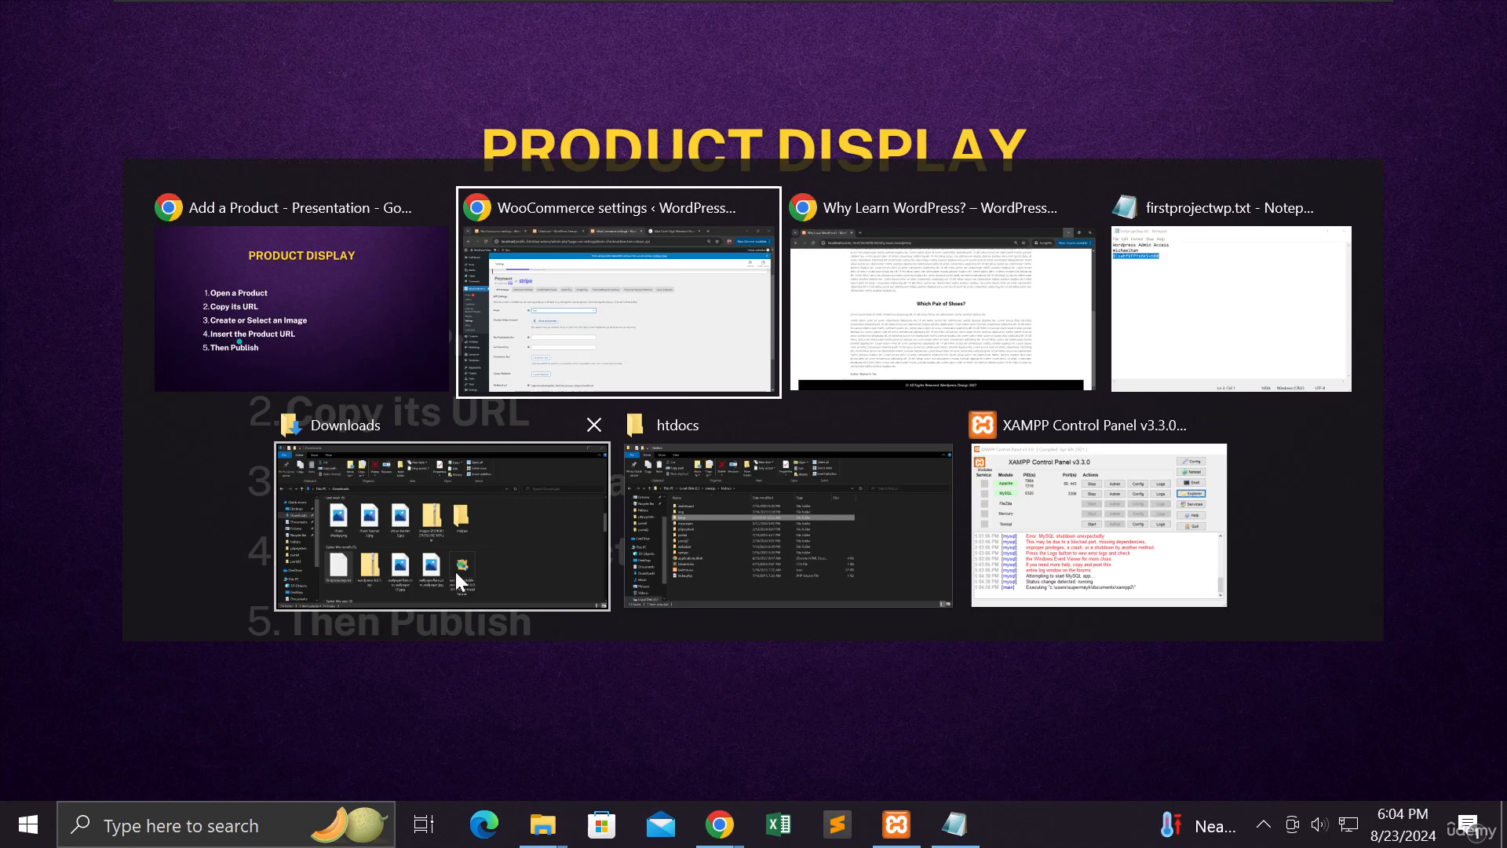
Close the Checkout, Nike Dunk High and duplicate settings tabs, then reload WooCommerce Payments settings
left_click(604, 322)
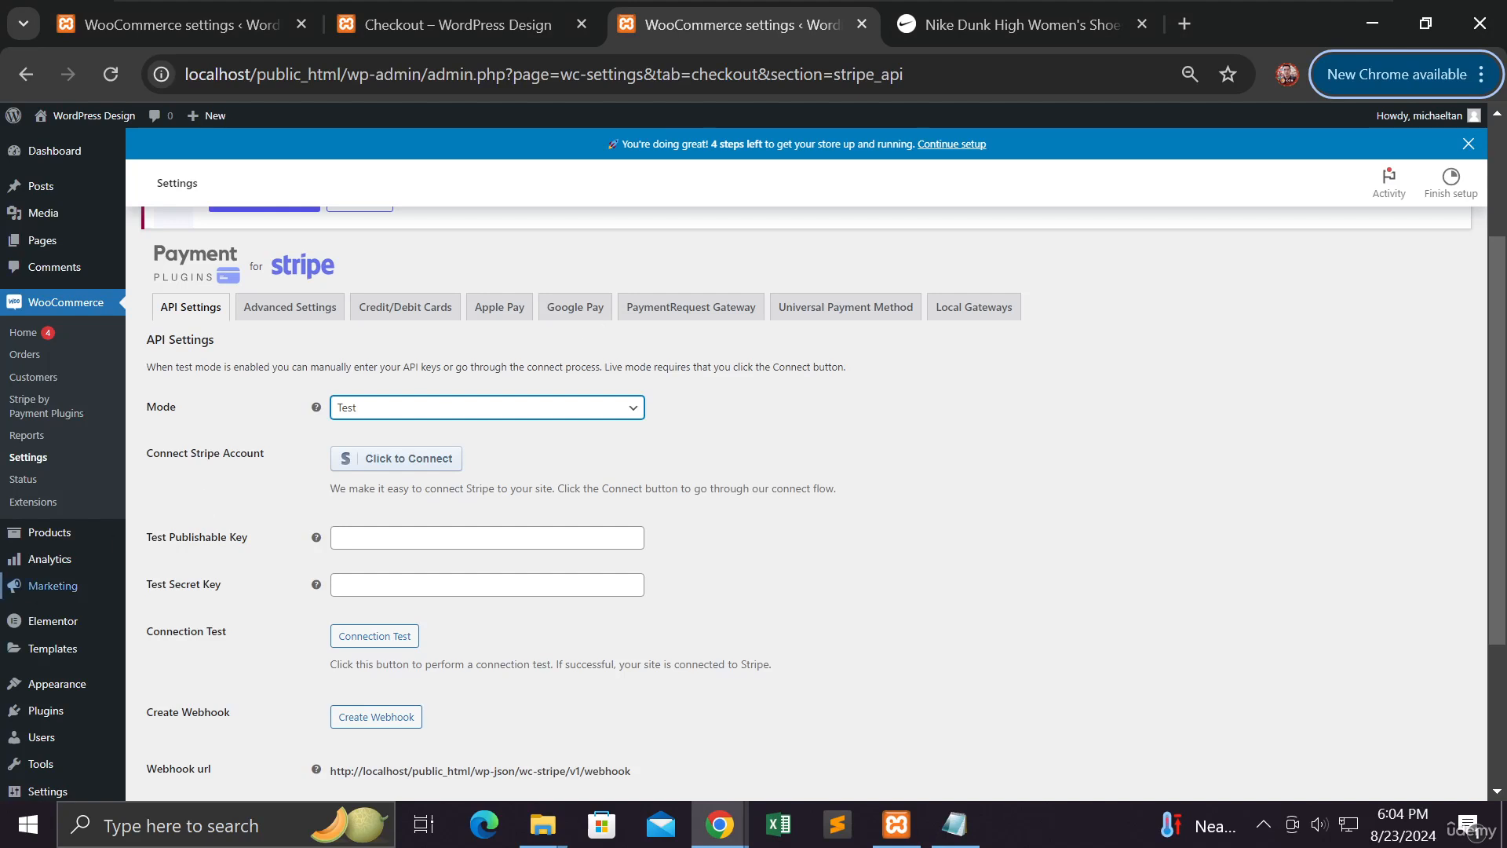
mouse_move(47, 586)
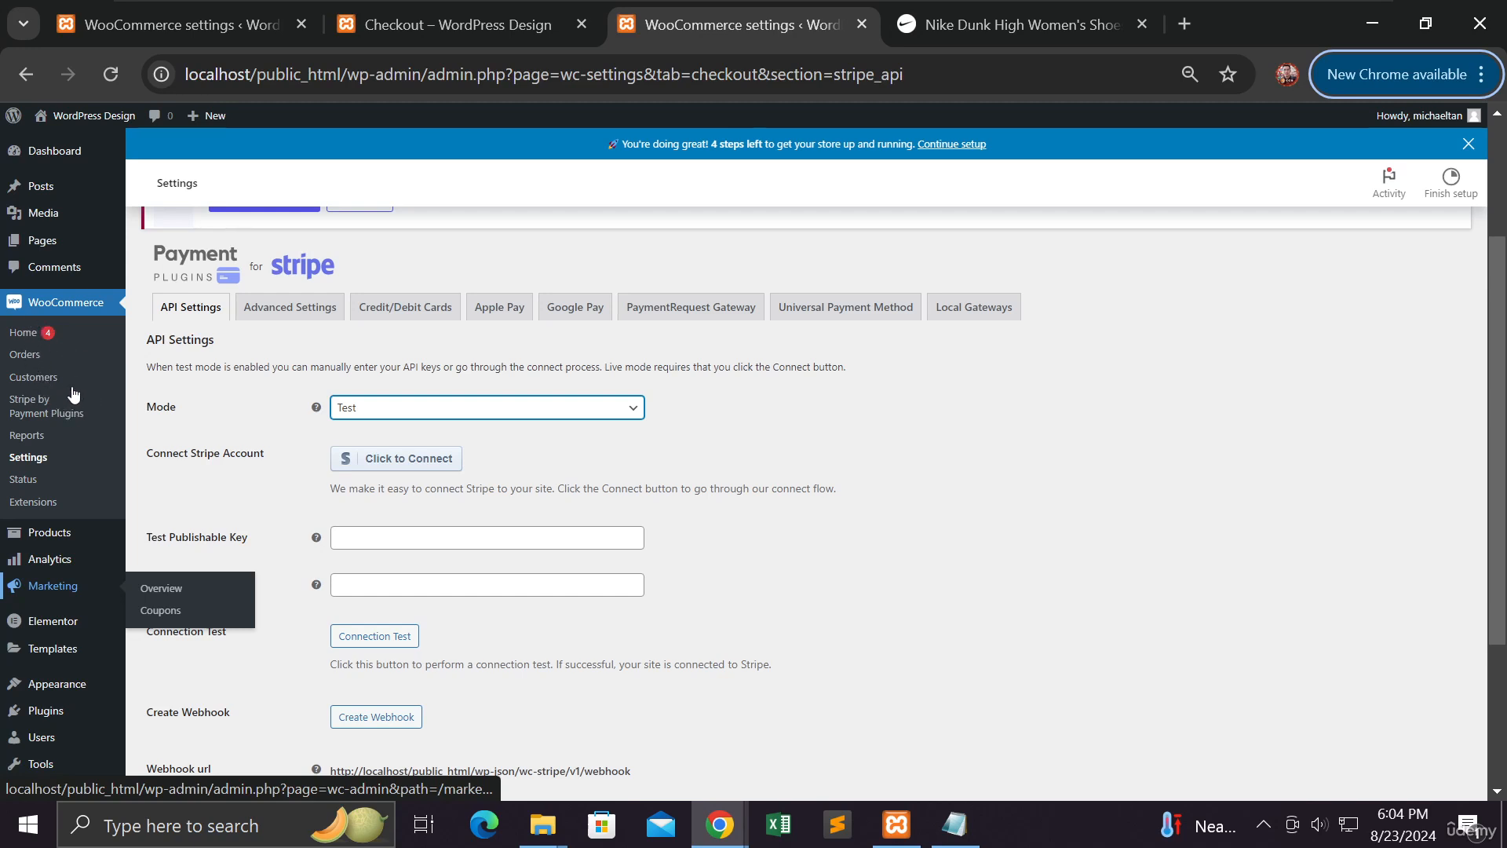
left_click(582, 25)
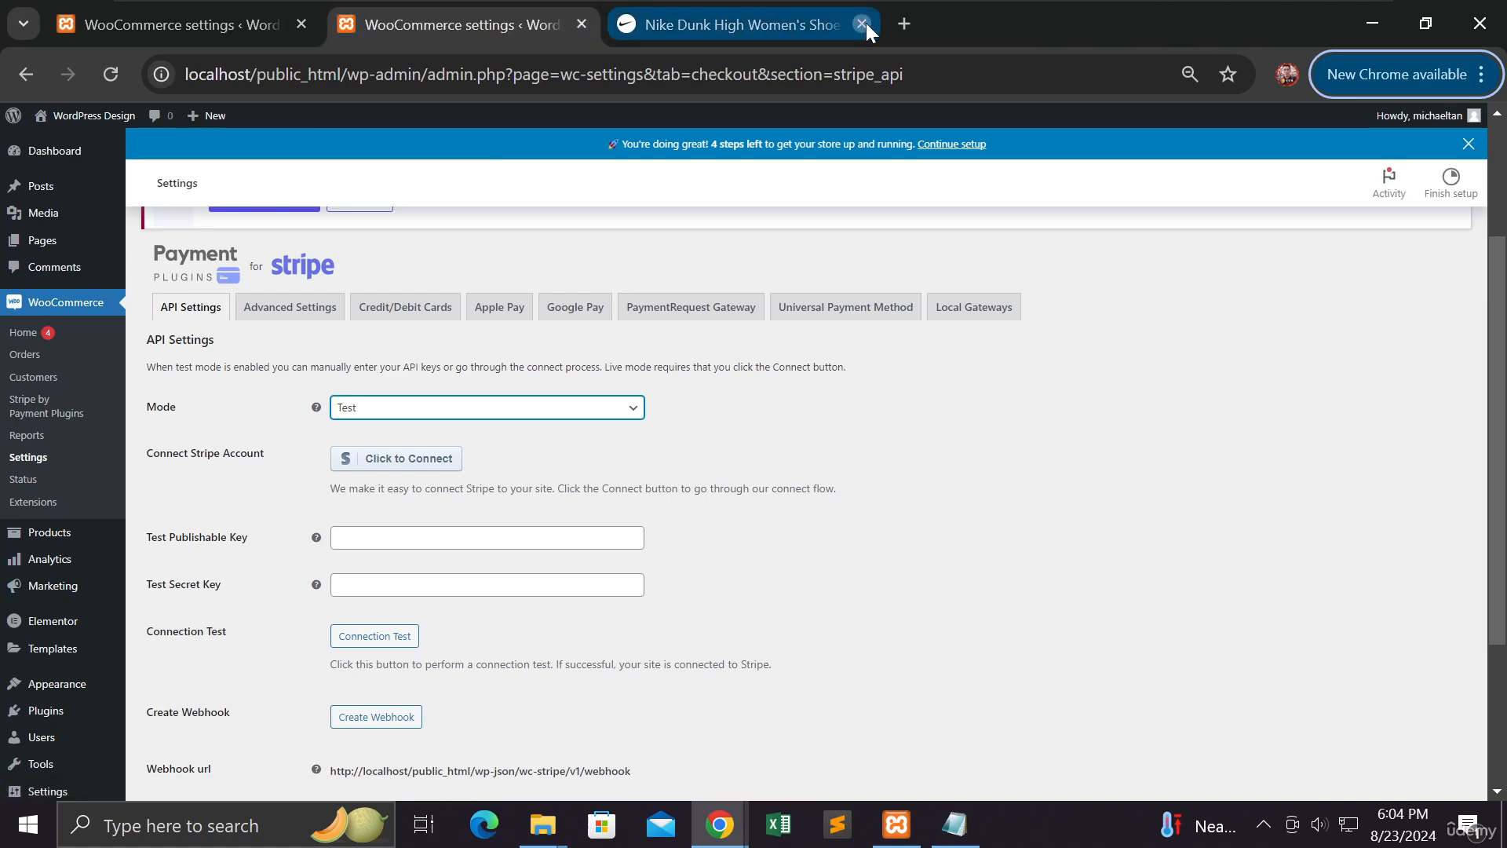
left_click(862, 25)
left_click(578, 24)
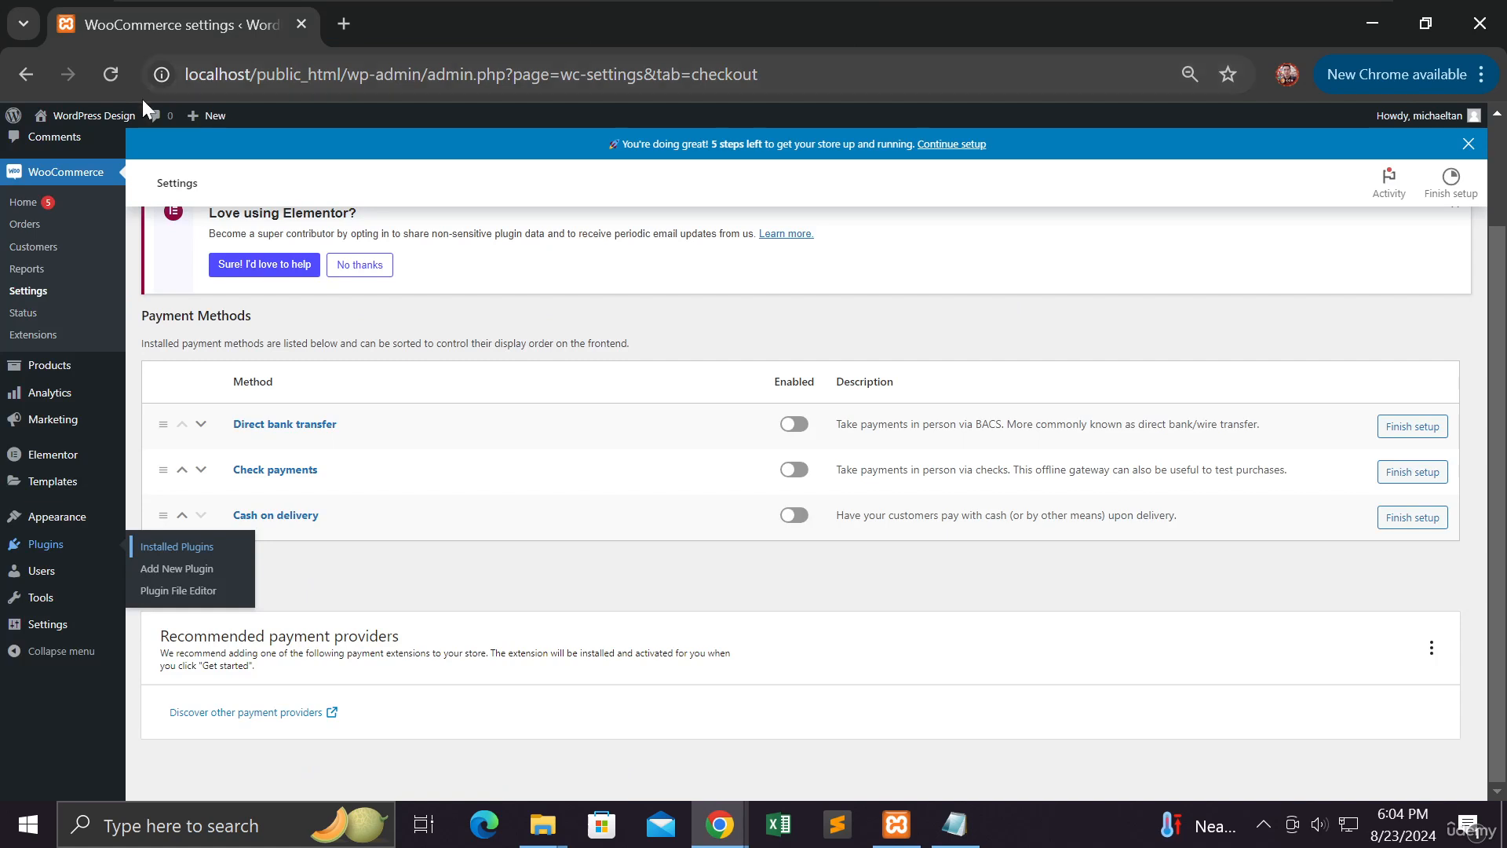
left_click(110, 74)
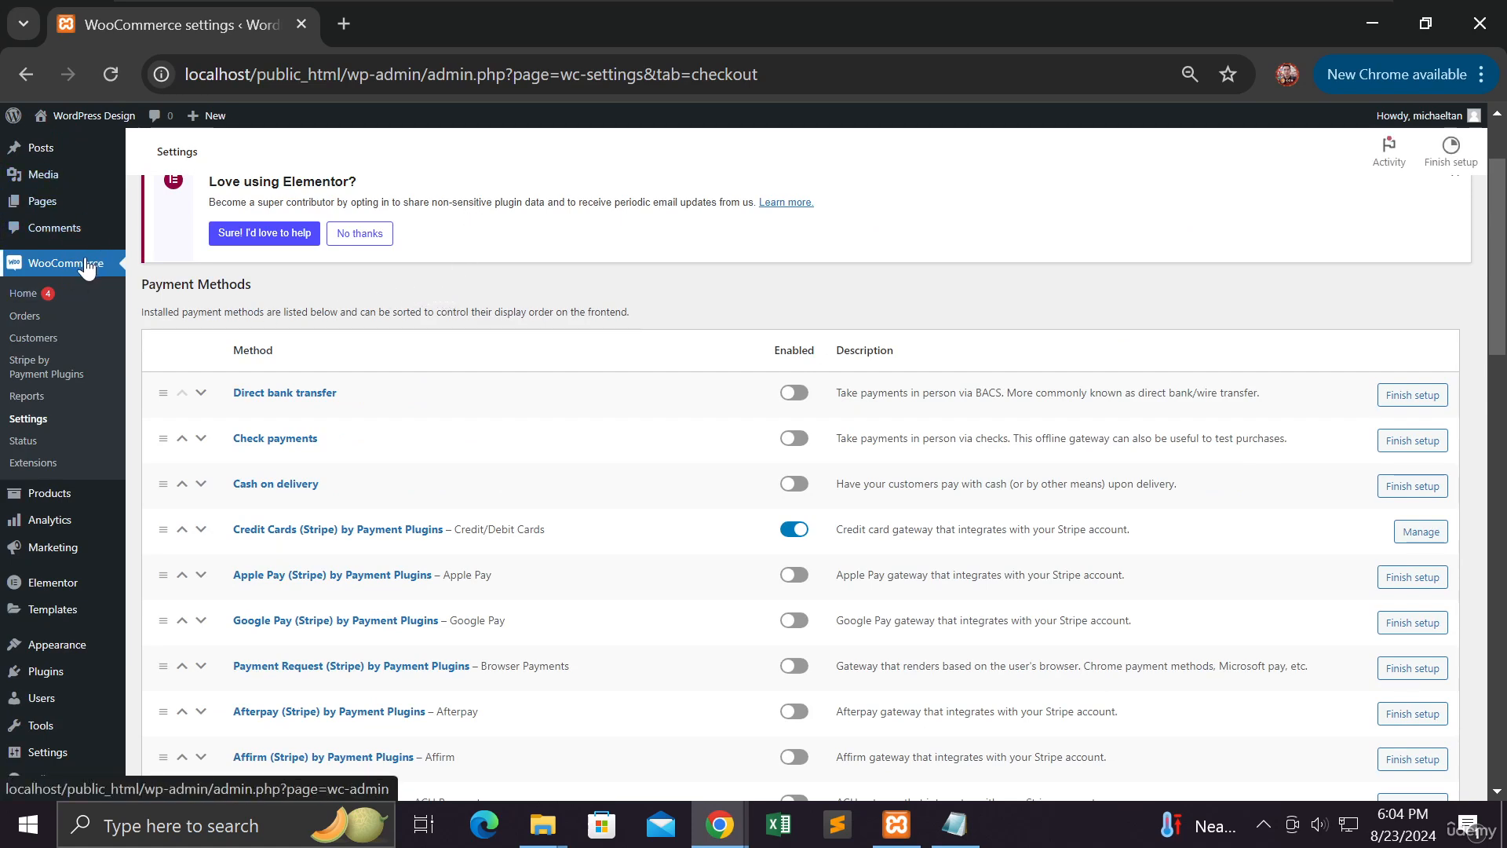
Open the Nike Green Shoes product page in a new tab from All Products
mouse_move(52, 496)
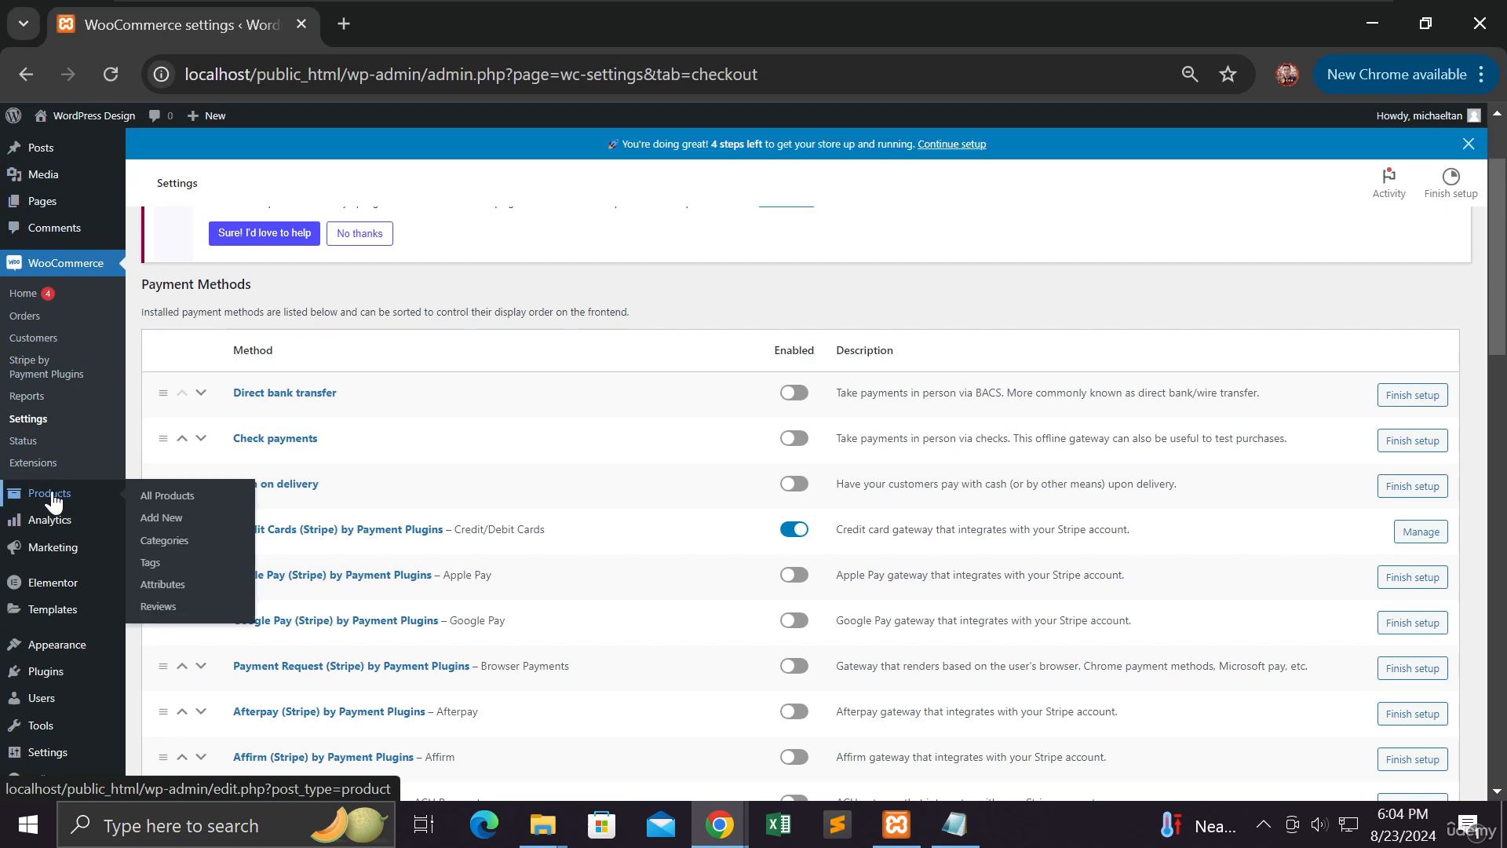
left_click(162, 501)
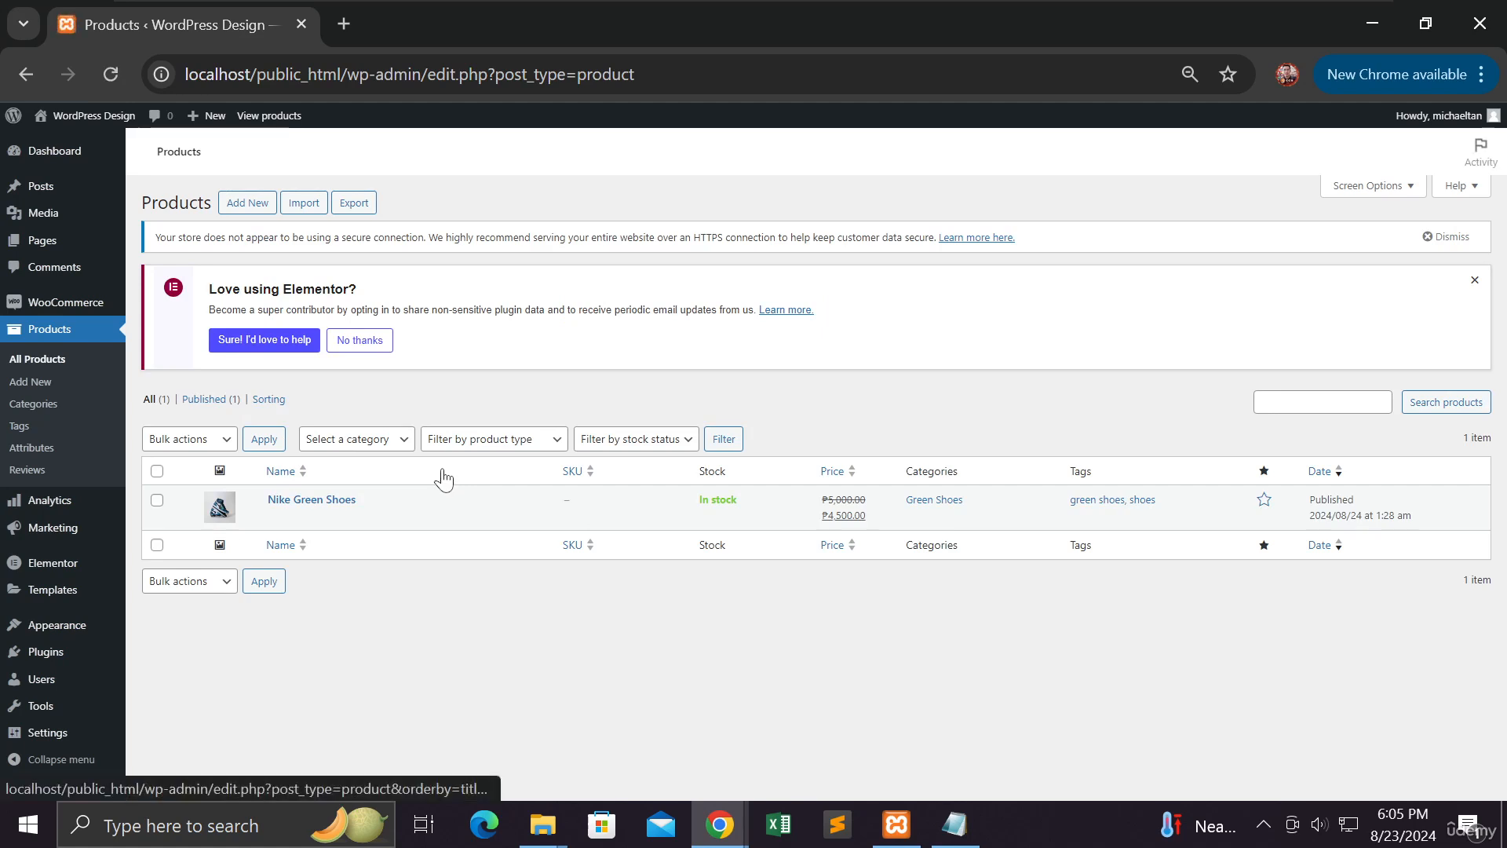
mouse_move(363, 506)
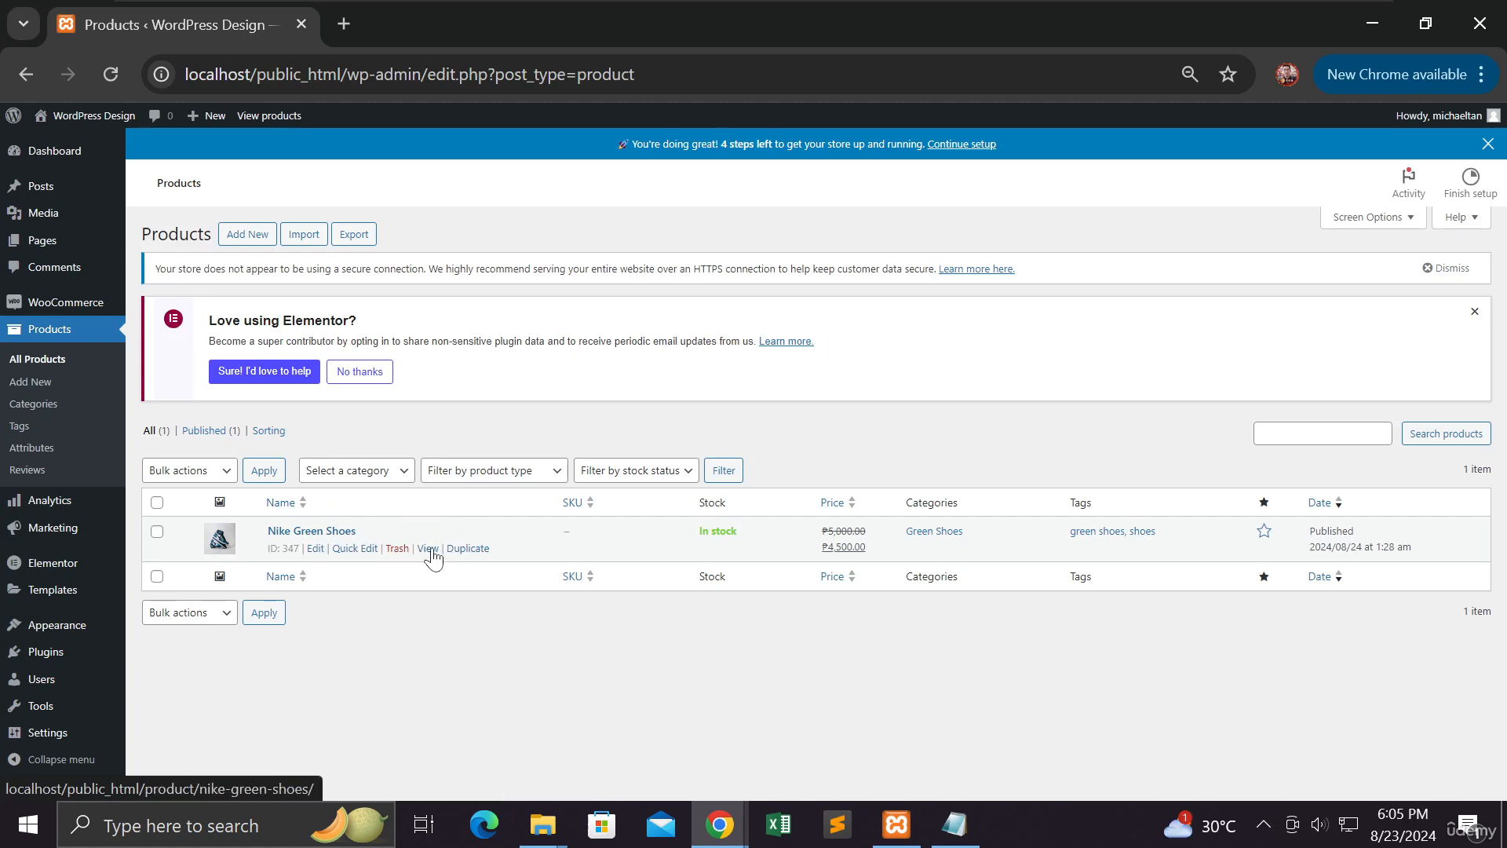
right_click(433, 549)
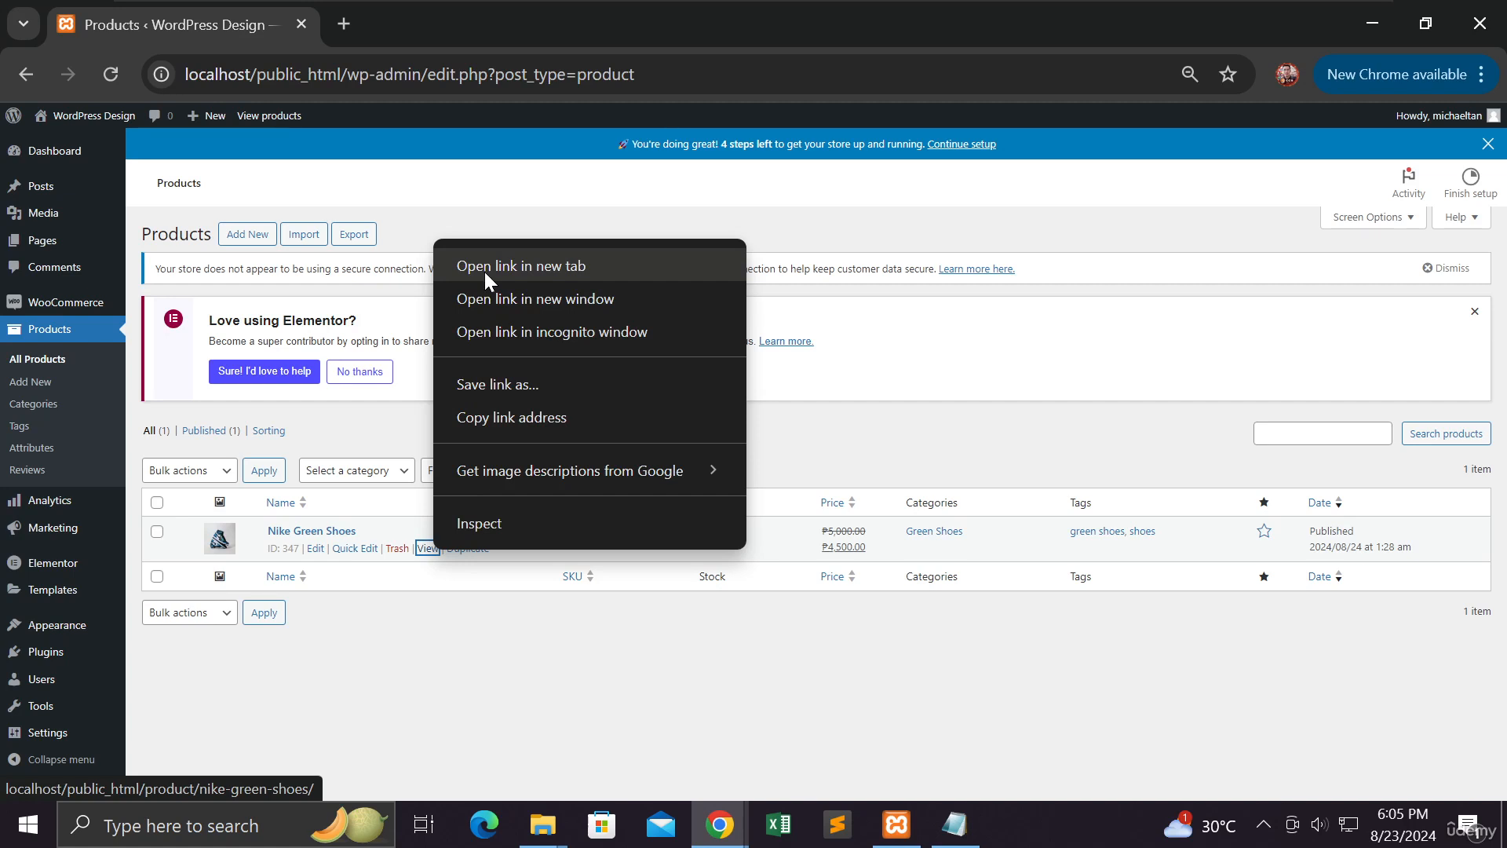
left_click(484, 274)
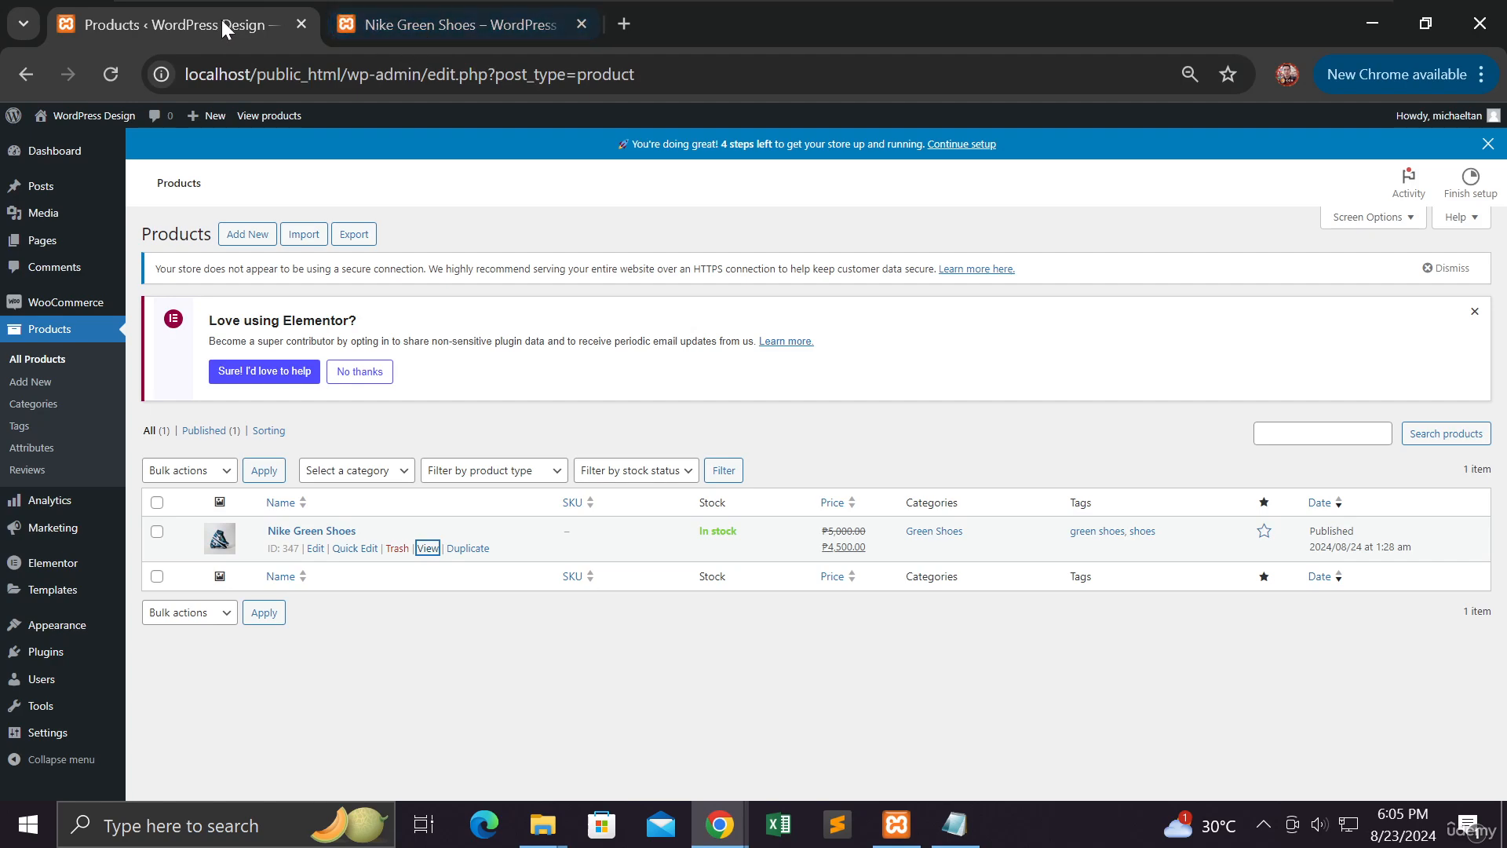
Copy the Nike Green Shoes product page address and return to the Products list
left_click(436, 27)
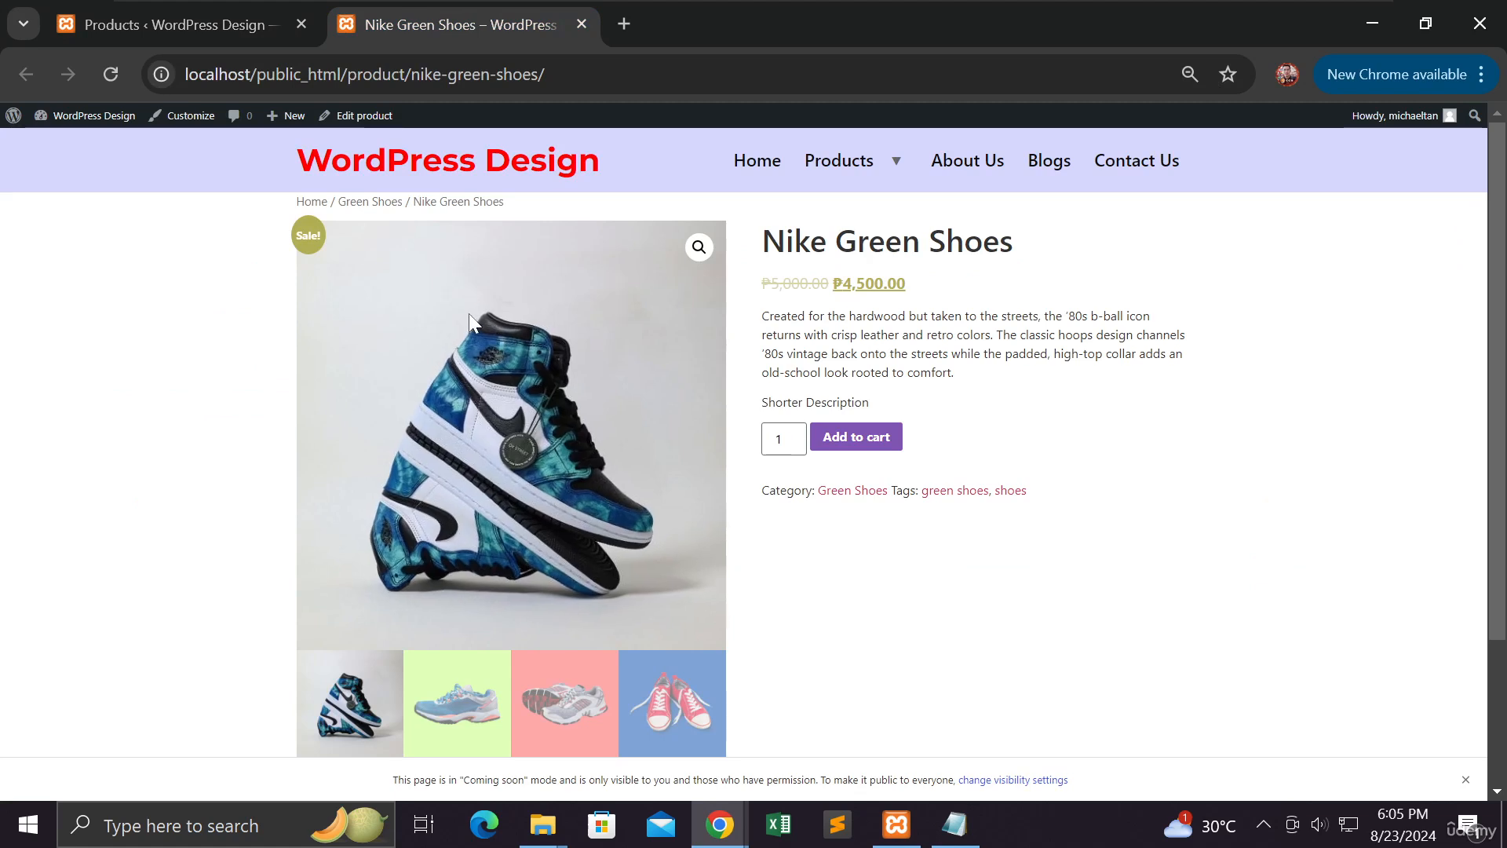
left_click(441, 73)
key("ctrl+c")
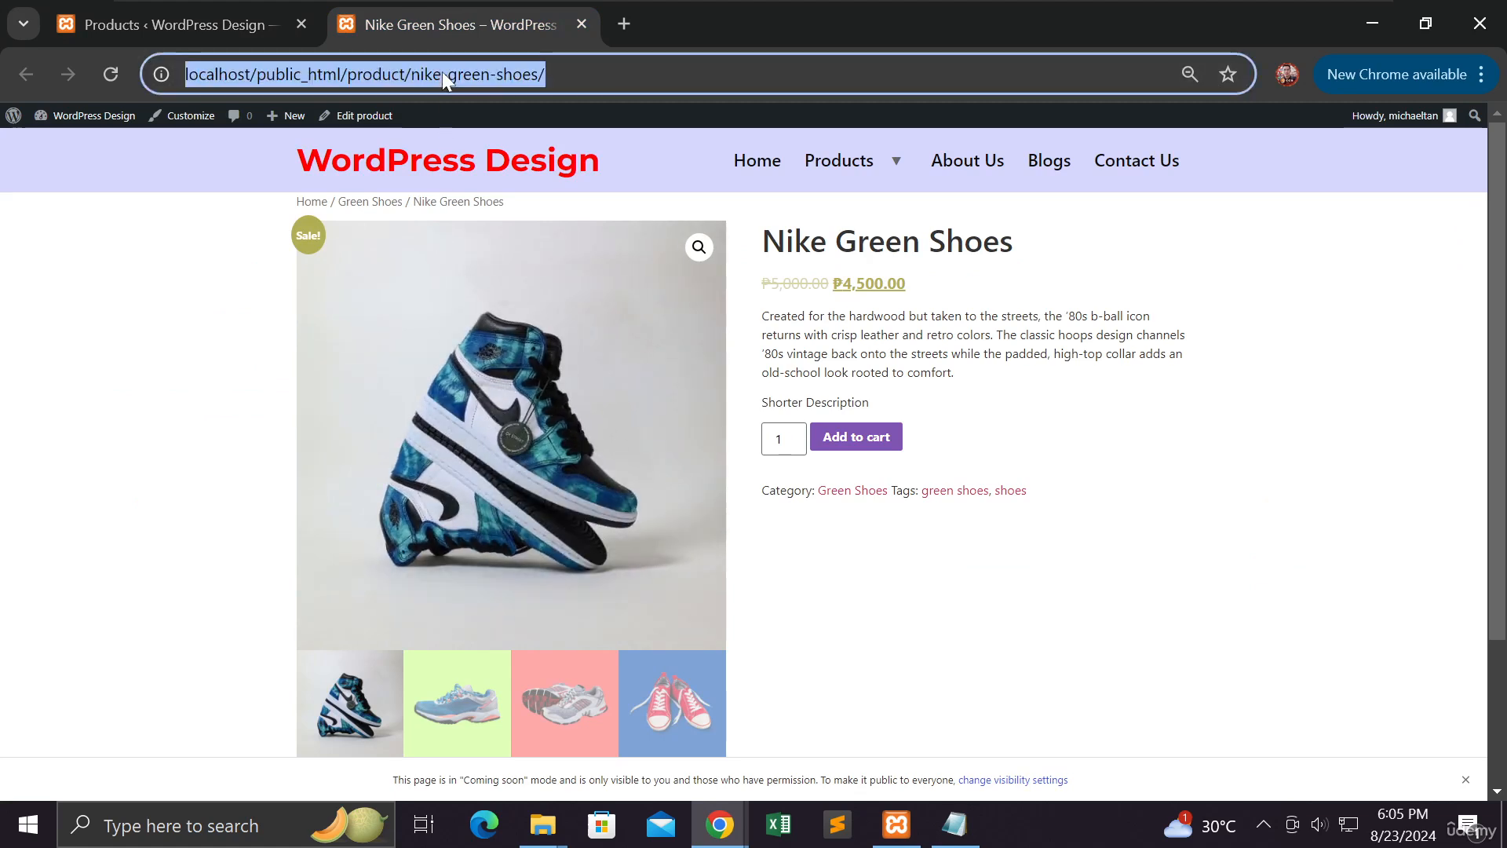
right_click(469, 76)
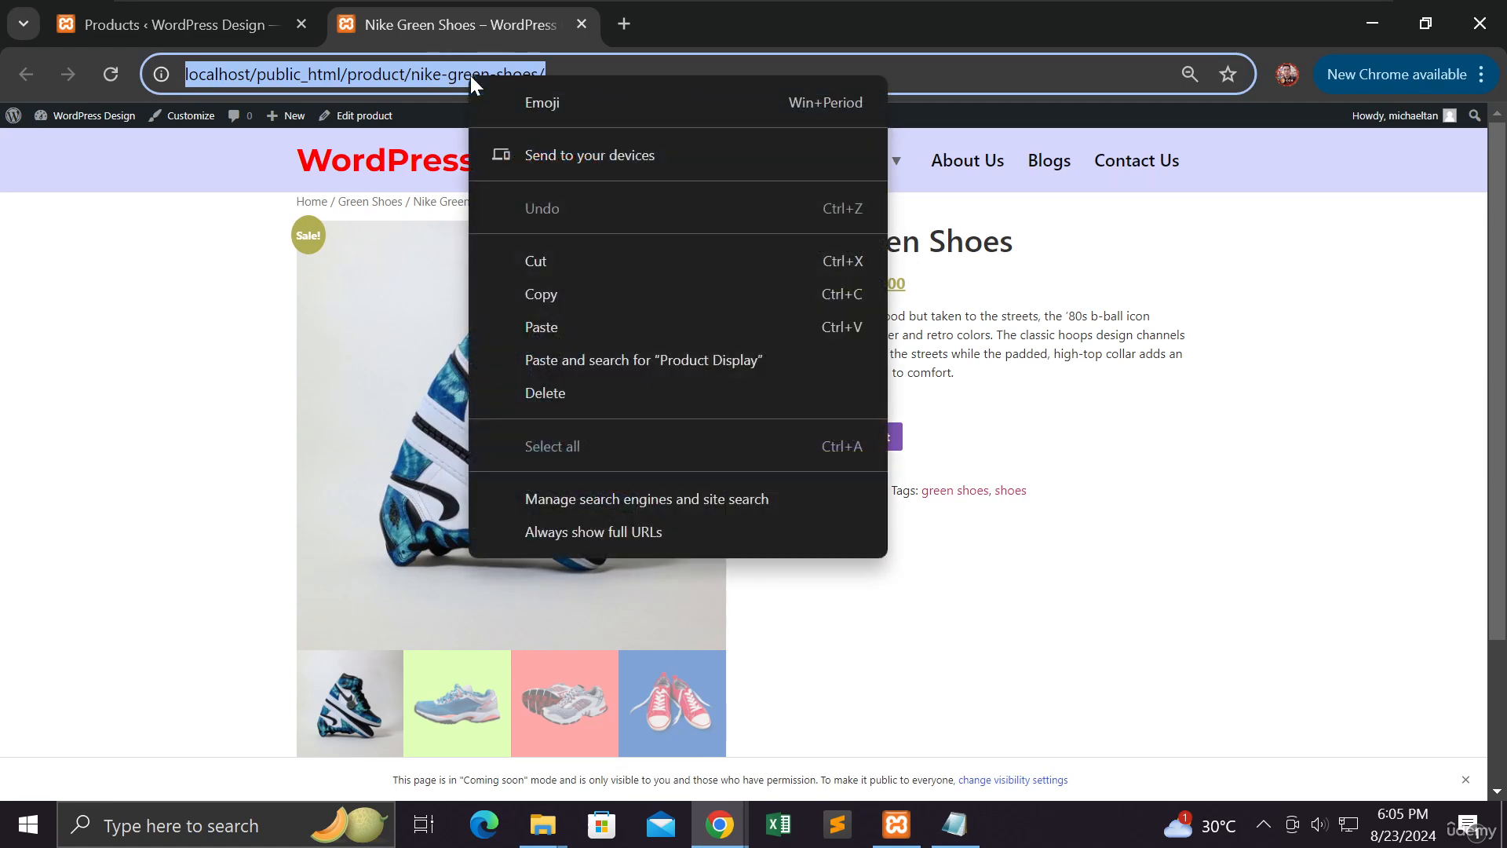
left_click(524, 293)
left_click(267, 25)
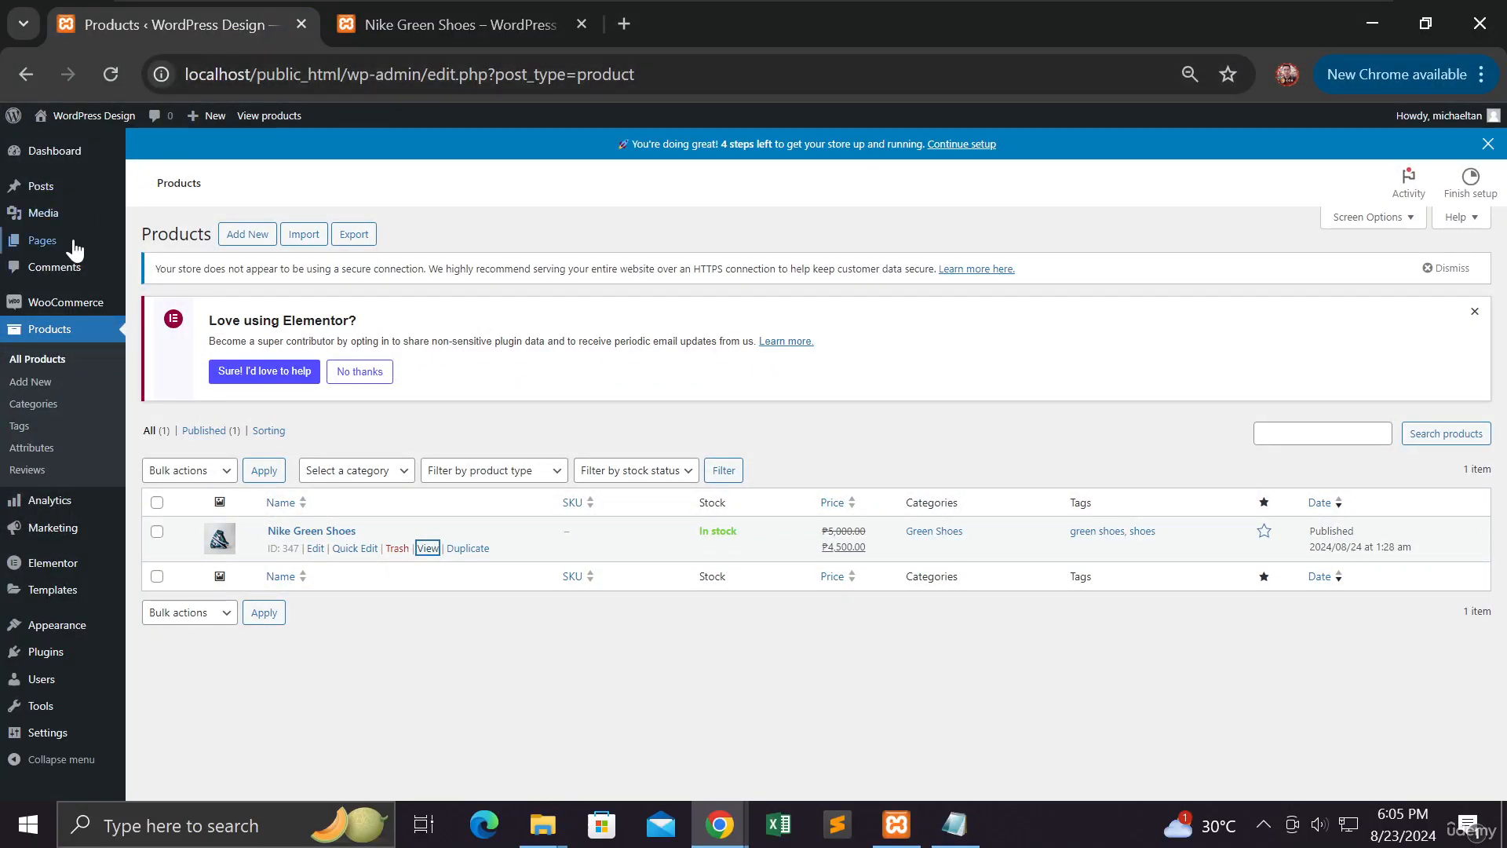
Open Pages > All Pages in a new tab
mouse_move(62, 243)
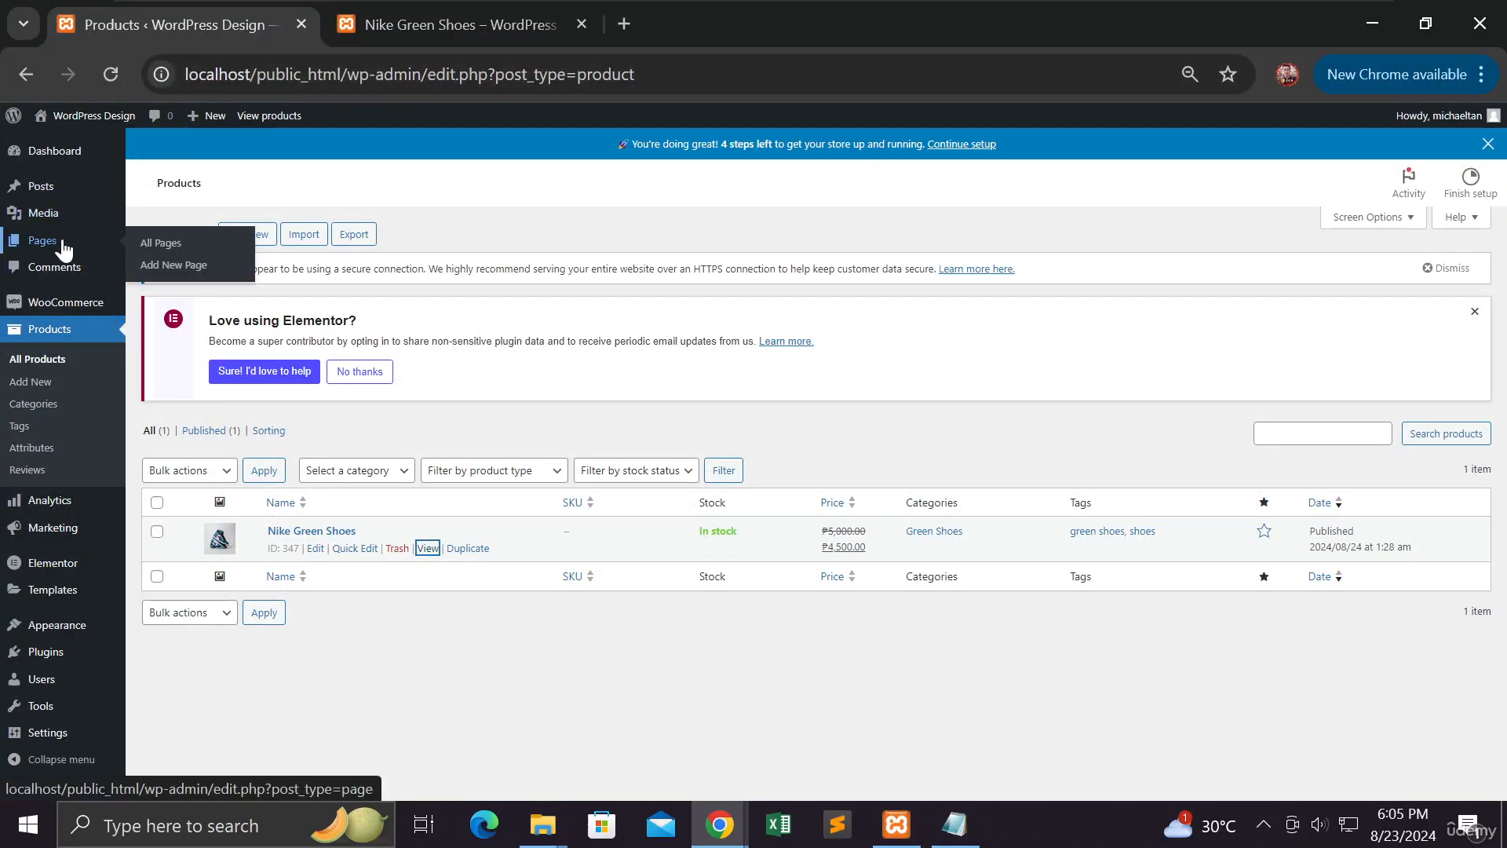
right_click(150, 242)
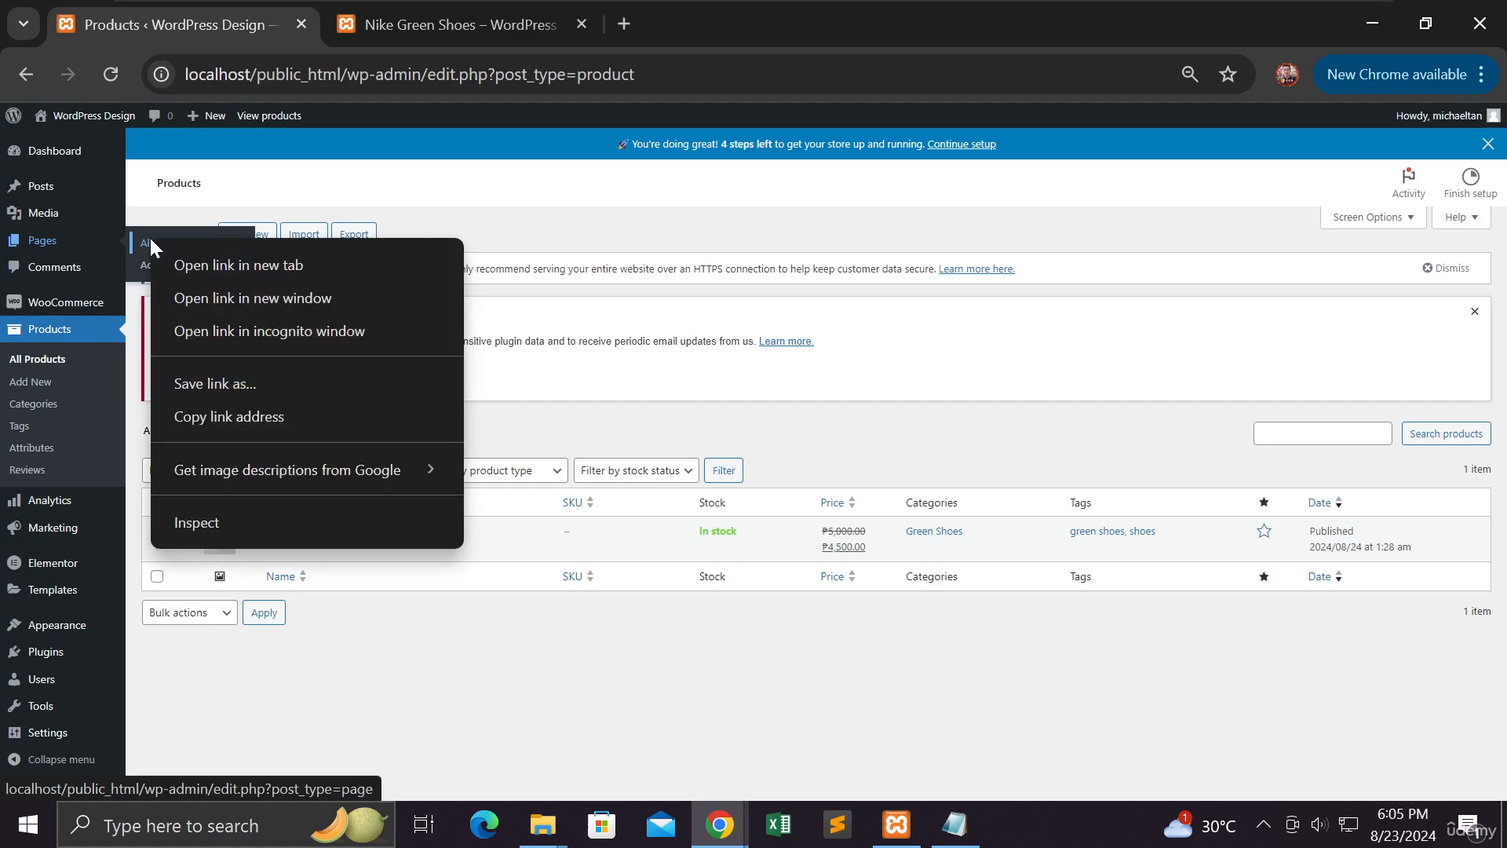
left_click(185, 259)
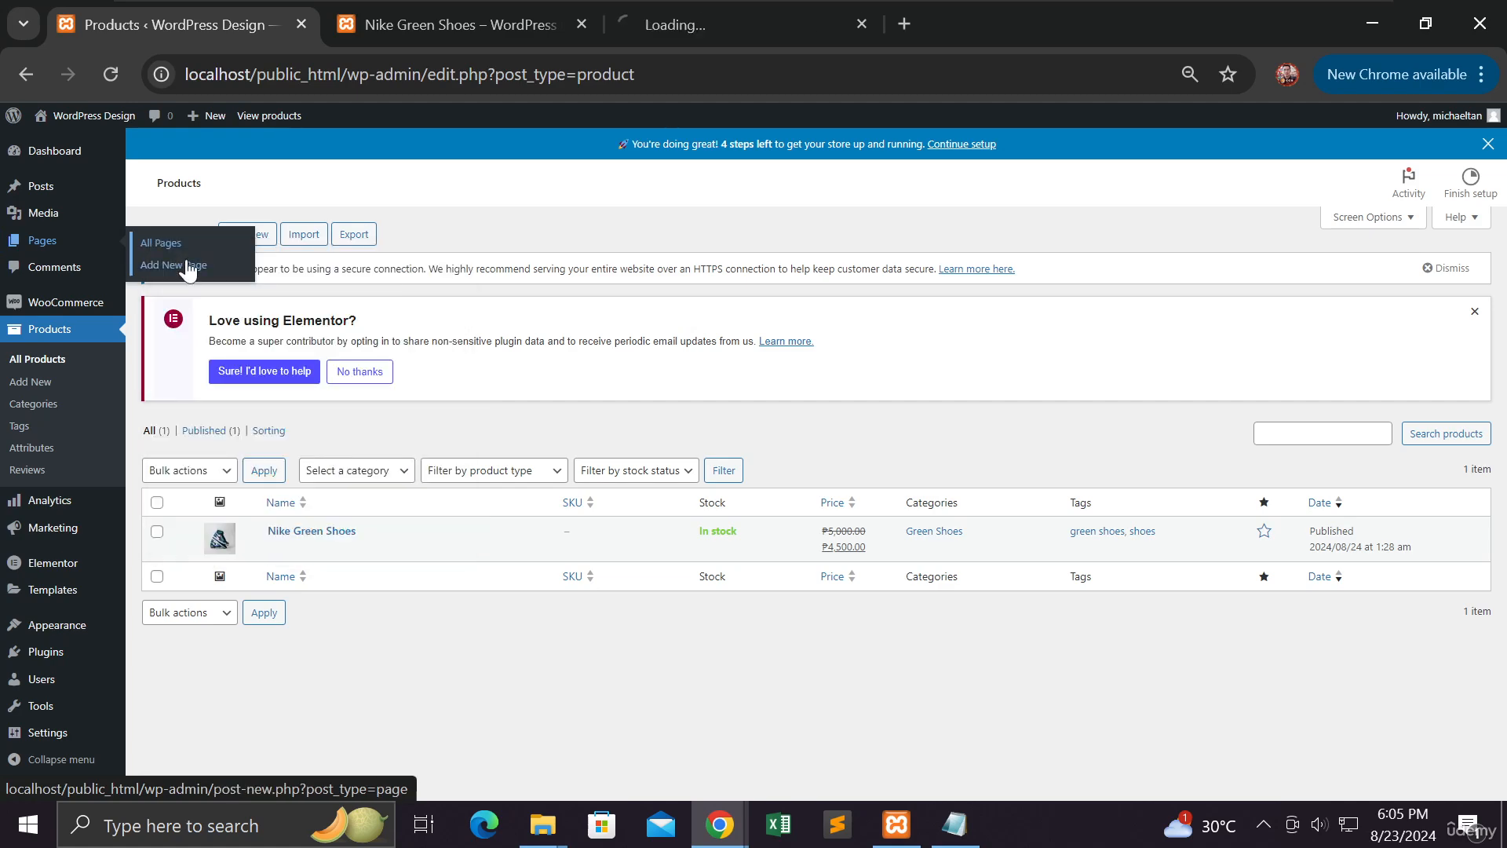
left_click(680, 29)
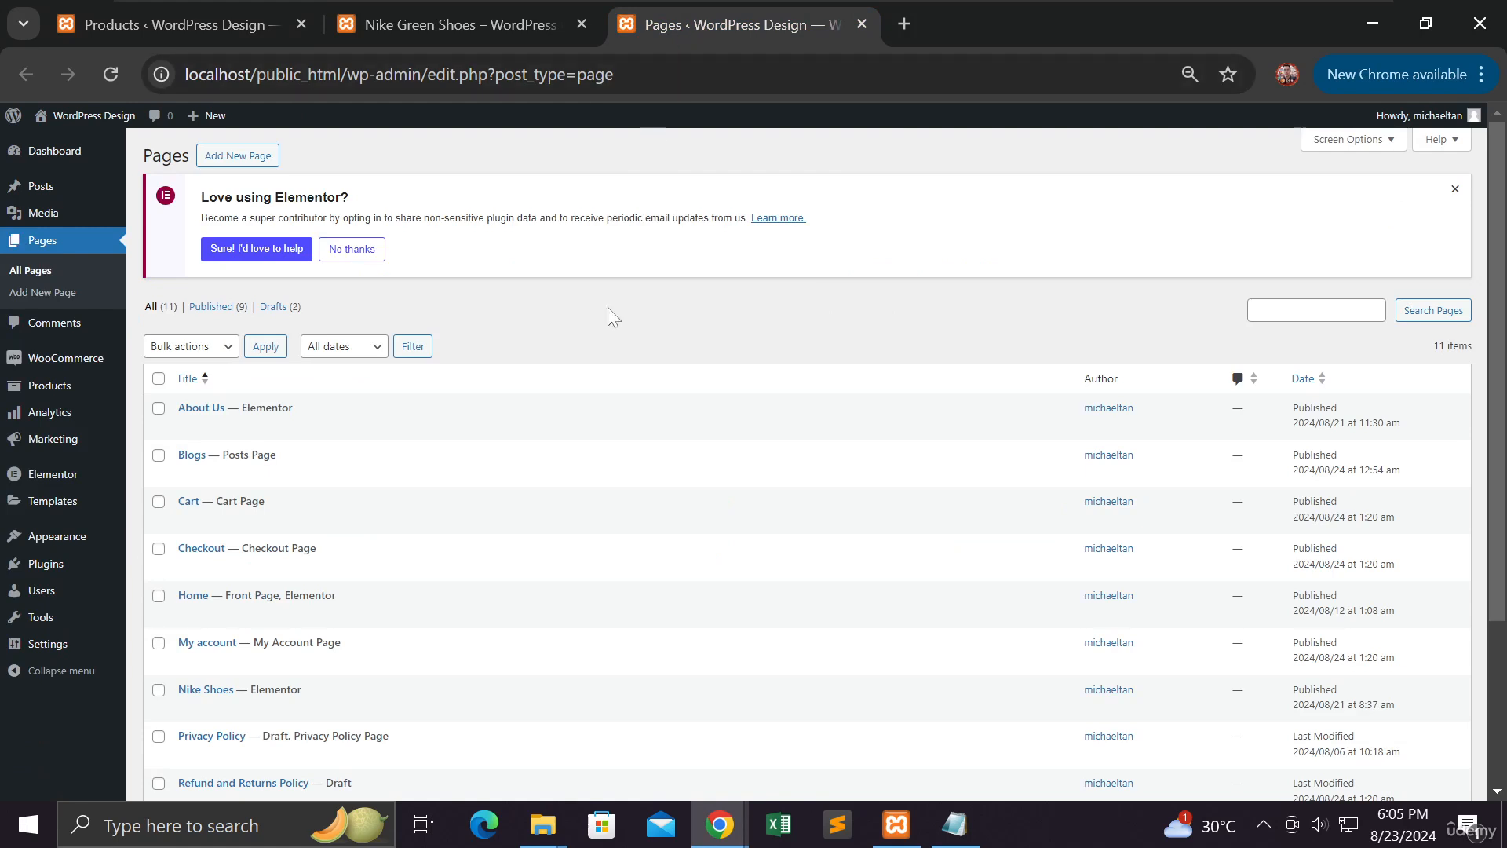
Open the Home page in Elementor in a new tab and switch to it
scroll(609, 370, "down", 3)
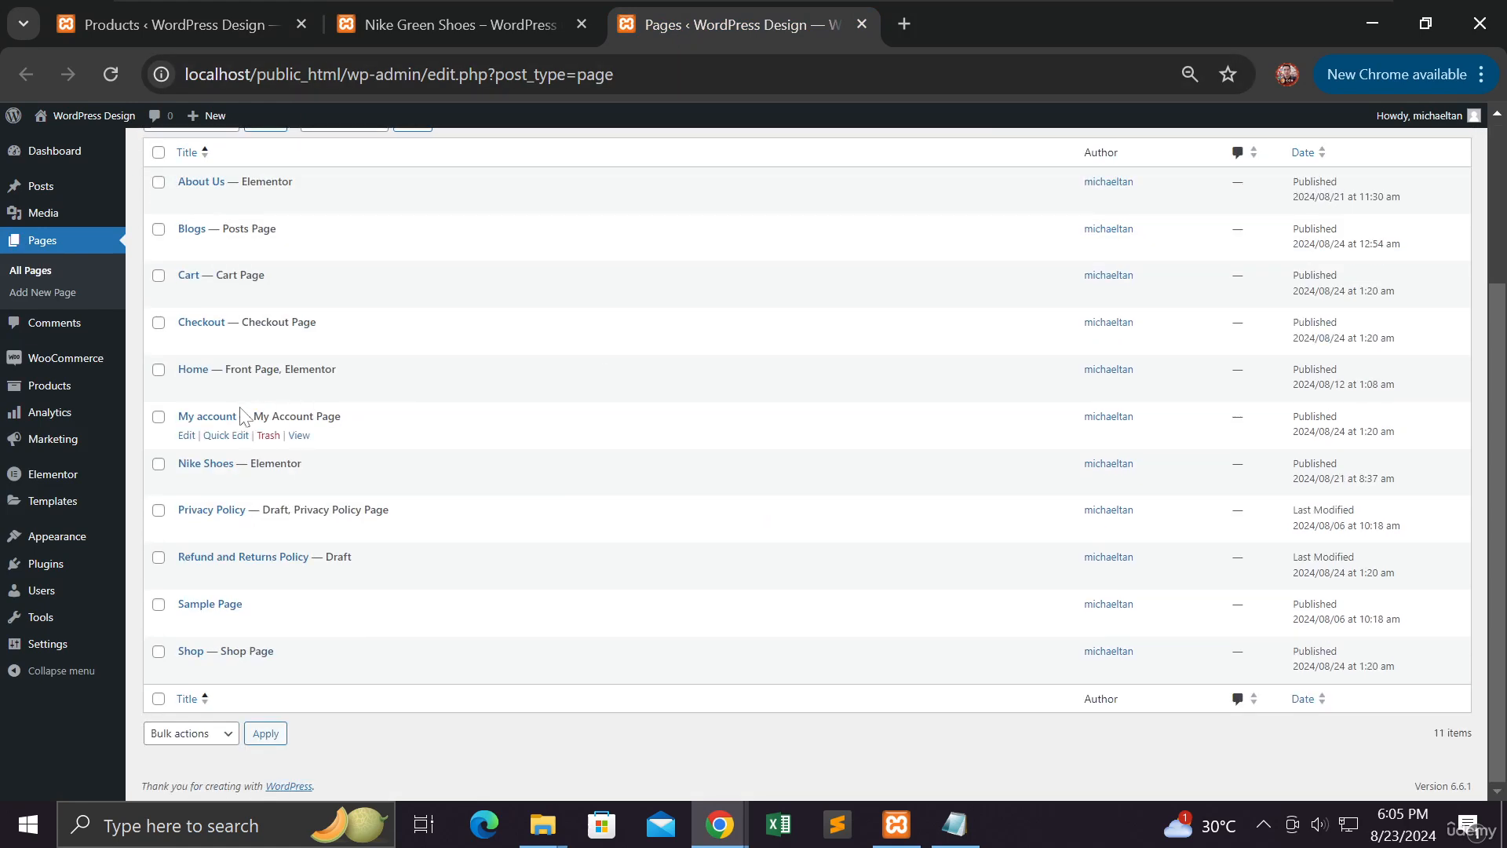
mouse_move(239, 393)
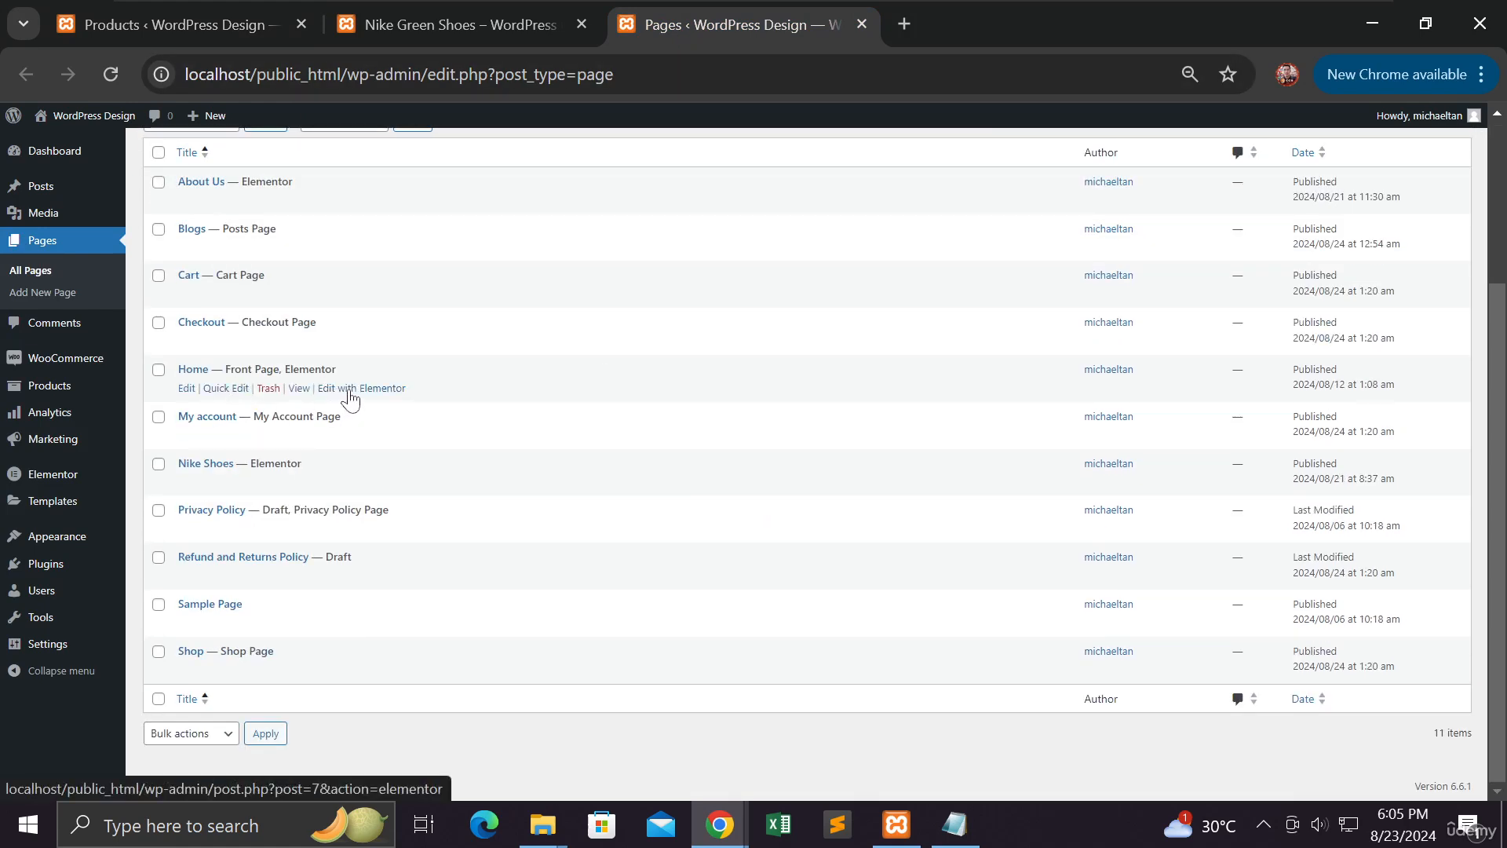
right_click(385, 391)
left_click(405, 412)
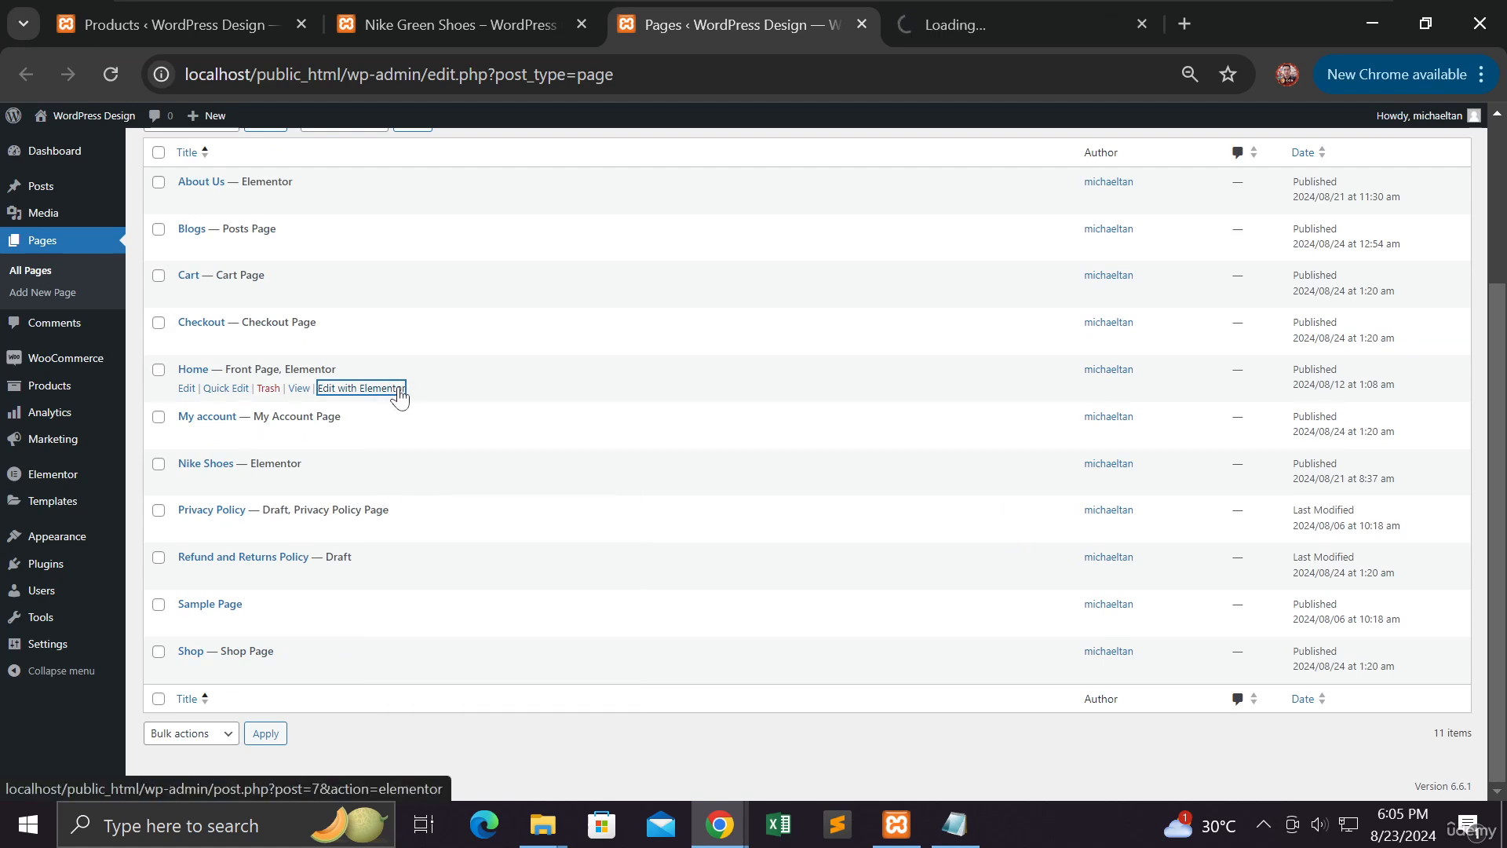
left_click(939, 32)
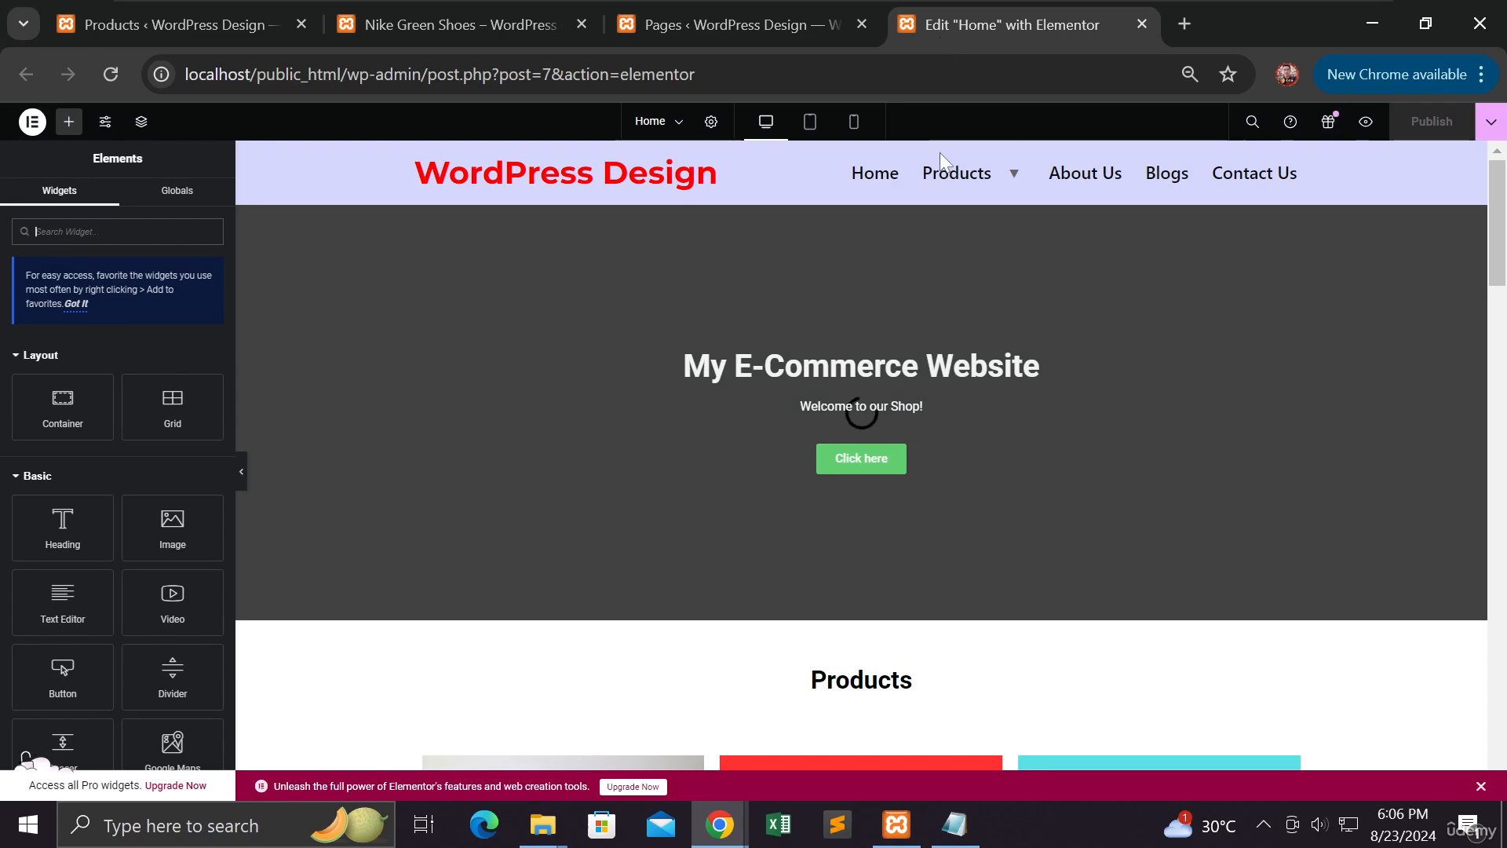
Set the Green Nike Shoes image link to Custom URL with the pasted product page address
scroll(1008, 310, "down", 3)
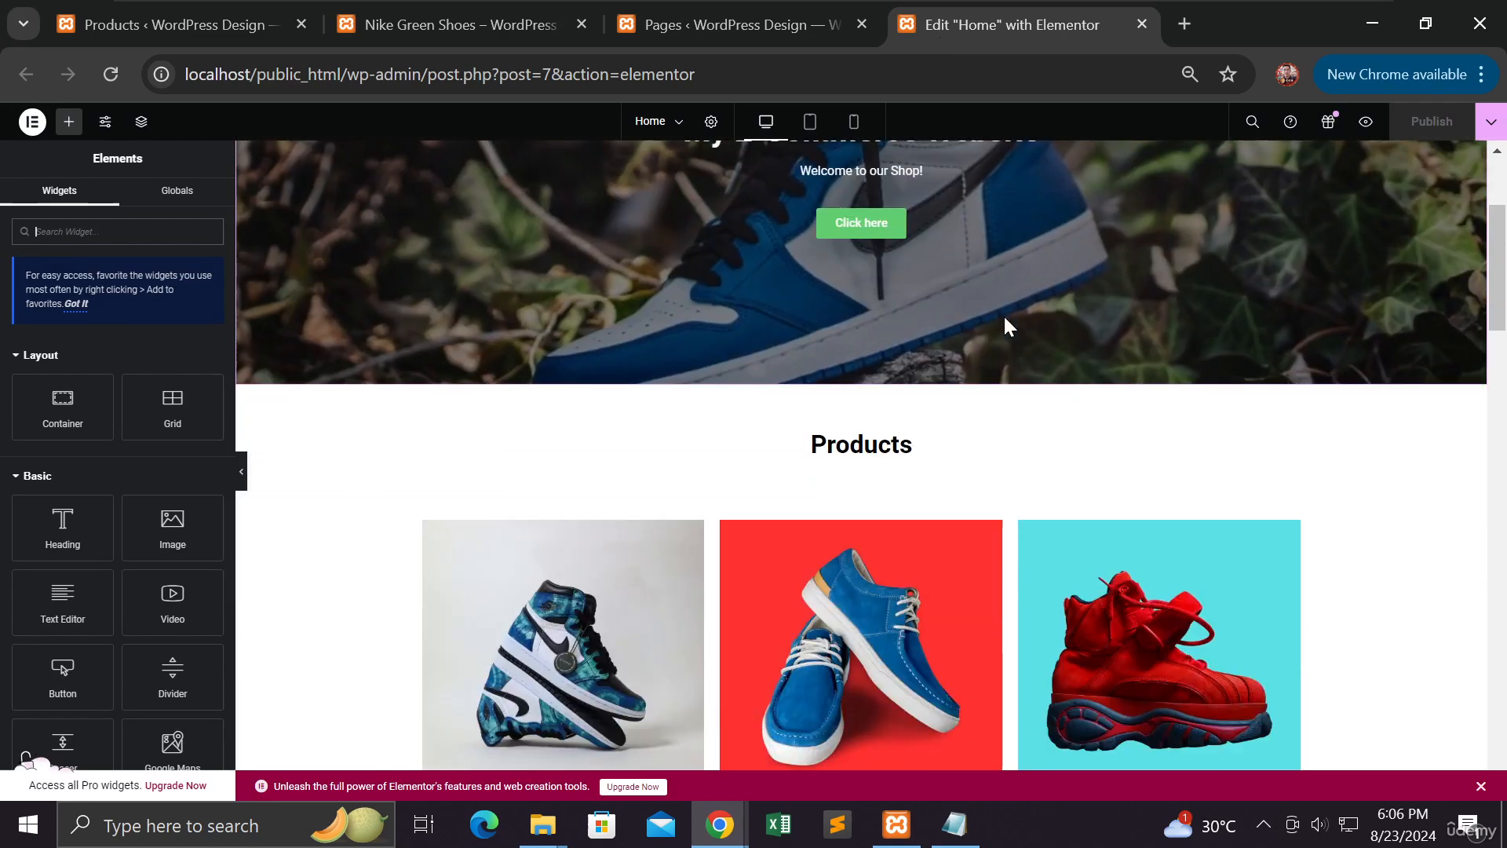
scroll(1003, 314, "down", 3)
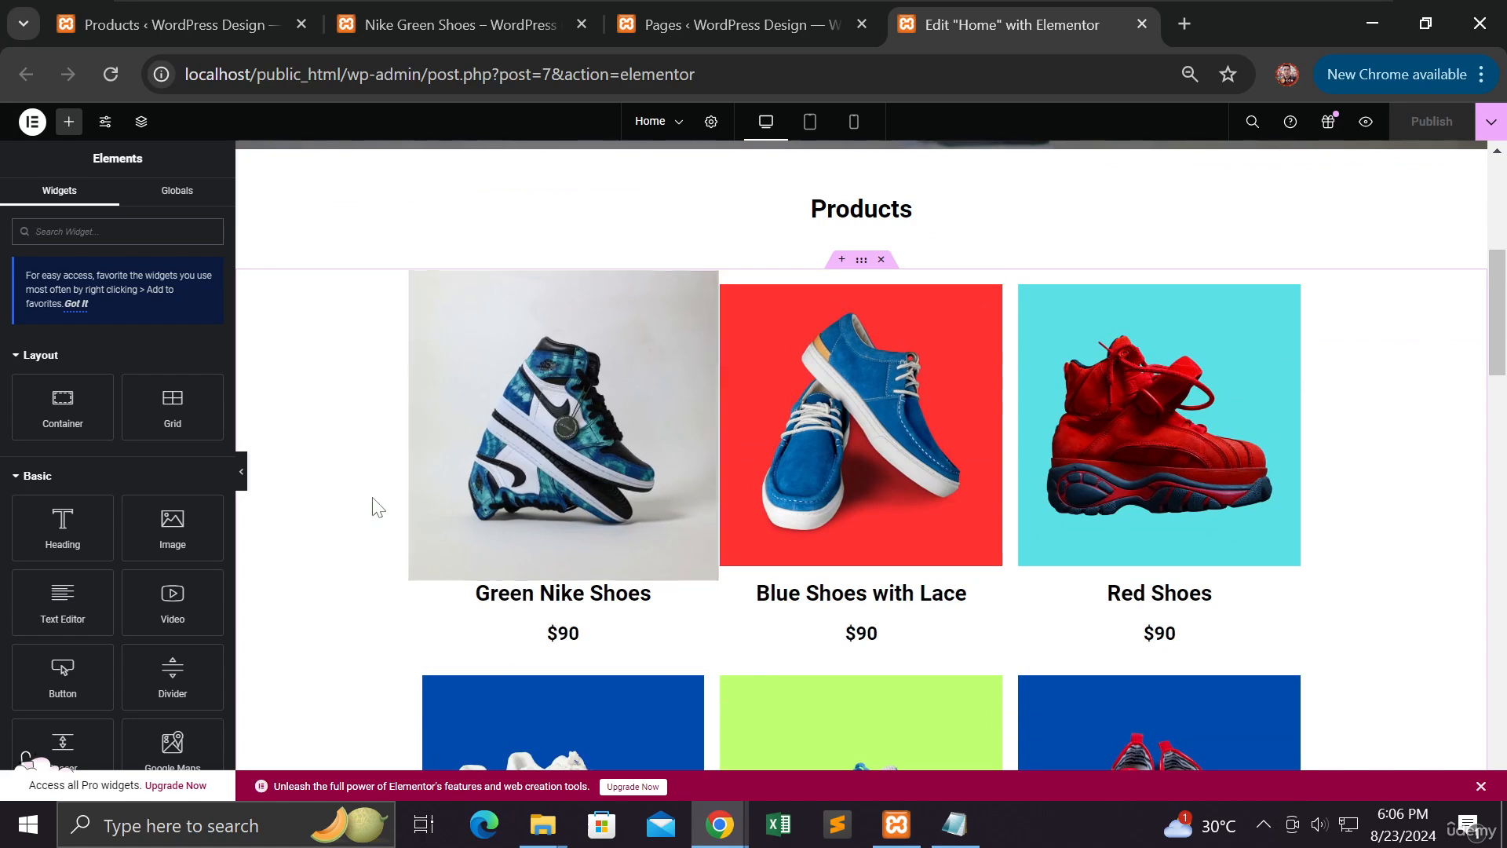
left_click(551, 455)
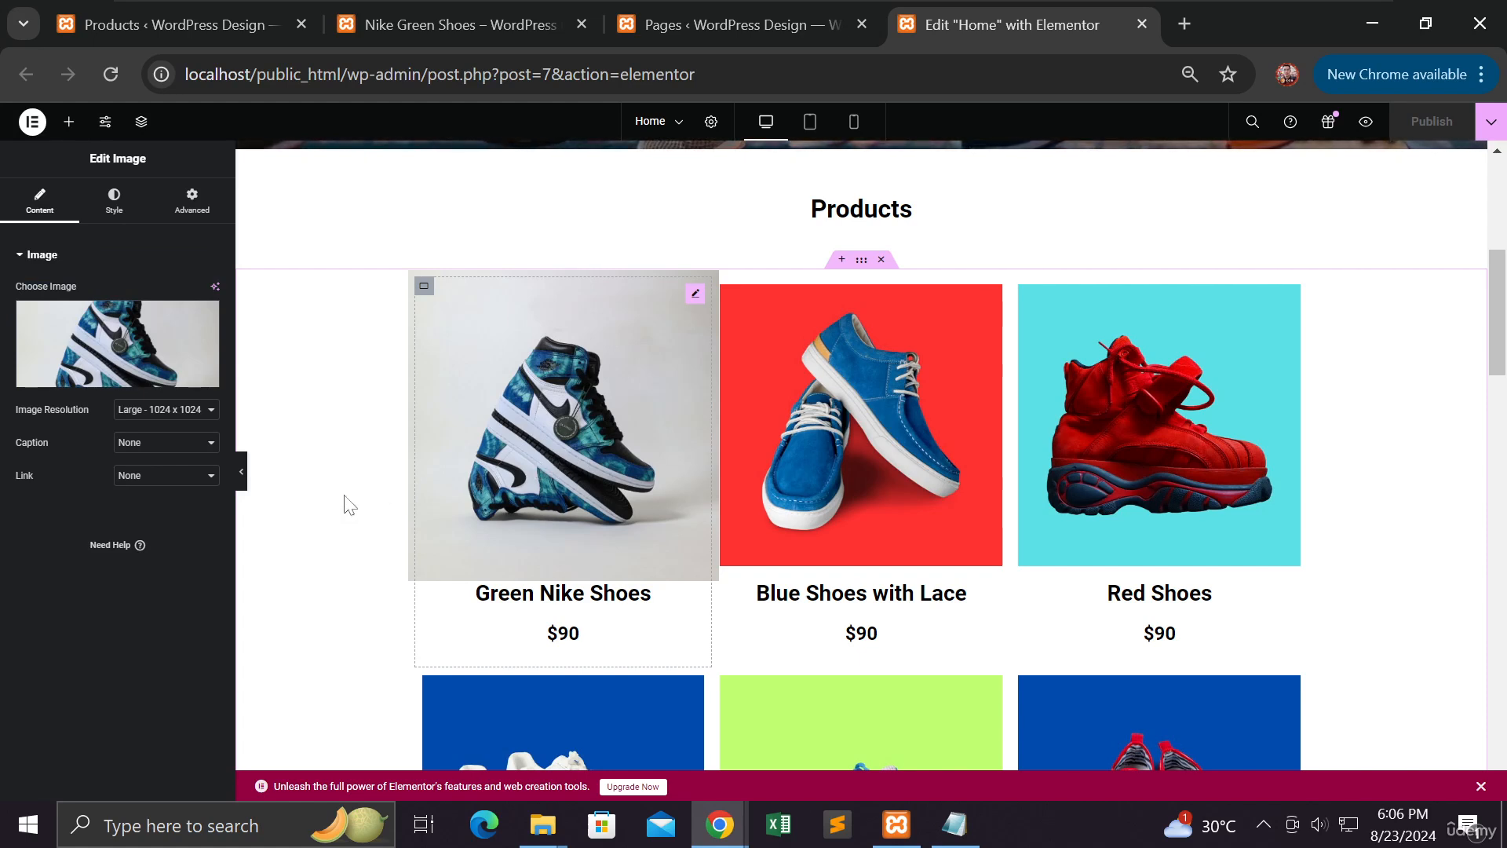
left_click(161, 478)
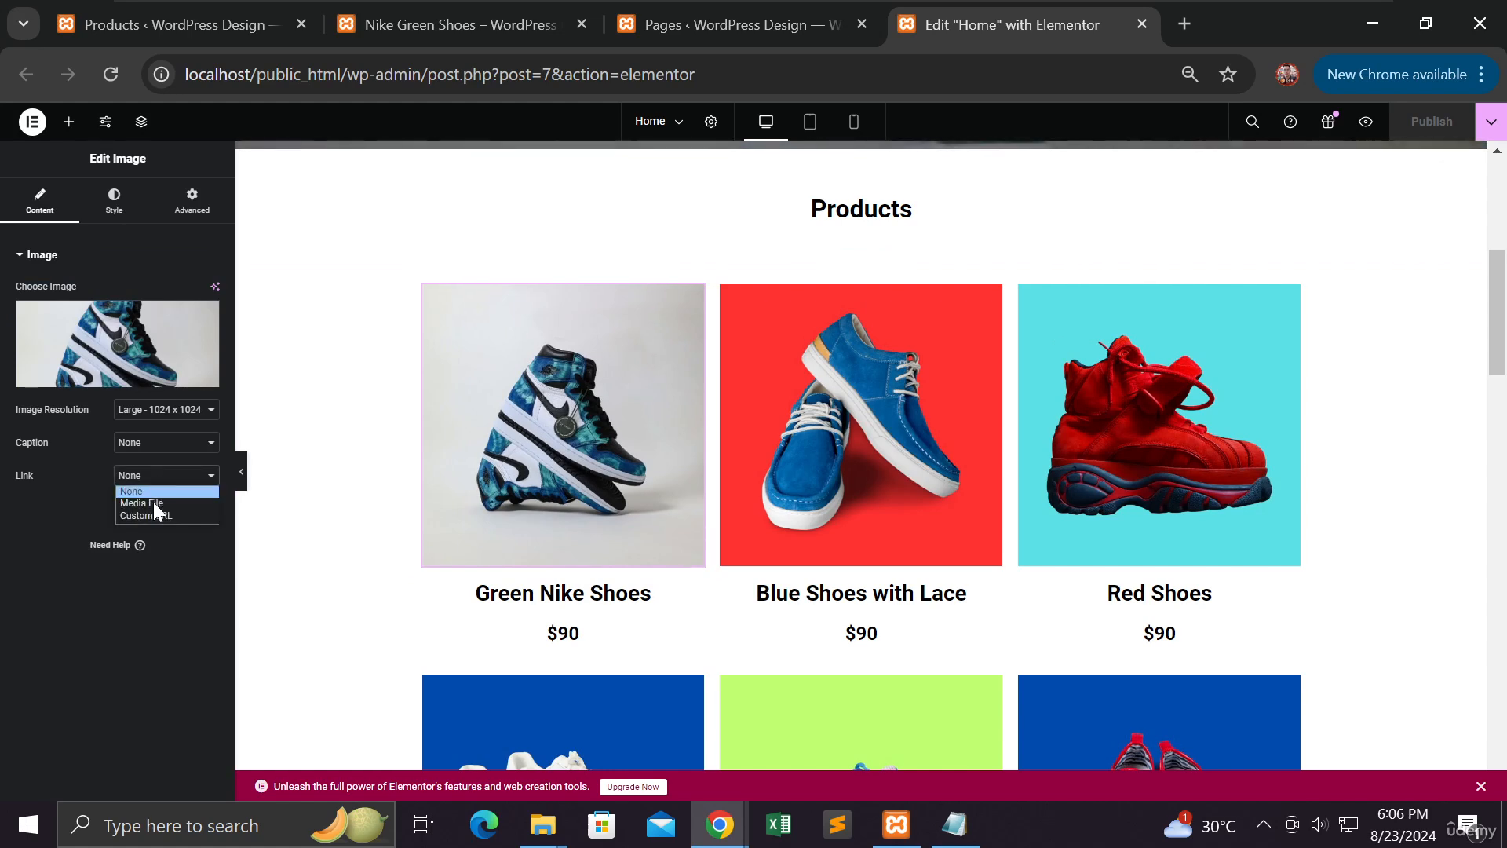
left_click(153, 514)
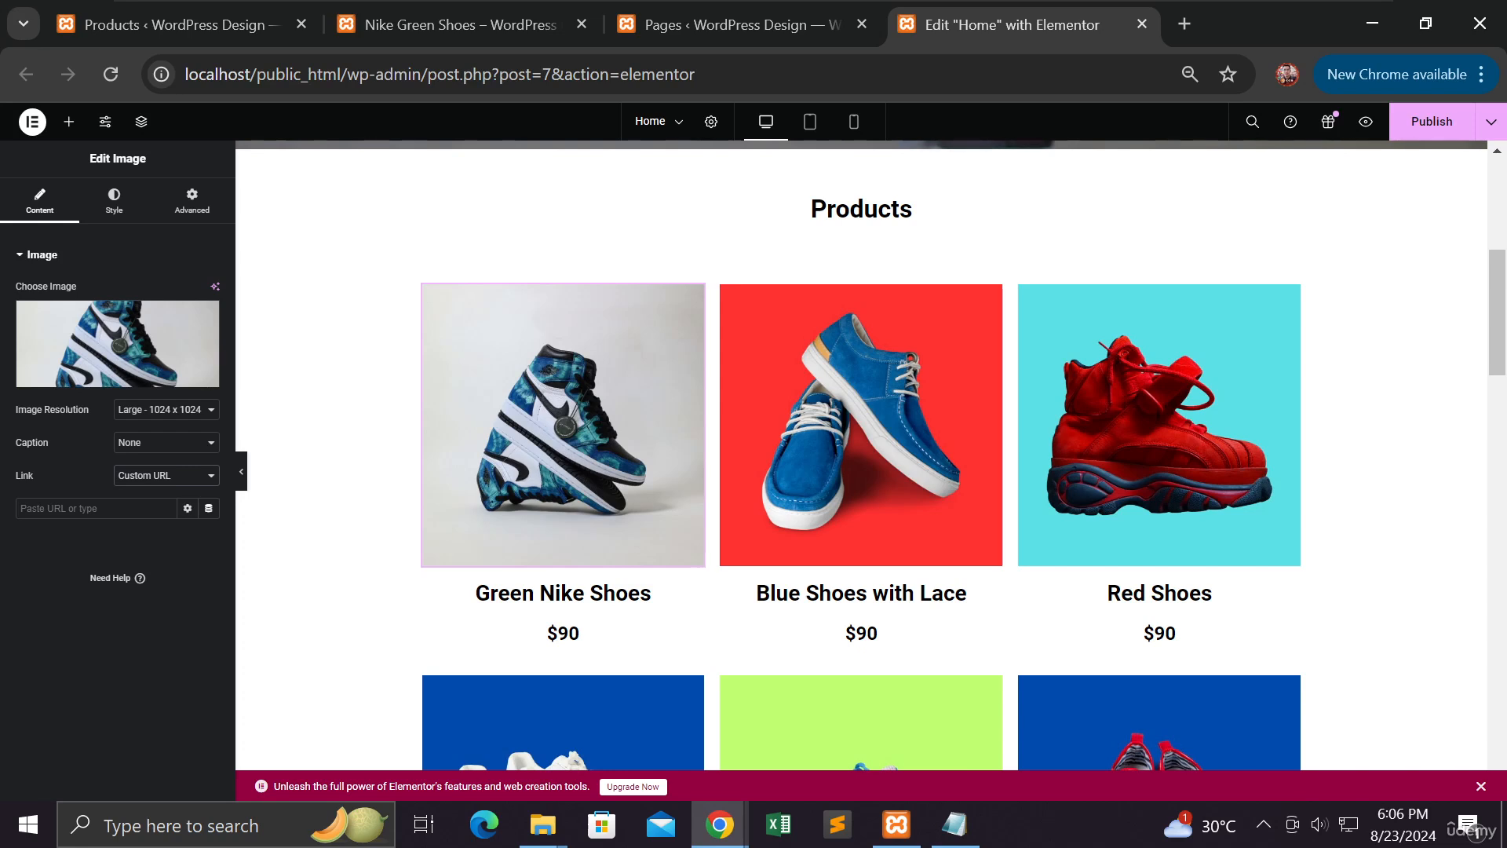
right_click(97, 512)
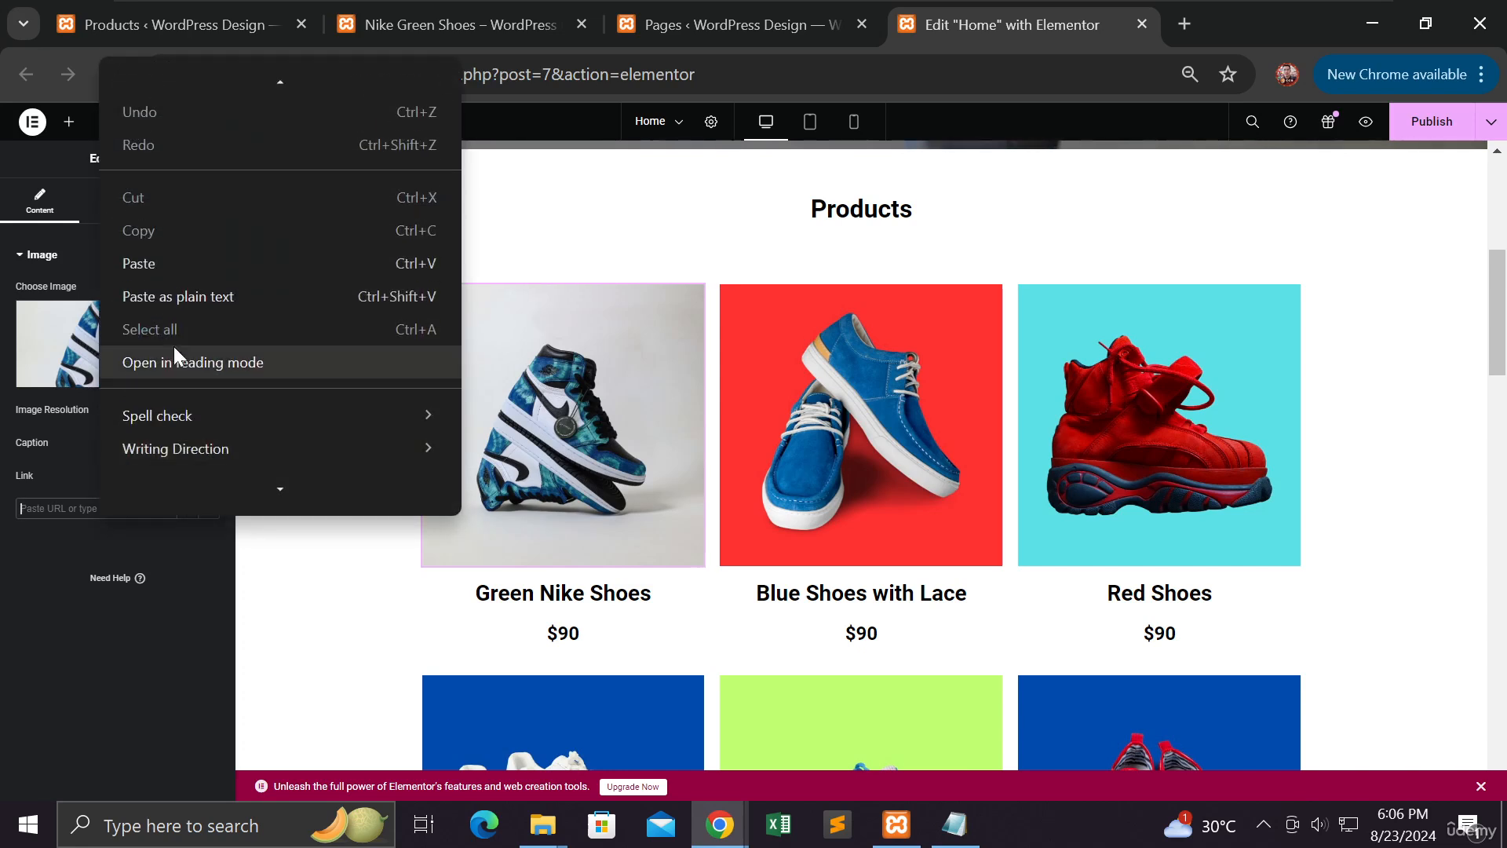
left_click(204, 264)
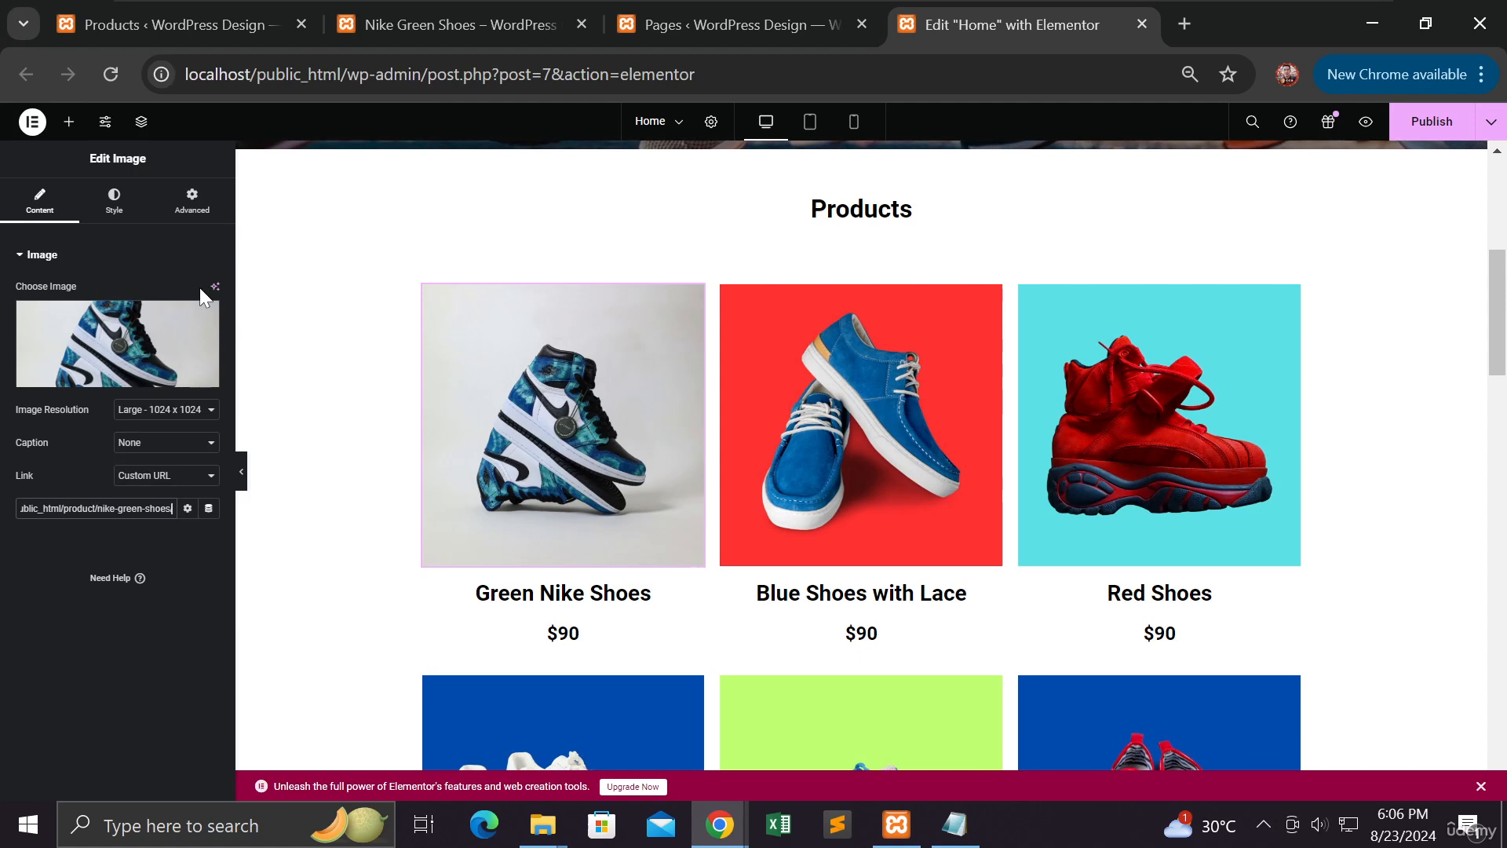
Link the Green Nike Shoes heading to the product page URL
left_click(563, 593)
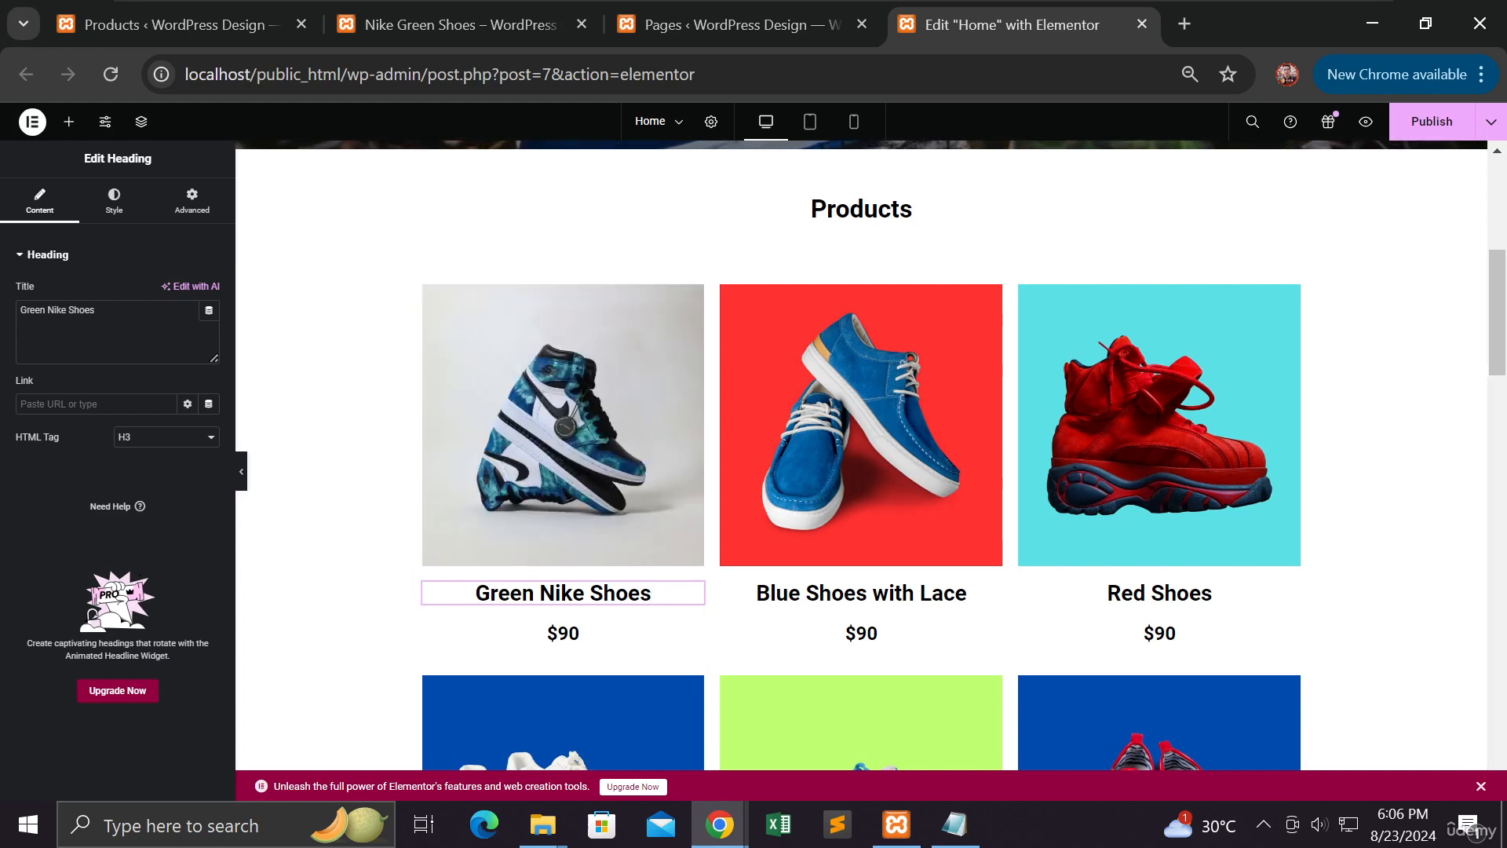
right_click(135, 402)
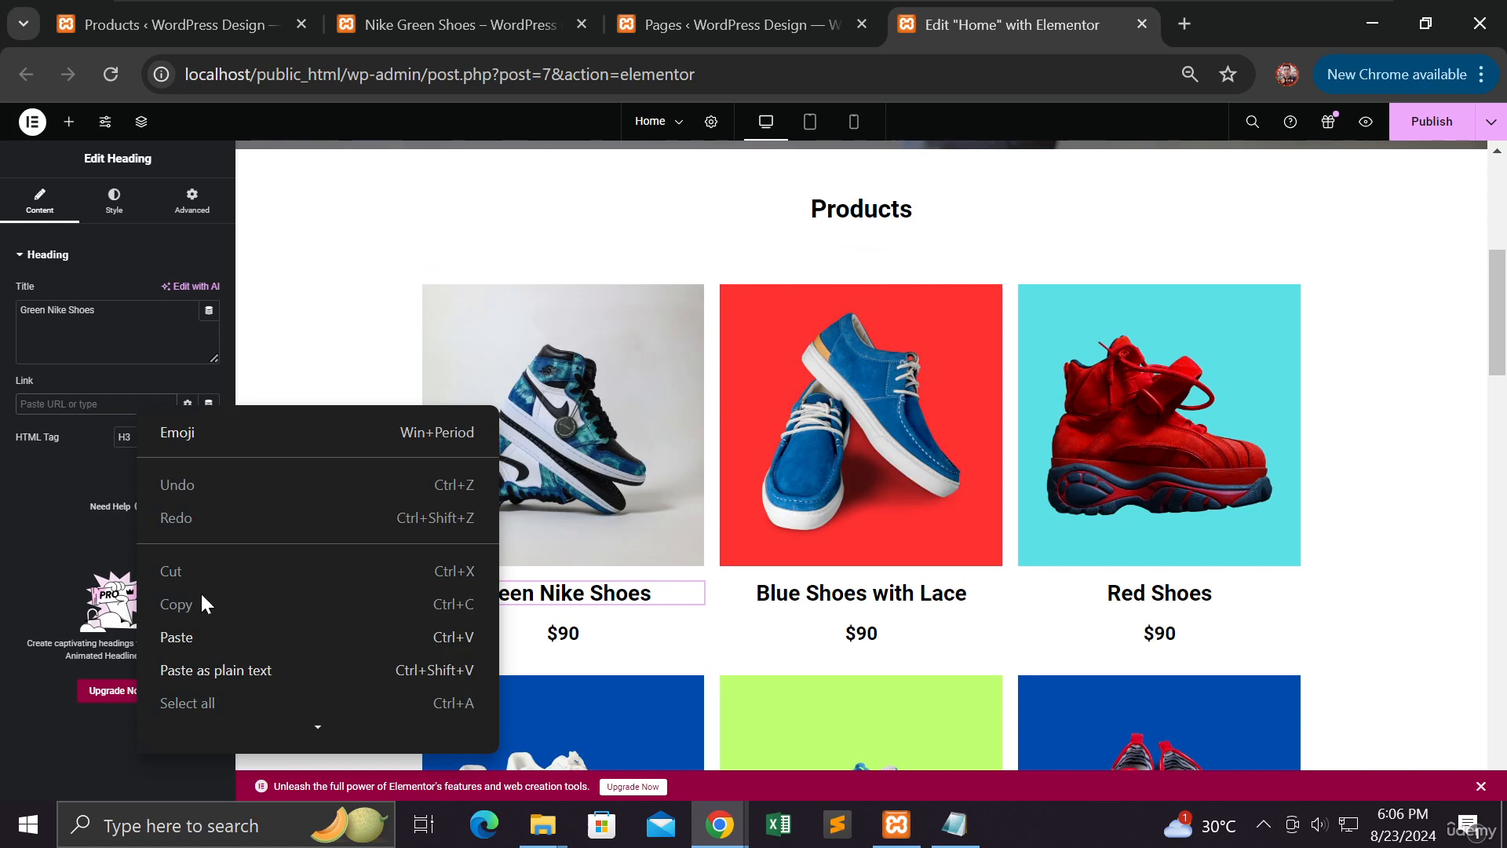
left_click(189, 626)
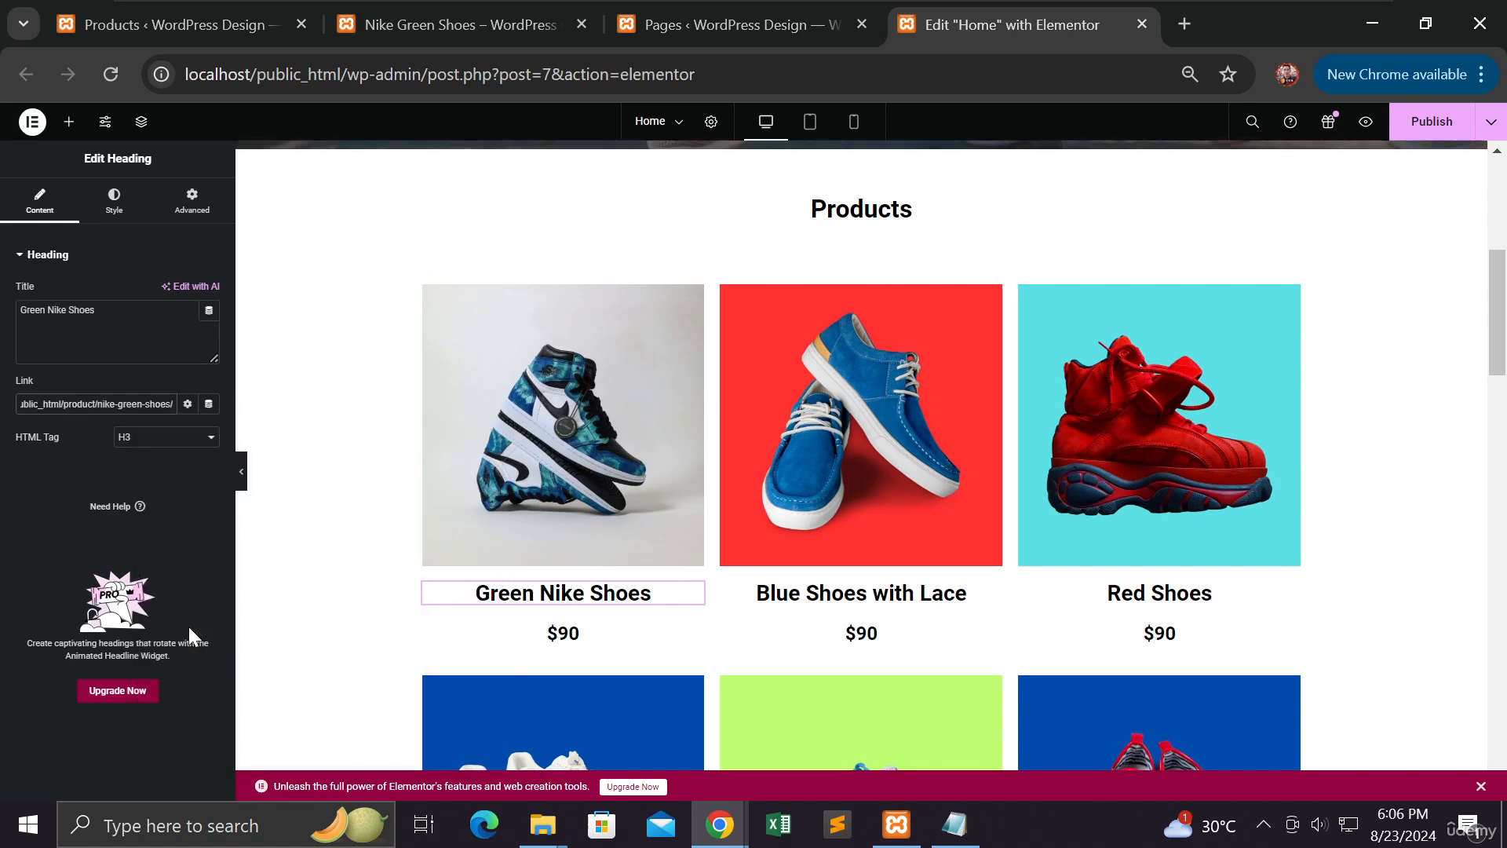
Link the $90 price text to the Nike Green Shoes product page URL
left_click(564, 648)
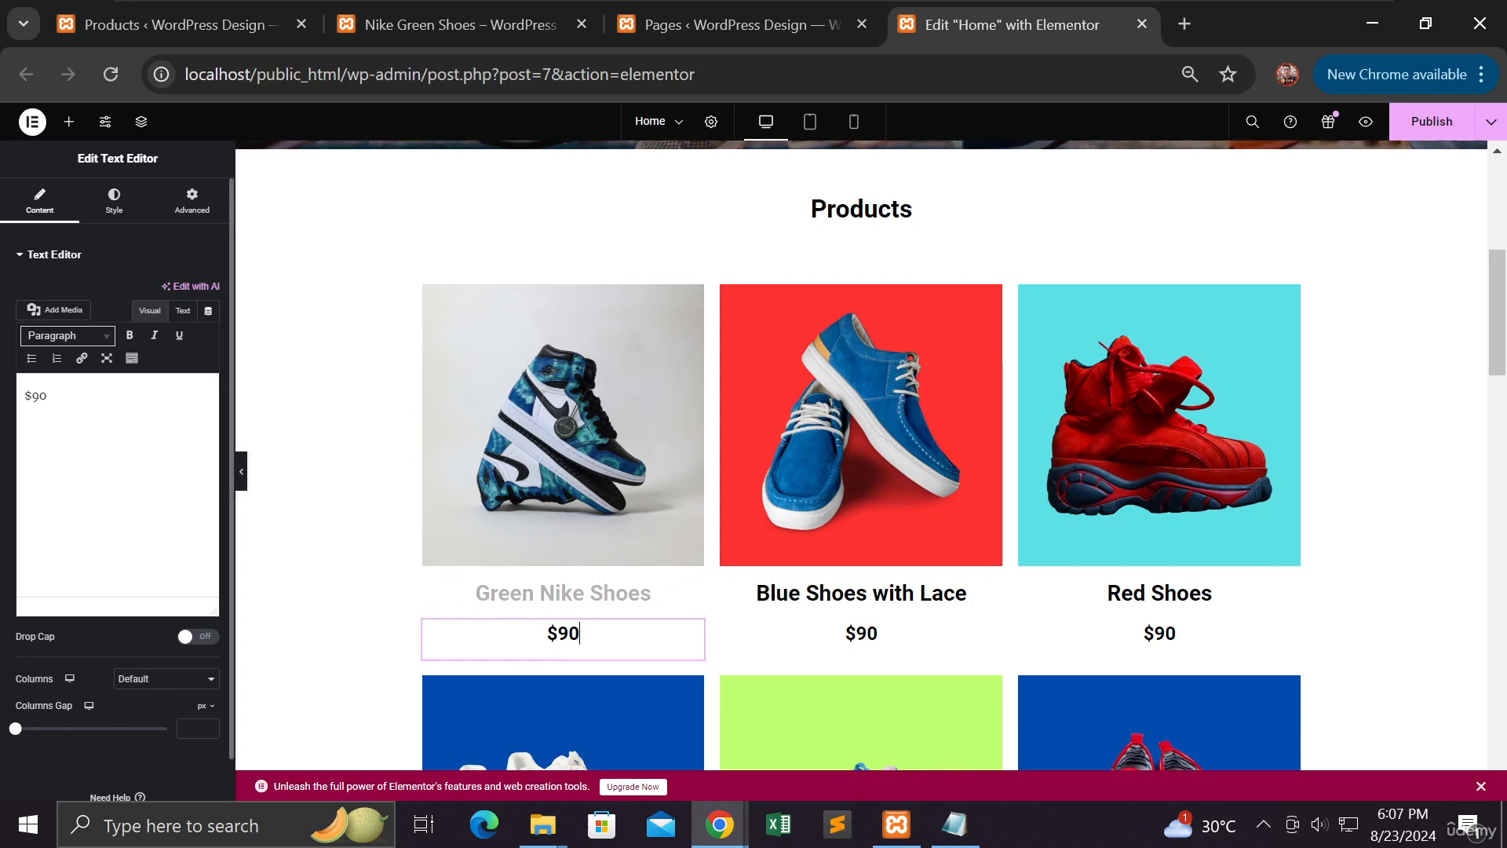
left_click(48, 396)
key("ctrl+a")
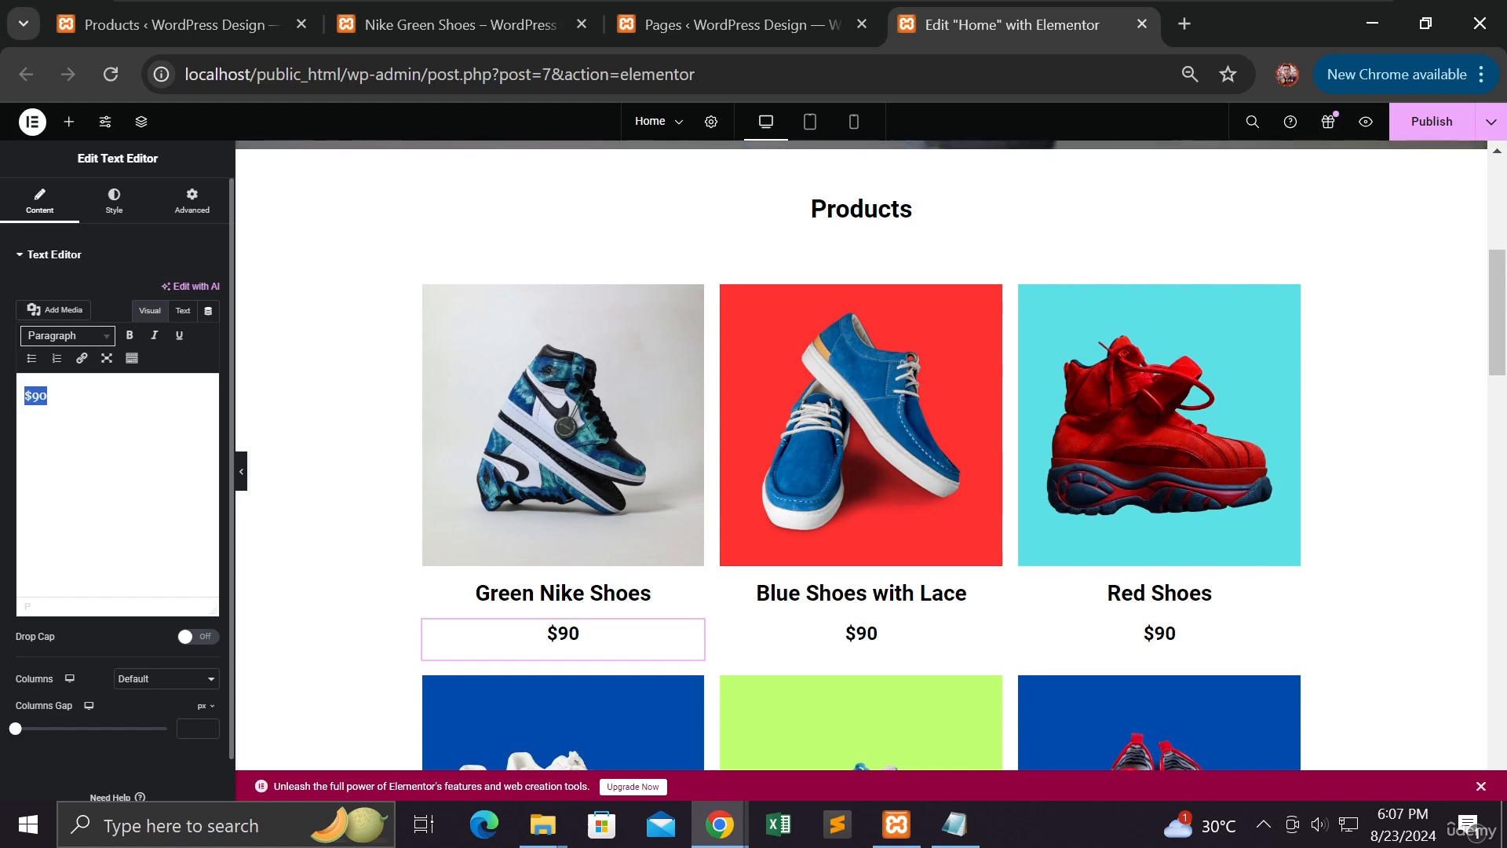
left_click(82, 358)
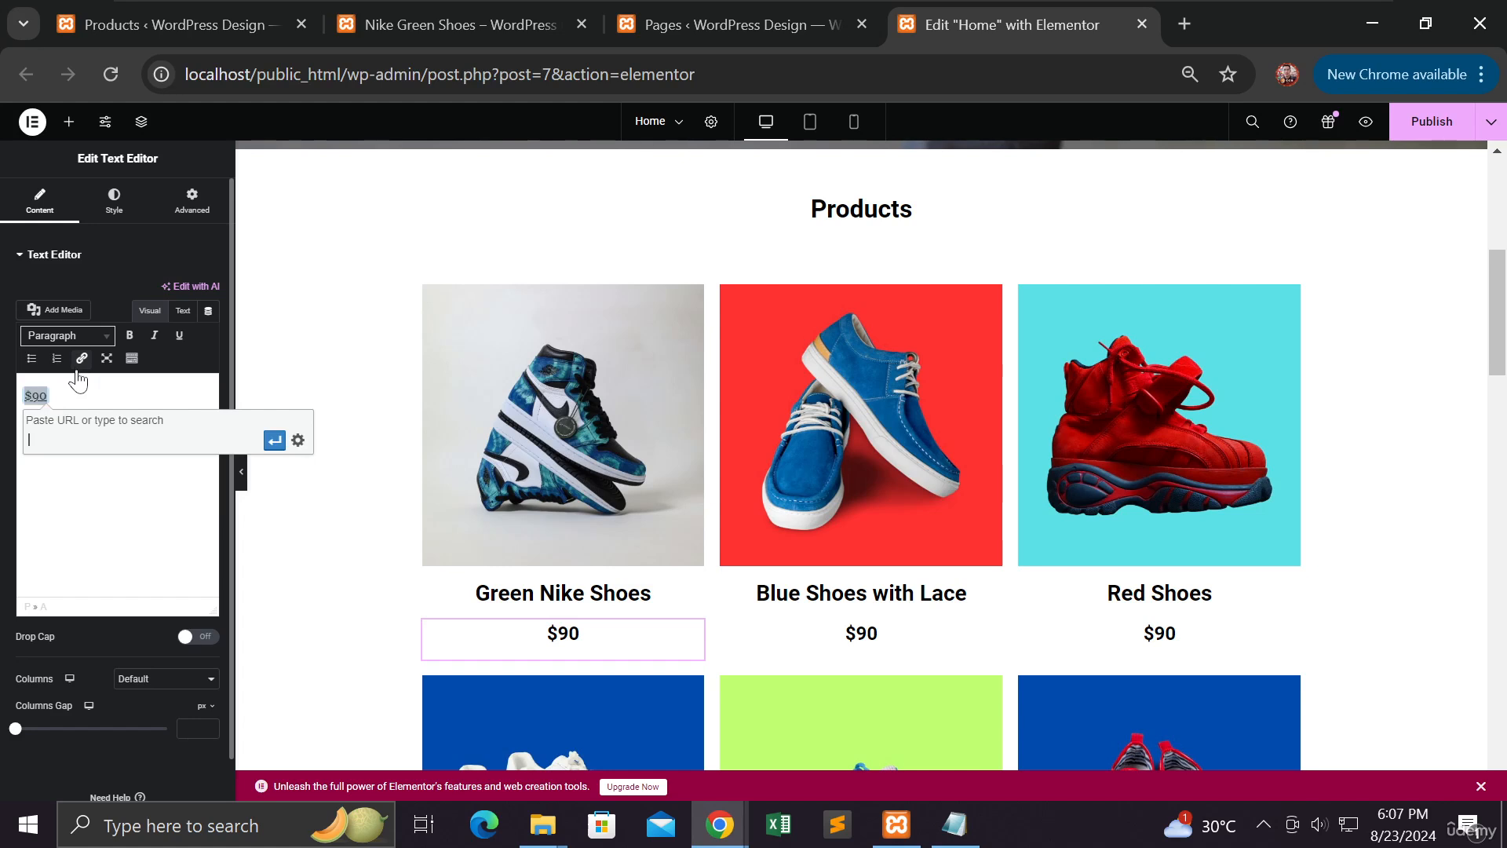
right_click(56, 440)
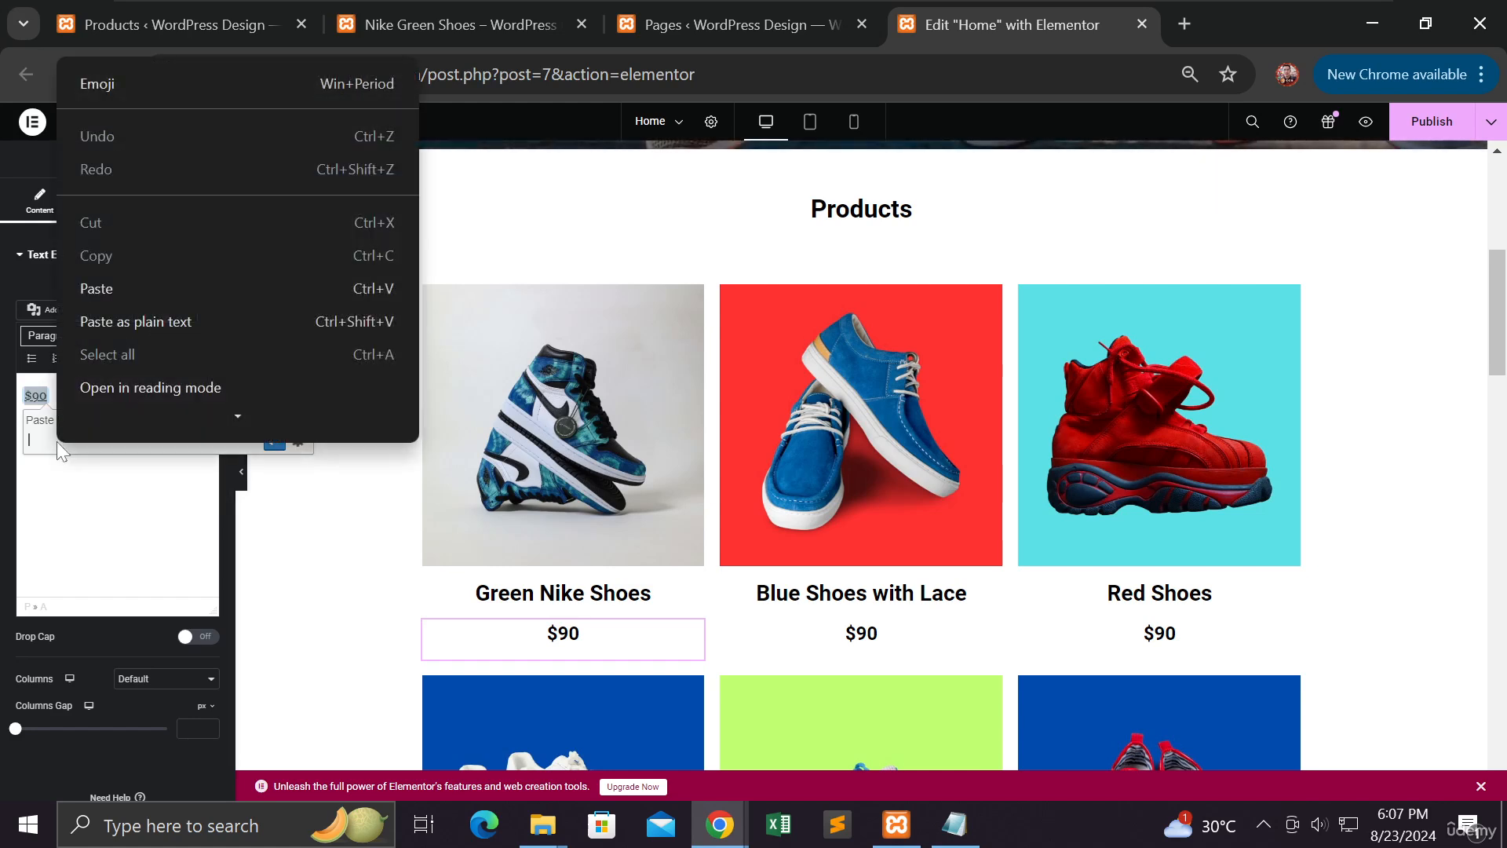
left_click(120, 281)
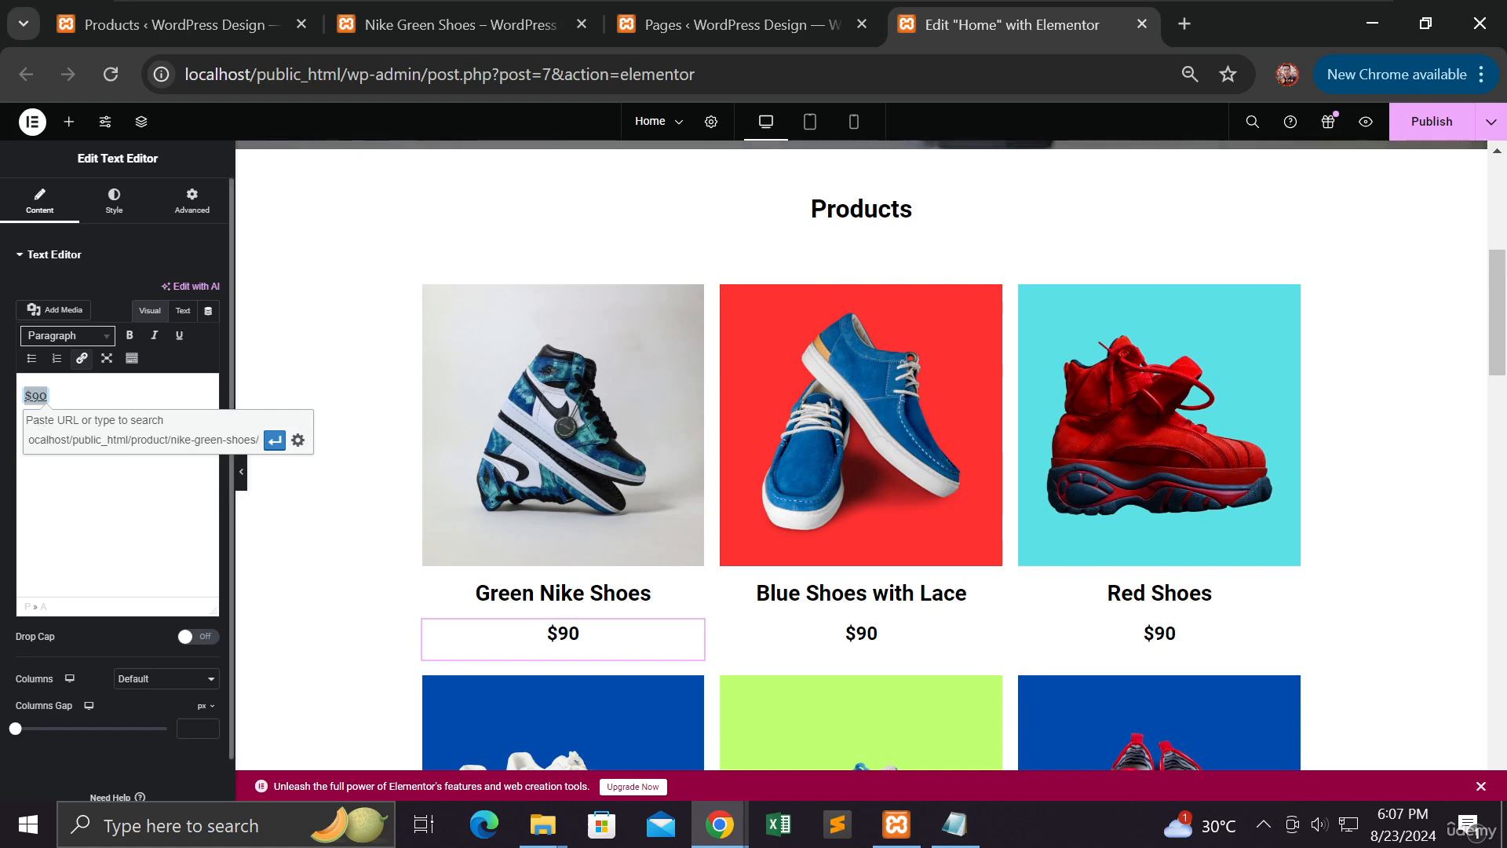
type("/")
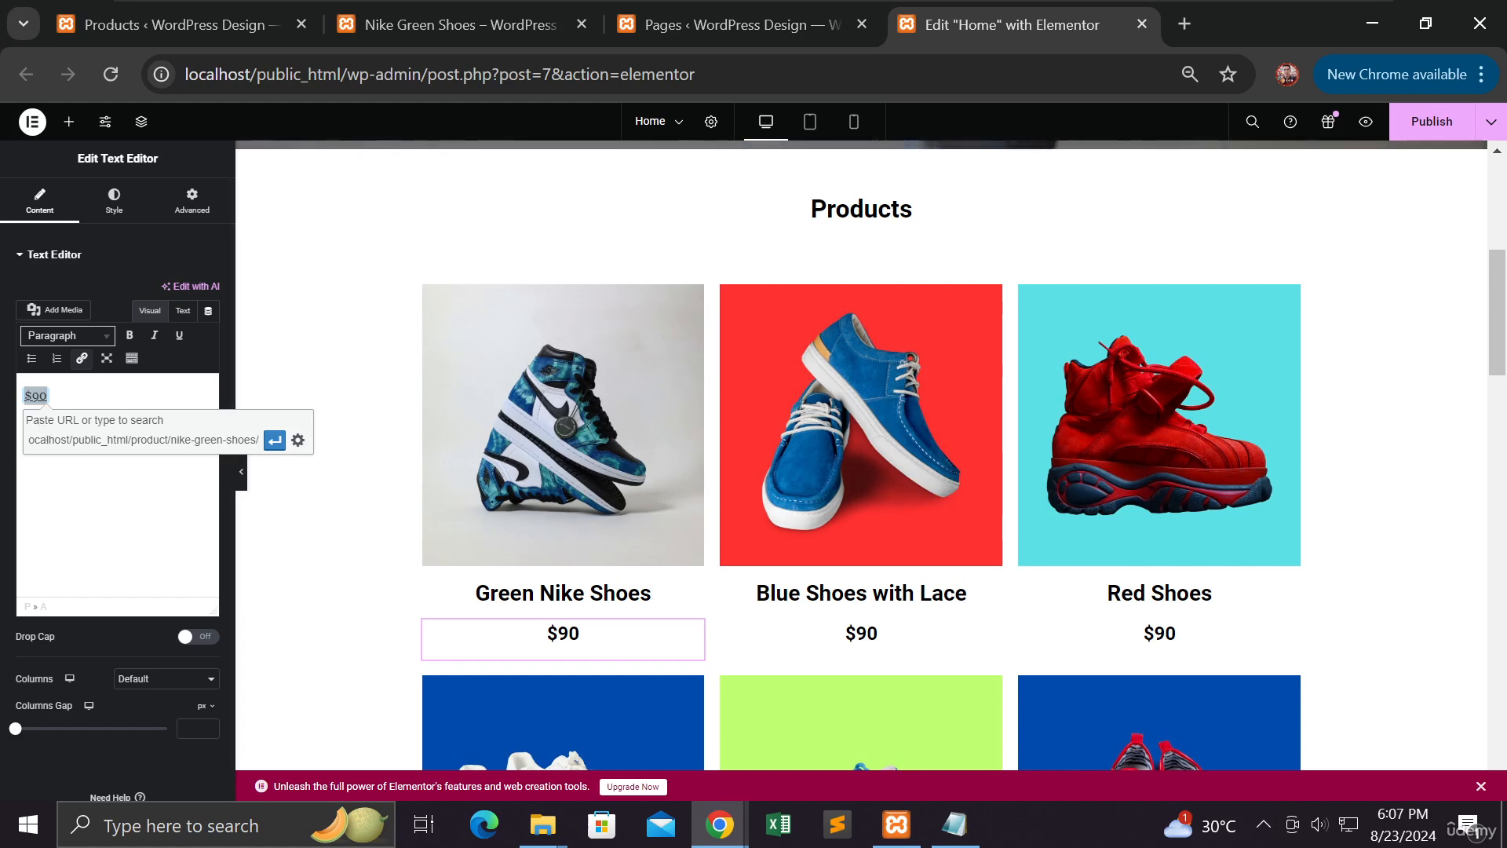
left_click(274, 442)
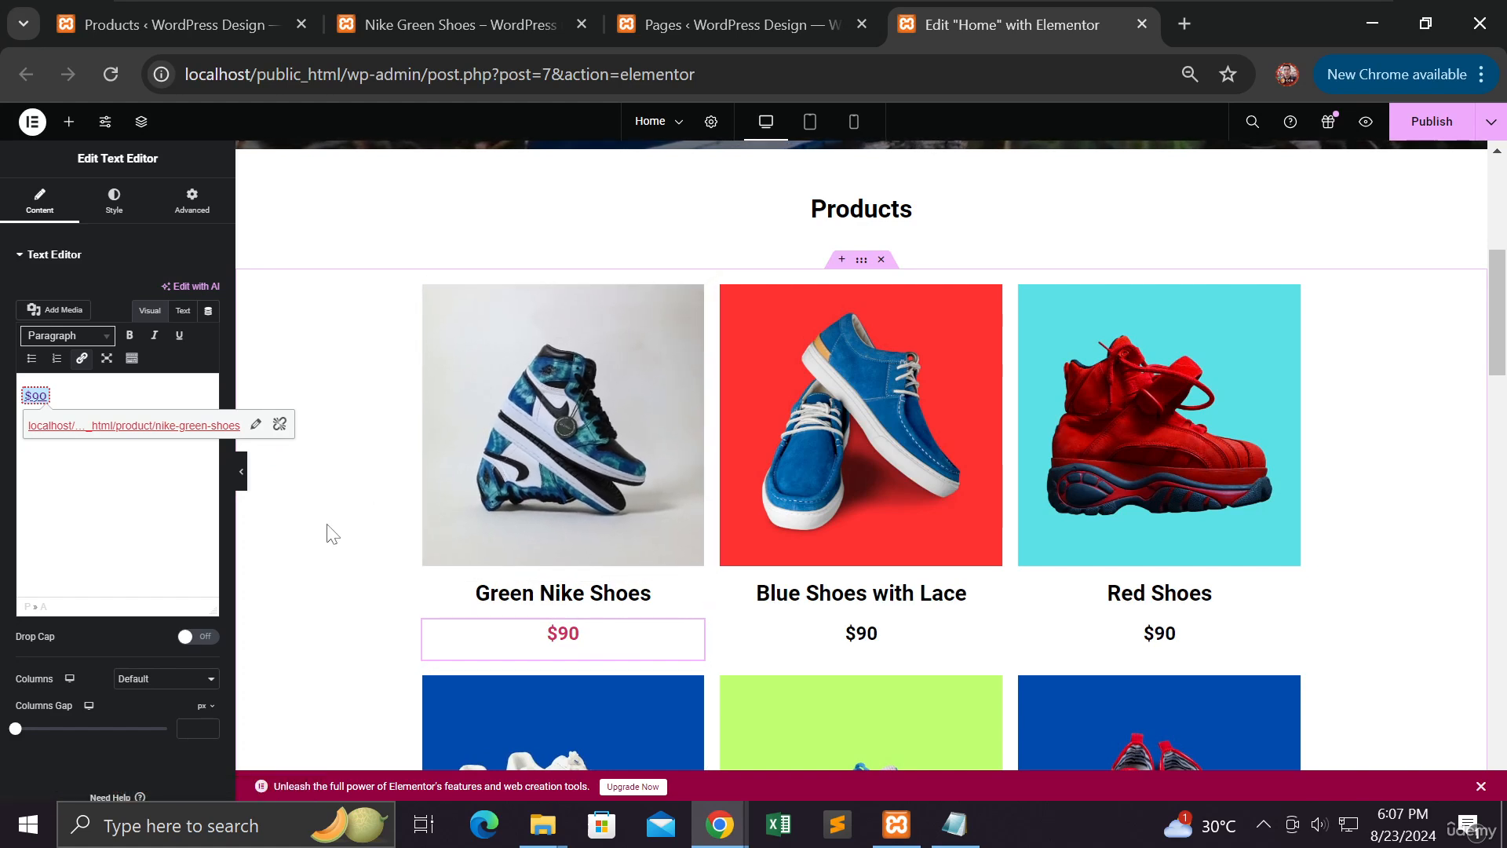
Publish the Home page and bring the incognito window forward
left_click(1451, 127)
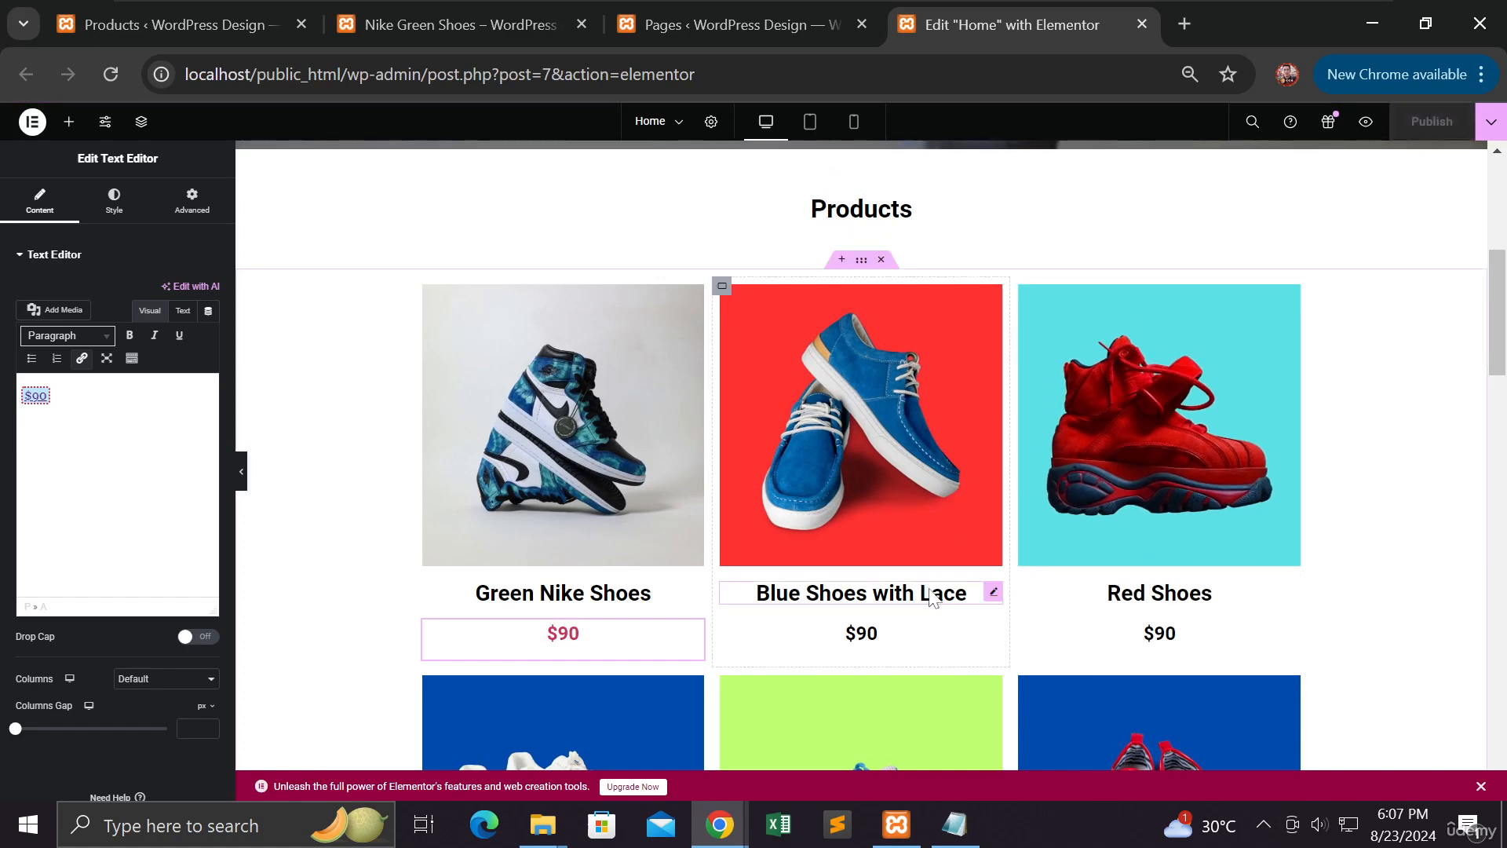
mouse_move(722, 842)
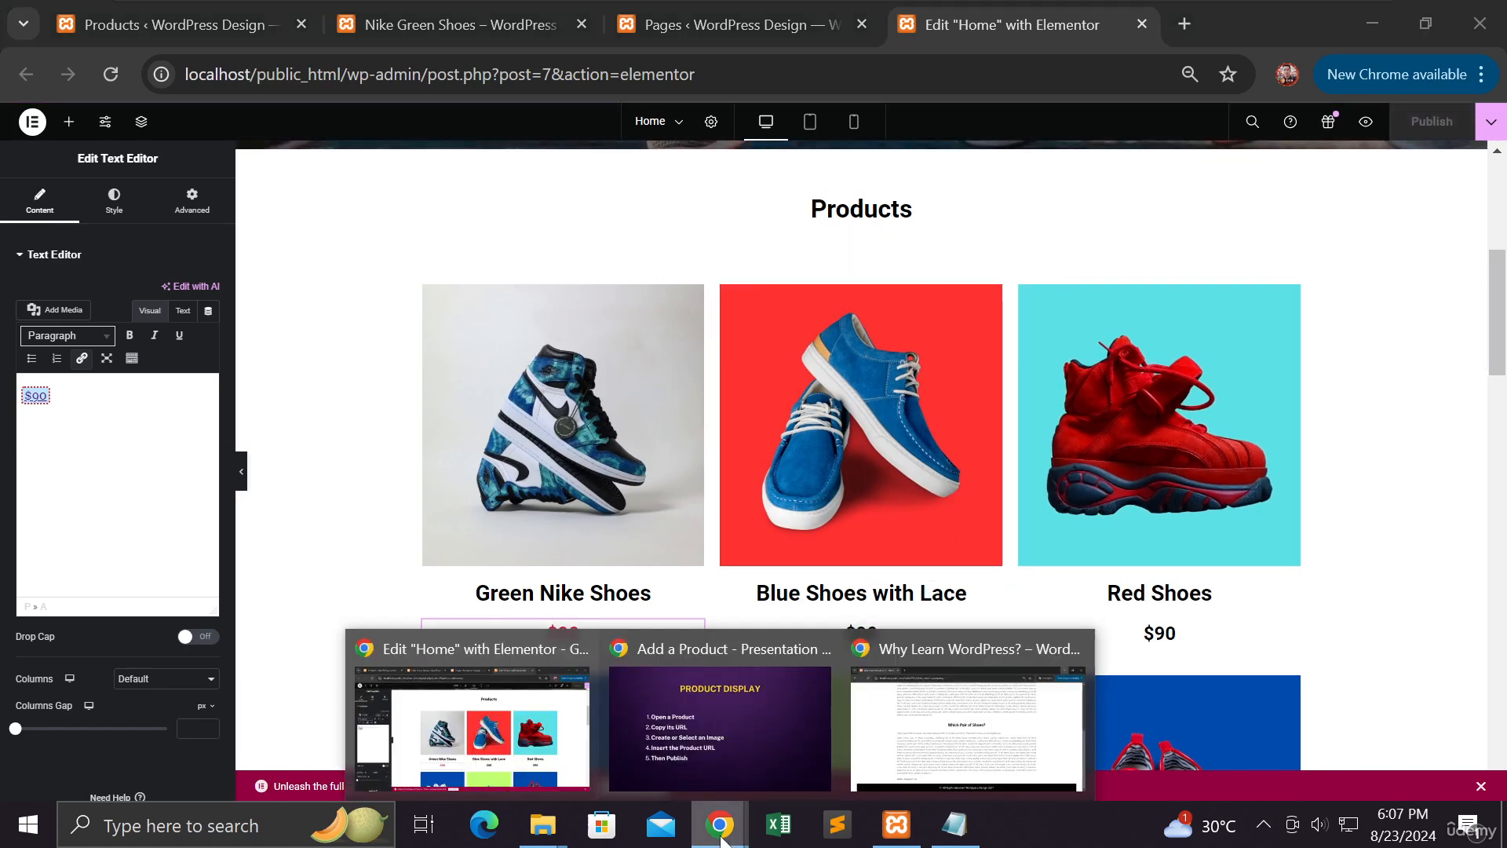
left_click(1006, 701)
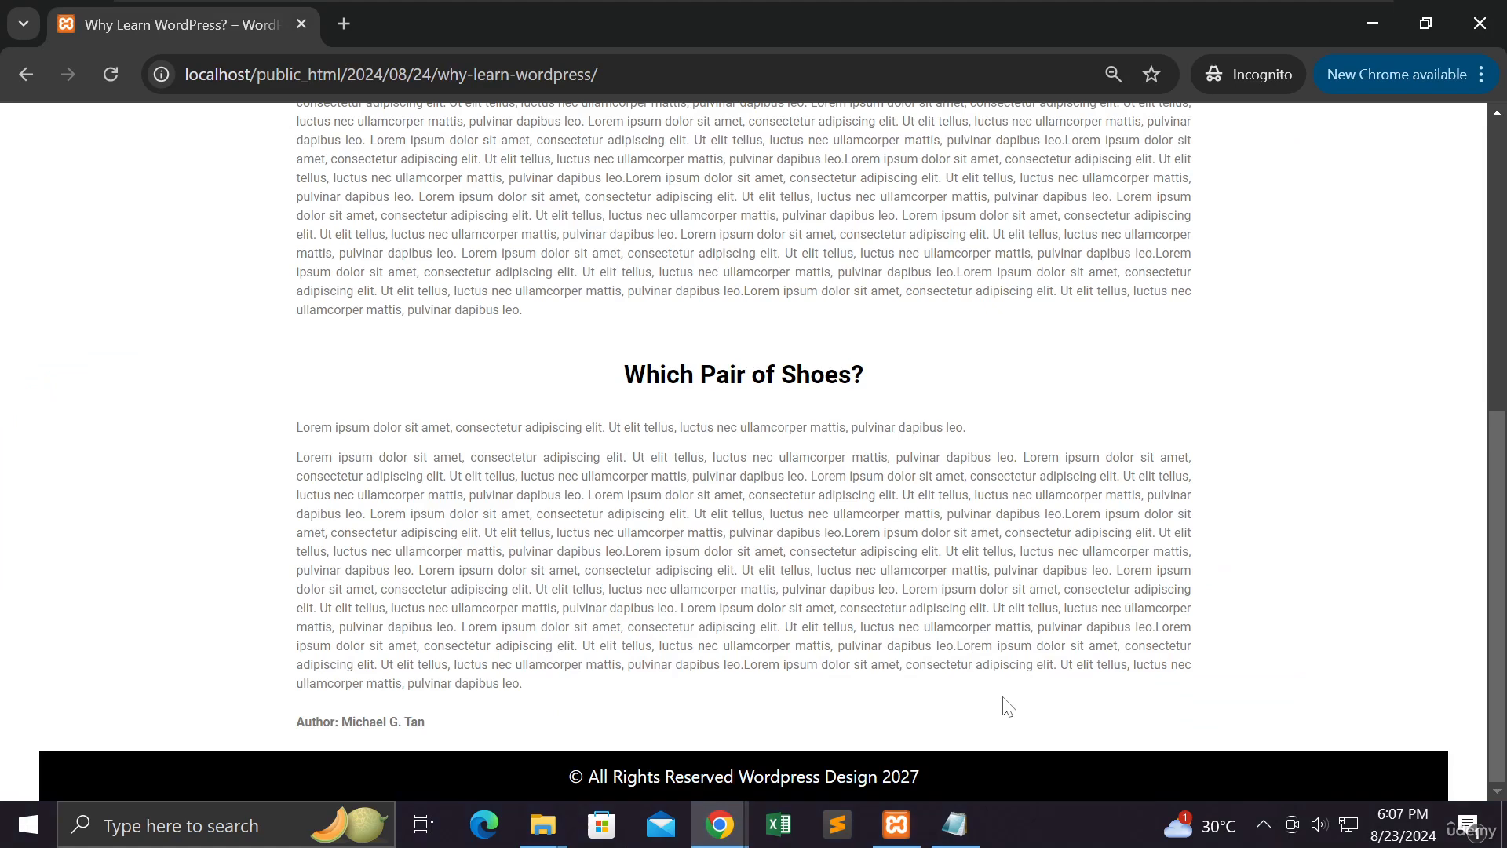
Open the live home page in incognito and scroll the Products grid to check the $90 link
scroll(743, 452, "up", 7)
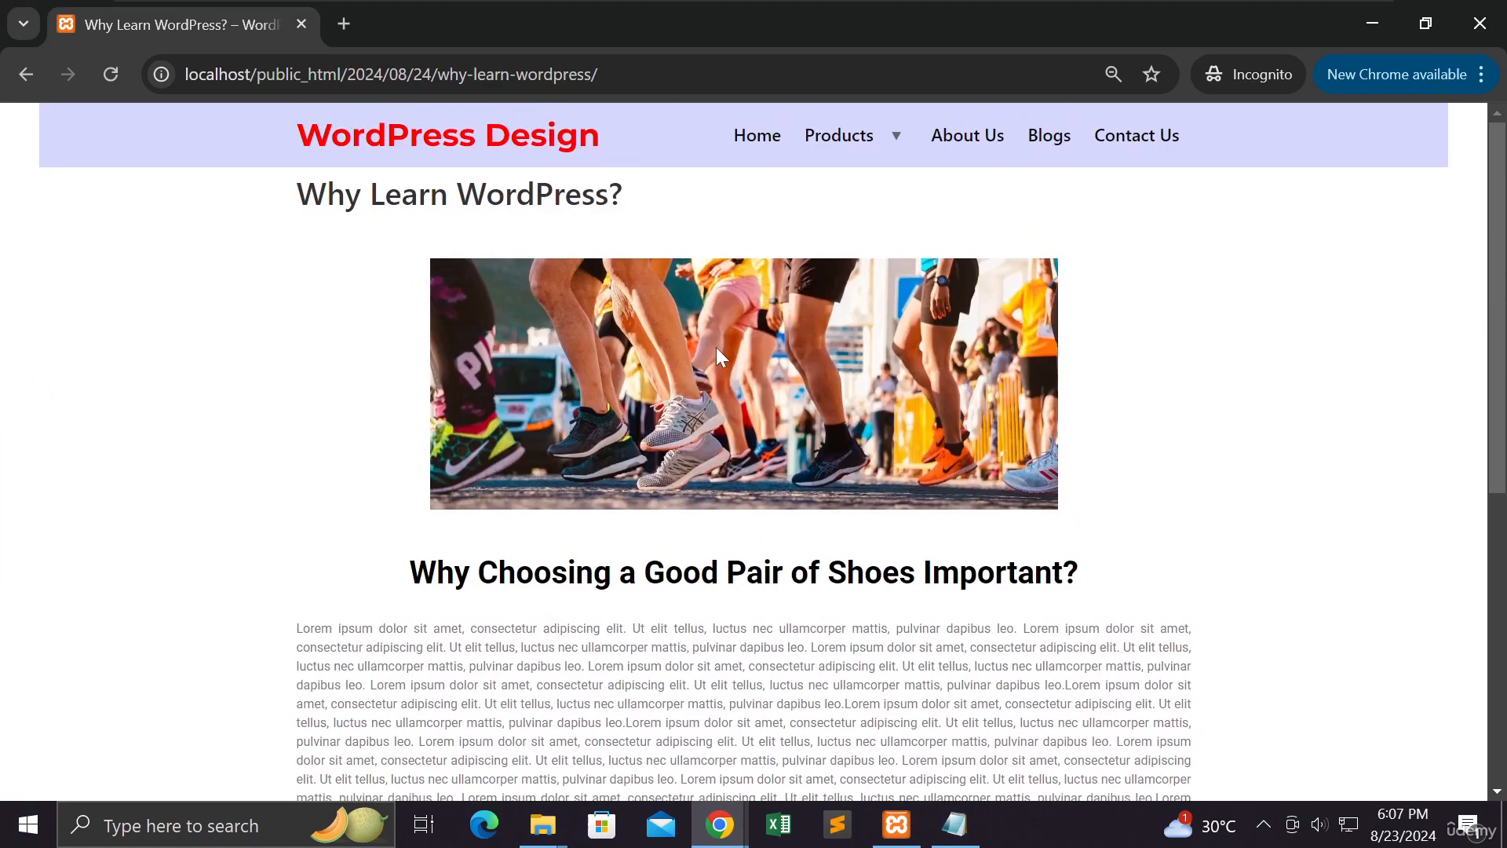
left_click(757, 135)
left_click(737, 135)
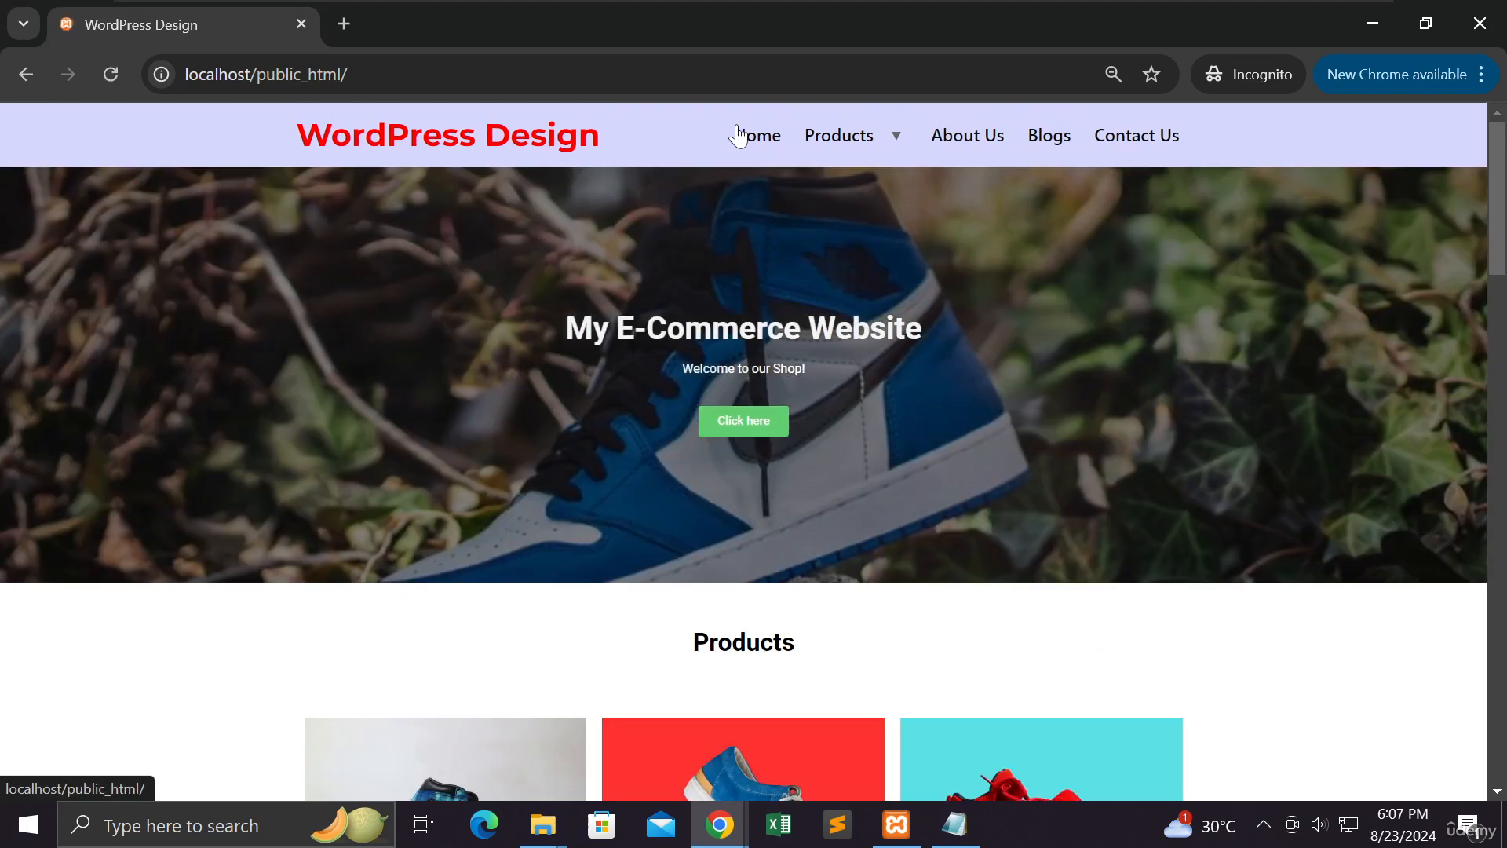
scroll(495, 297, "down", 5)
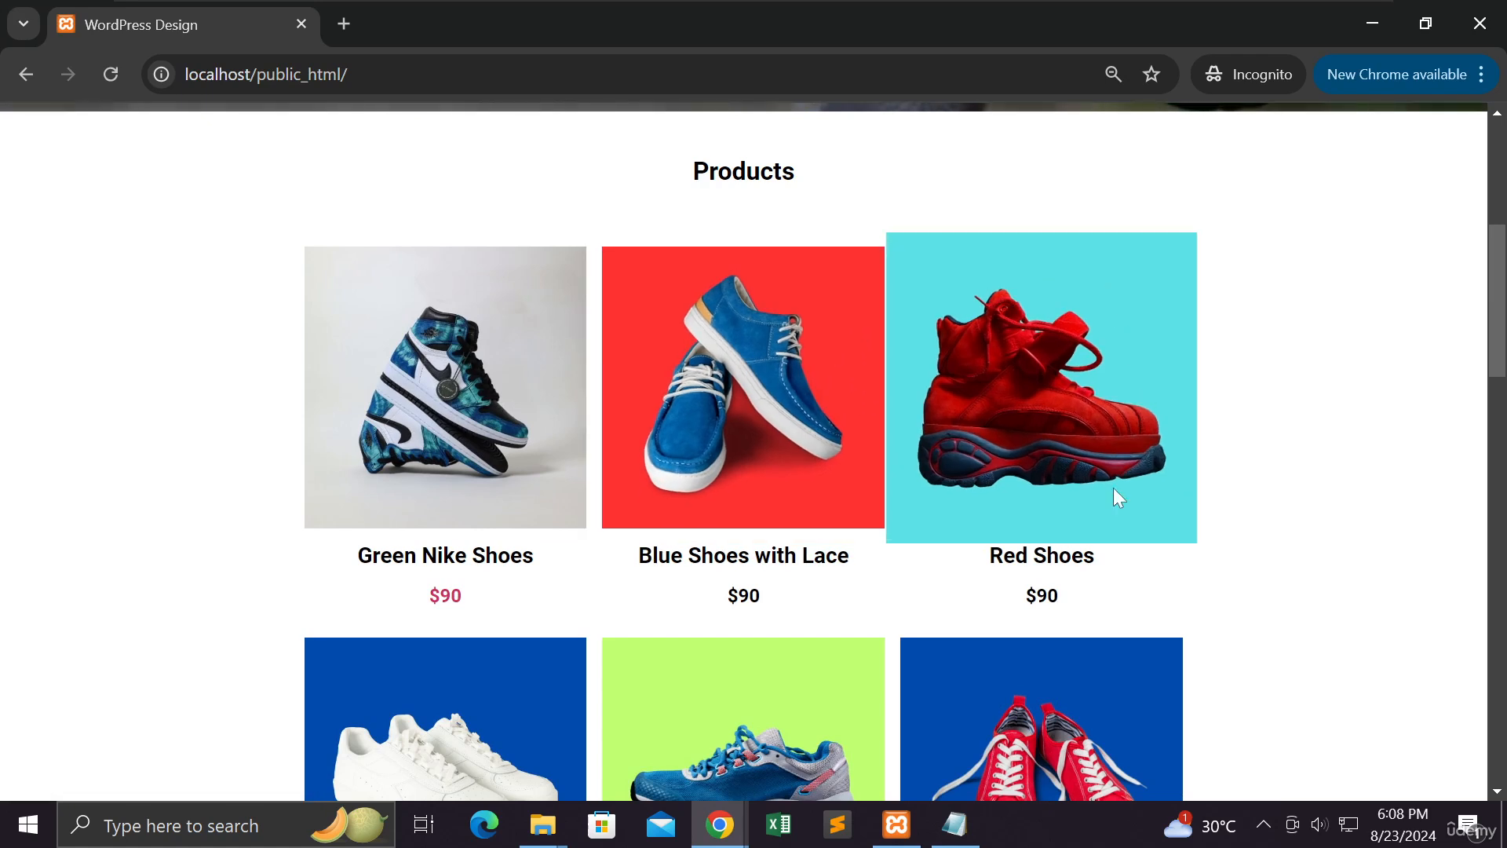
scroll(1114, 487, "down", 3)
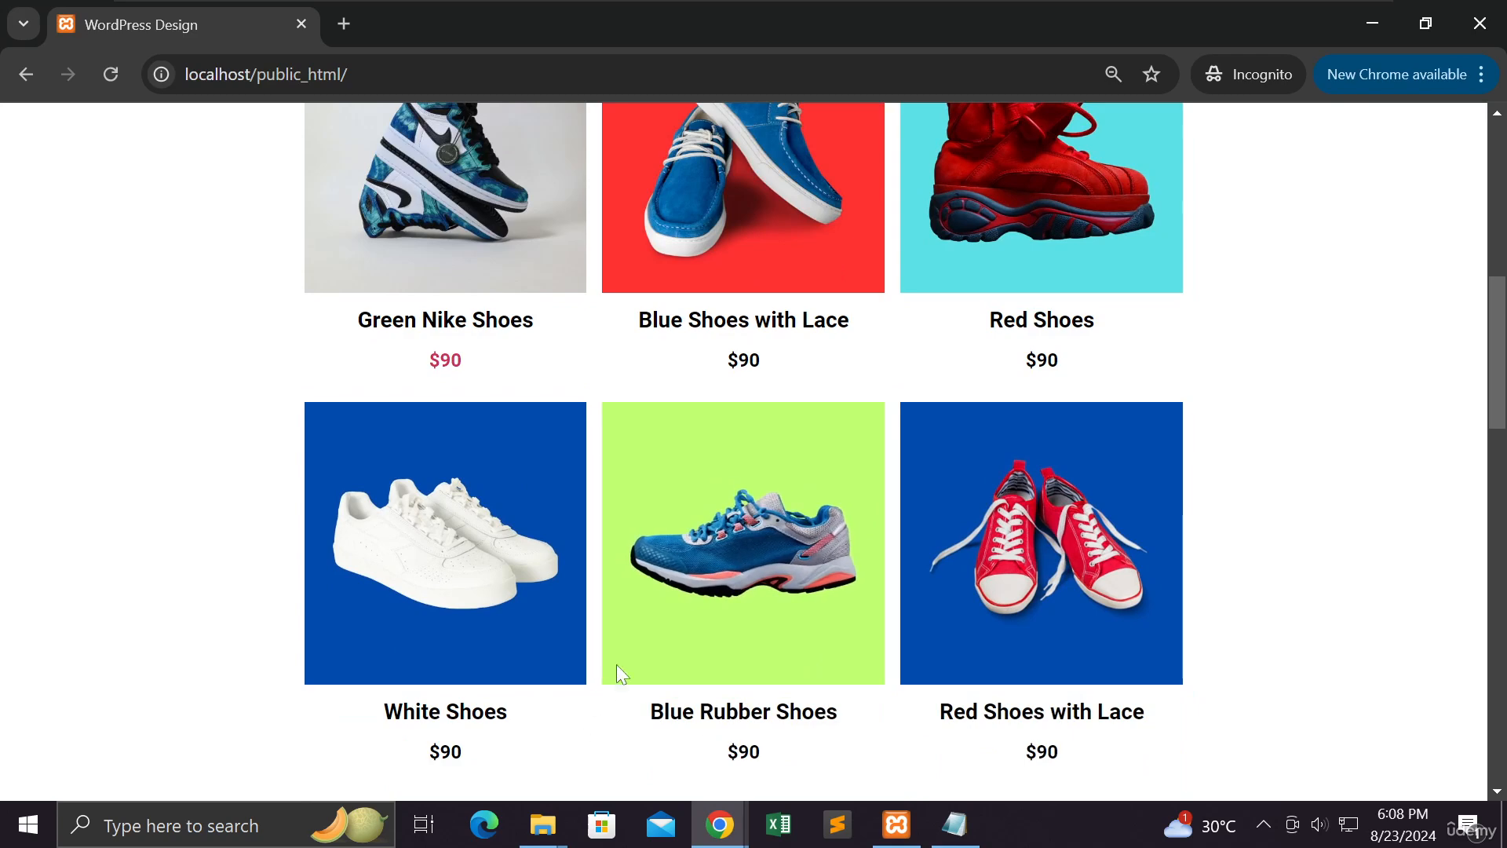
scroll(821, 358, "up", 1)
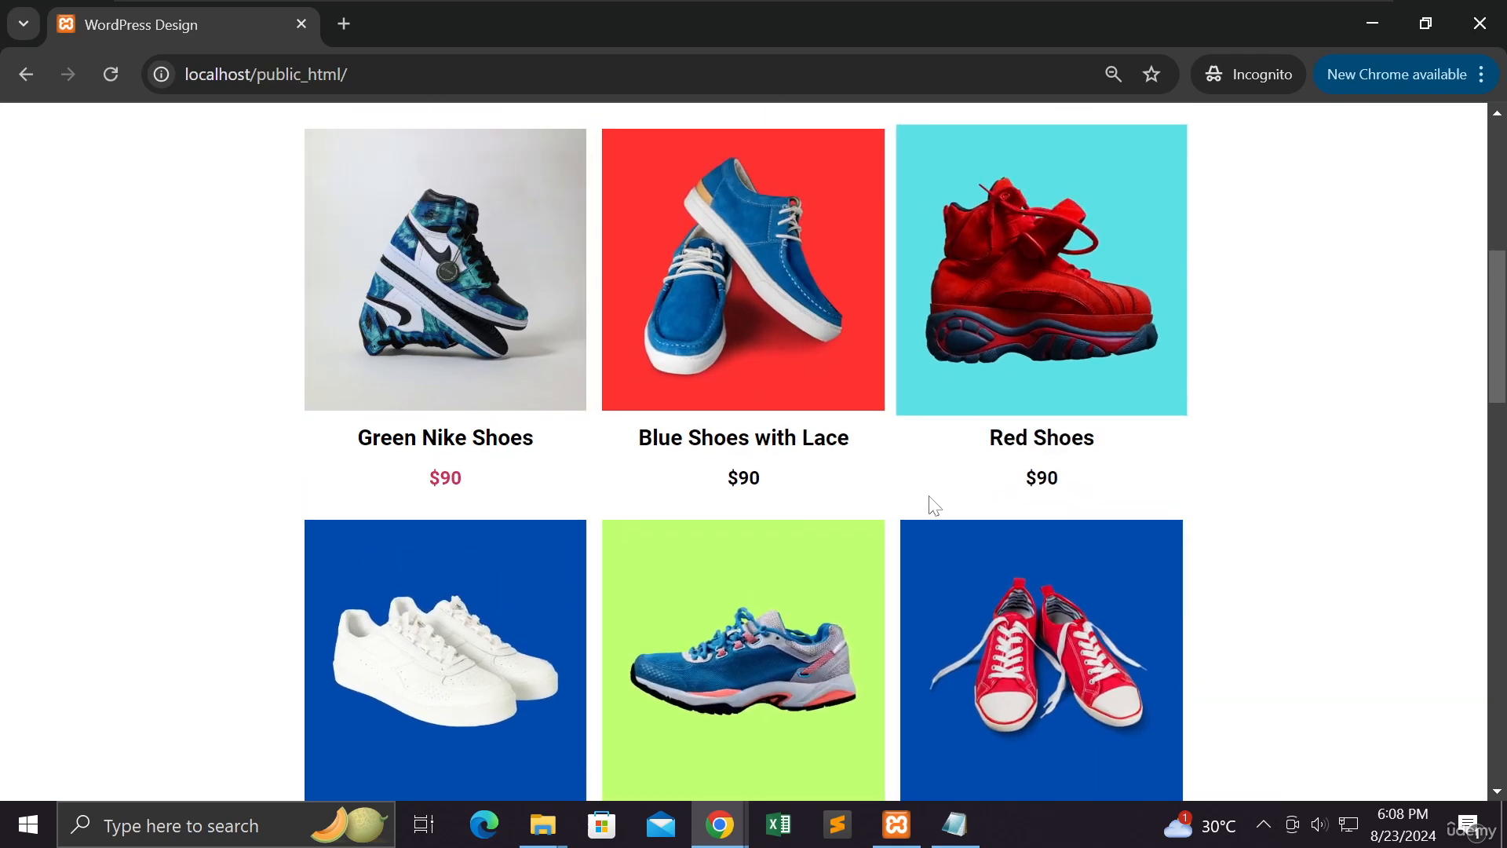
scroll(908, 597, "down", 7)
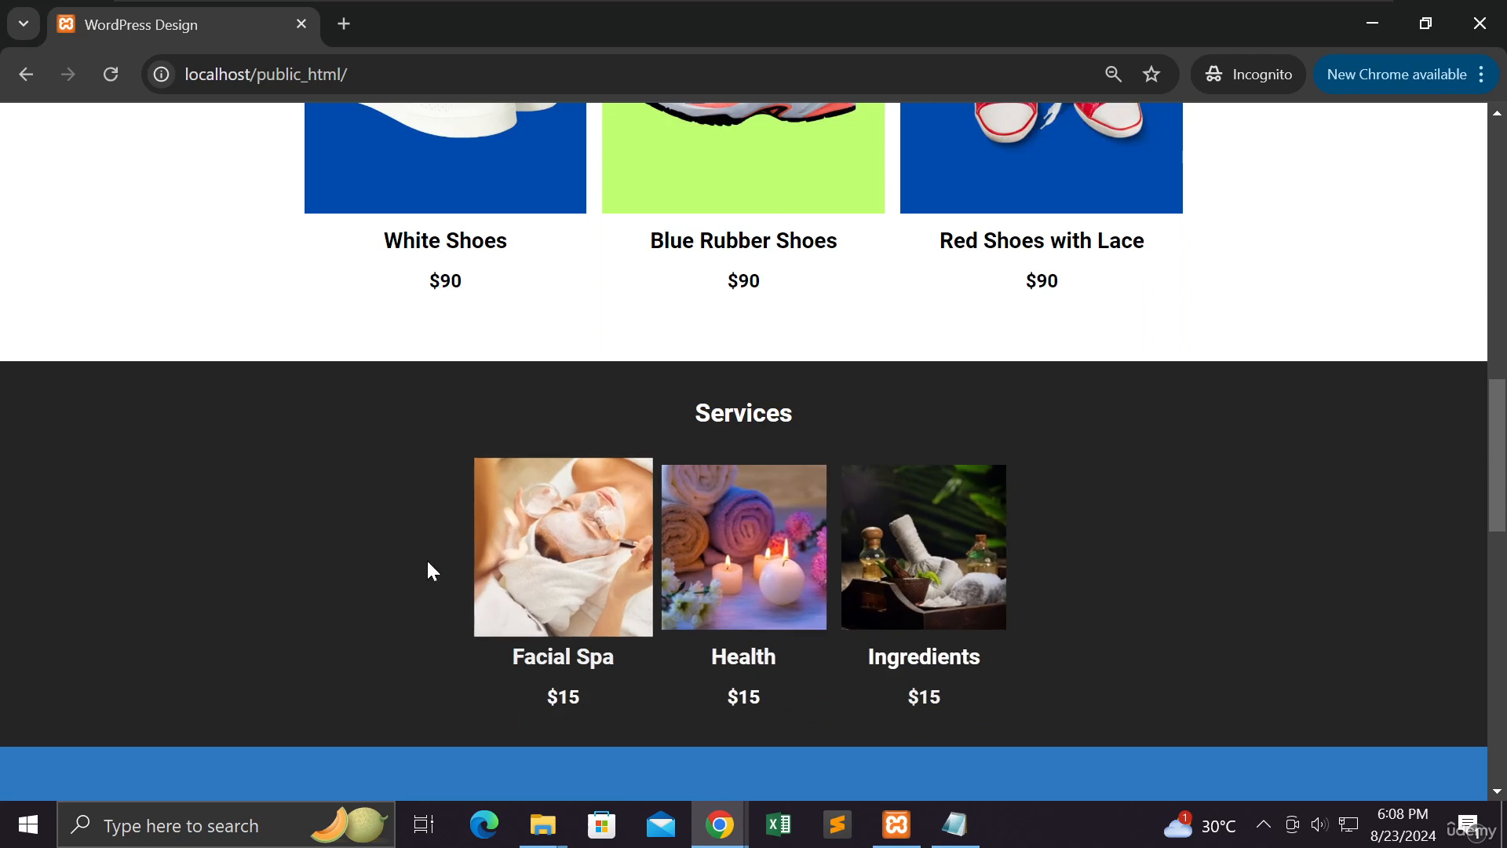
scroll(364, 556, "down", 4)
scroll(365, 556, "up", 10)
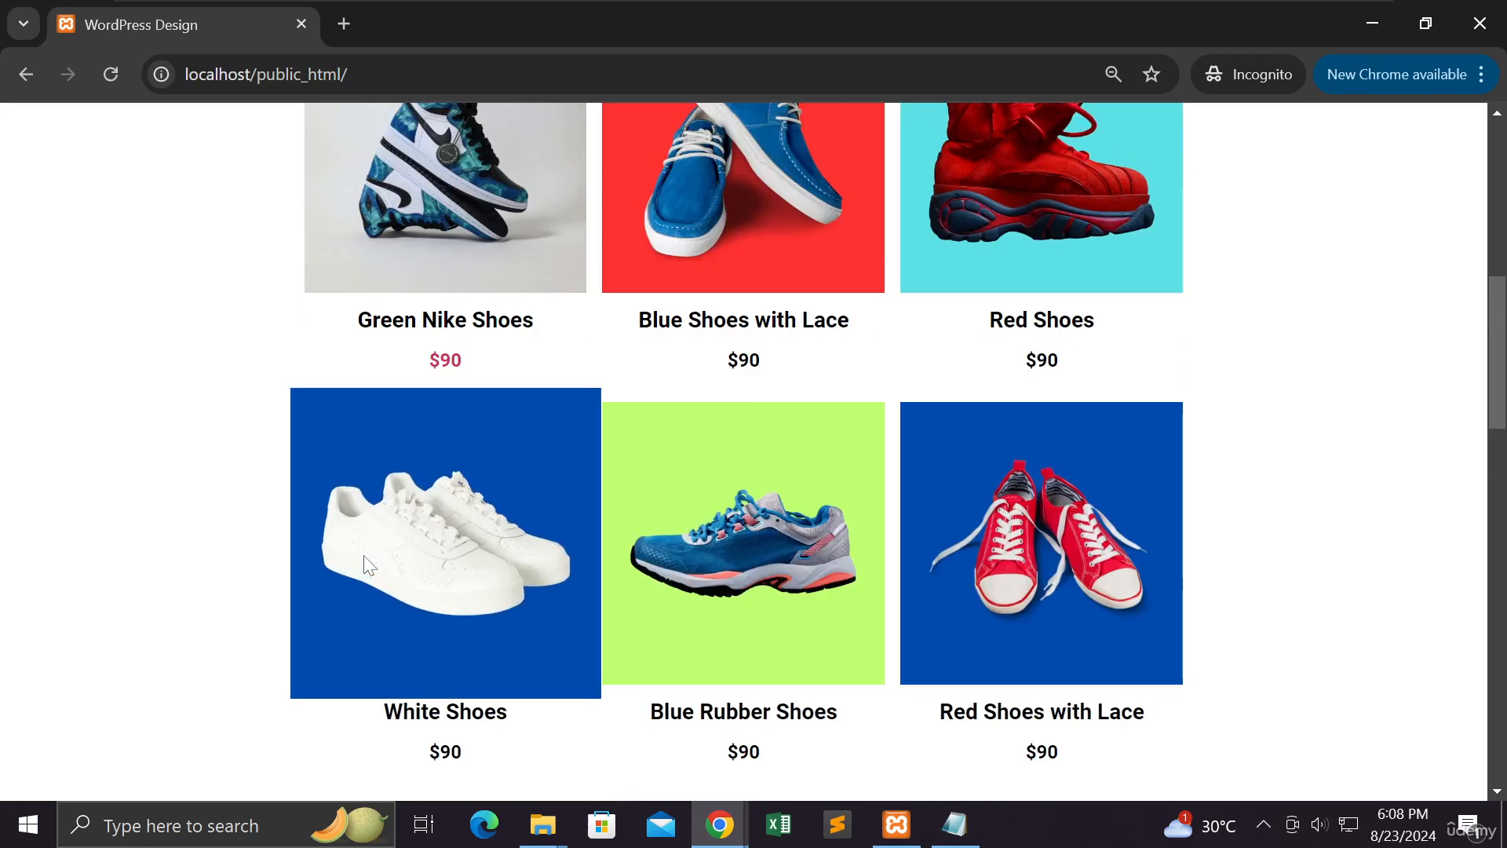
scroll(364, 562, "up", 3)
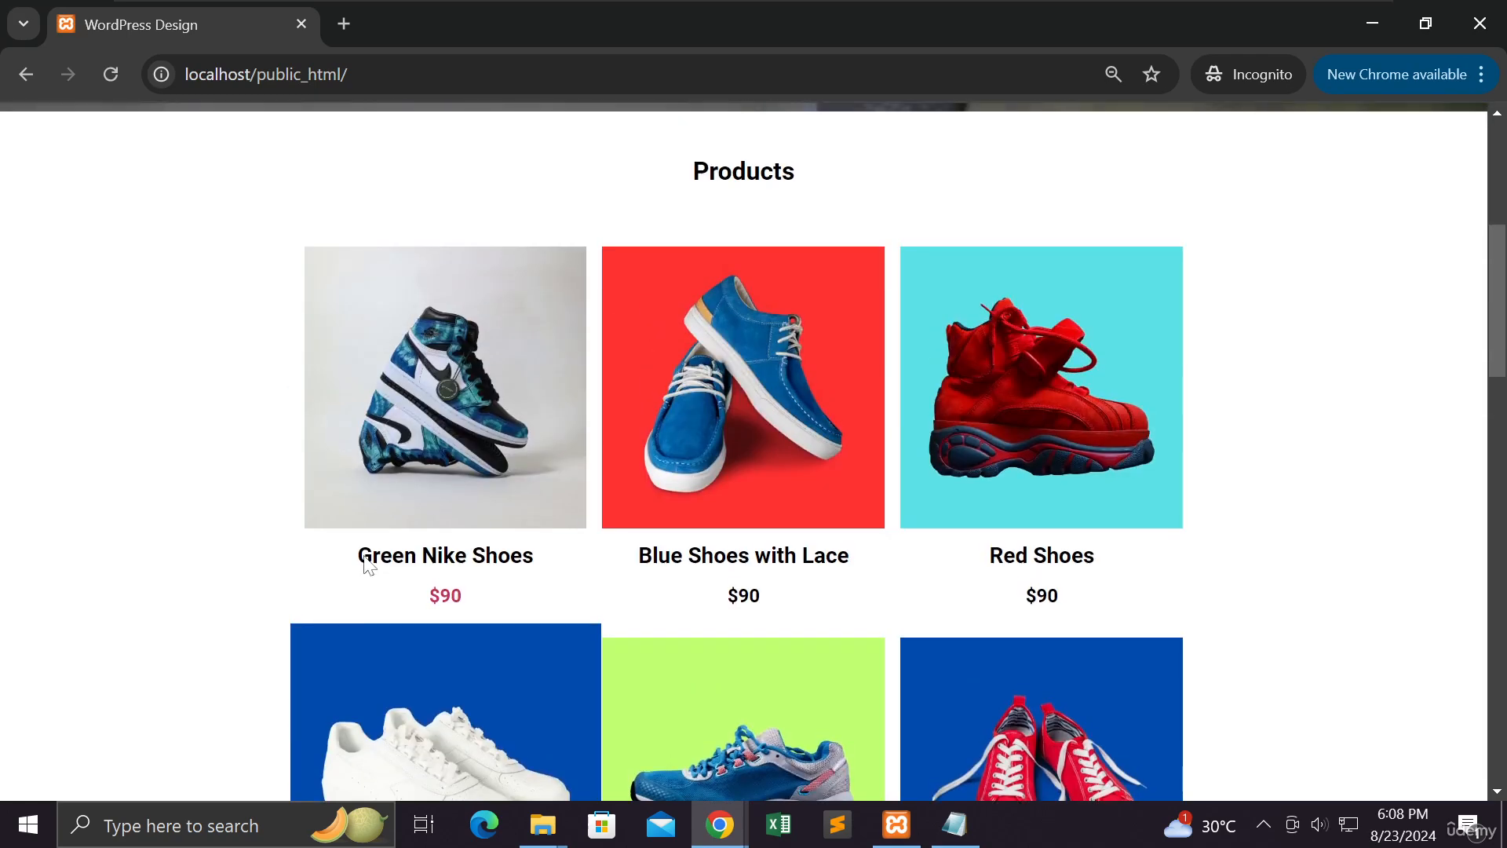
Open Green Nike Shoes from the grid and copy the product address in the logged-in window
left_click(514, 395)
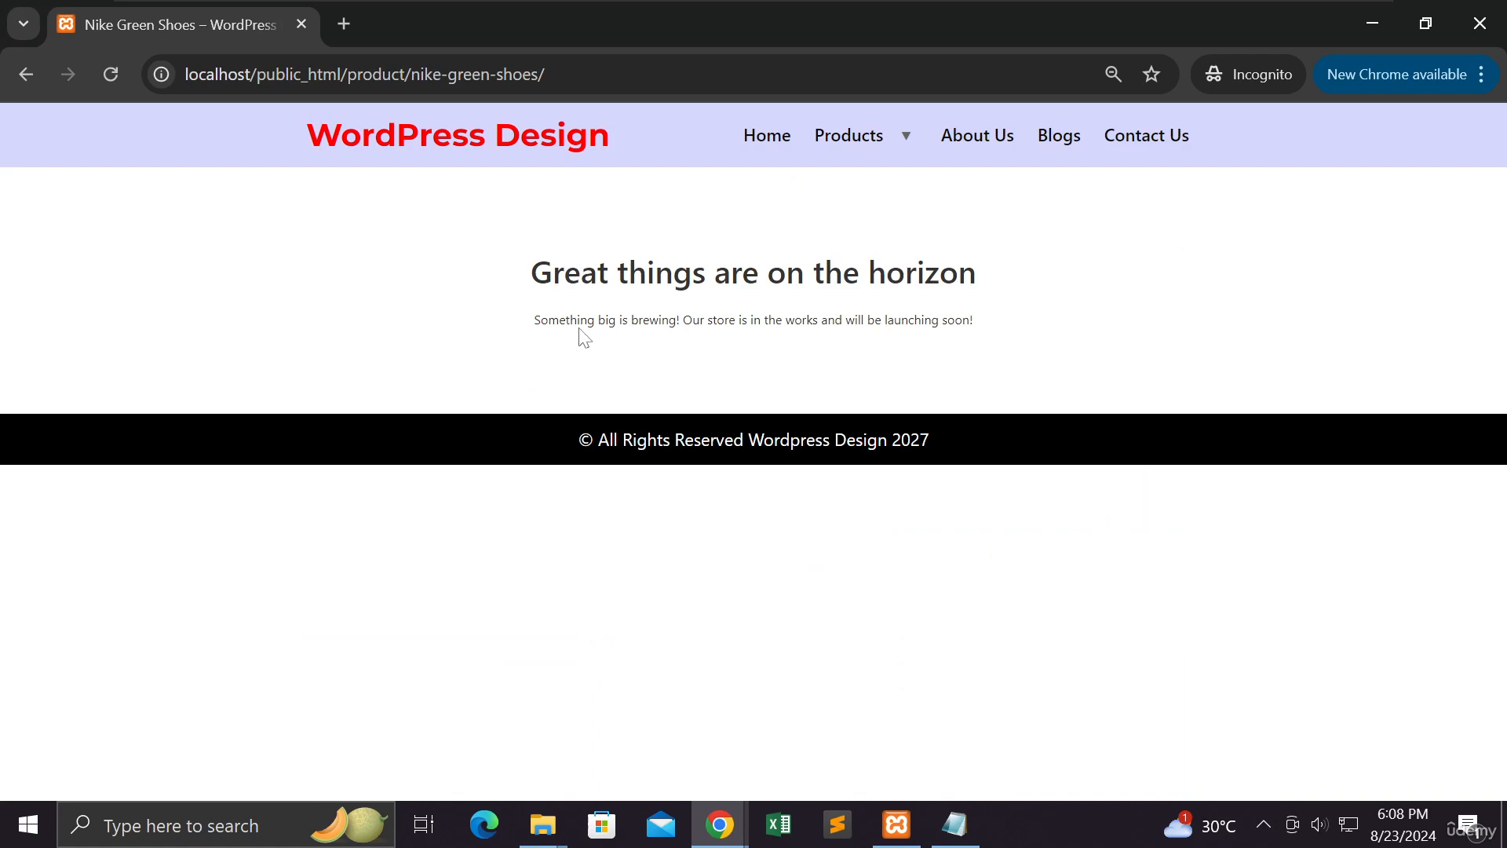
mouse_move(738, 833)
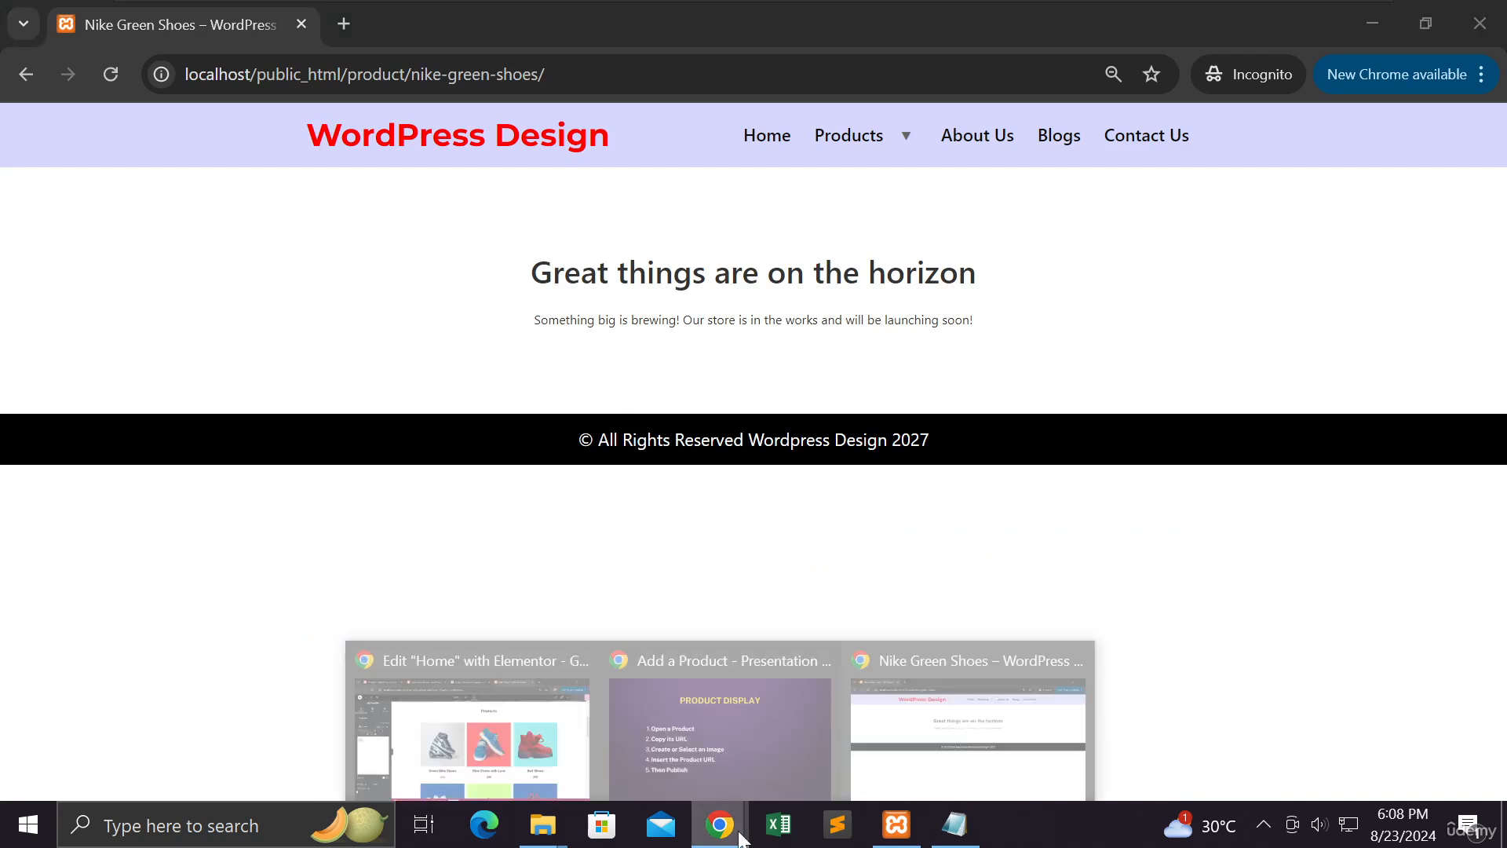
left_click(514, 753)
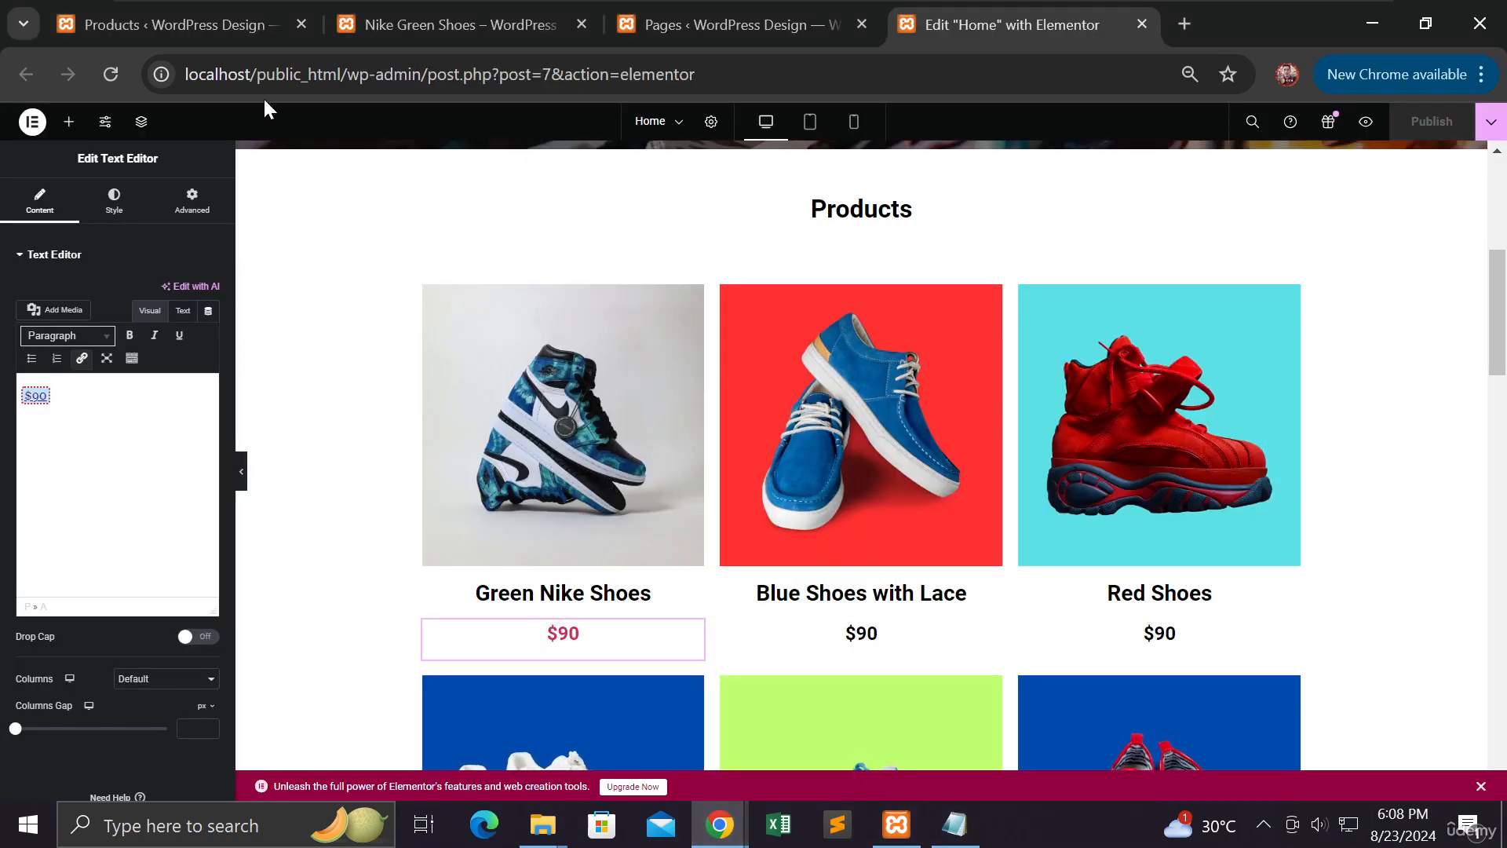
left_click(416, 23)
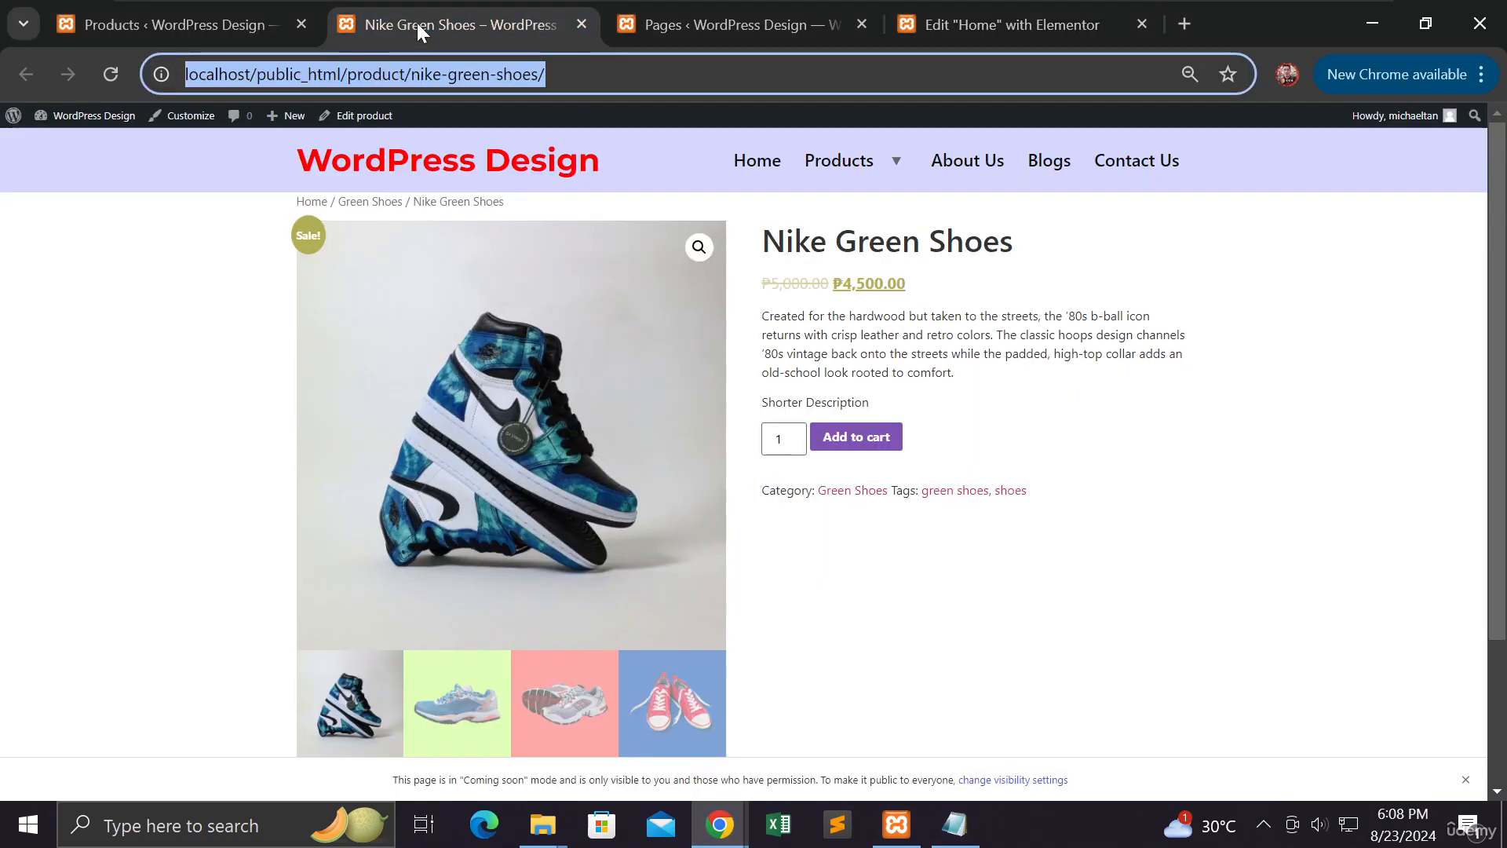
right_click(419, 72)
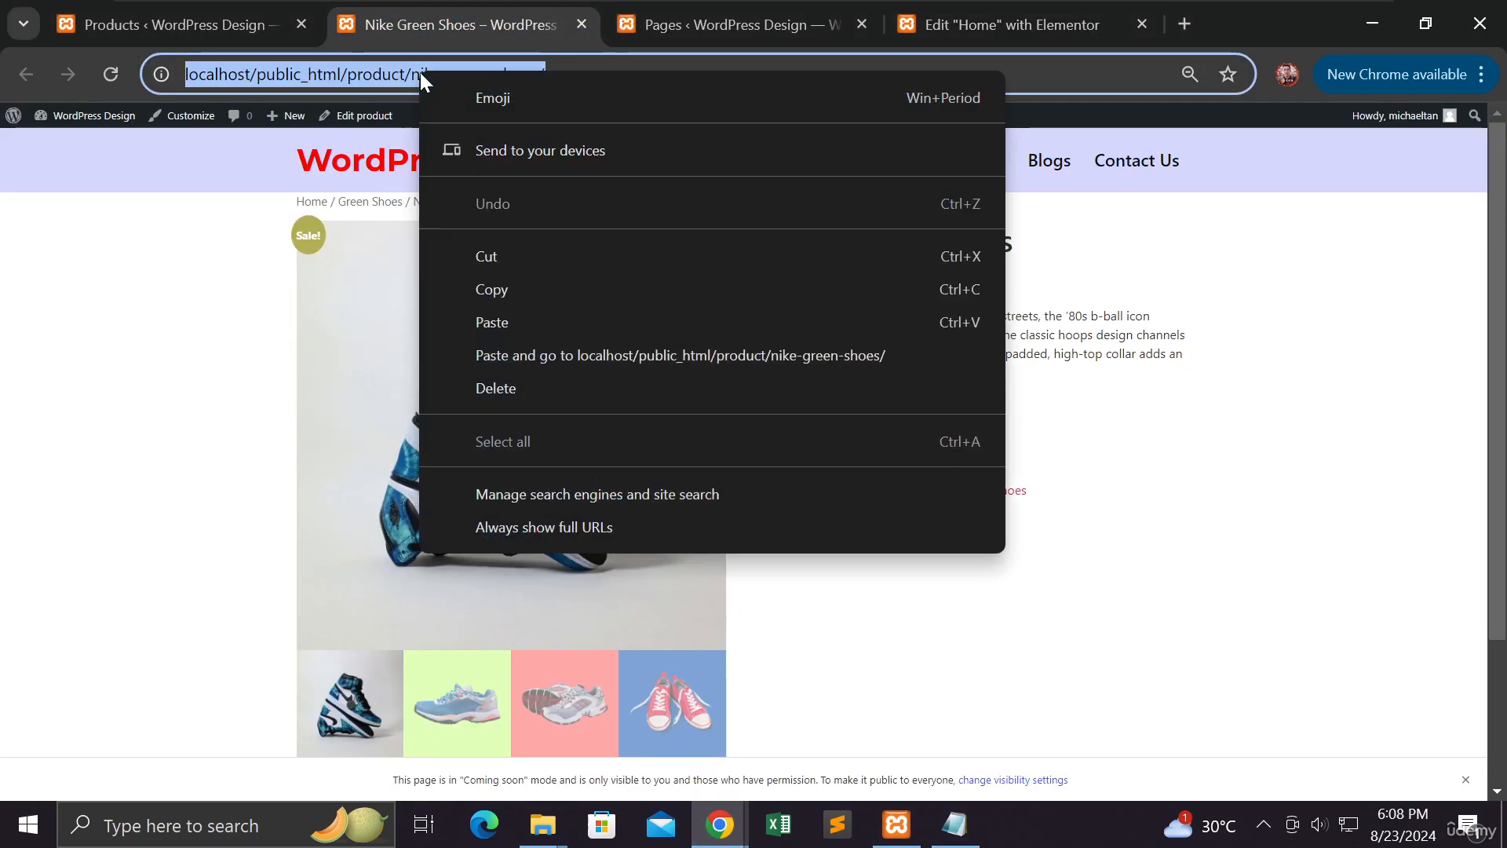
left_click(491, 289)
Reload the nike-green-shoes product page in the incognito window as a visitor
left_click(724, 826)
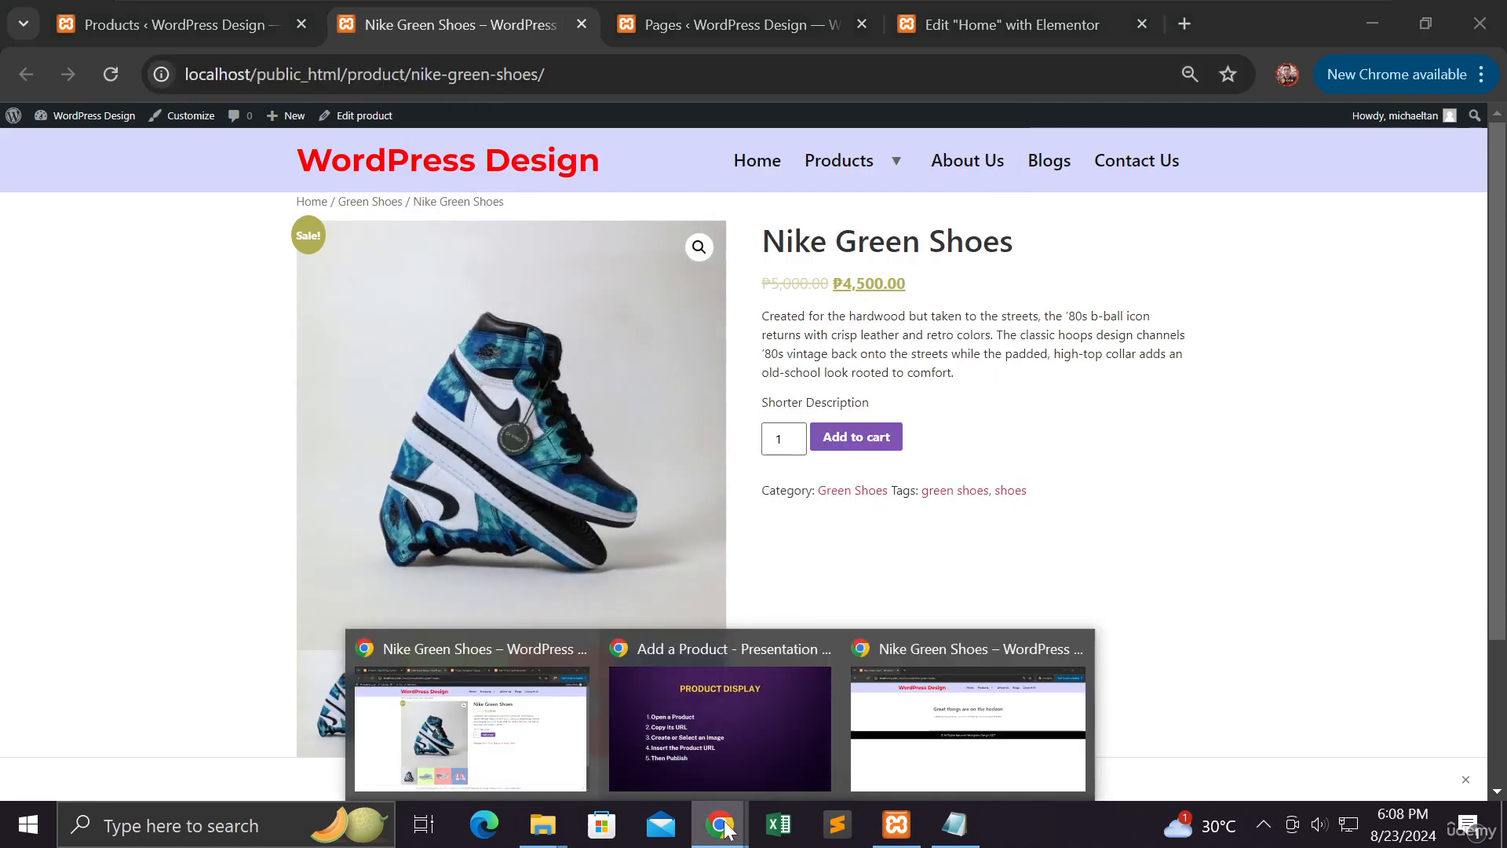
left_click(911, 729)
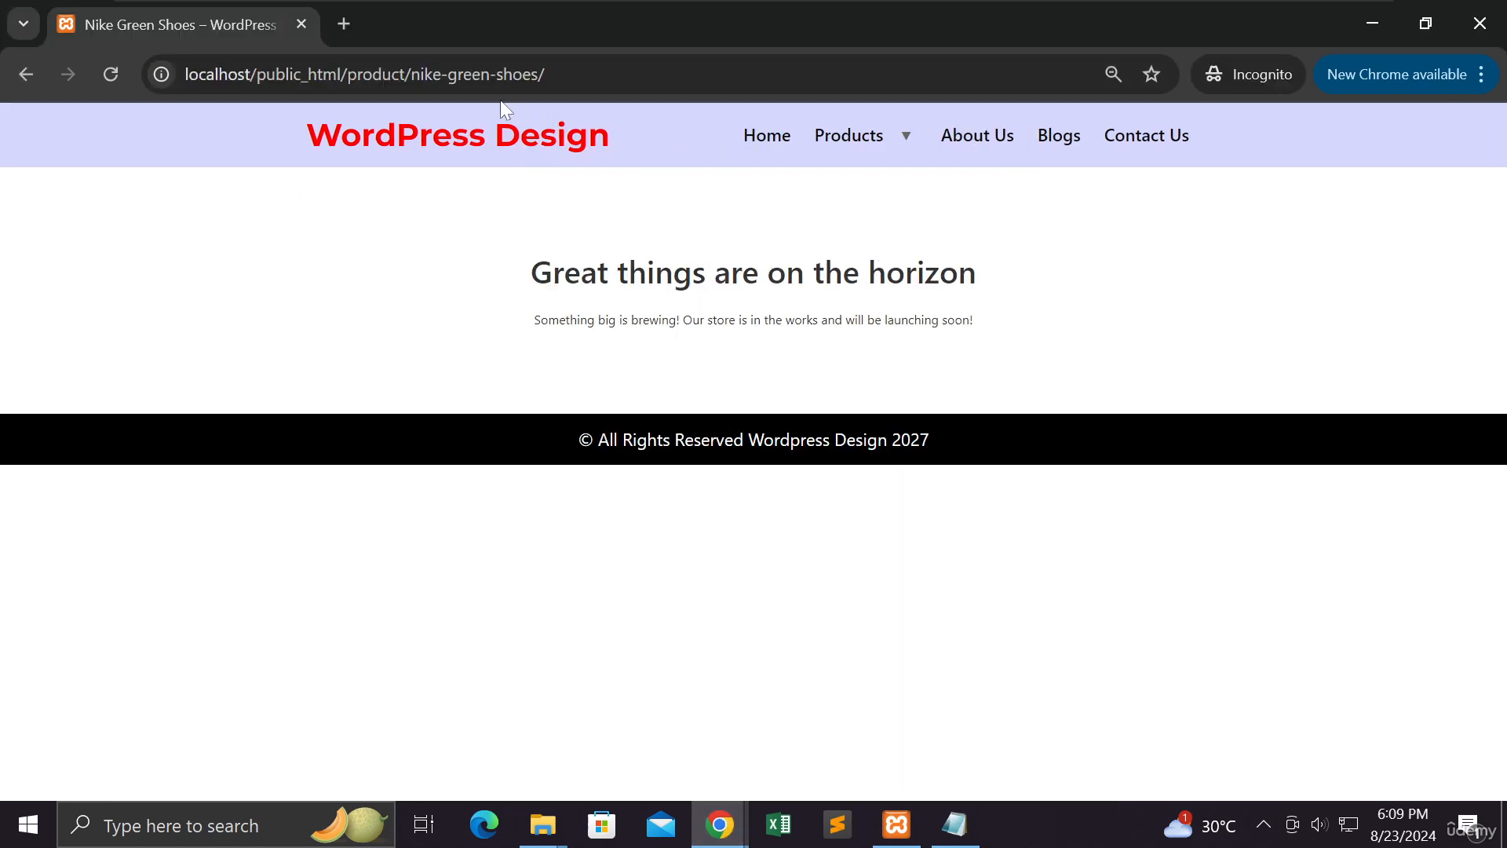
left_click(111, 76)
Minimize incognito, reload the Nike Green Shoes page and copy its address
left_click(1370, 24)
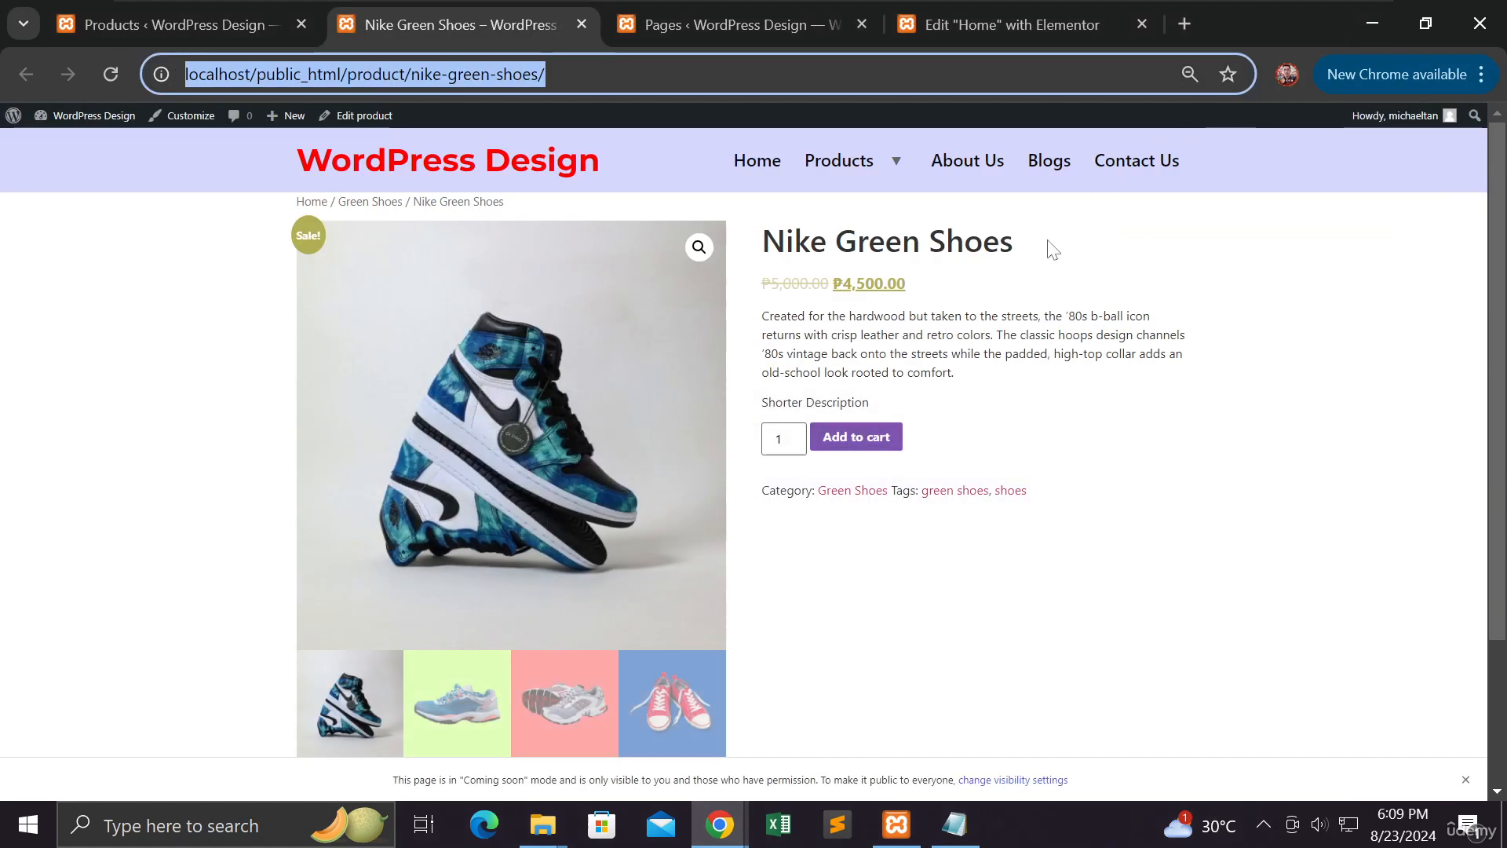
left_click(454, 78)
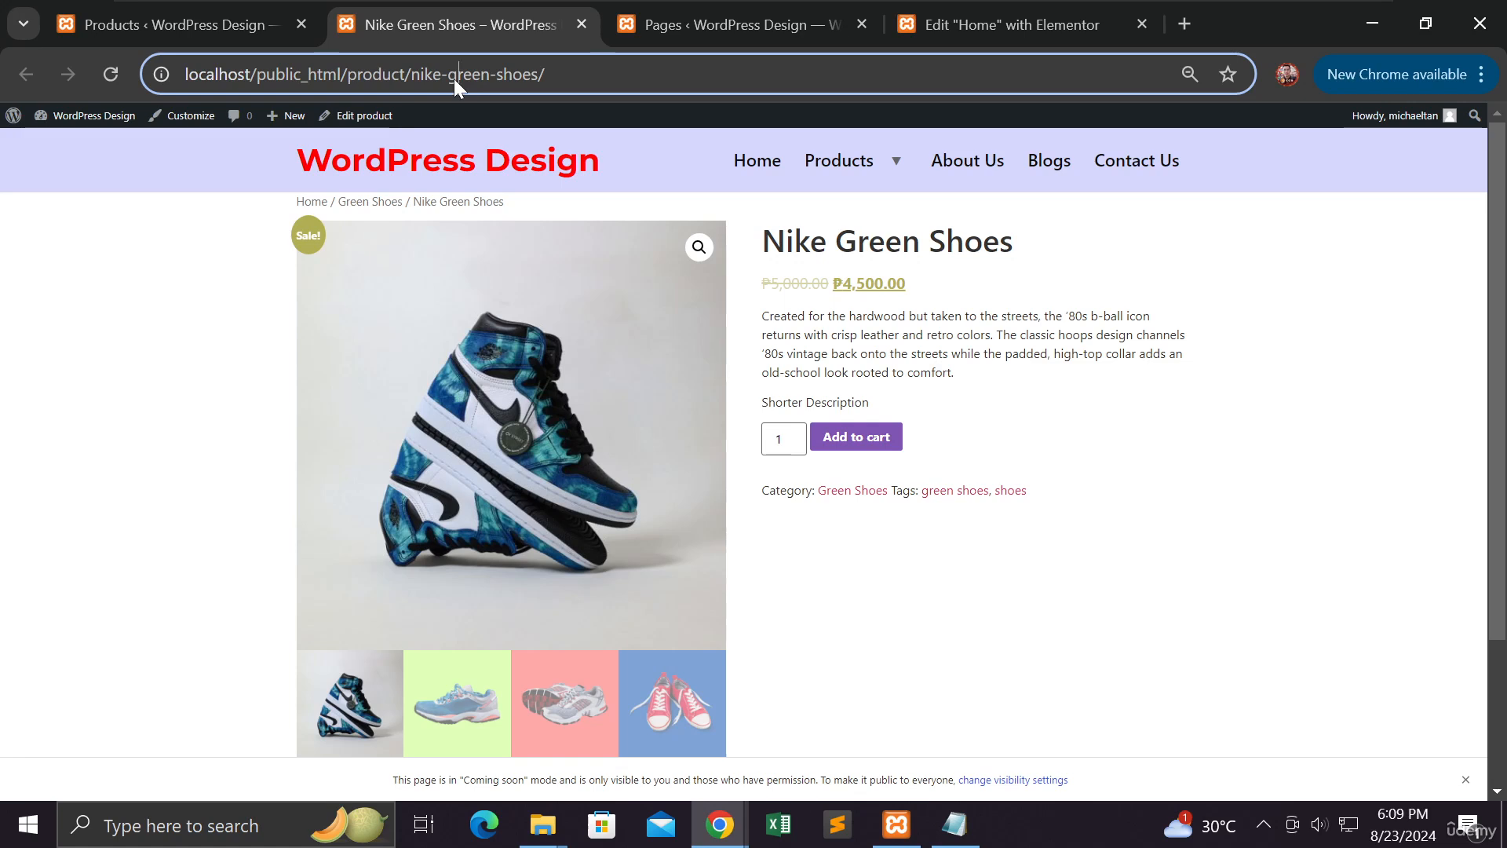
left_click(114, 88)
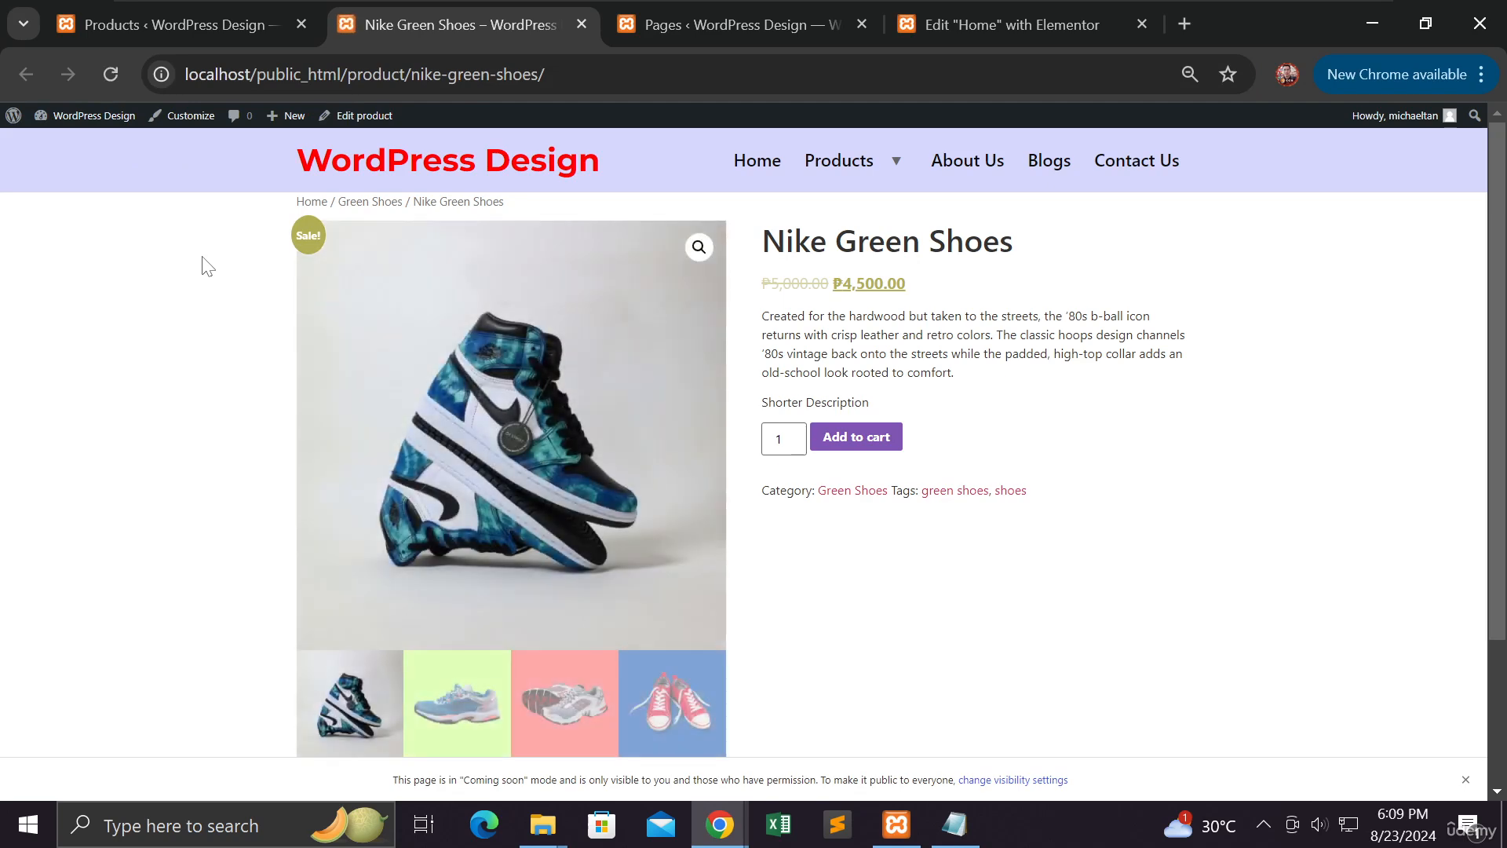
left_click(438, 79)
right_click(438, 82)
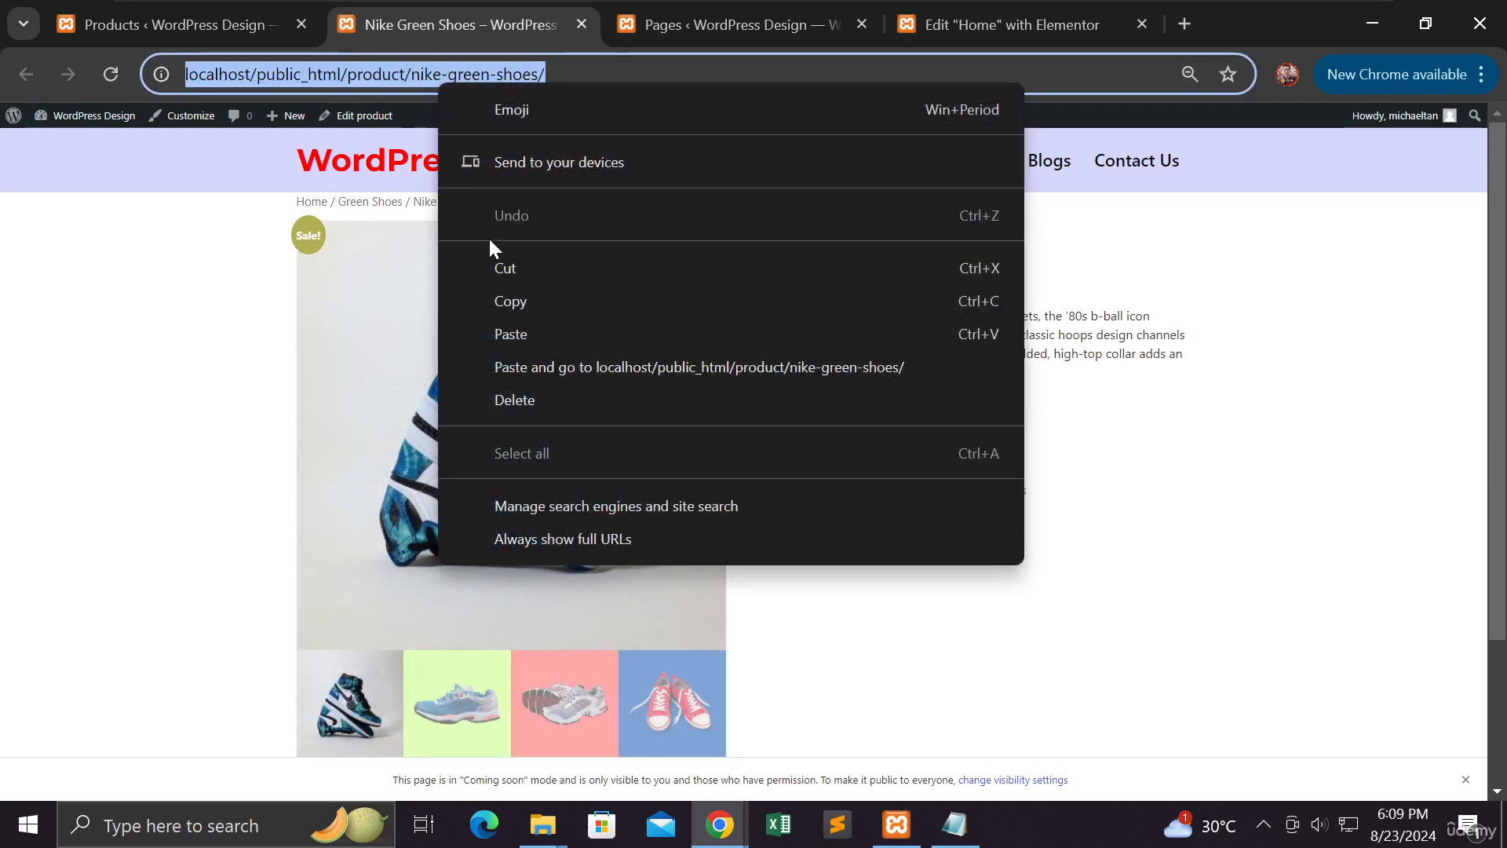
left_click(504, 303)
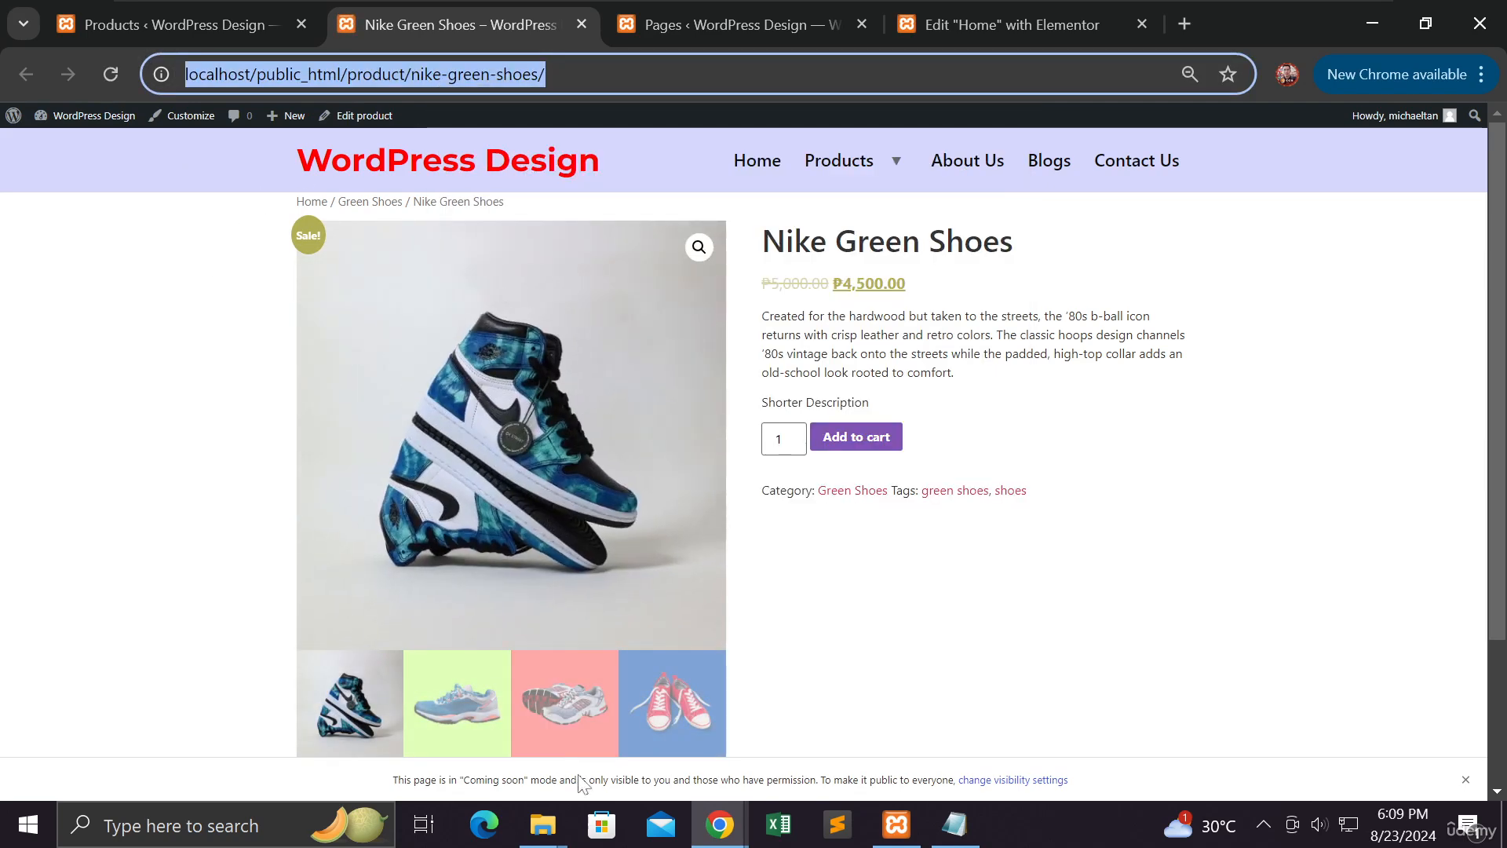
Paste the product address into a new incognito tab to view it as a visitor
mouse_move(718, 825)
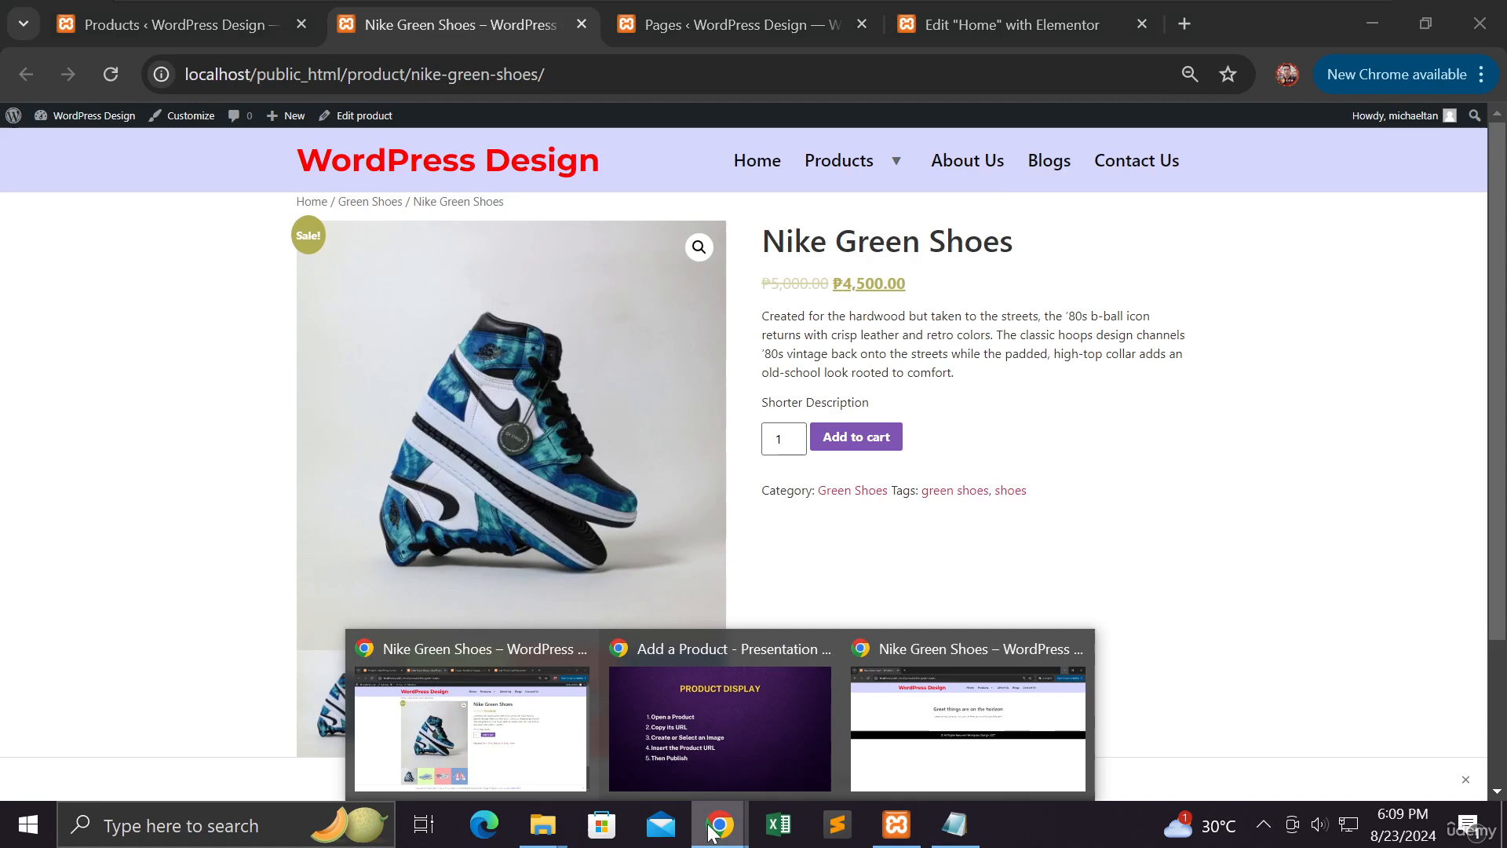
left_click(921, 767)
left_click(343, 24)
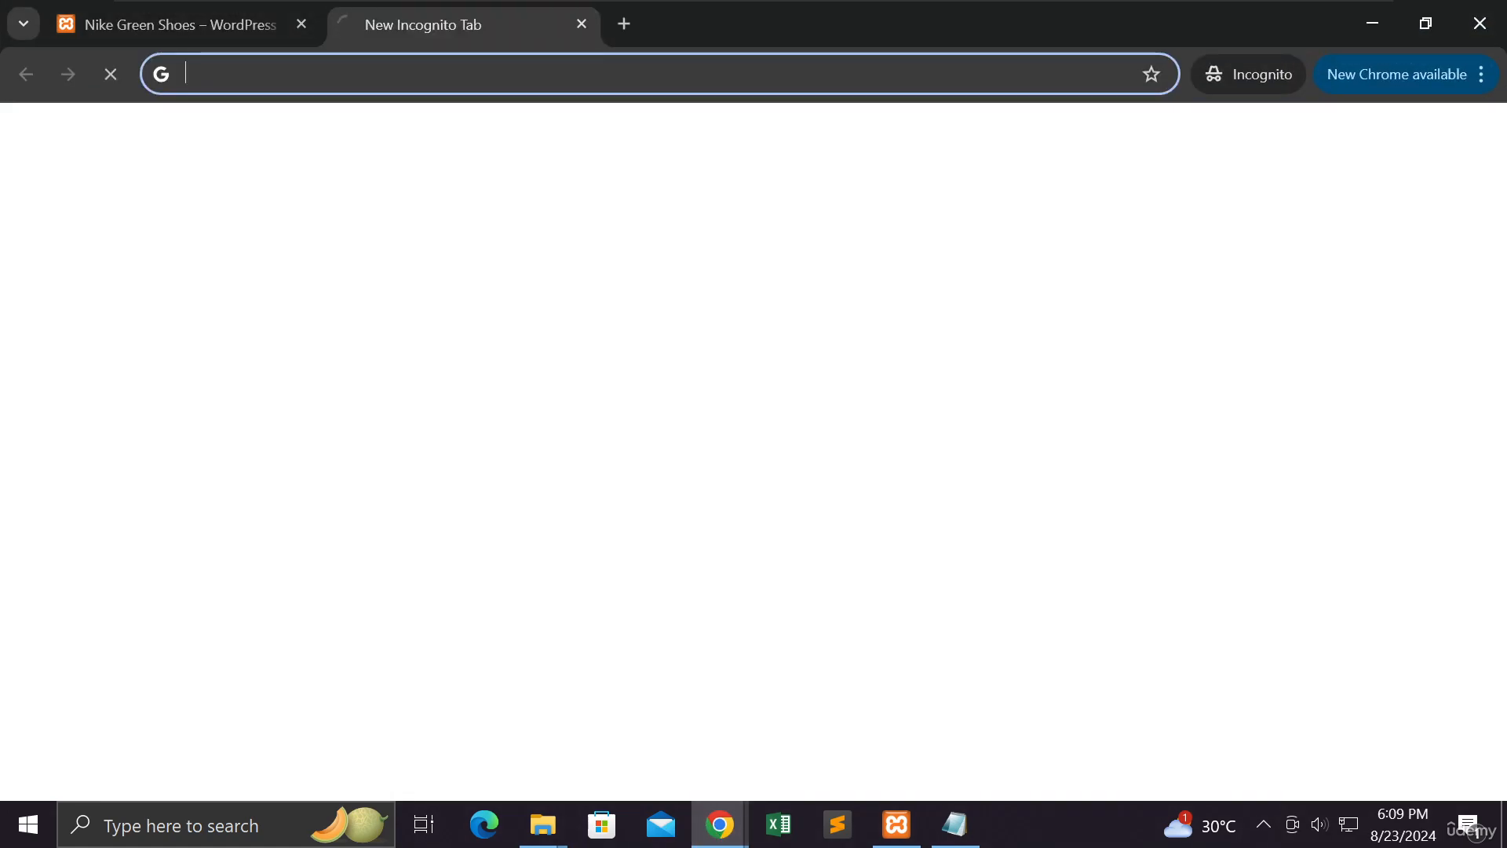
right_click(330, 69)
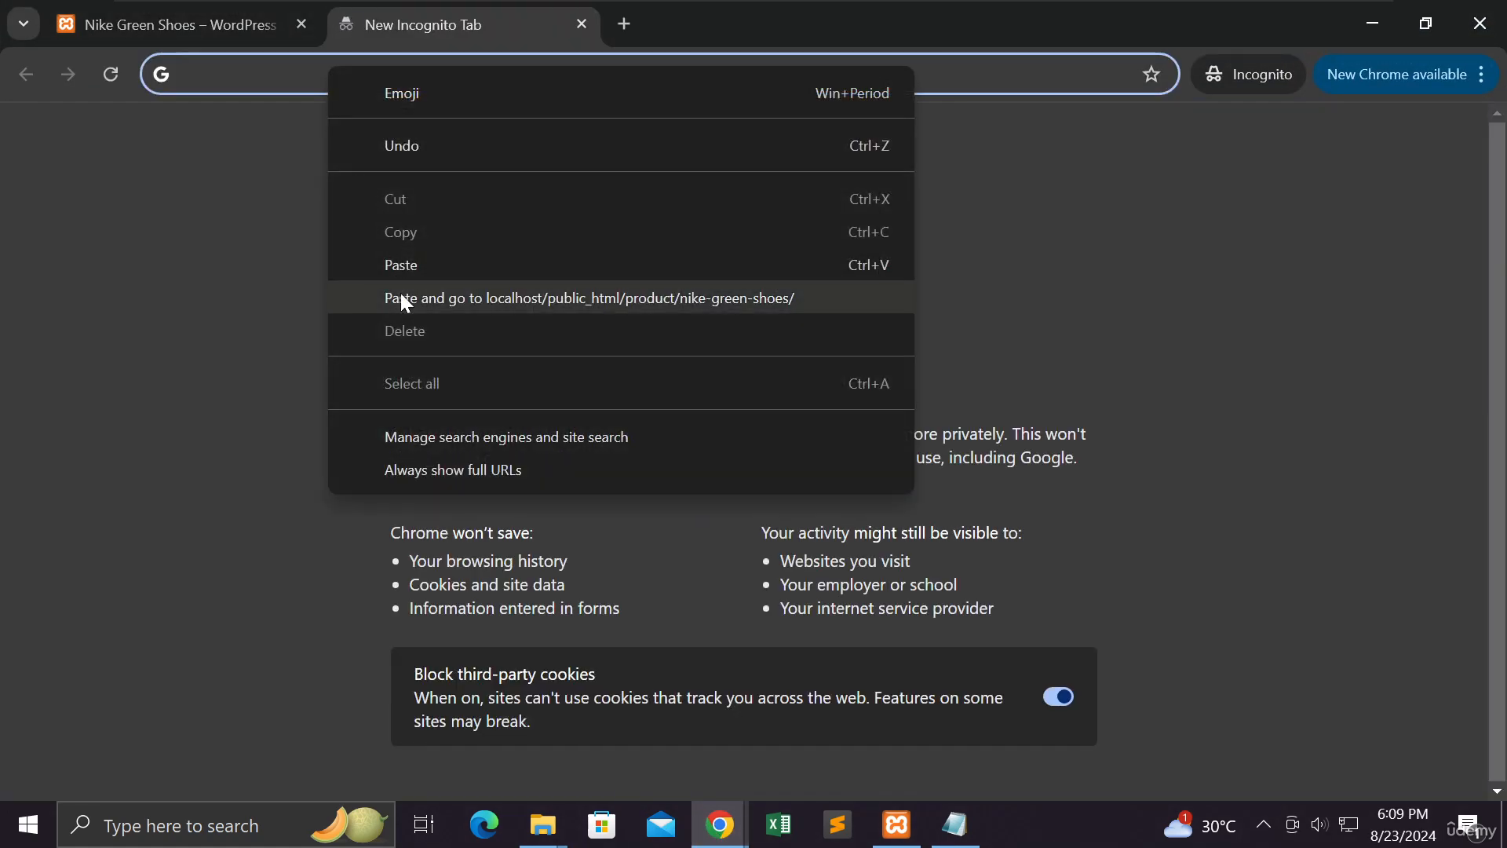
left_click(400, 297)
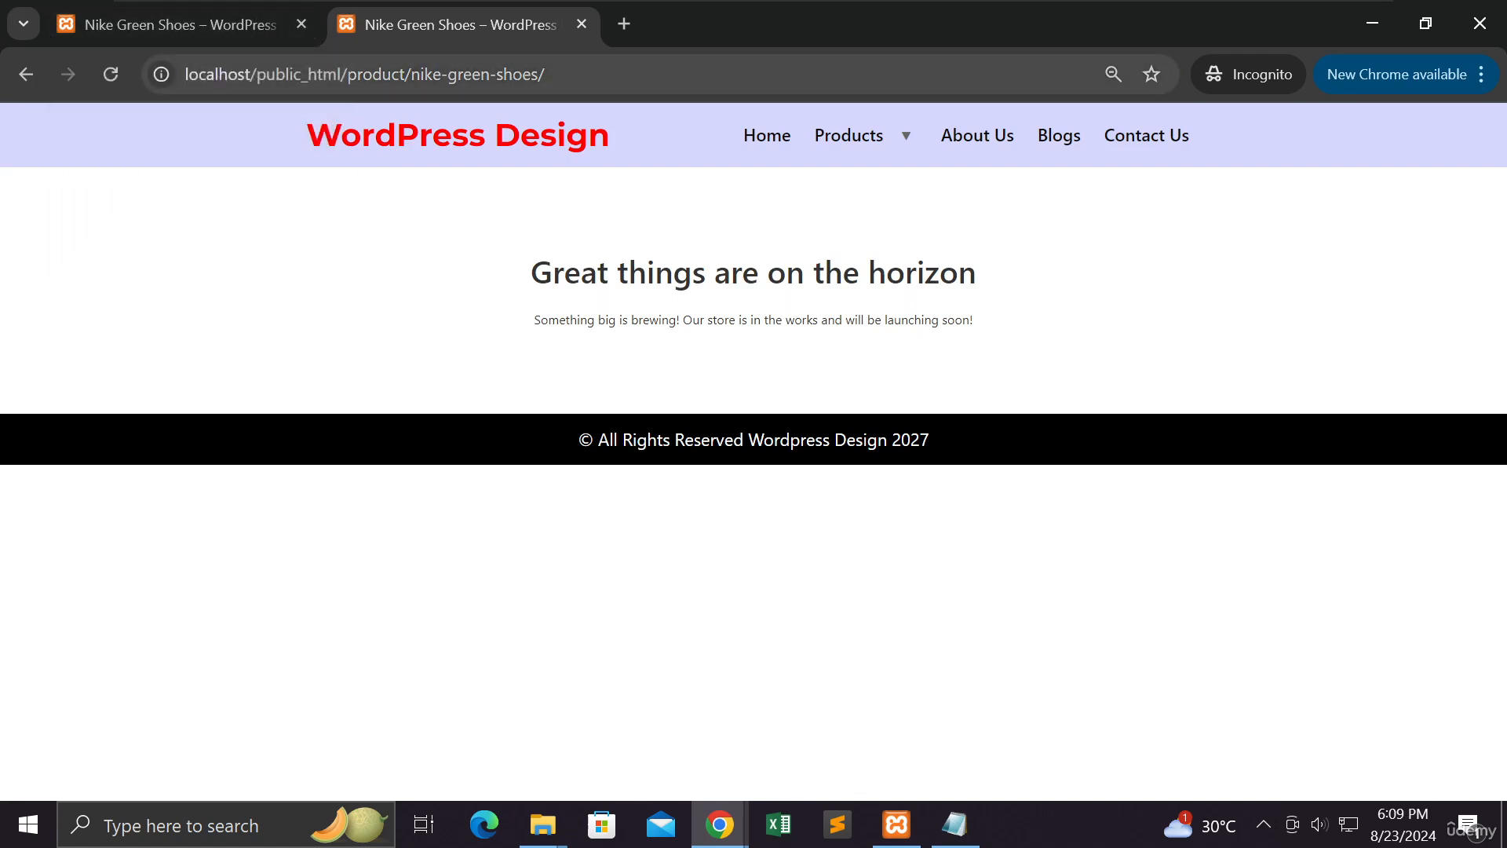
Try the /product/shop address, then minimize incognito and return to the admin Products list
left_click_drag(546, 74, 419, 74)
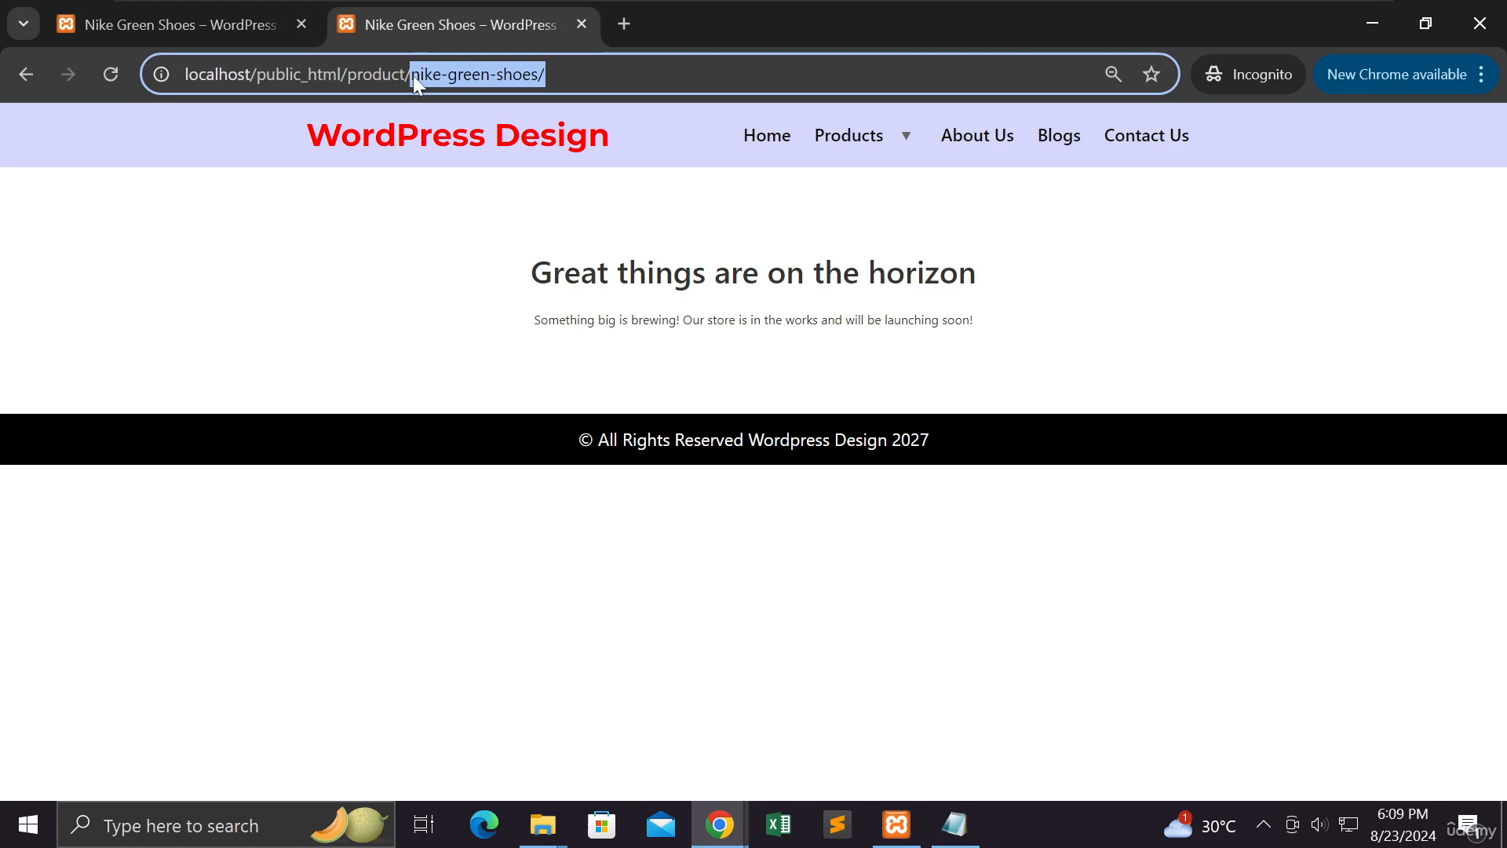
type("shop")
key("Return")
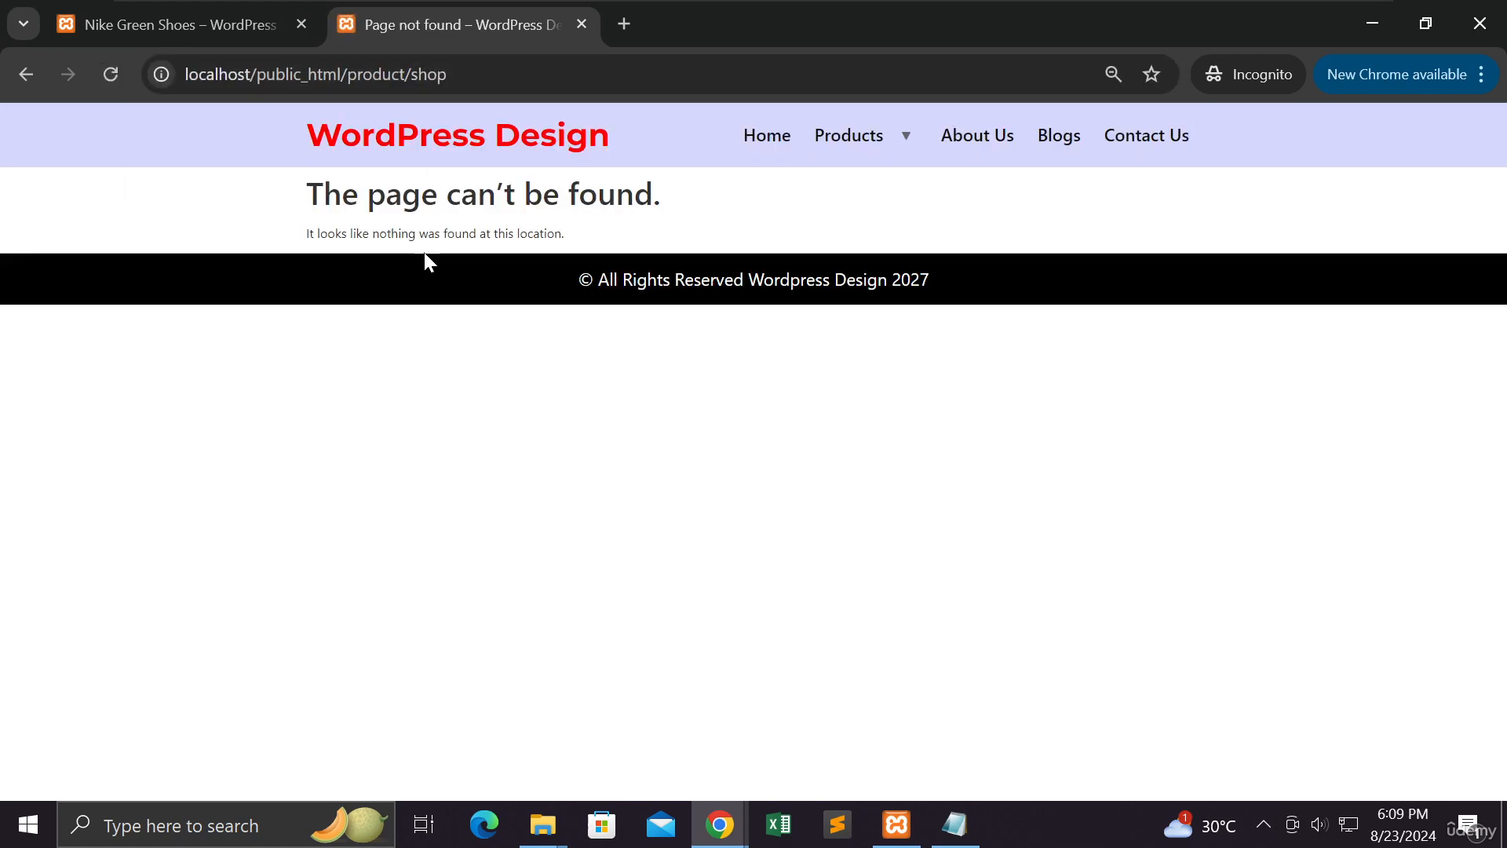
left_click(198, 33)
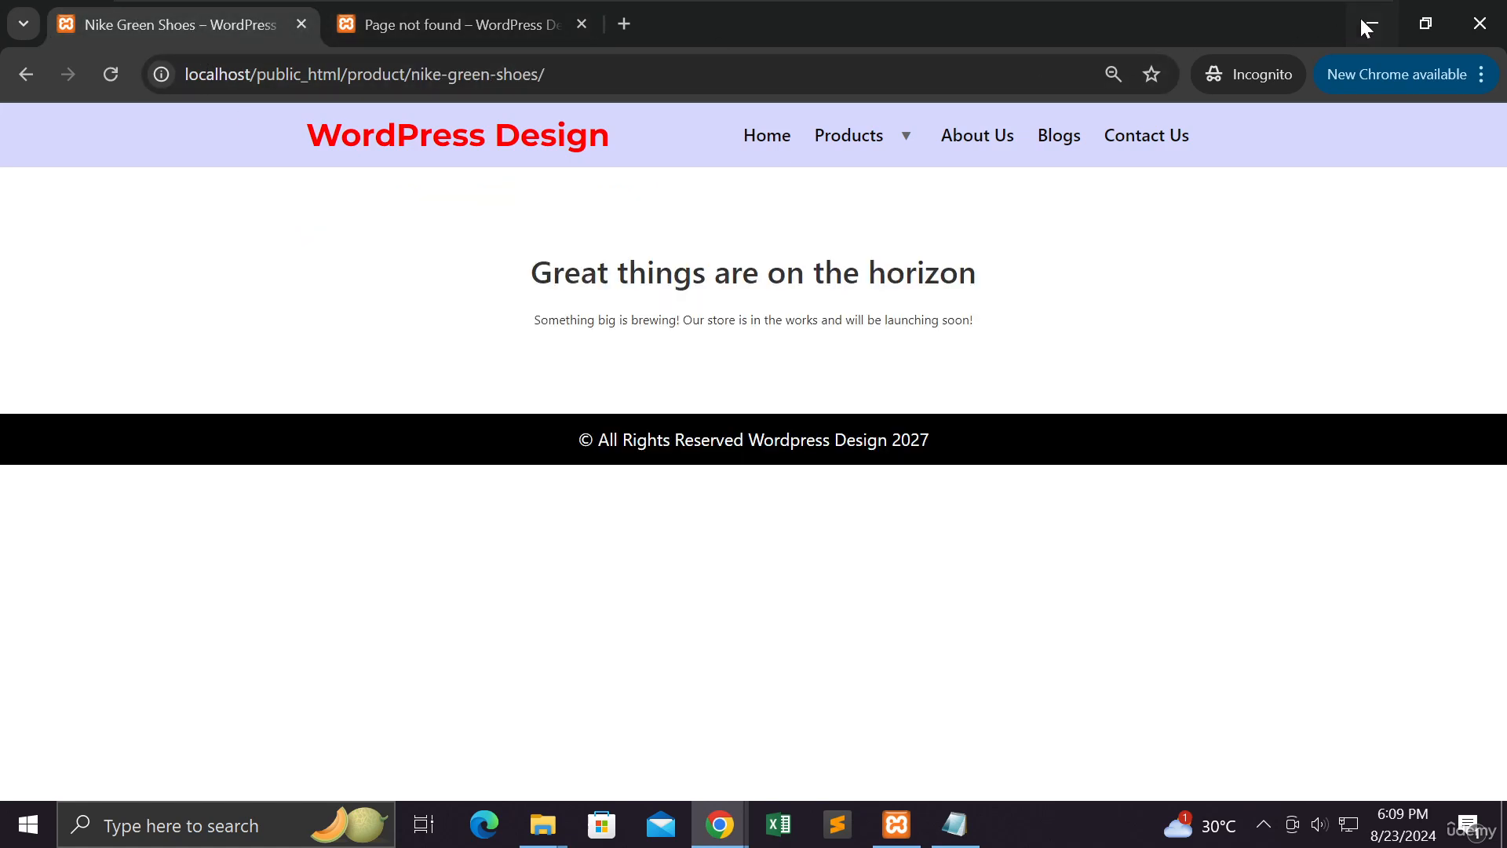
left_click(1363, 22)
left_click(188, 25)
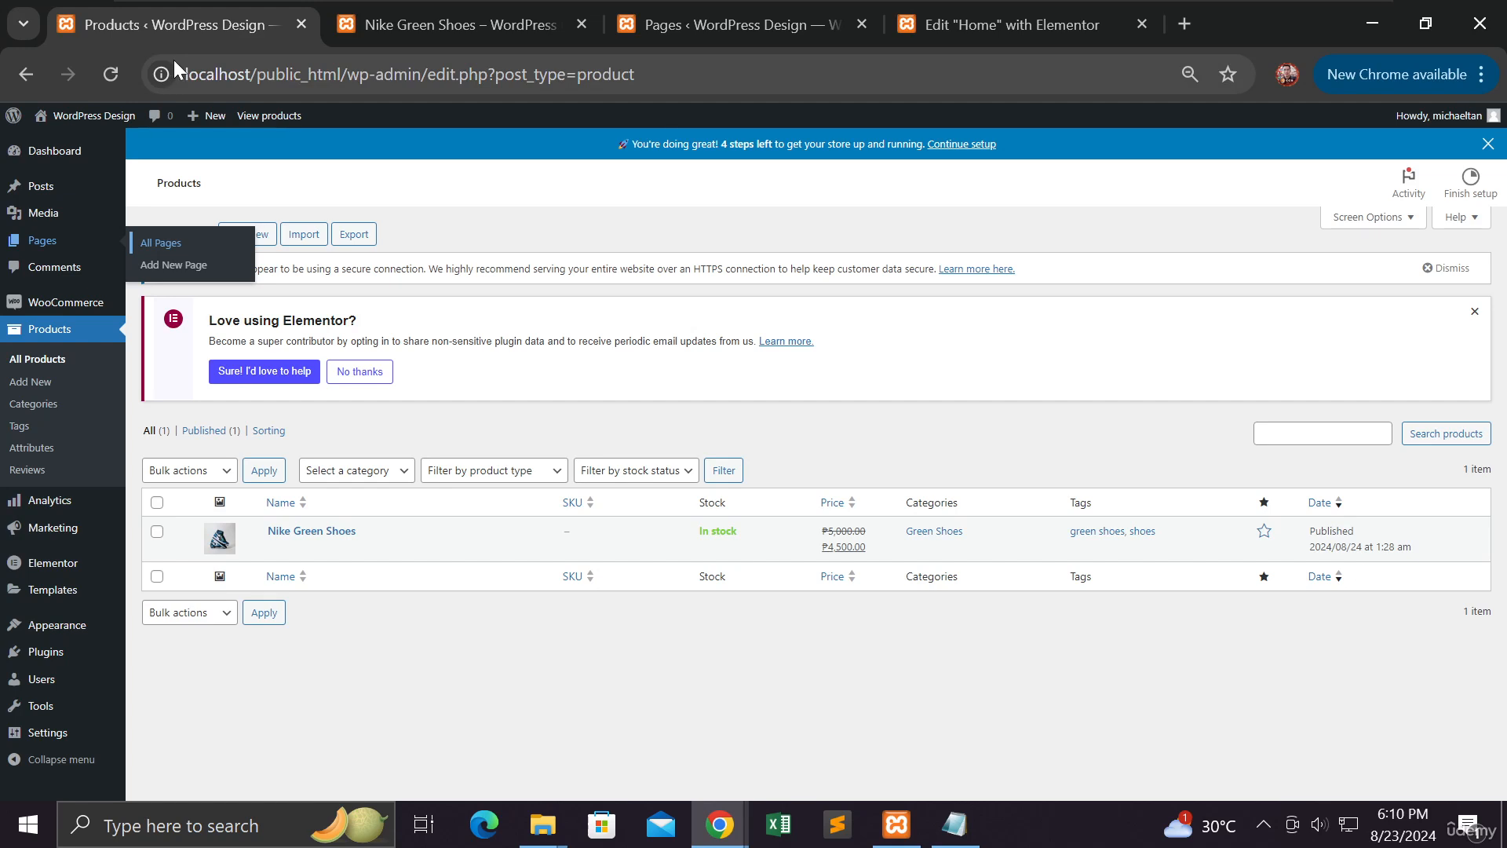
Reload Products, open WooCommerce Home, review the 2-of-6 checklist, and start Collect sales tax
left_click(111, 75)
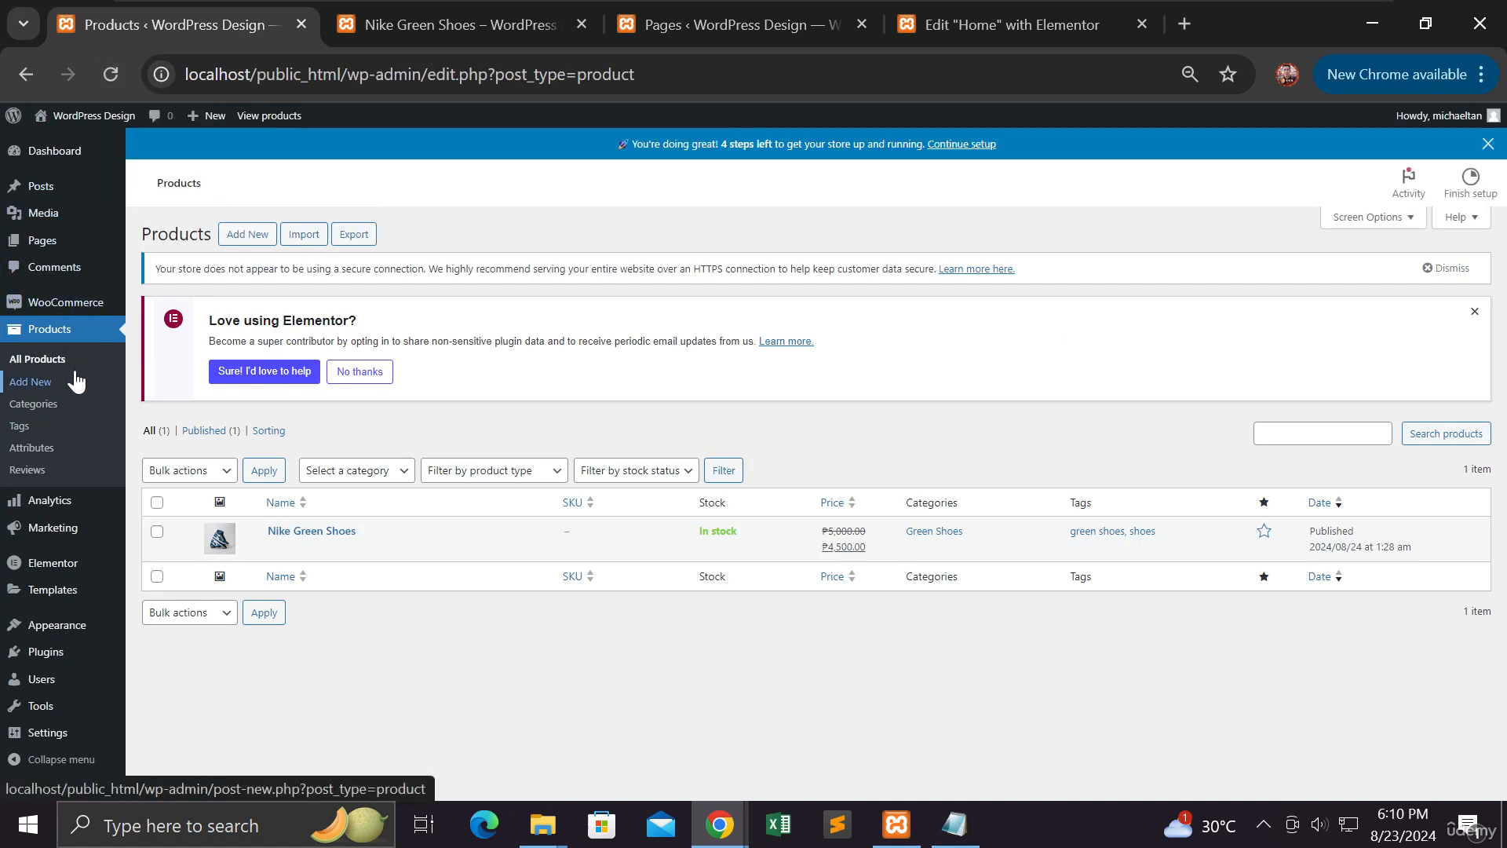
mouse_move(78, 305)
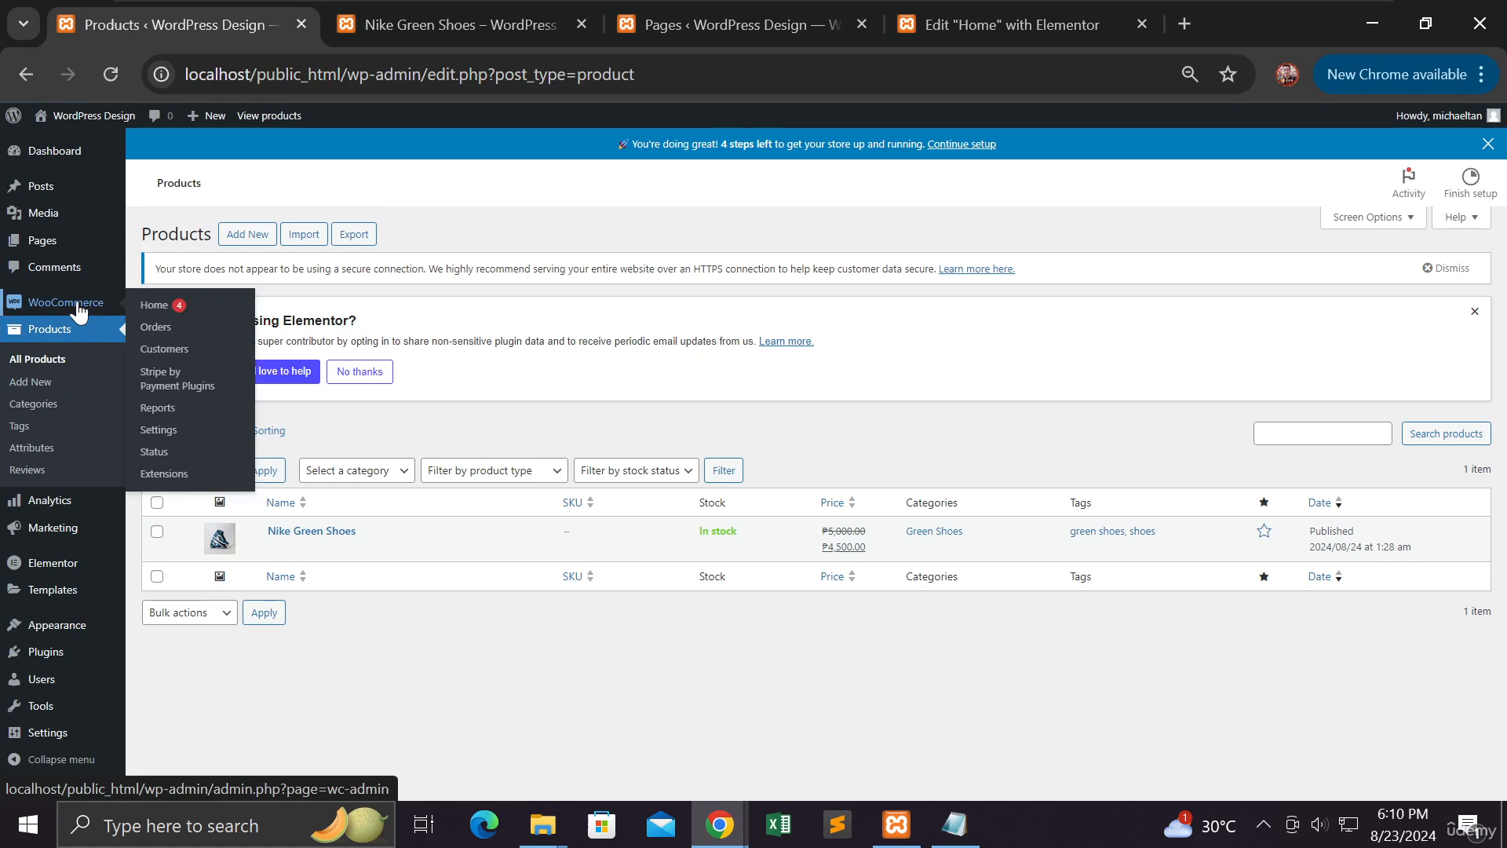
left_click(153, 306)
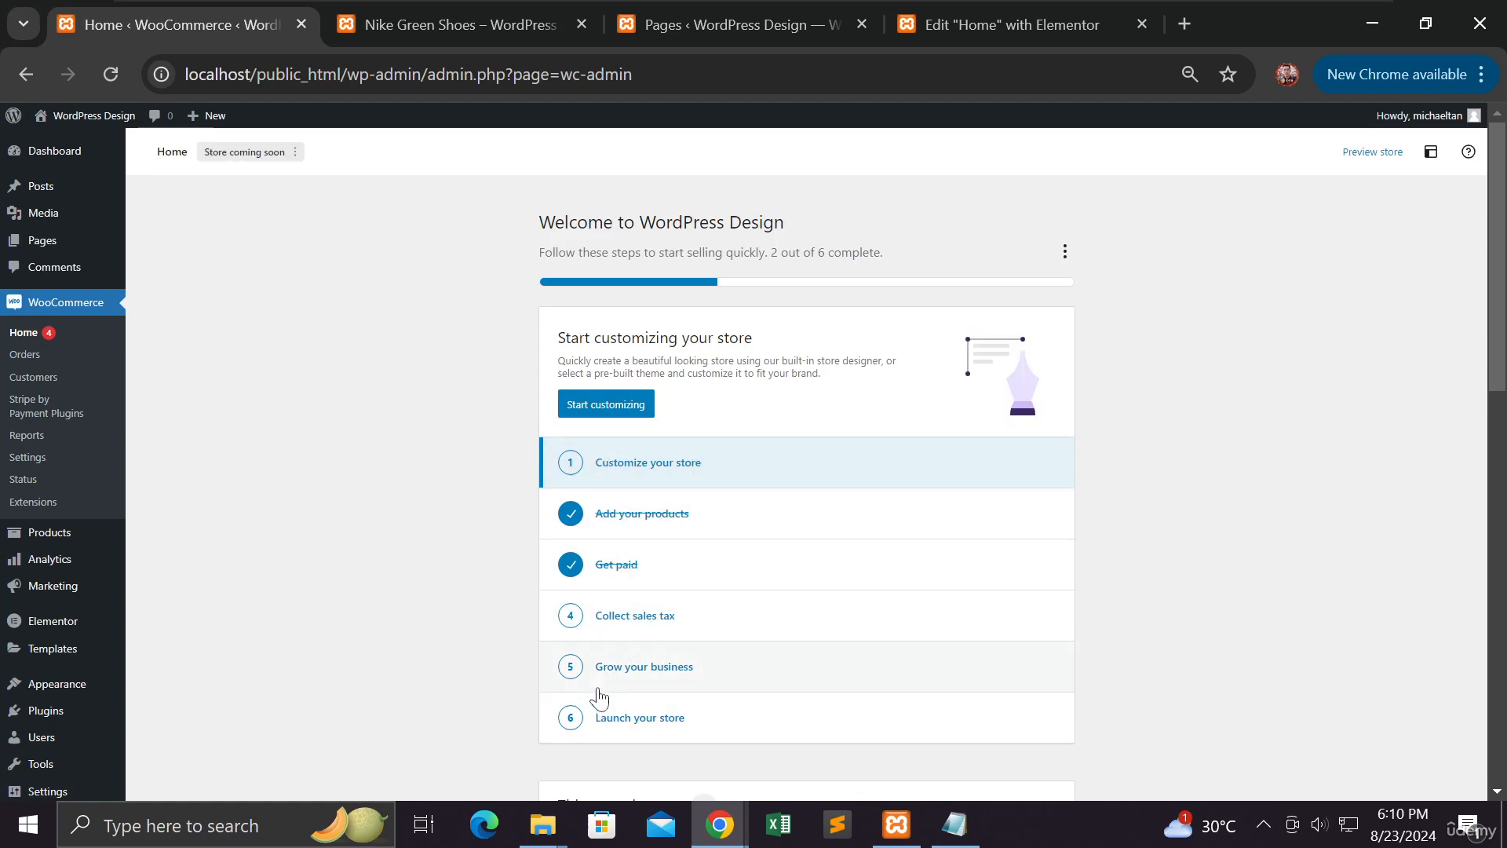
scroll(599, 694, "down", 3)
scroll(599, 694, "up", 3)
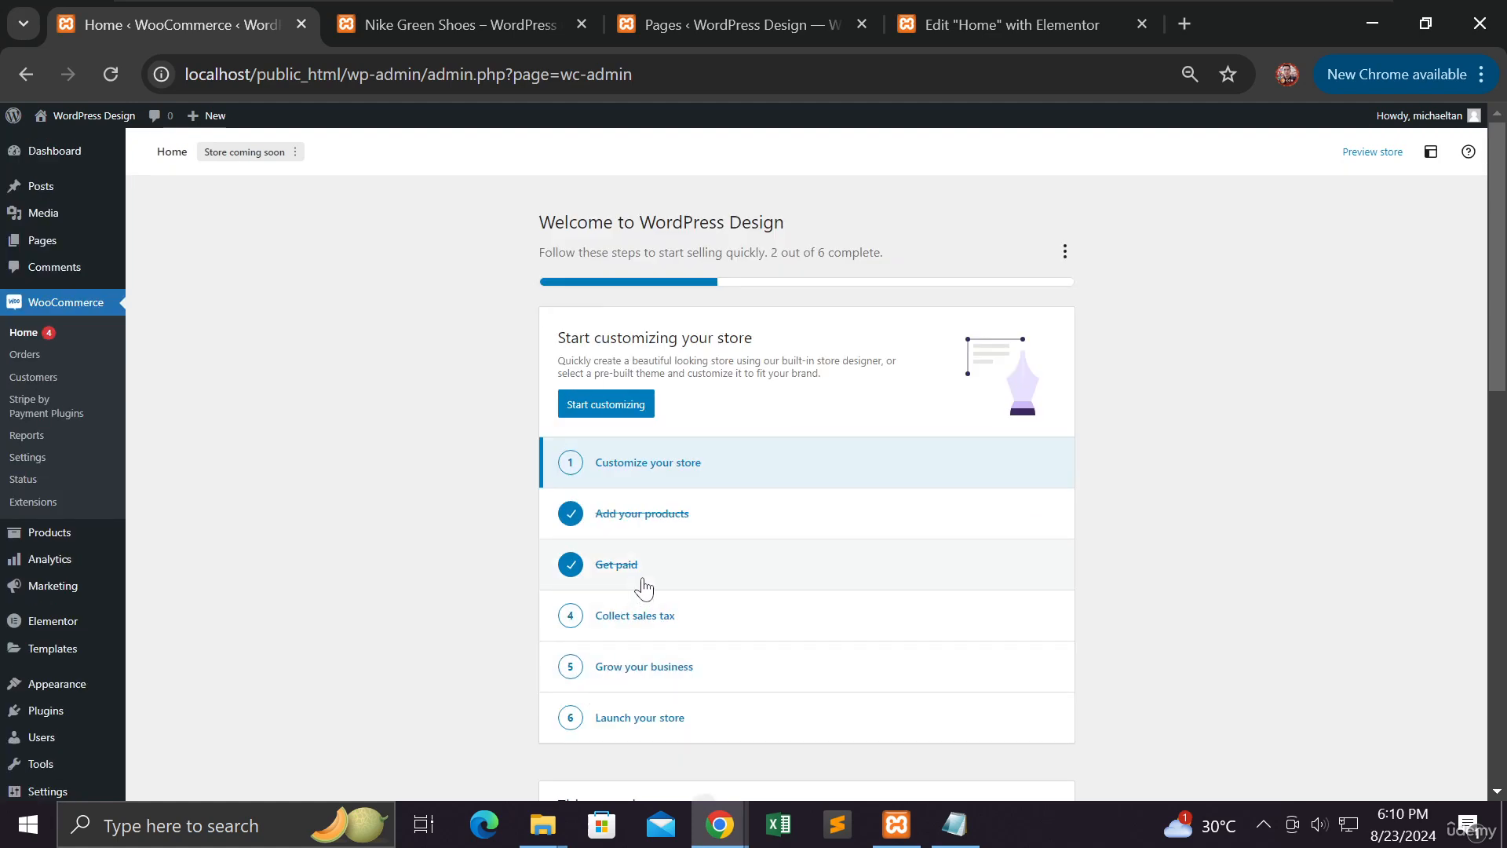
scroll(652, 569, "down", 2)
scroll(662, 572, "down", 1)
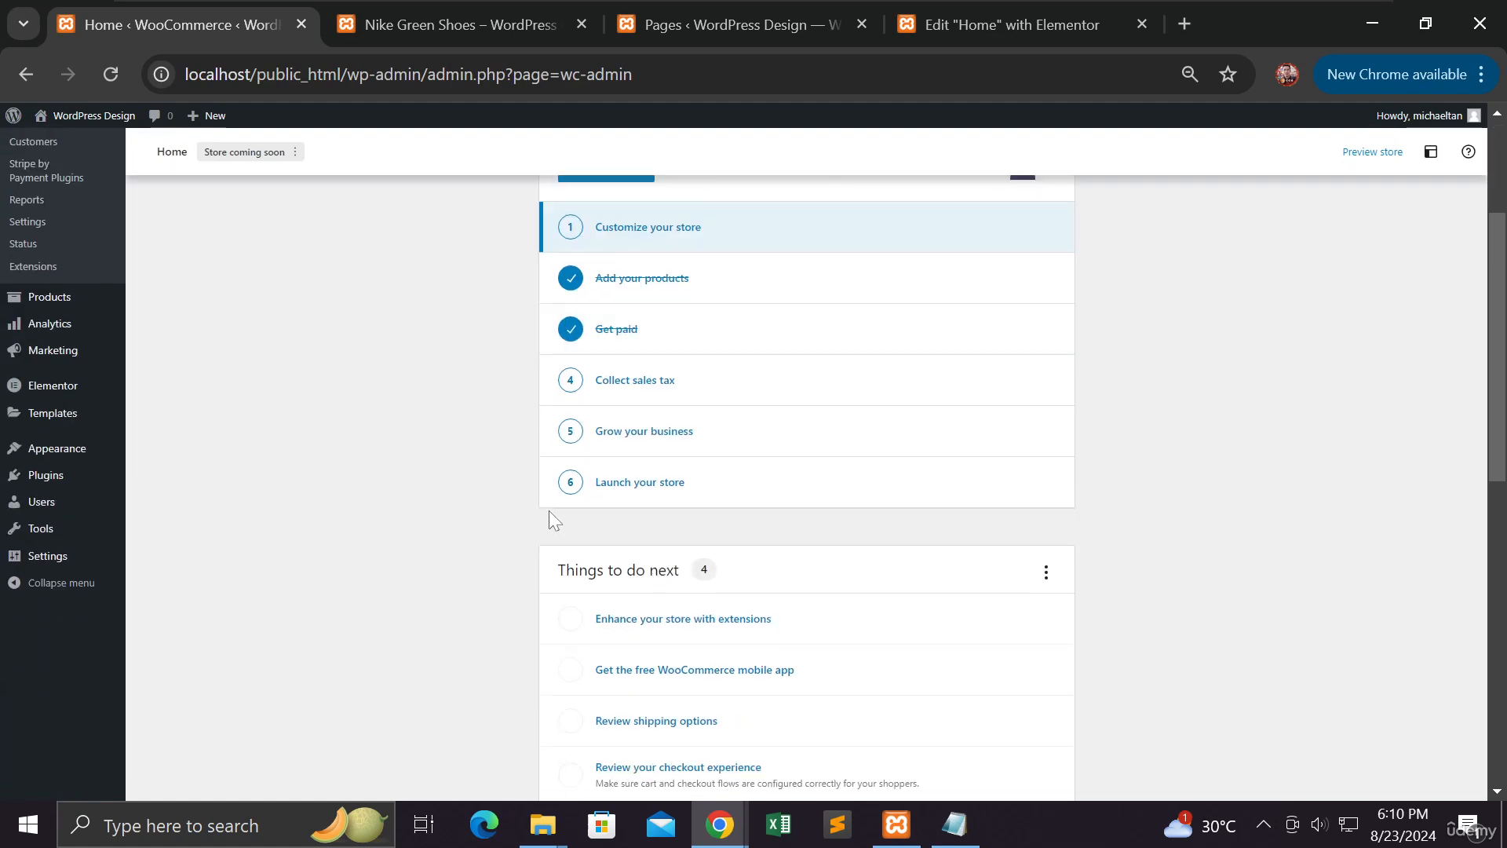
scroll(521, 512, "down", 3)
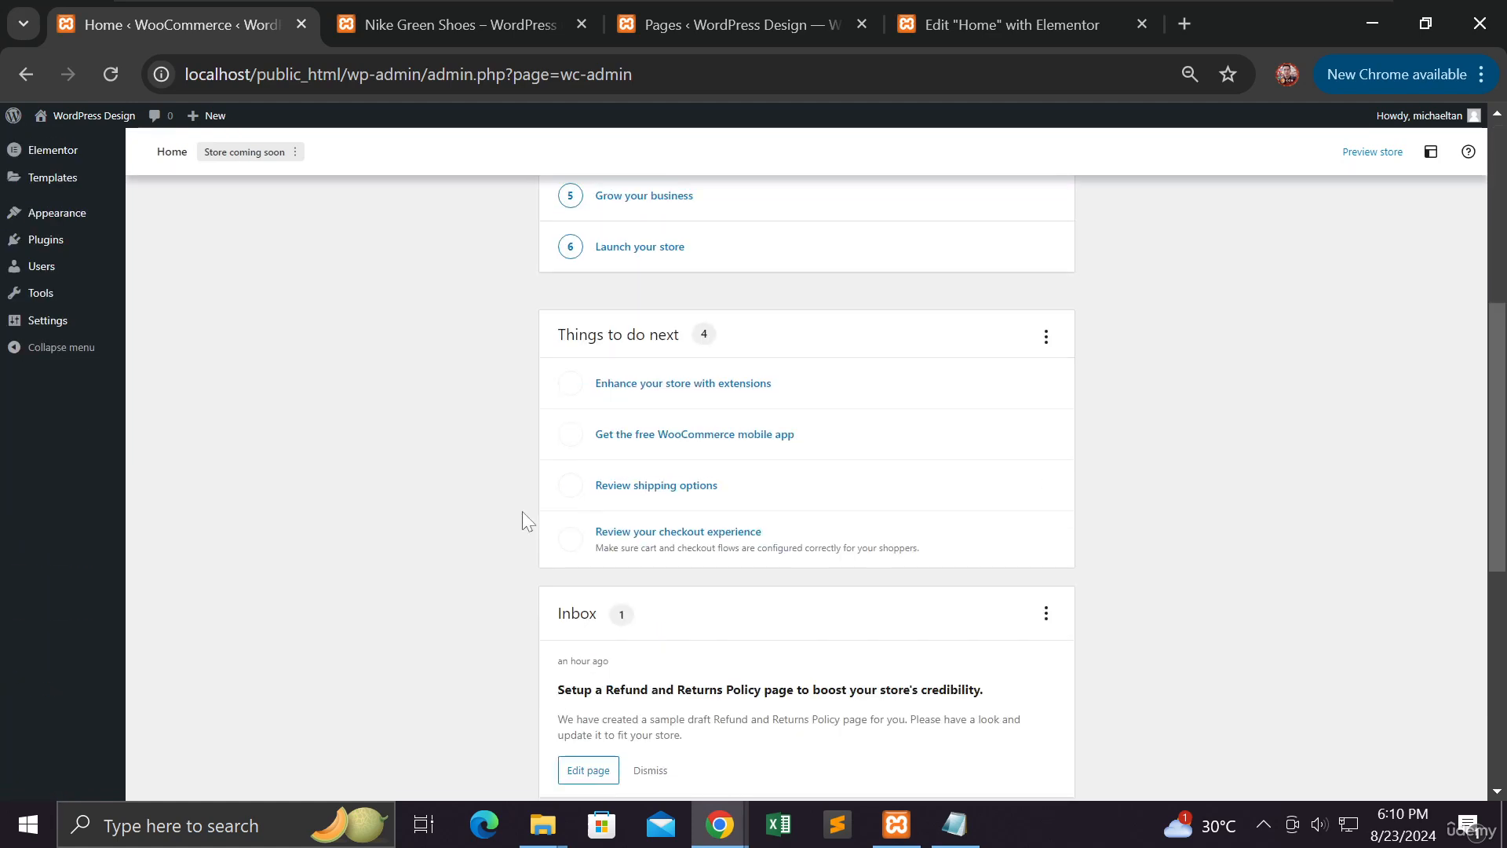
scroll(521, 511, "up", 4)
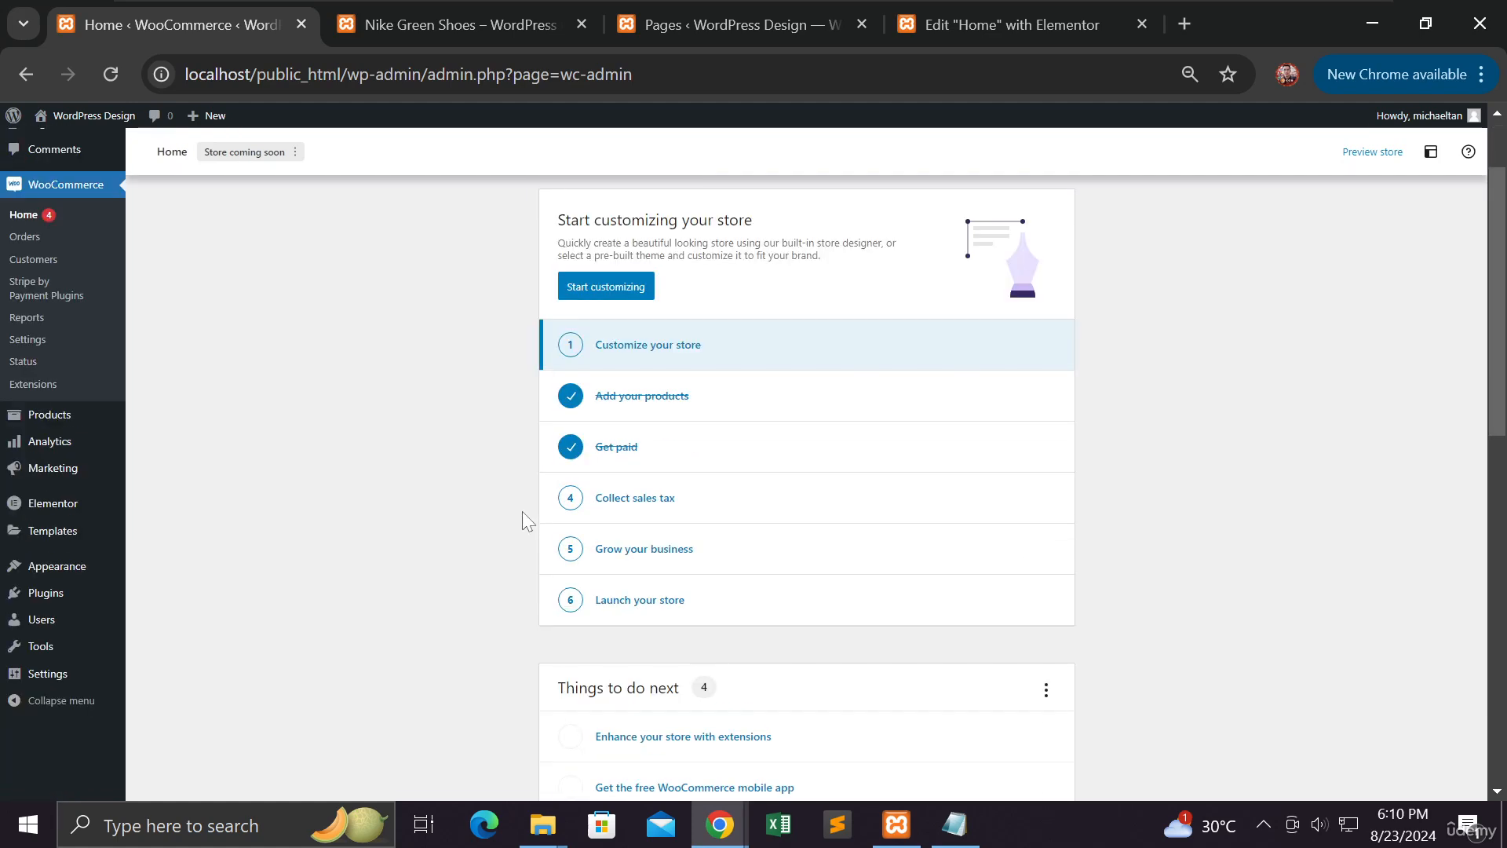
left_click(636, 502)
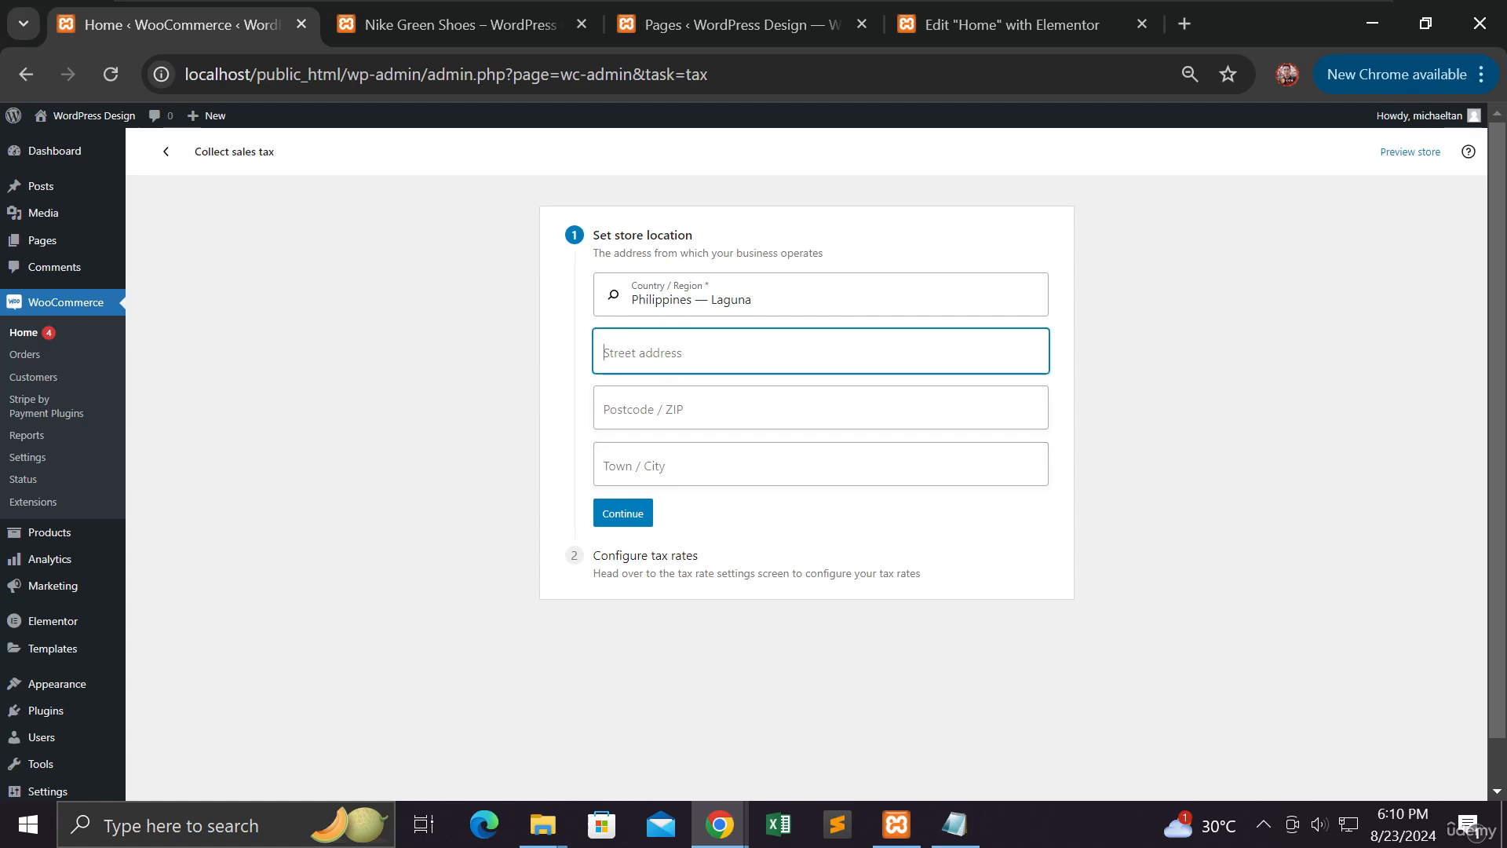
Save the store's street address, postcode and town in Laguna, Philippines, and enable tax rates
left_click(652, 352)
type("1234")
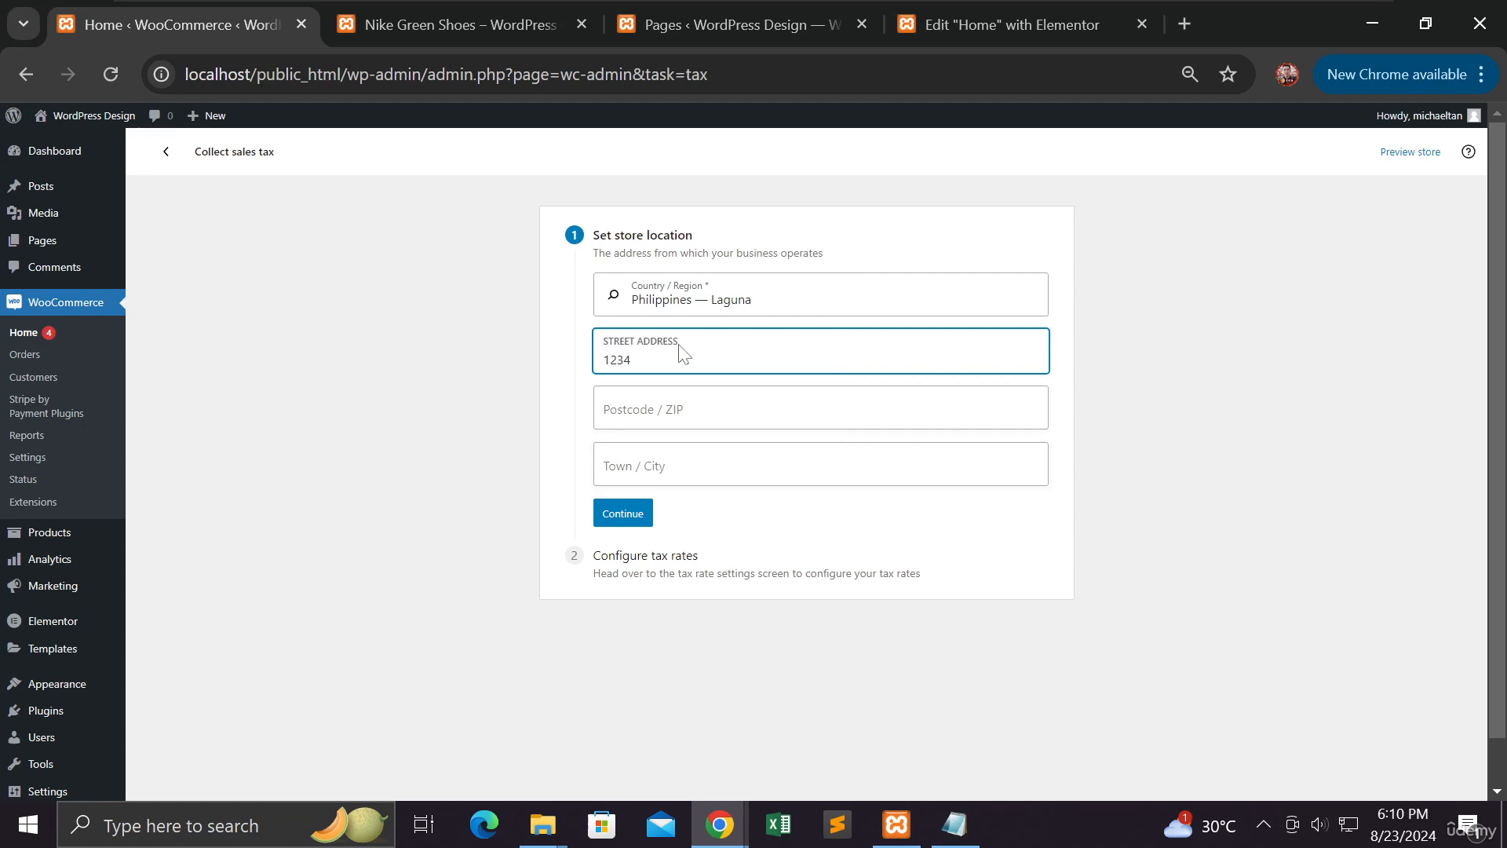
left_click(677, 404)
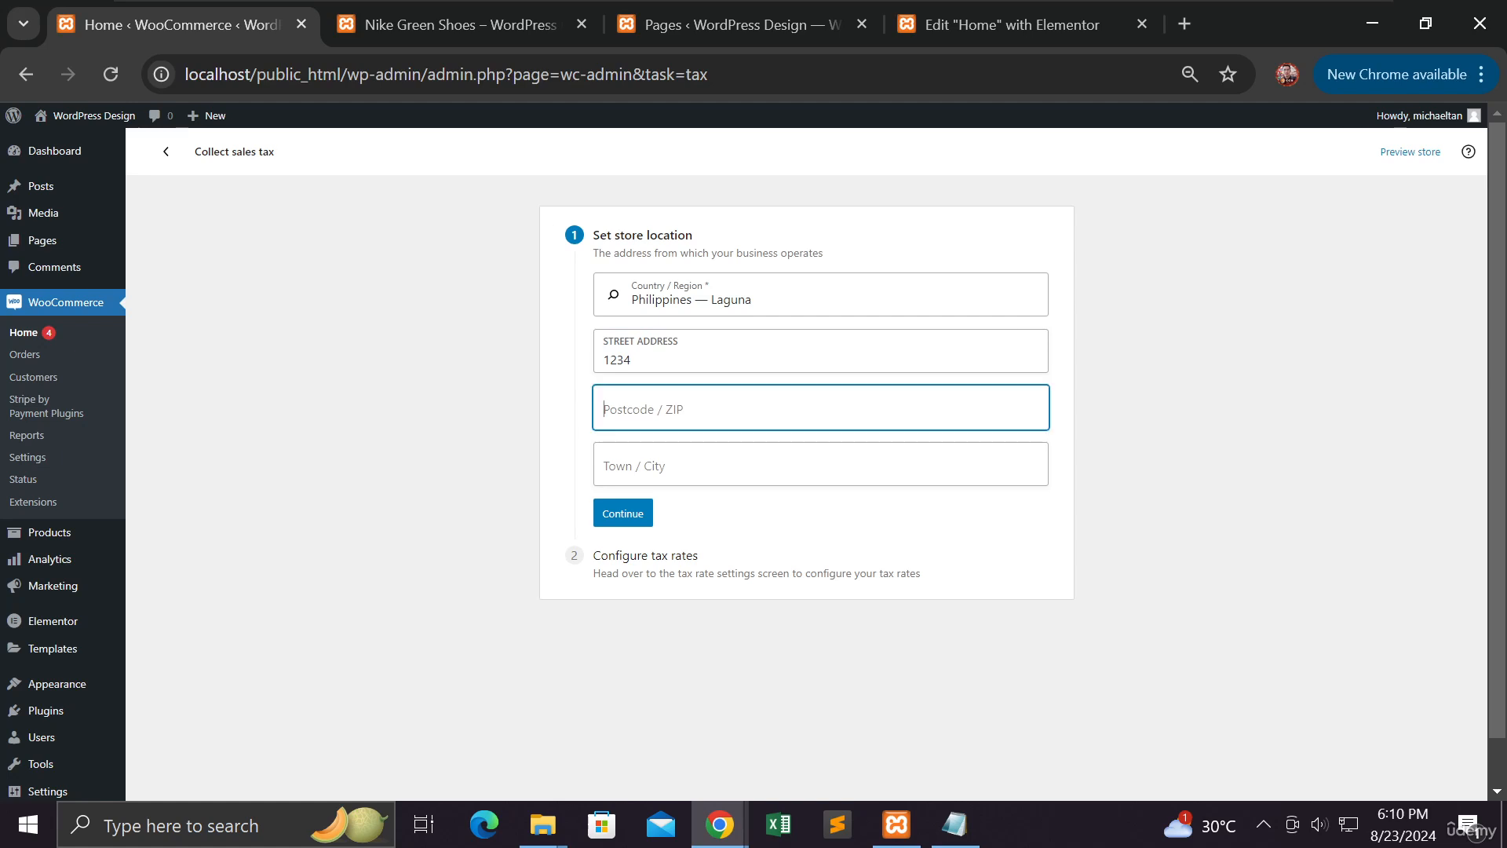
type("4030")
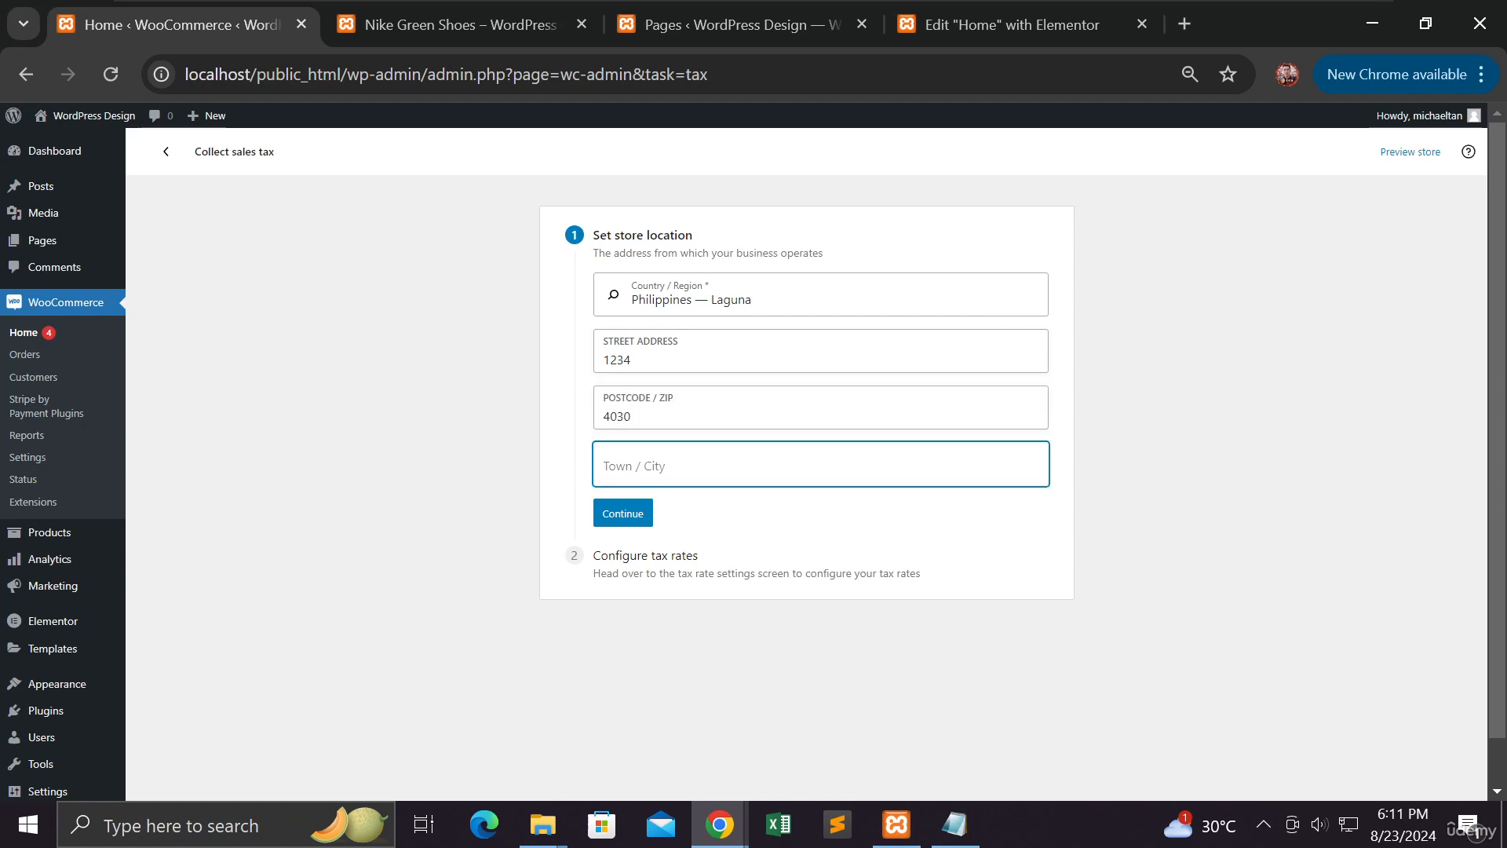
type("Los Banos")
left_click(646, 518)
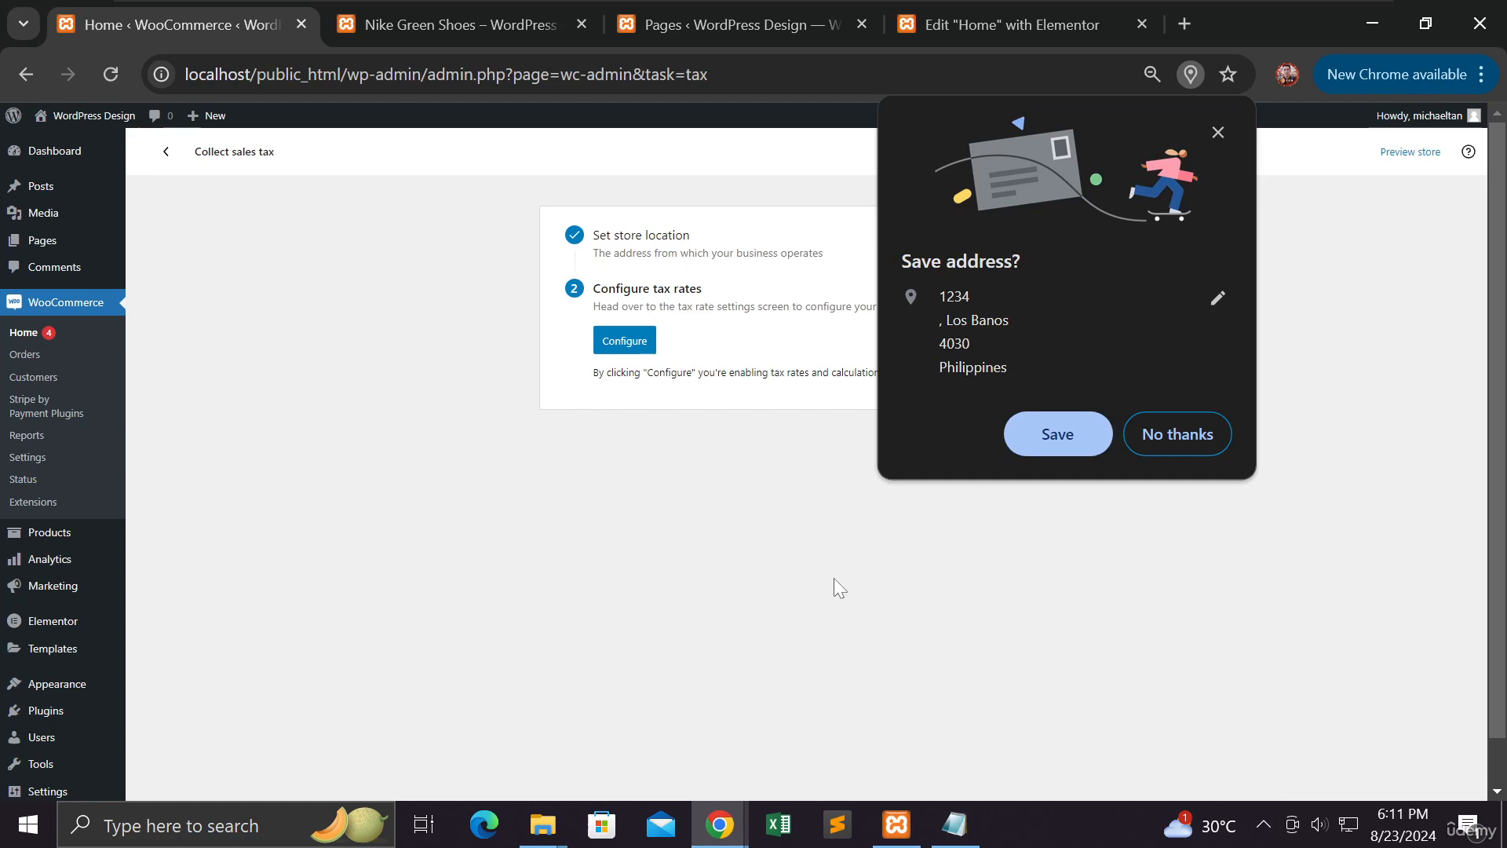
left_click(1219, 132)
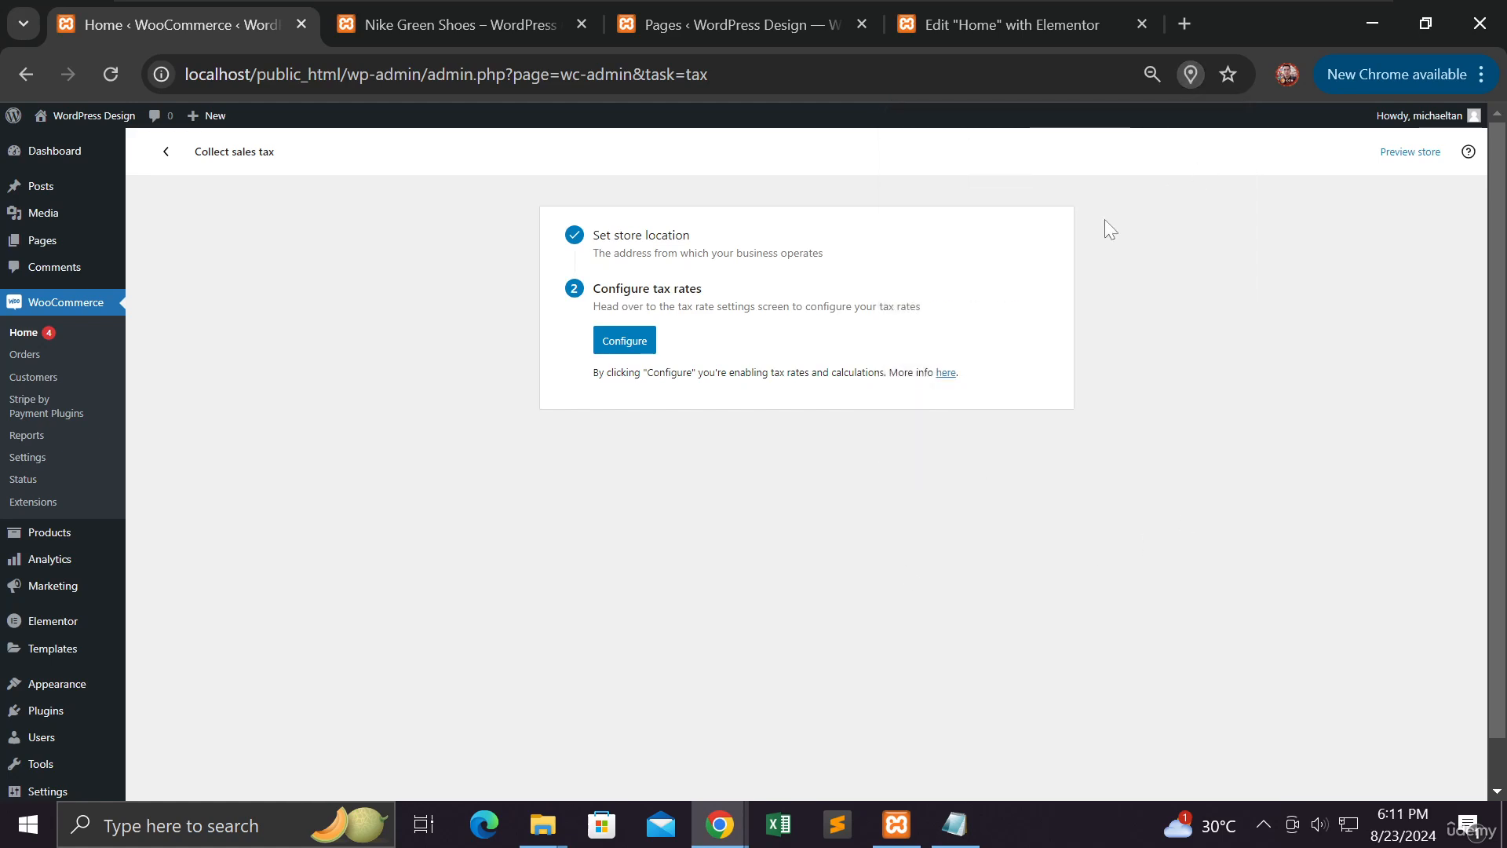
left_click(634, 346)
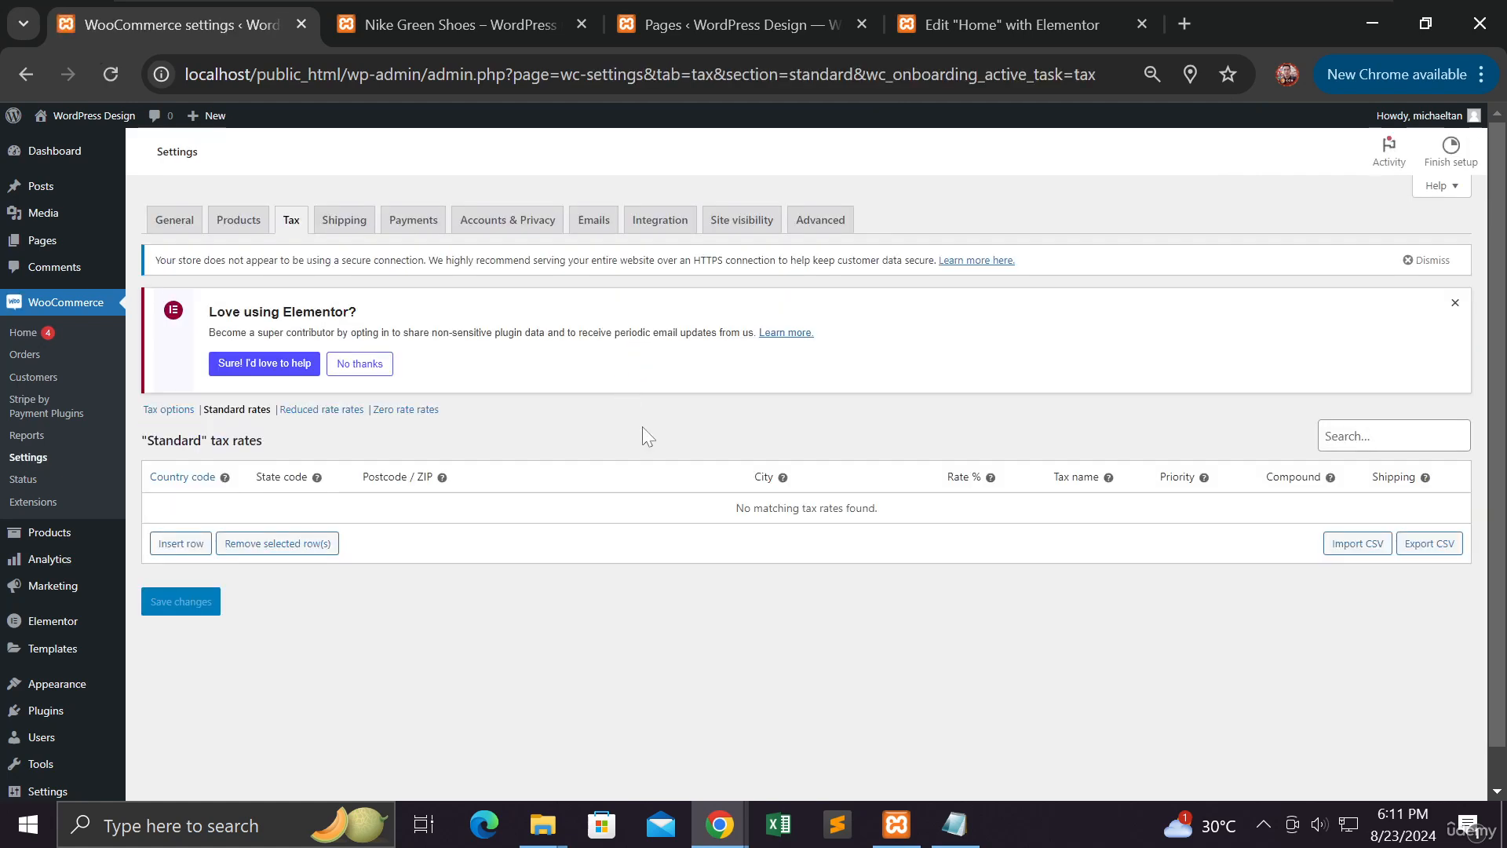
Reload the storefront product and shop pages in the private window, then minimize it
mouse_move(719, 824)
left_click(886, 750)
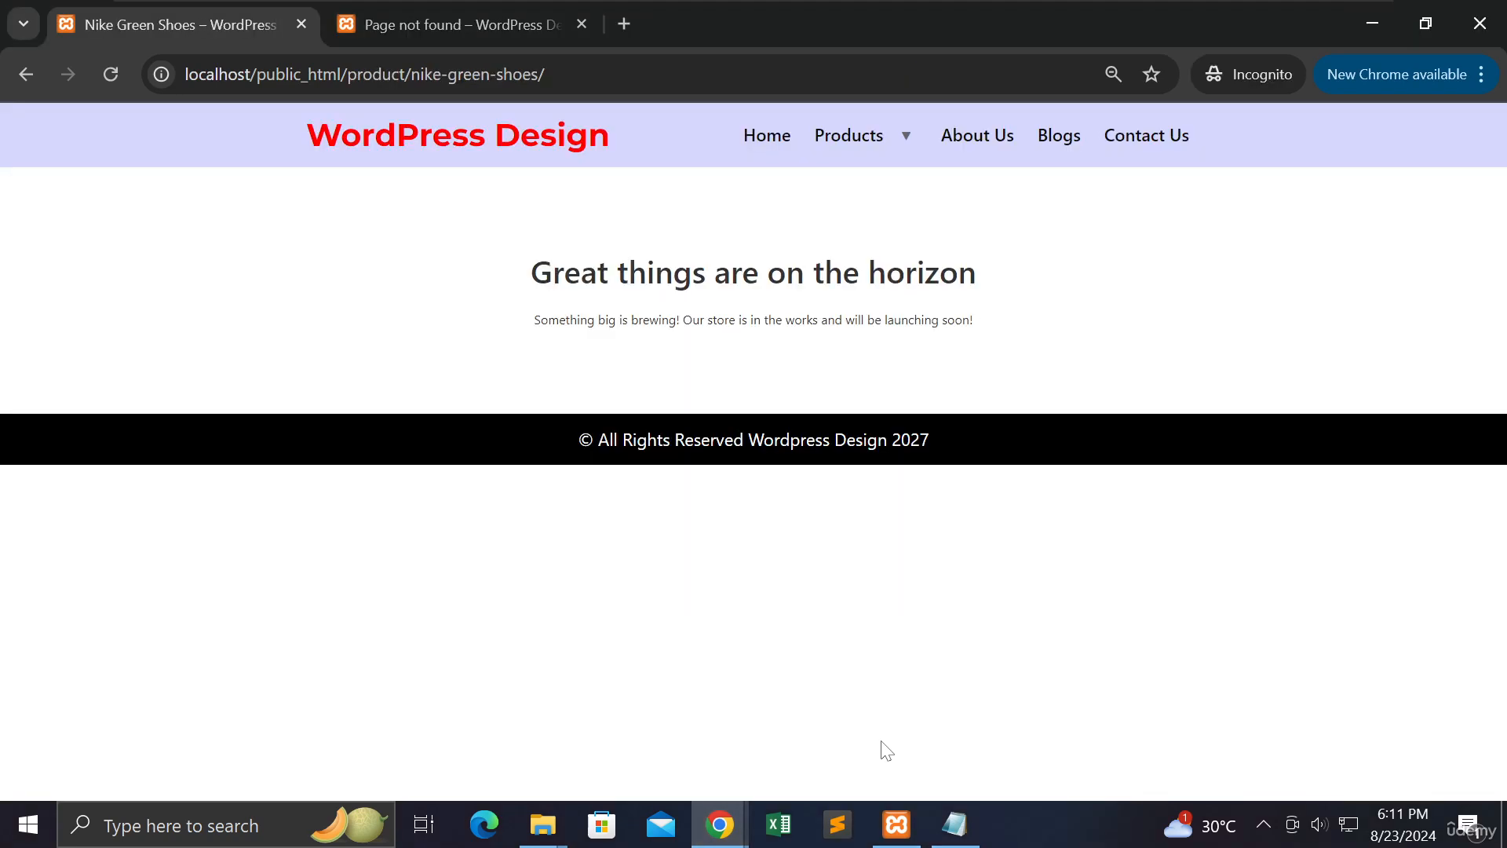
left_click(109, 75)
left_click(109, 76)
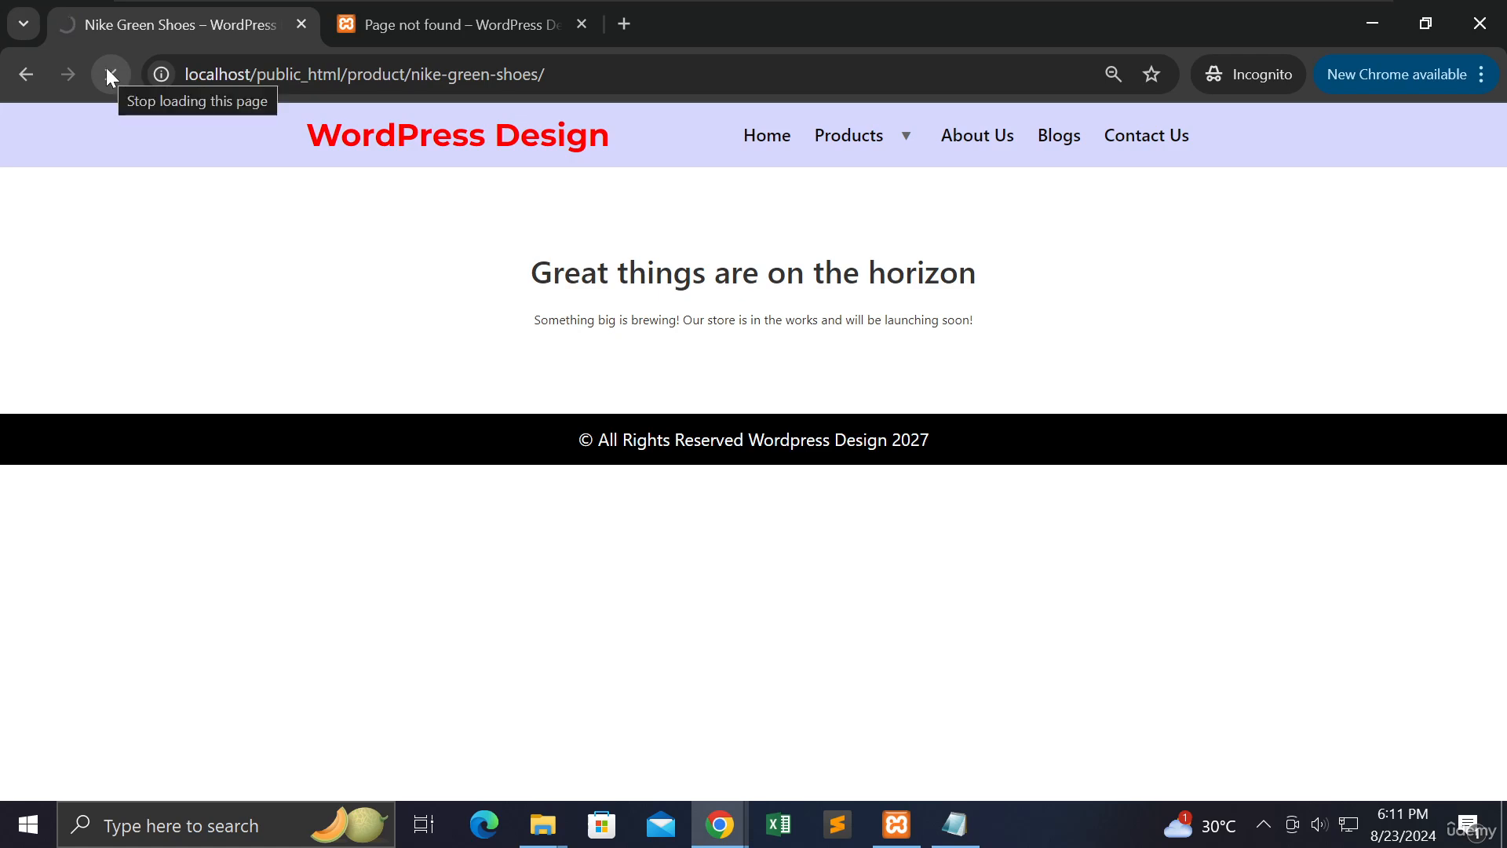
left_click(375, 11)
left_click(109, 77)
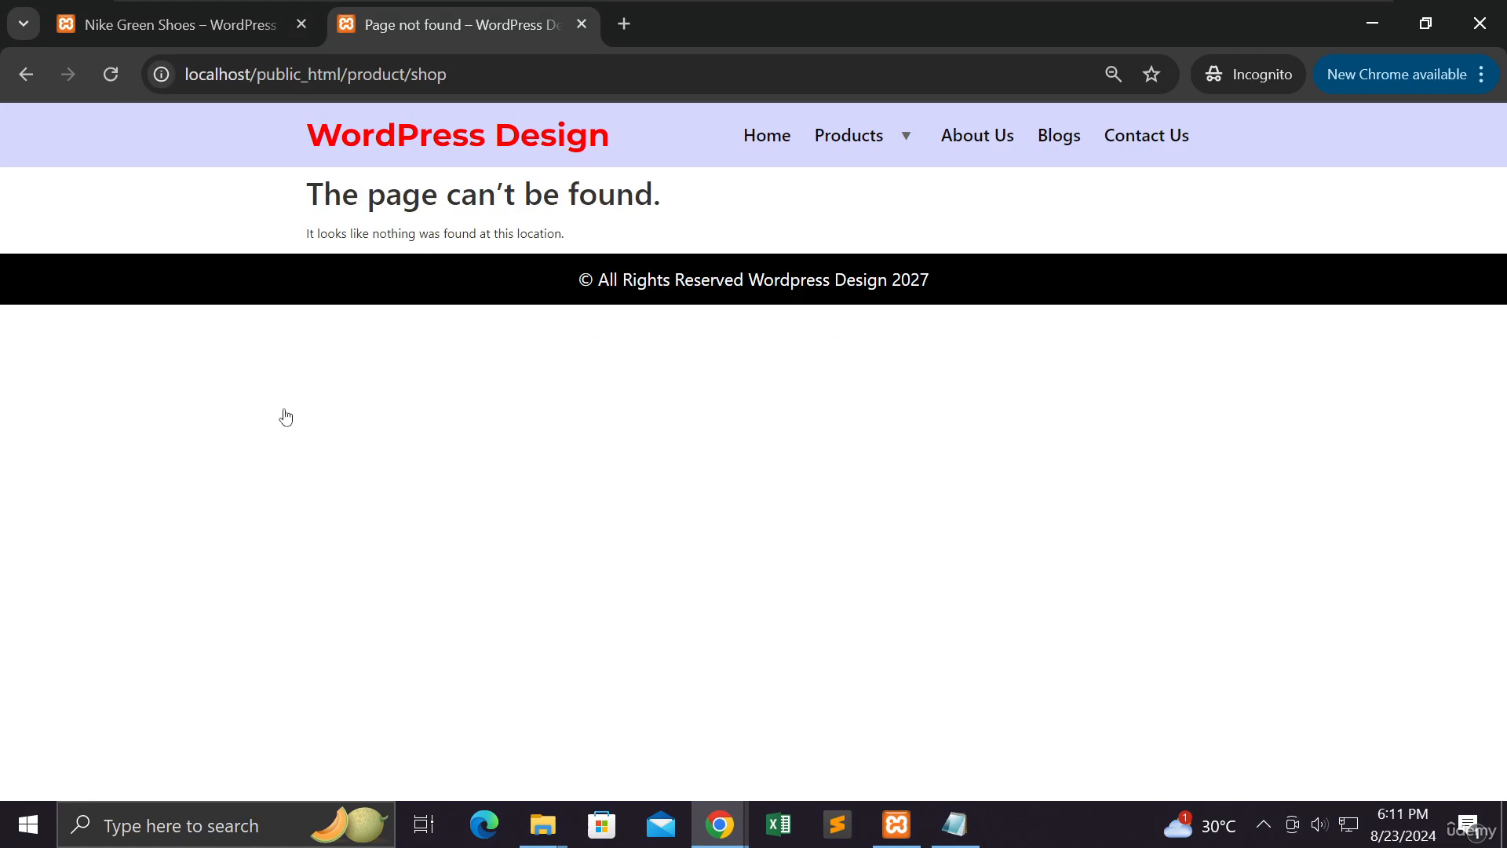
left_click(1368, 27)
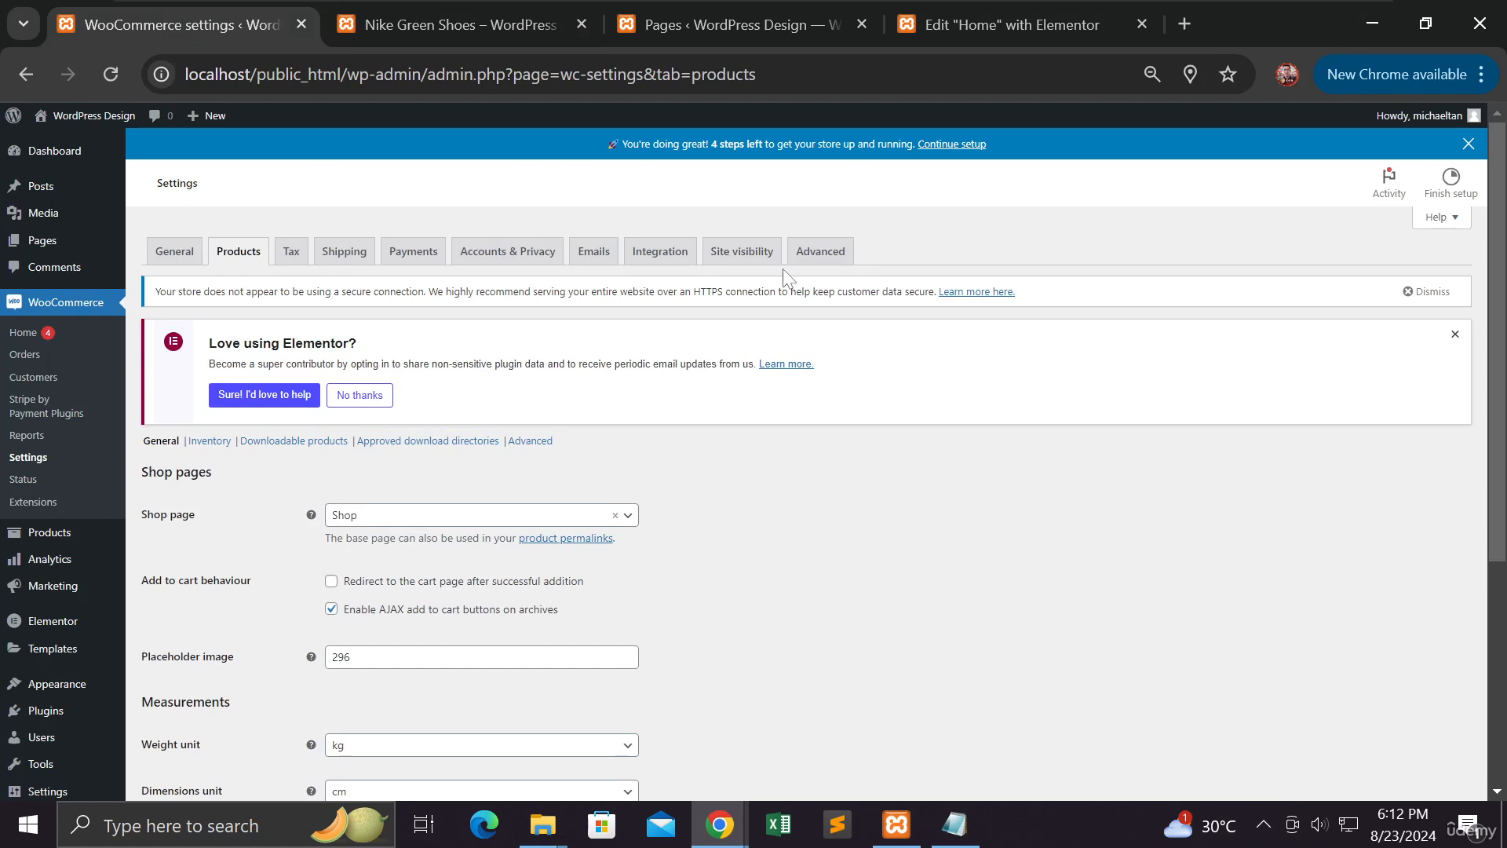
Go to WooCommerce Home and scroll down to the Things to do next list
left_click(102, 310)
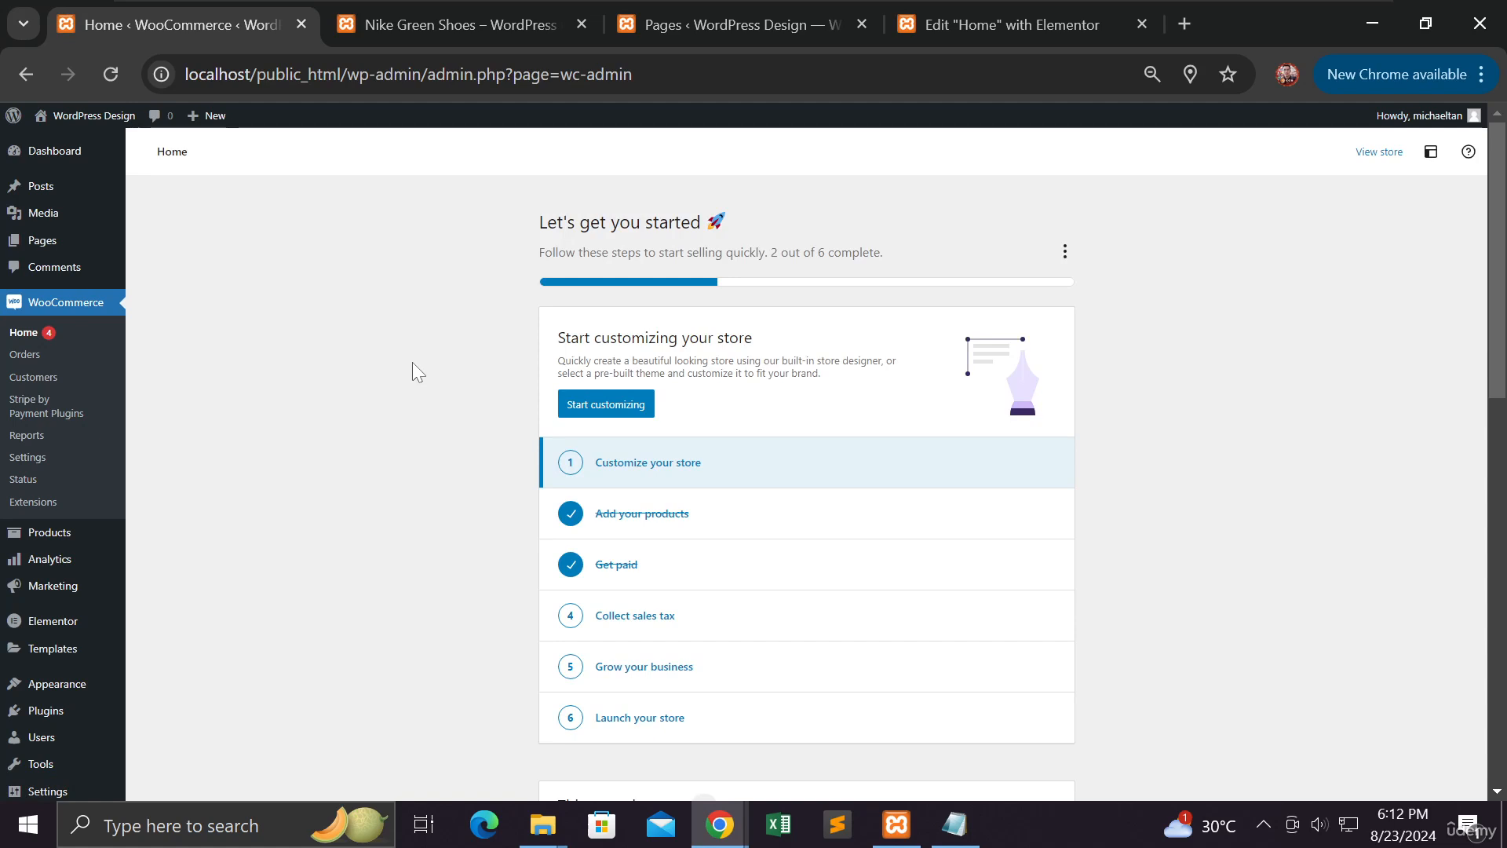
scroll(412, 362, "down", 3)
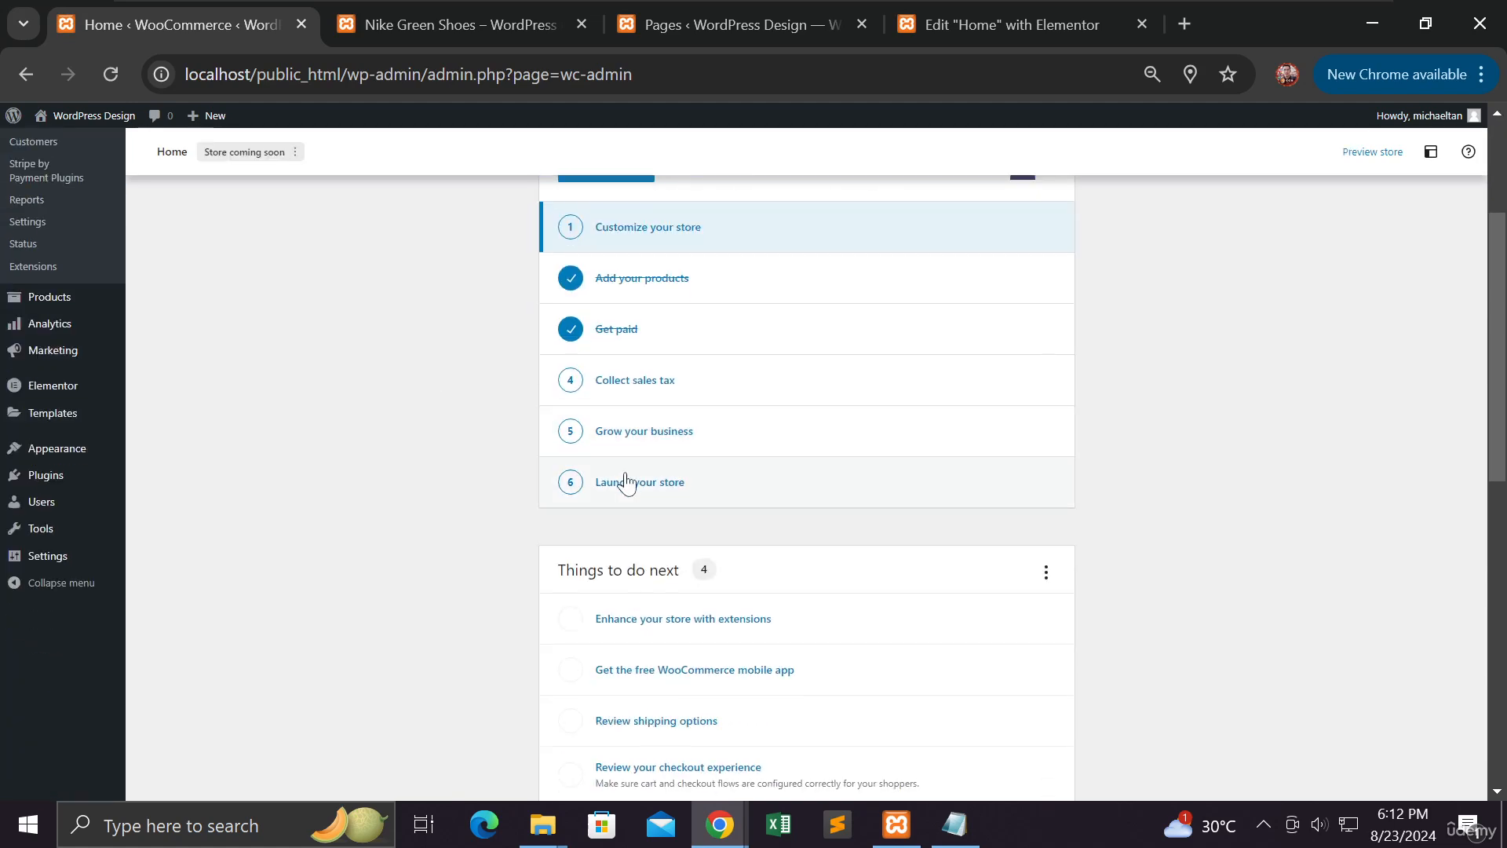
Follow the Collect sales tax task to Standard rates, then view the Shipping zones settings
left_click(652, 392)
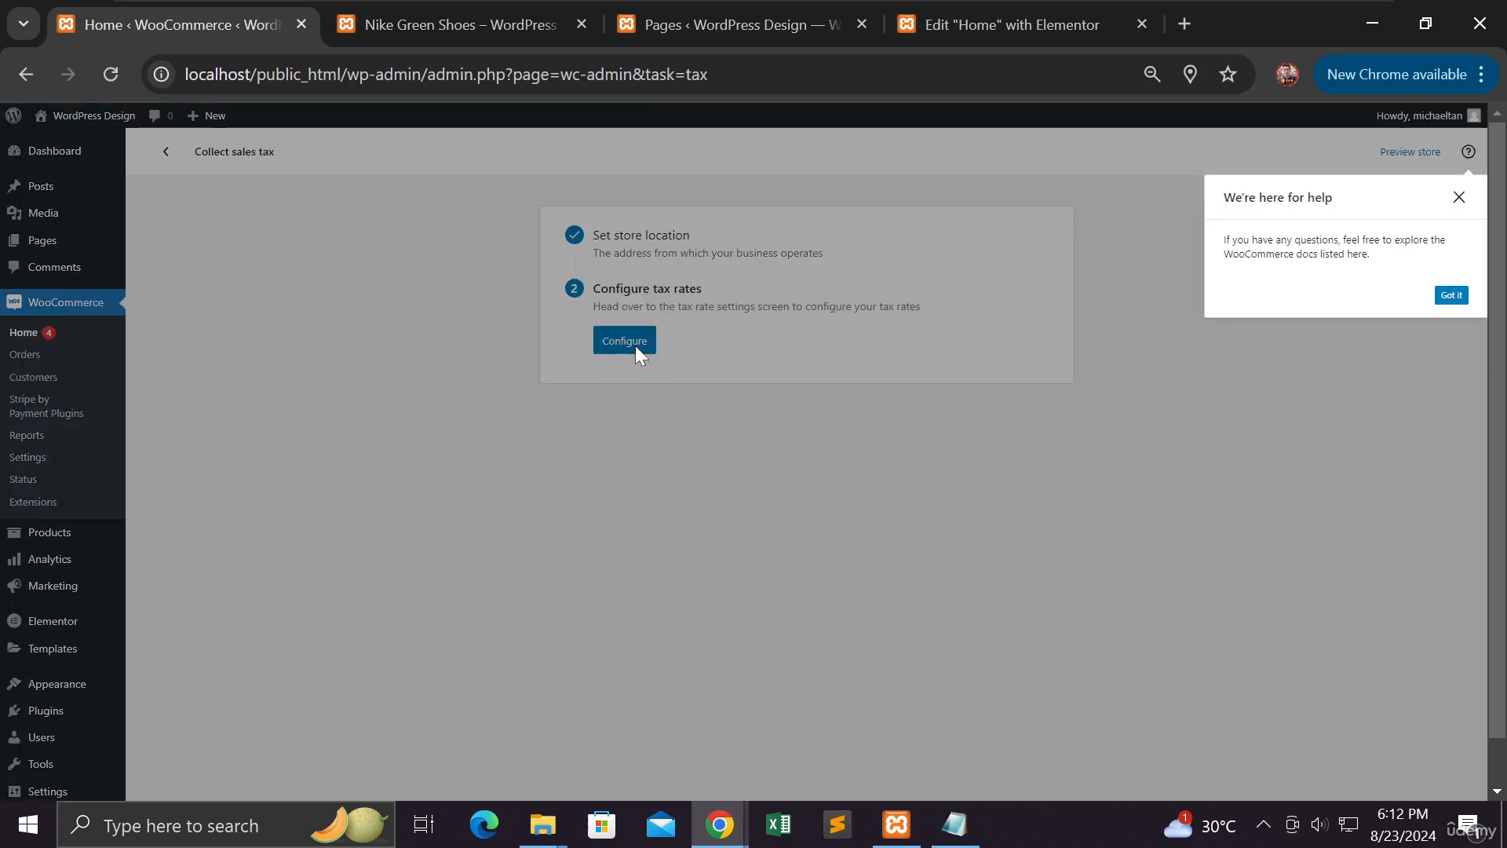
left_click(634, 345)
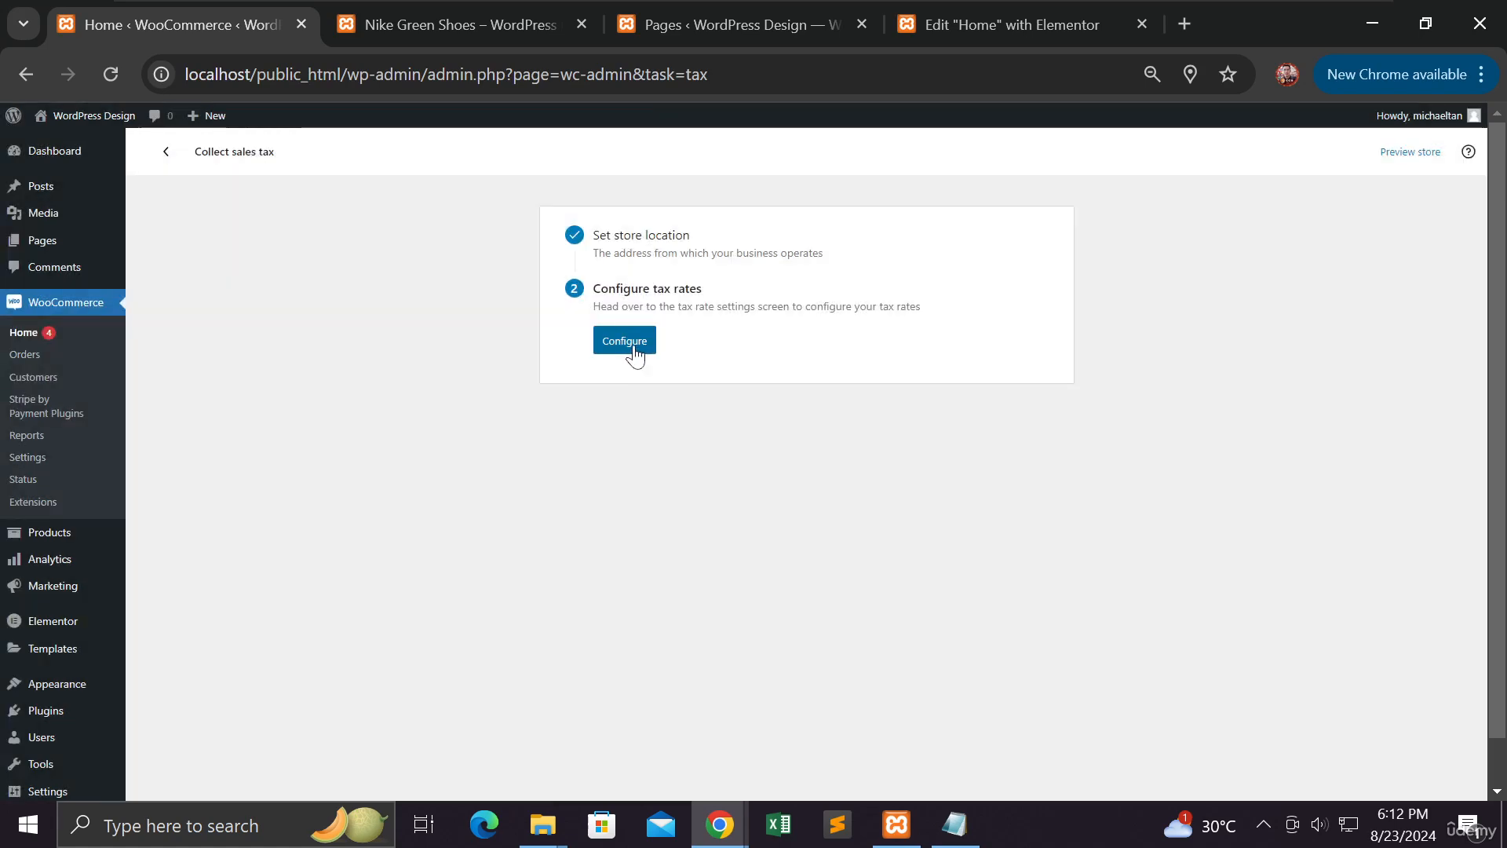
left_click(631, 351)
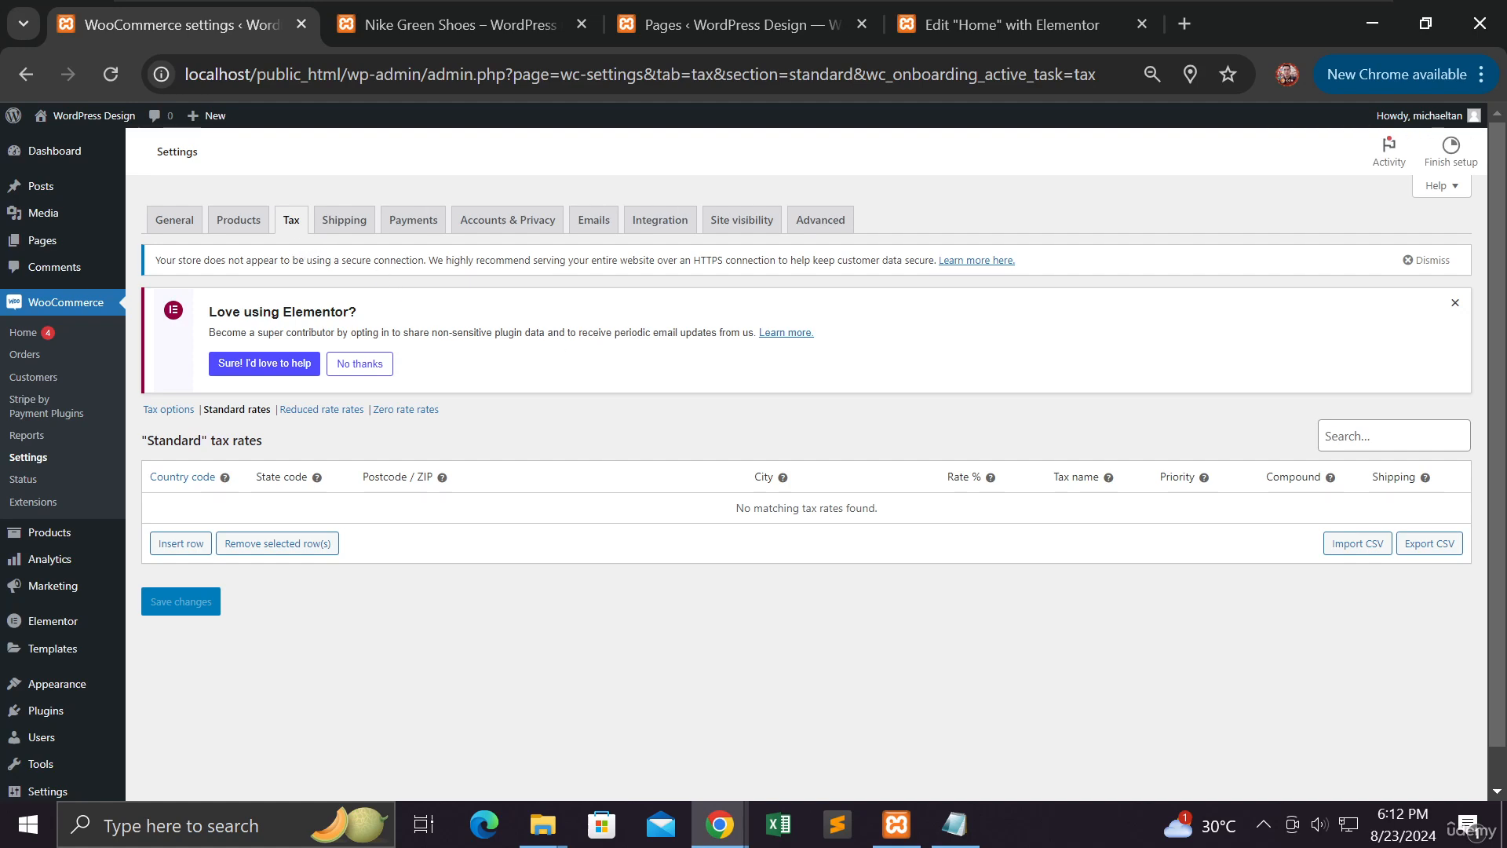
left_click(348, 228)
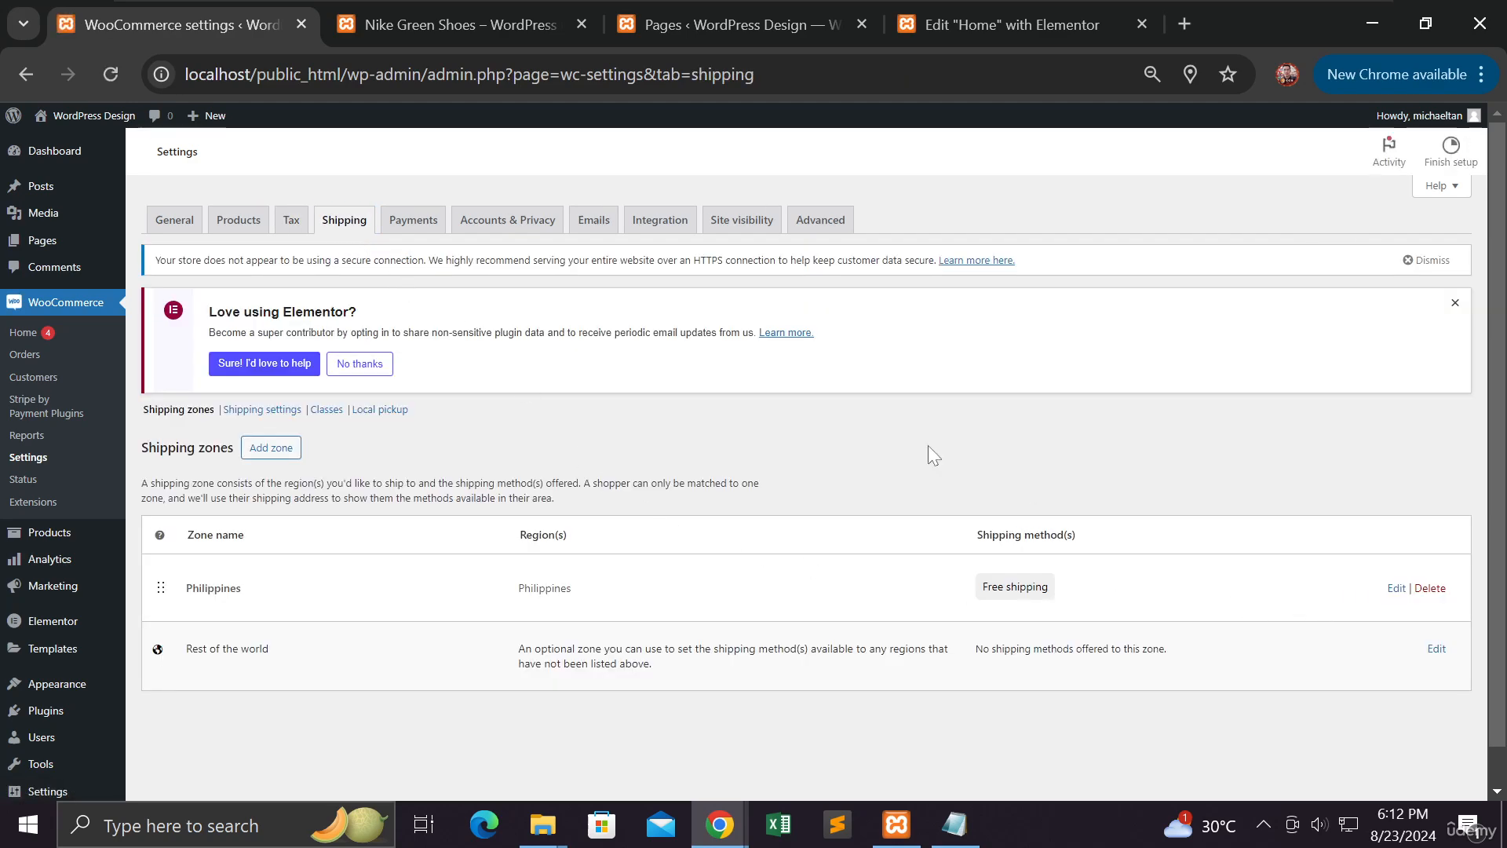
In the Payments settings, switch on the GrabPay gateway
left_click(414, 224)
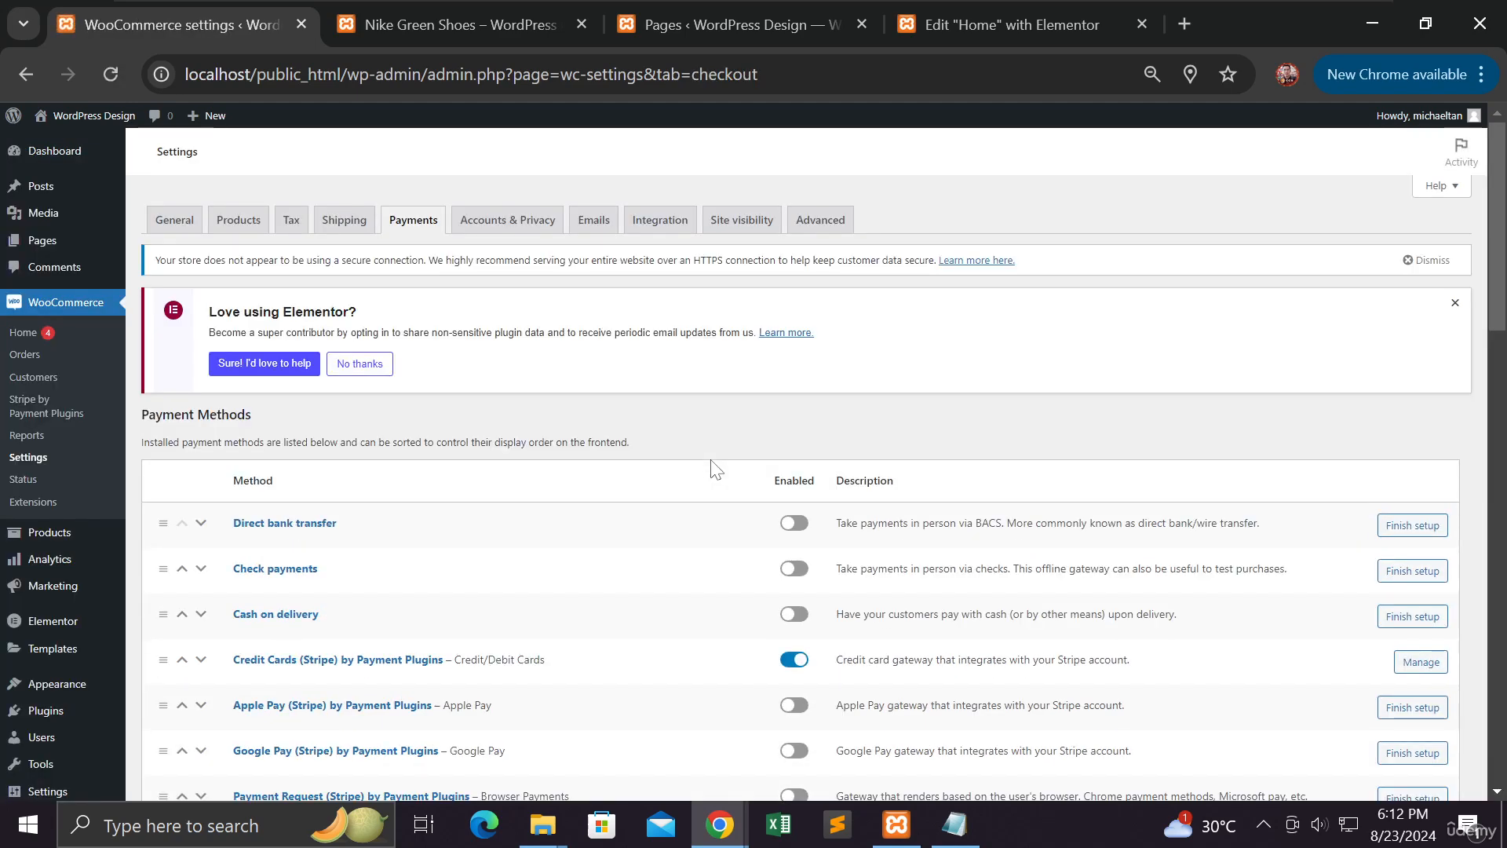
scroll(715, 470, "down", 3)
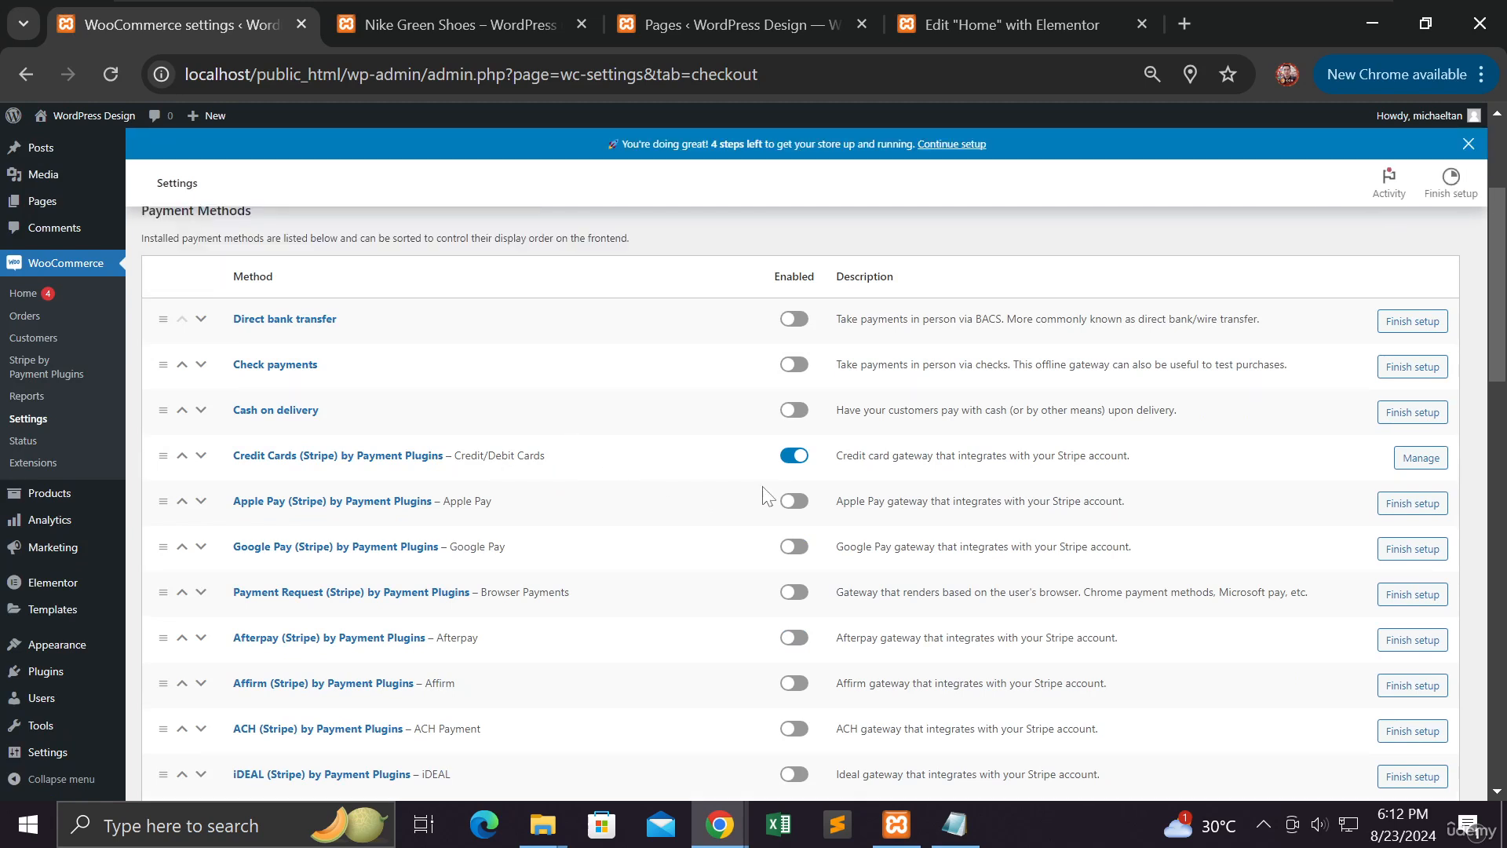
scroll(767, 496, "down", 4)
scroll(767, 496, "down", 2)
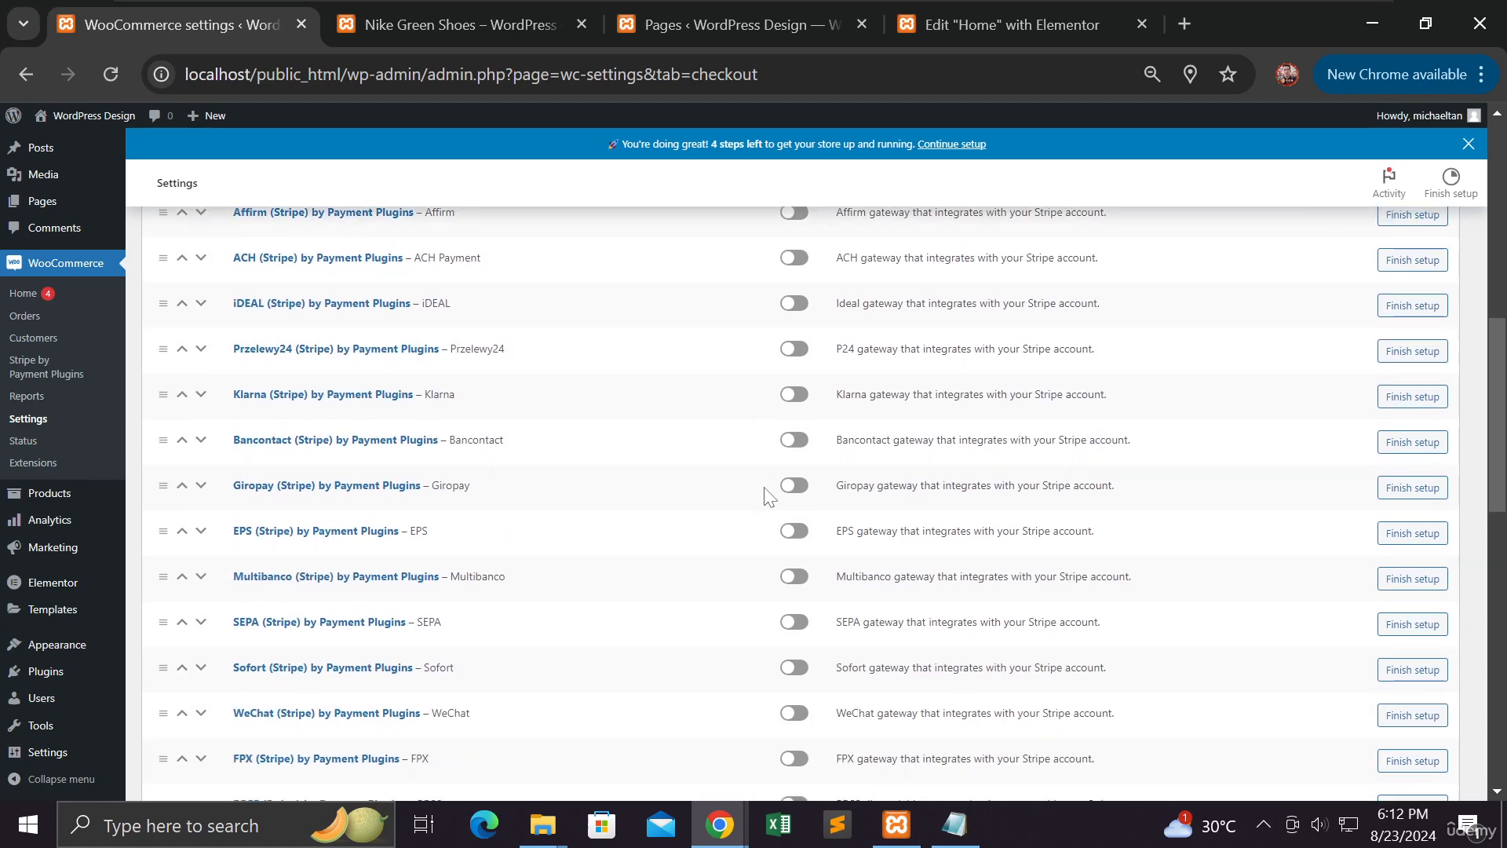
scroll(767, 496, "down", 3)
scroll(767, 497, "down", 2)
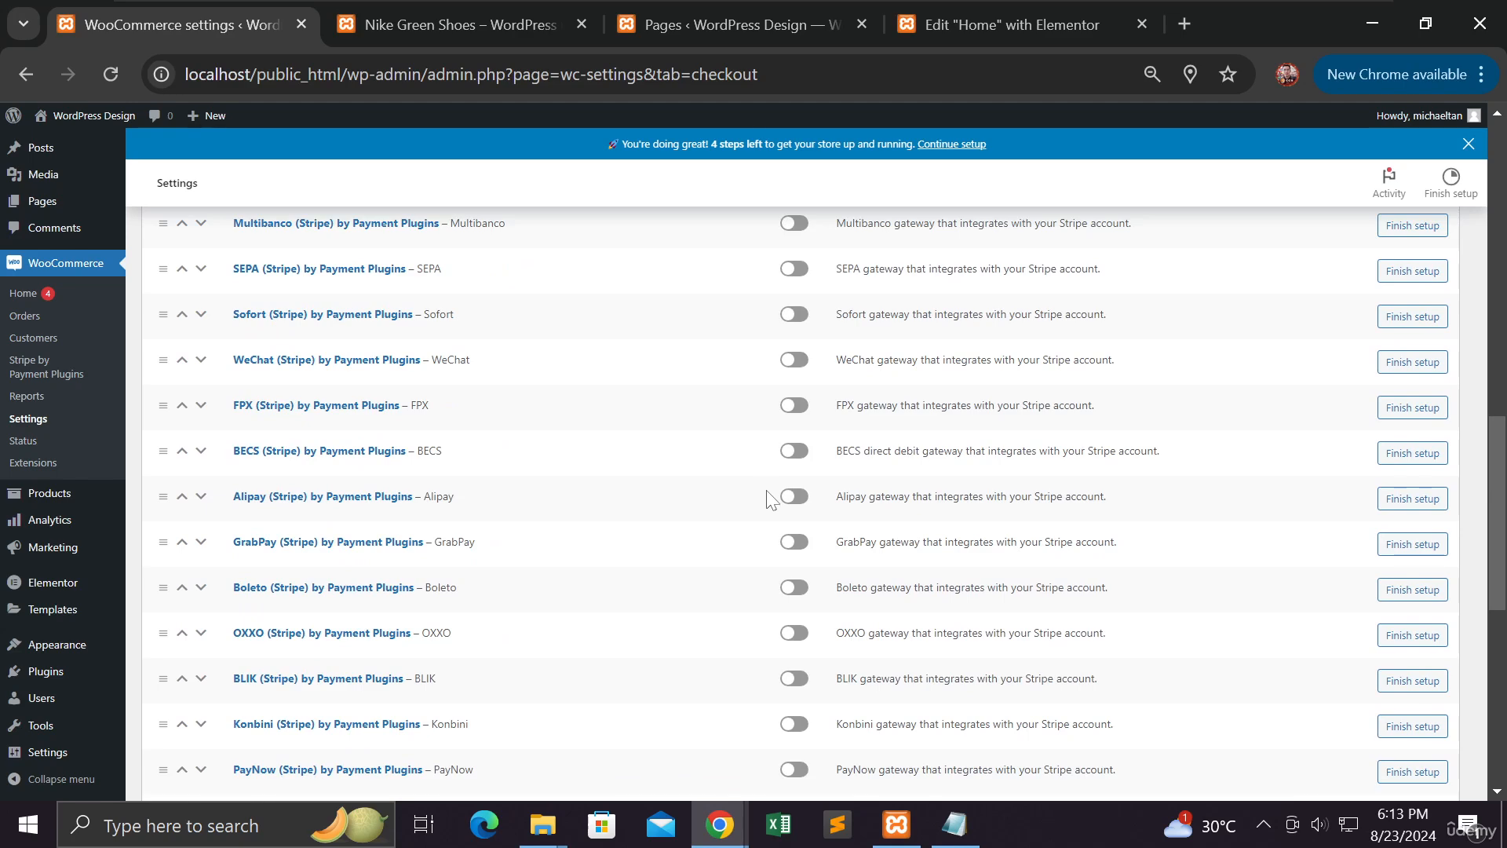
left_click(793, 542)
Switch on the PayNow gateway as well
scroll(759, 562, "down", 3)
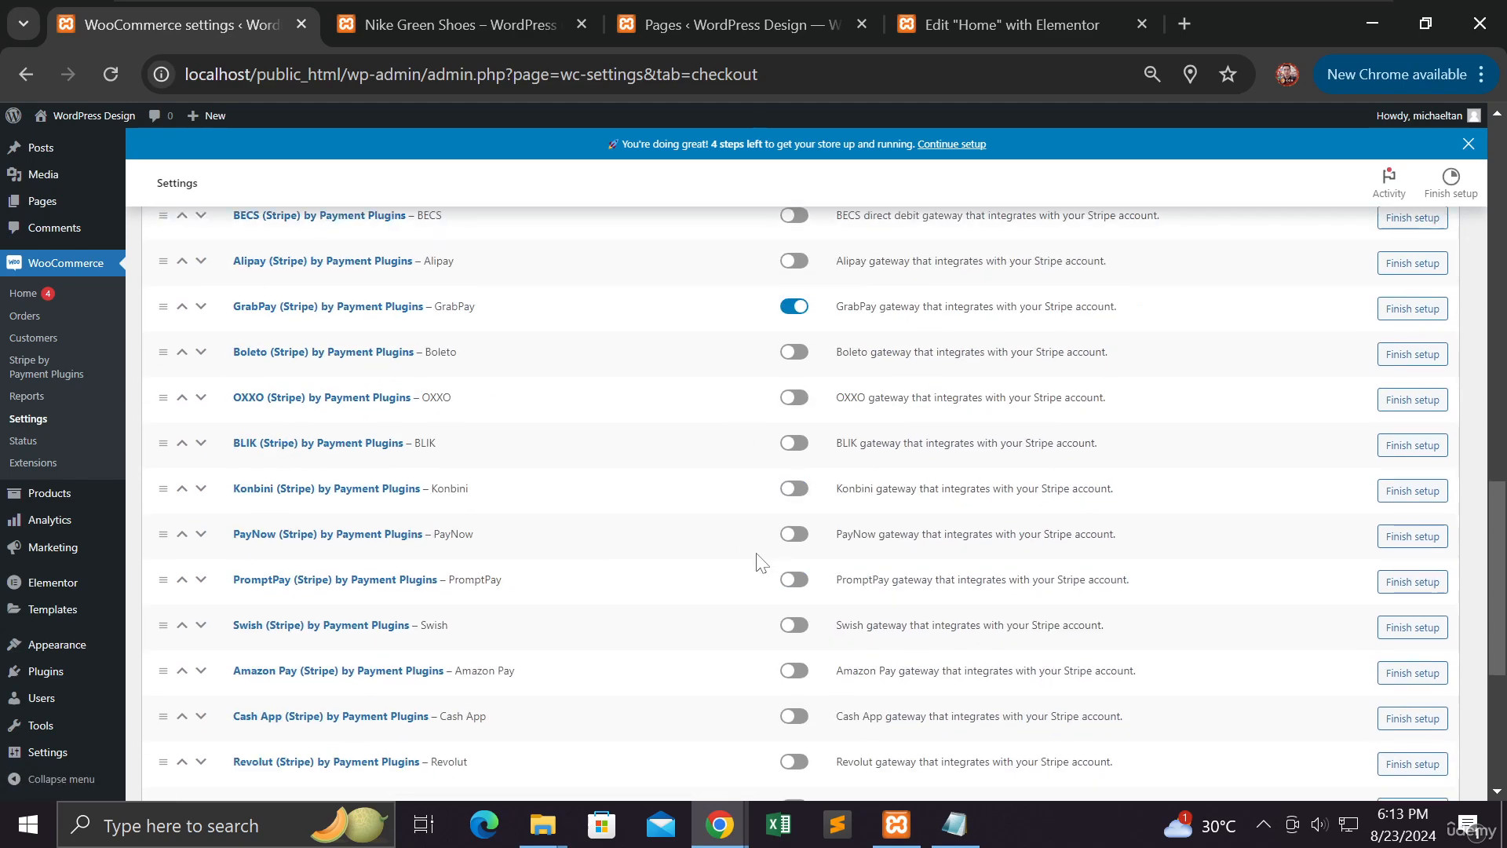
scroll(759, 562, "down", 3)
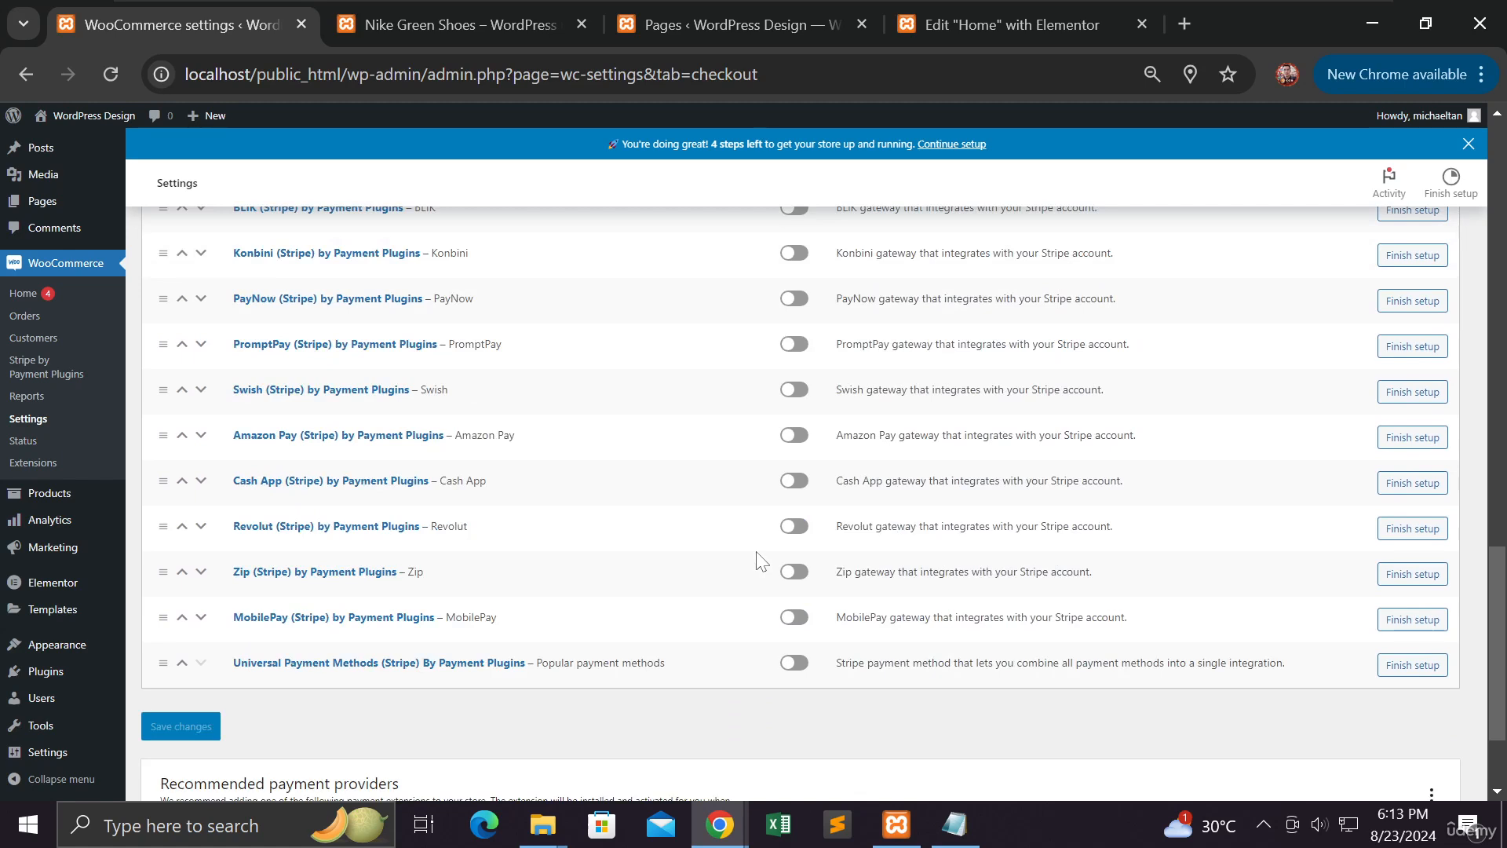
scroll(759, 563, "up", 2)
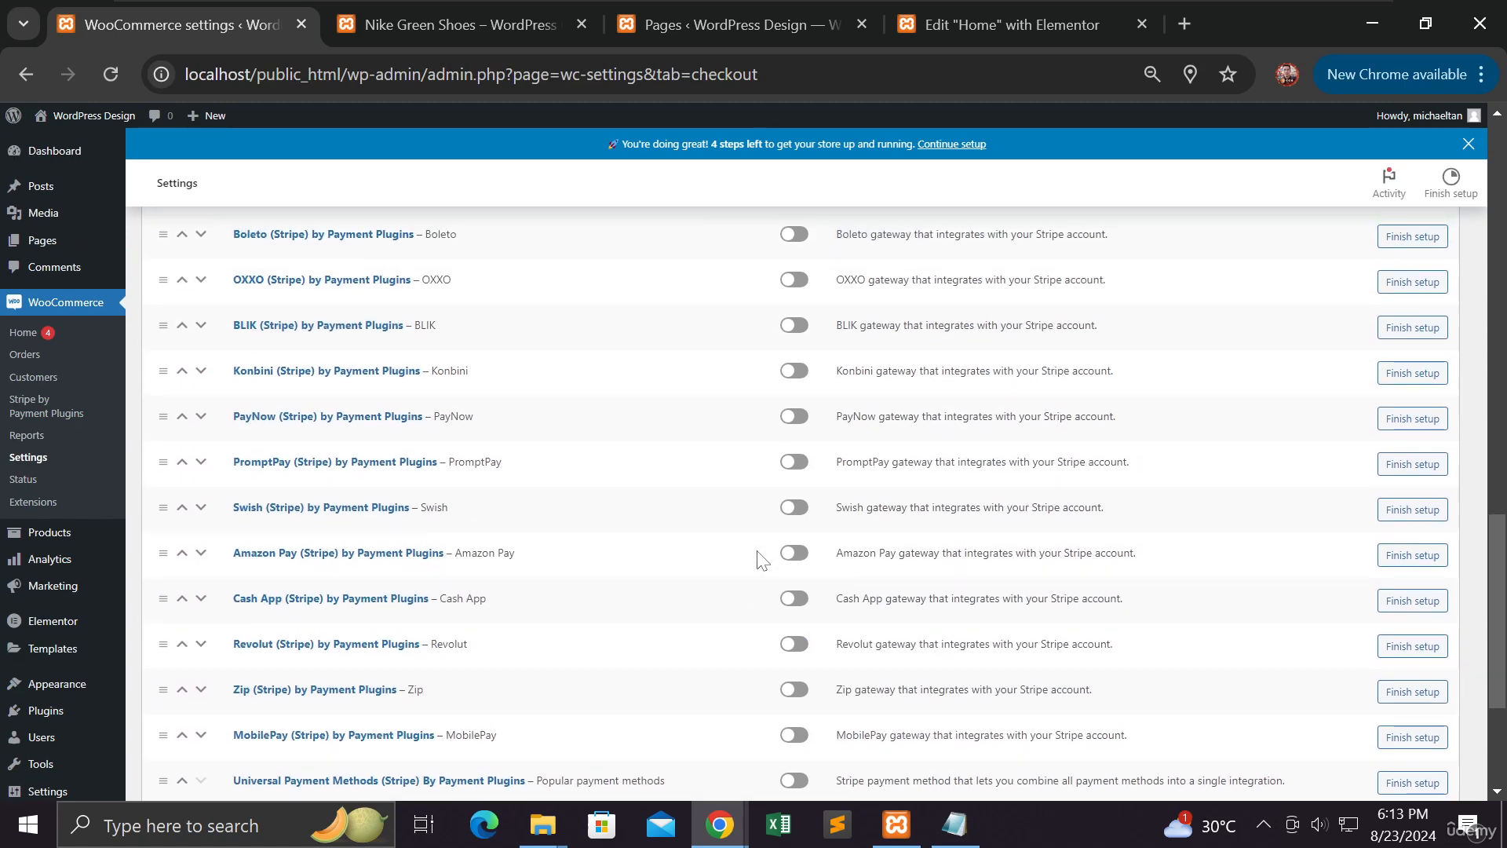
left_click(794, 417)
Open GrabPay's Finish setup settings page
scroll(785, 439, "down", 3)
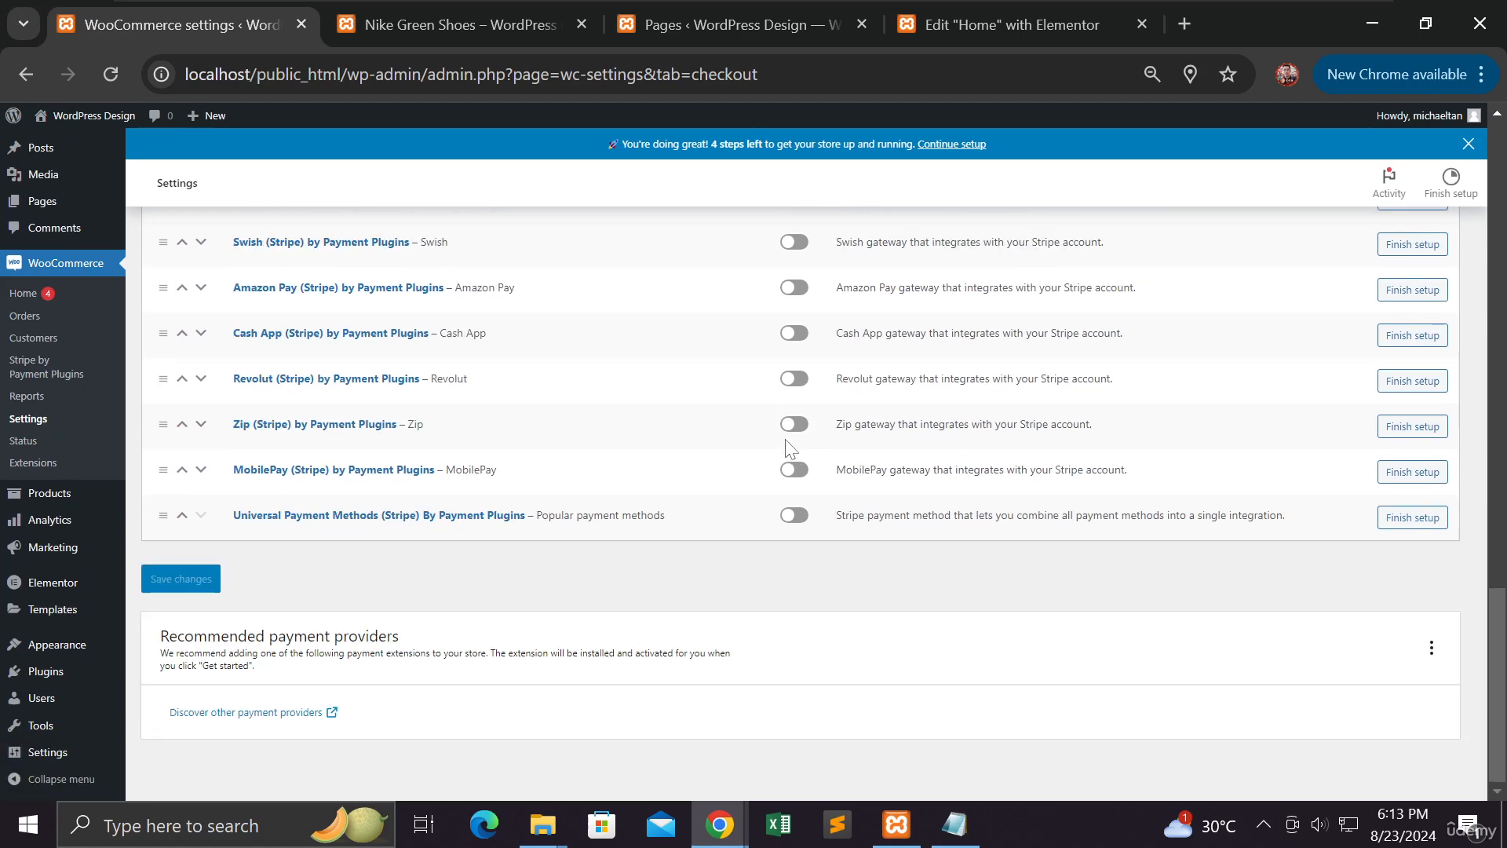
scroll(790, 448, "up", 3)
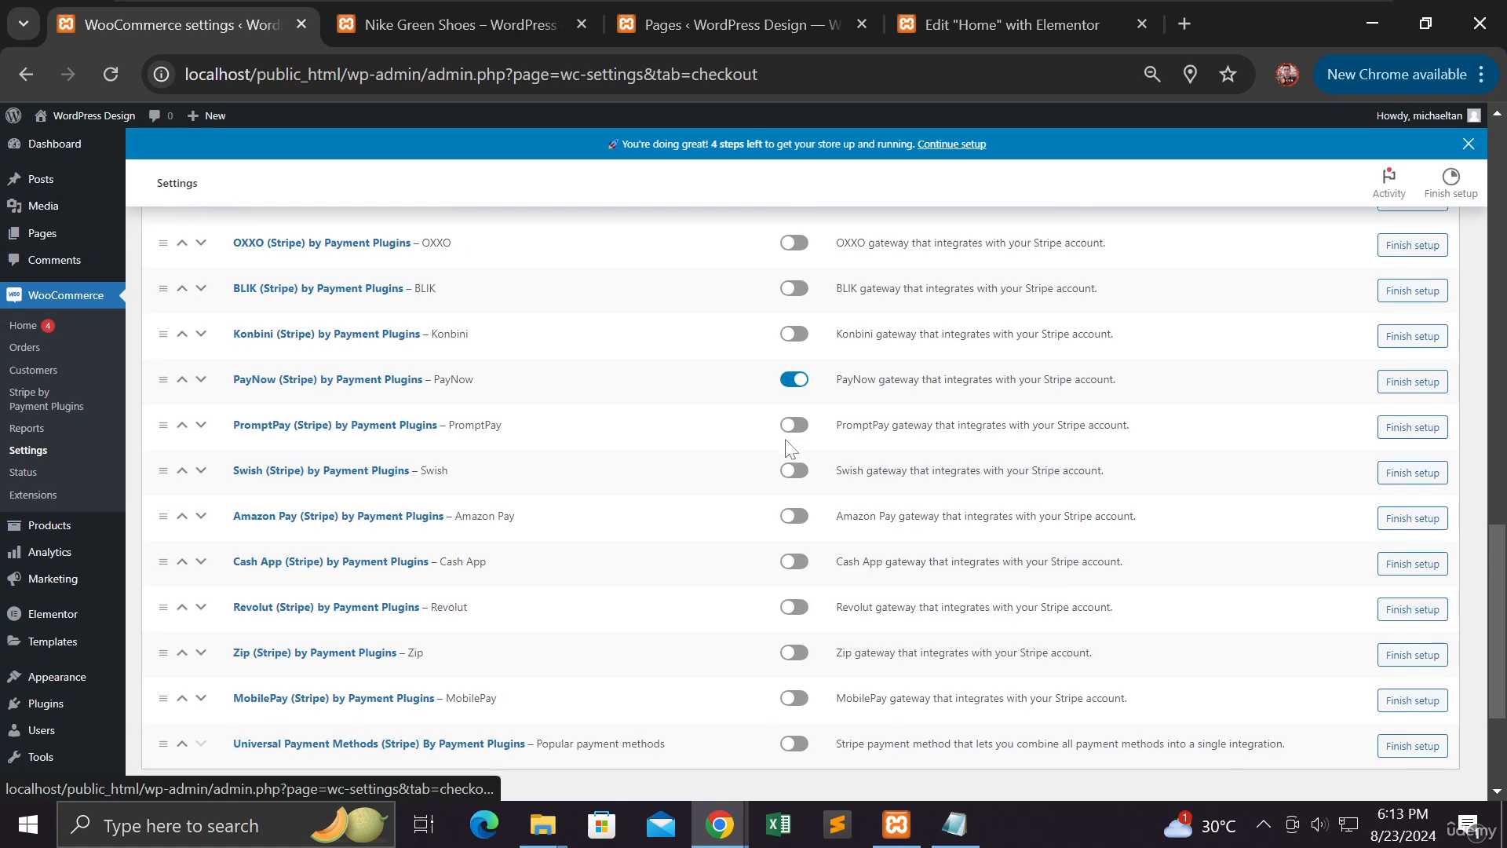
scroll(787, 449, "down", 3)
scroll(787, 449, "up", 12)
scroll(786, 443, "up", 9)
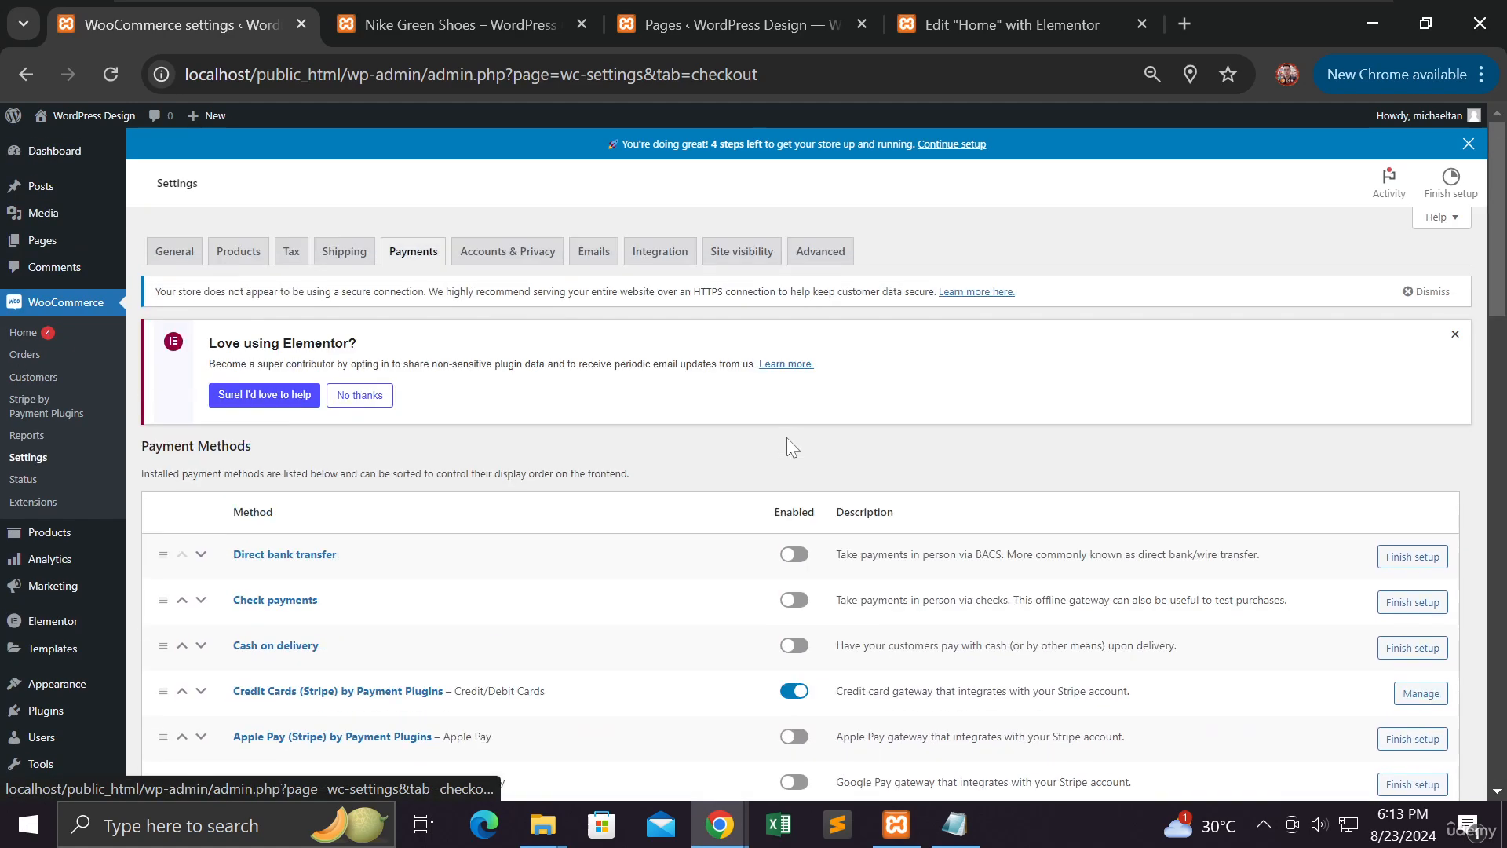
scroll(784, 440, "down", 4)
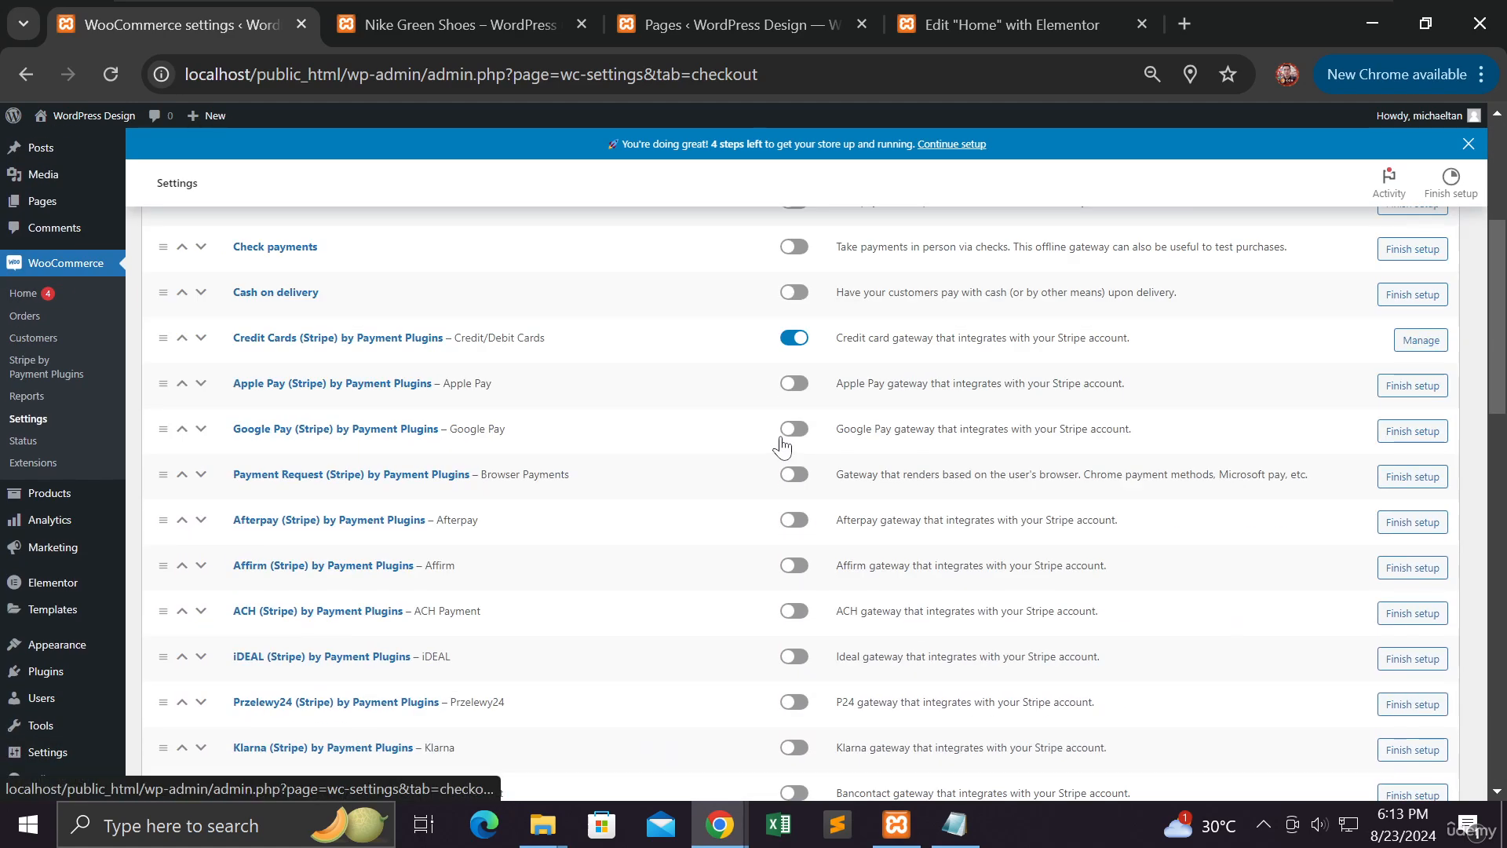
scroll(782, 445, "down", 5)
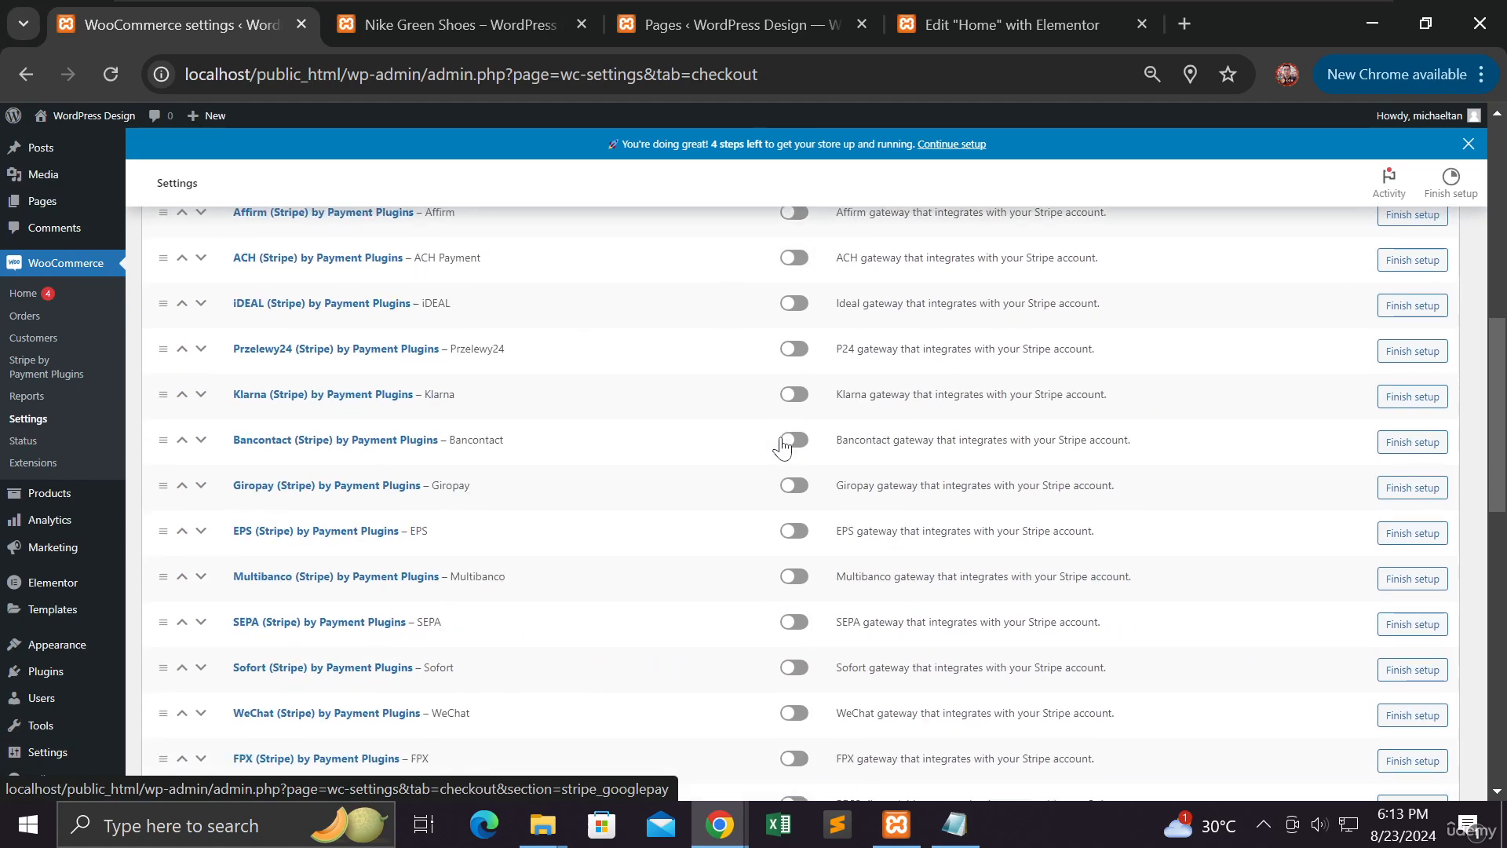
scroll(782, 445, "down", 4)
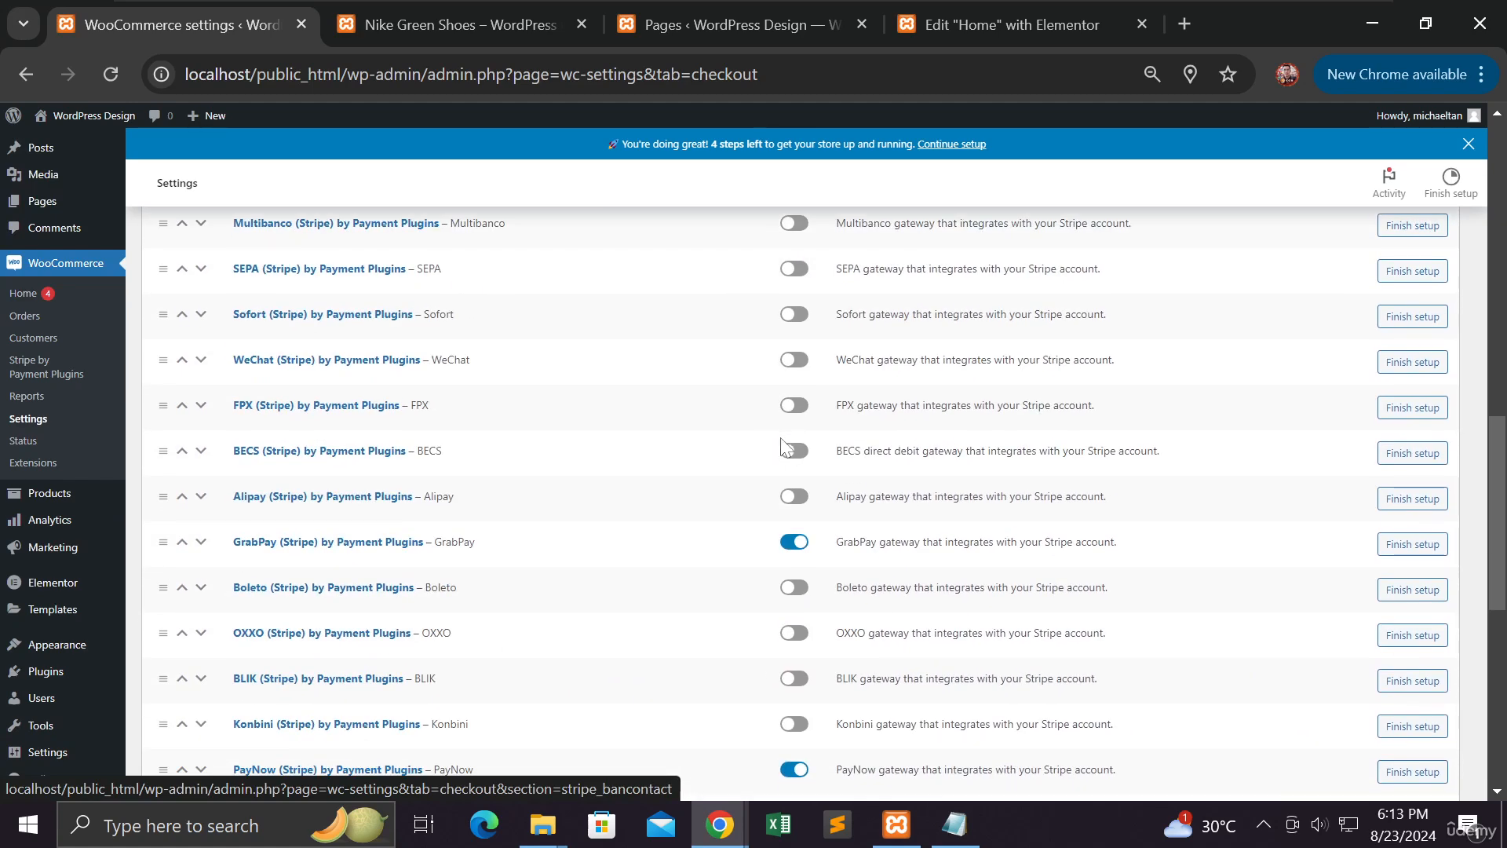
left_click(1405, 550)
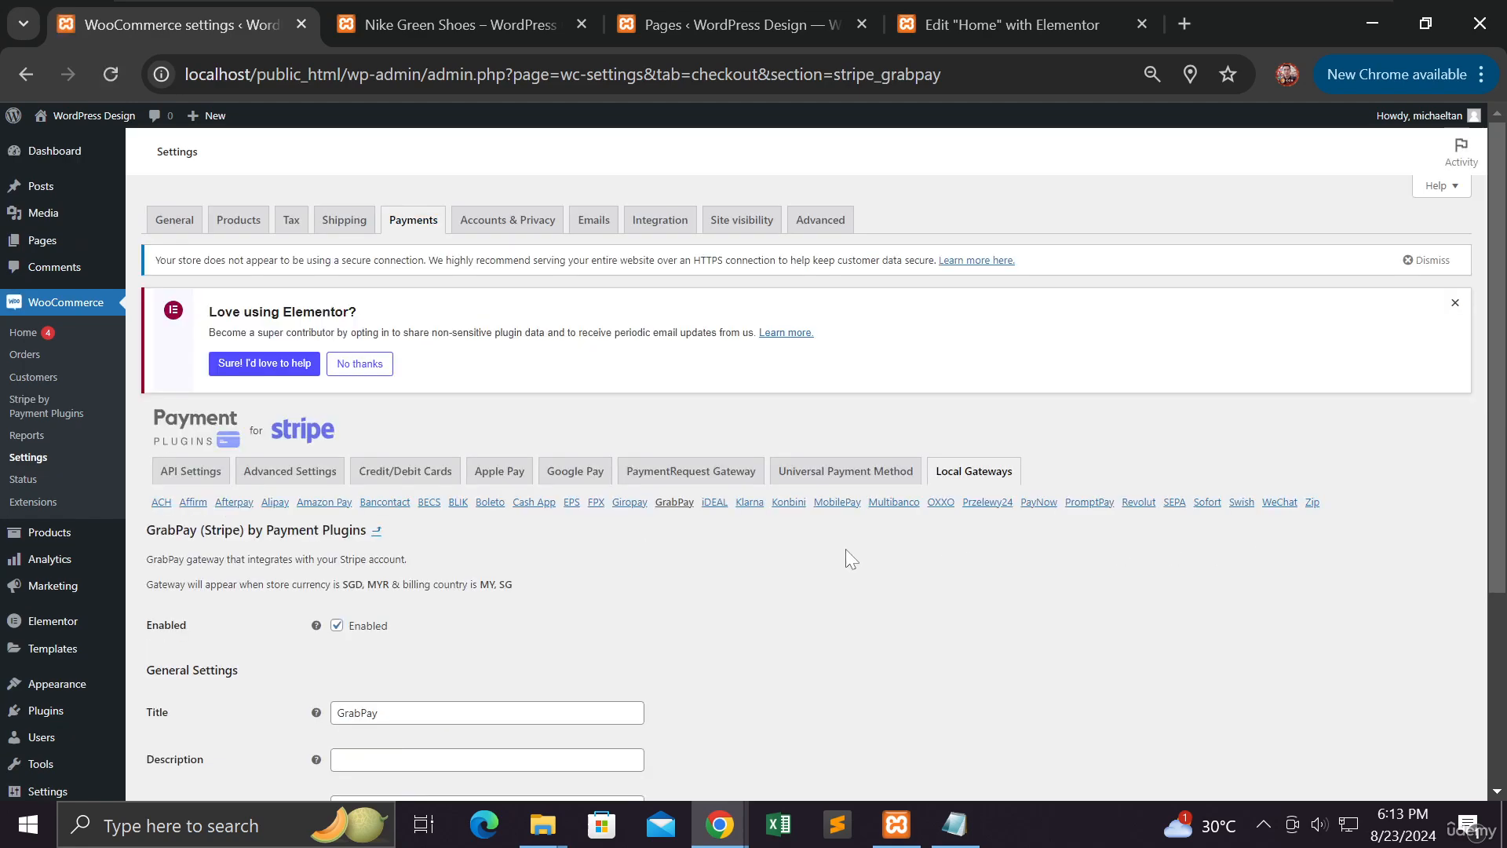
Remove Malaysia and Singapore from GrabPay's specific selling countries
scroll(846, 550, "down", 3)
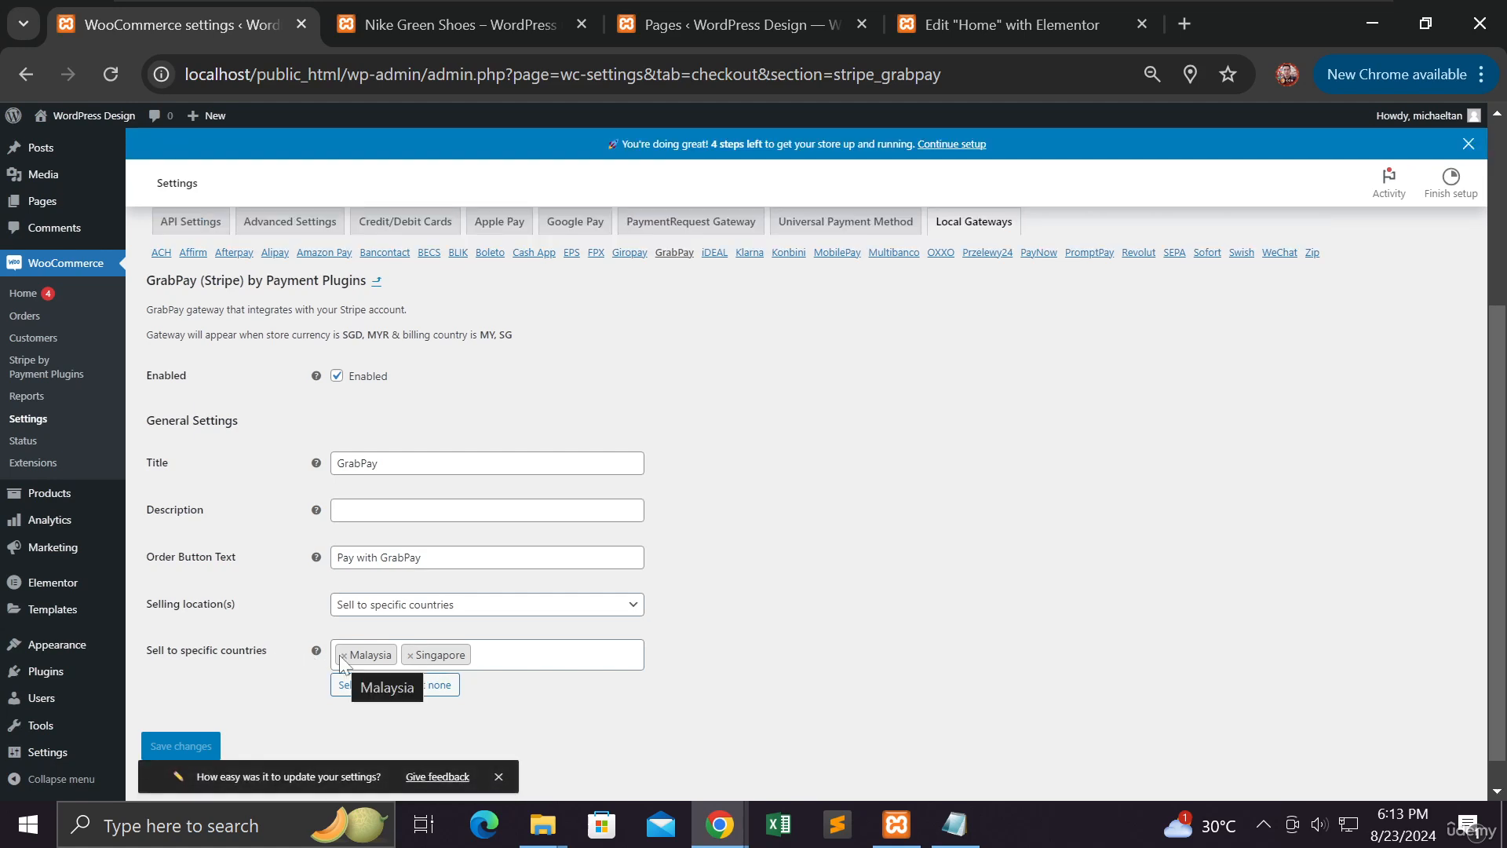
left_click(340, 657)
left_click(343, 656)
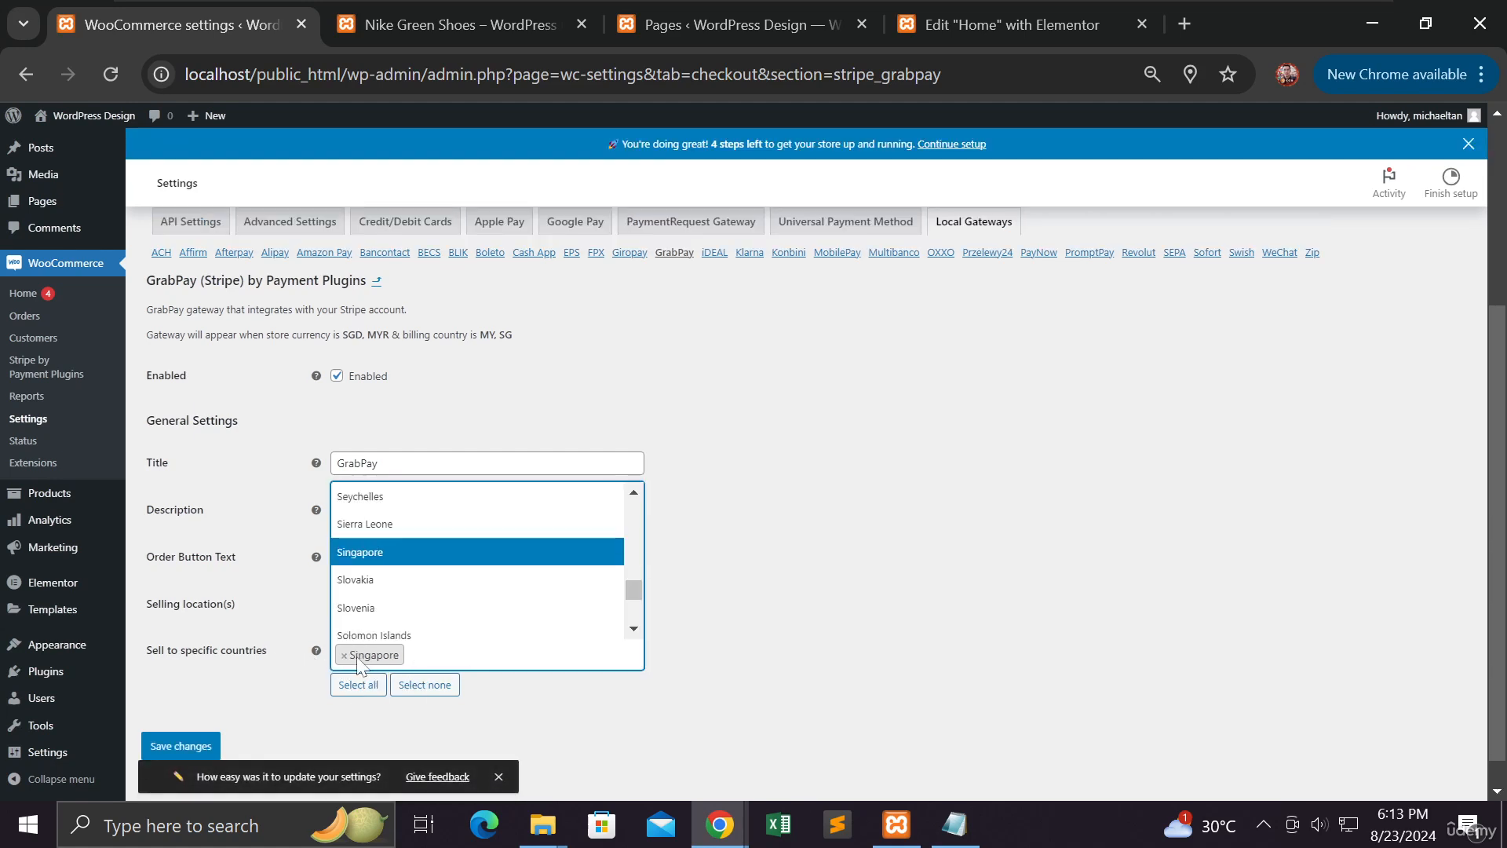
left_click(344, 656)
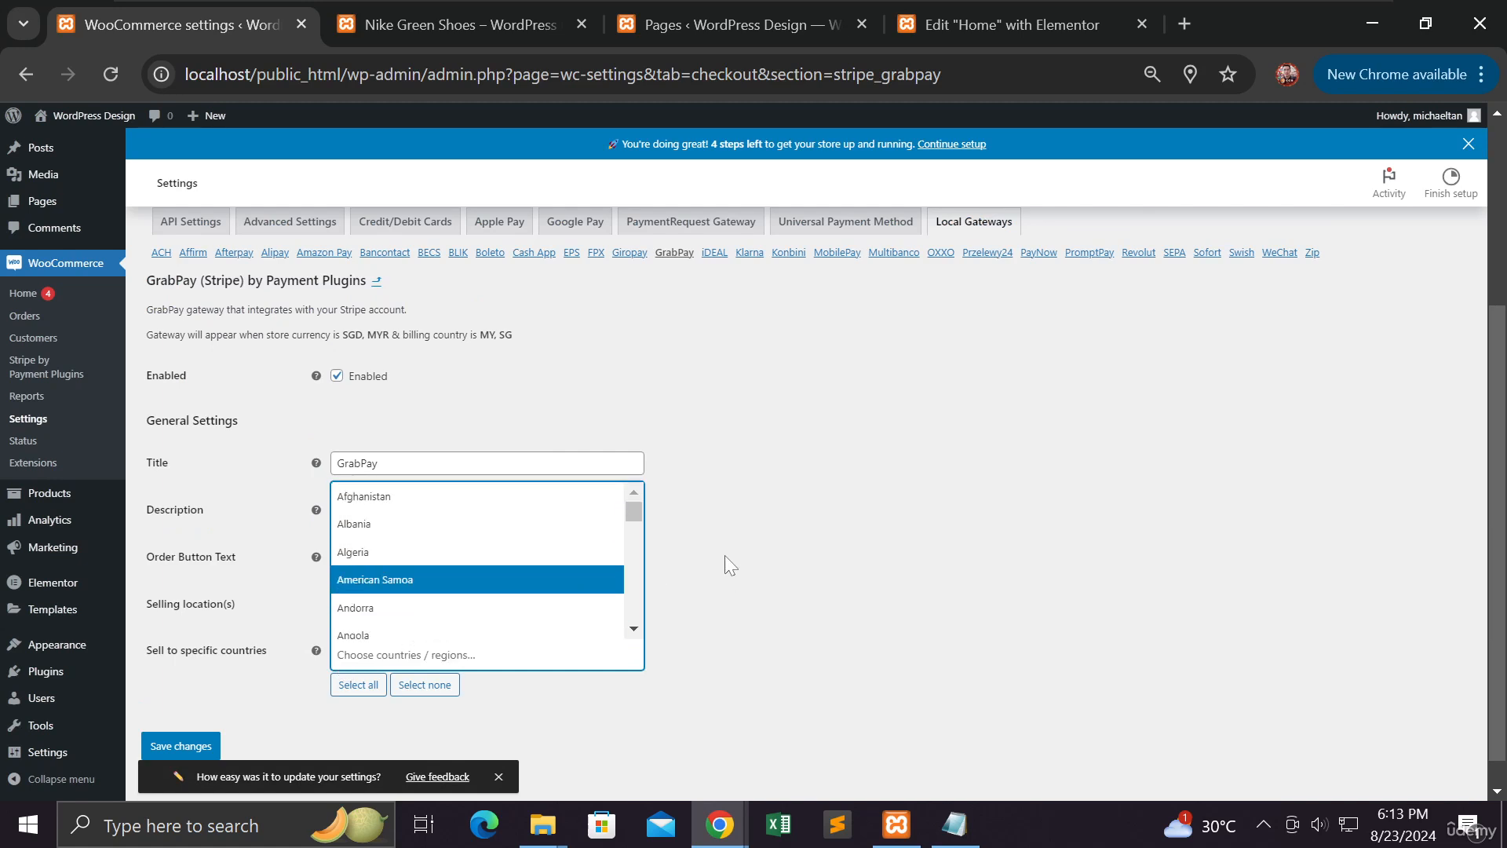
left_click(761, 529)
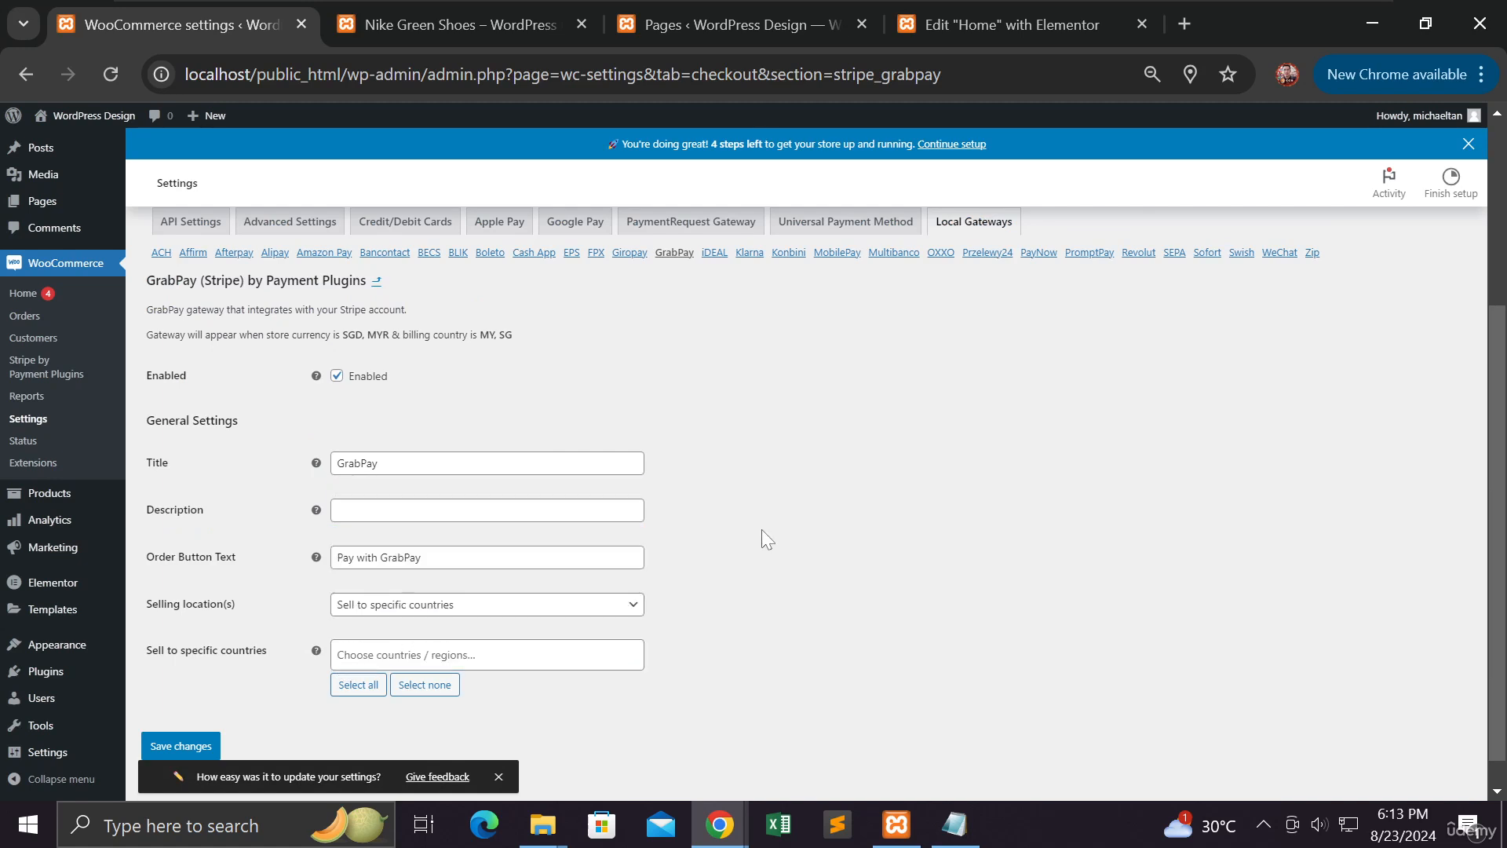
Cancel the Leave site prompt and save the GrabPay settings
scroll(757, 529, "up", 3)
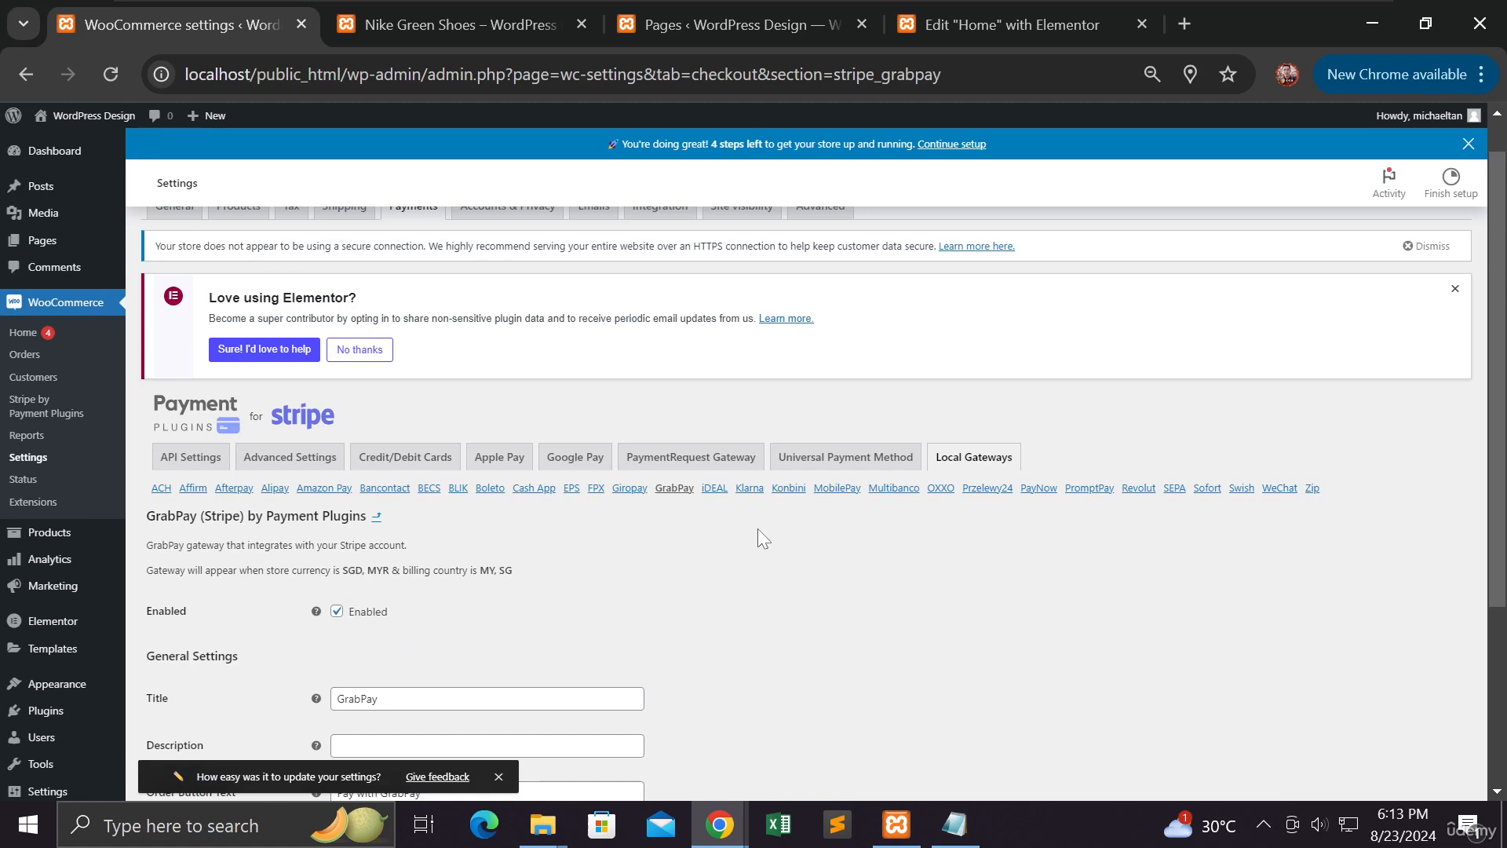
scroll(757, 529, "up", 1)
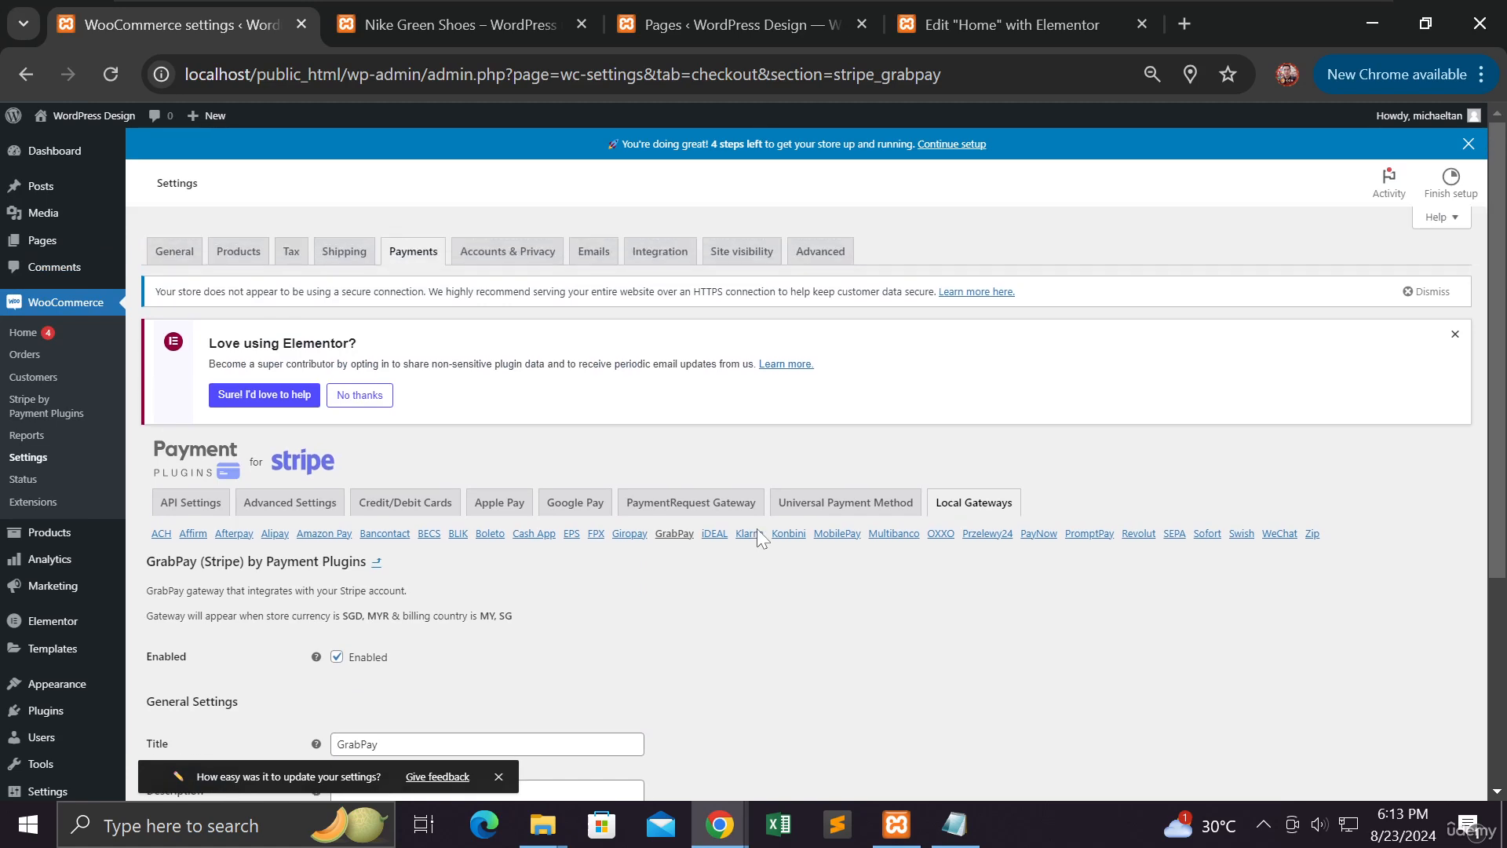
left_click(347, 264)
left_click(959, 225)
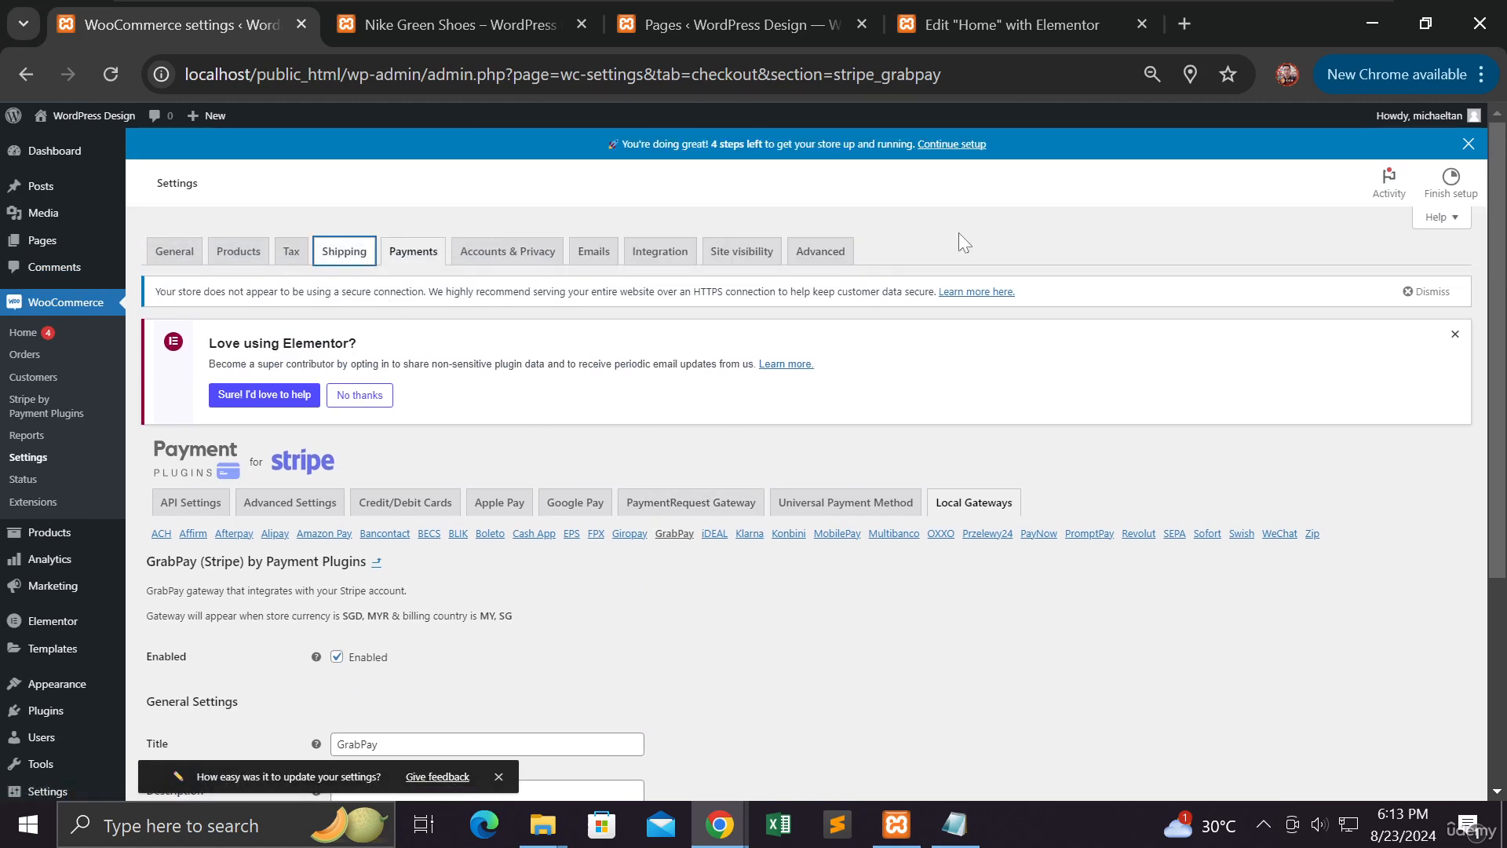
scroll(689, 472, "down", 4)
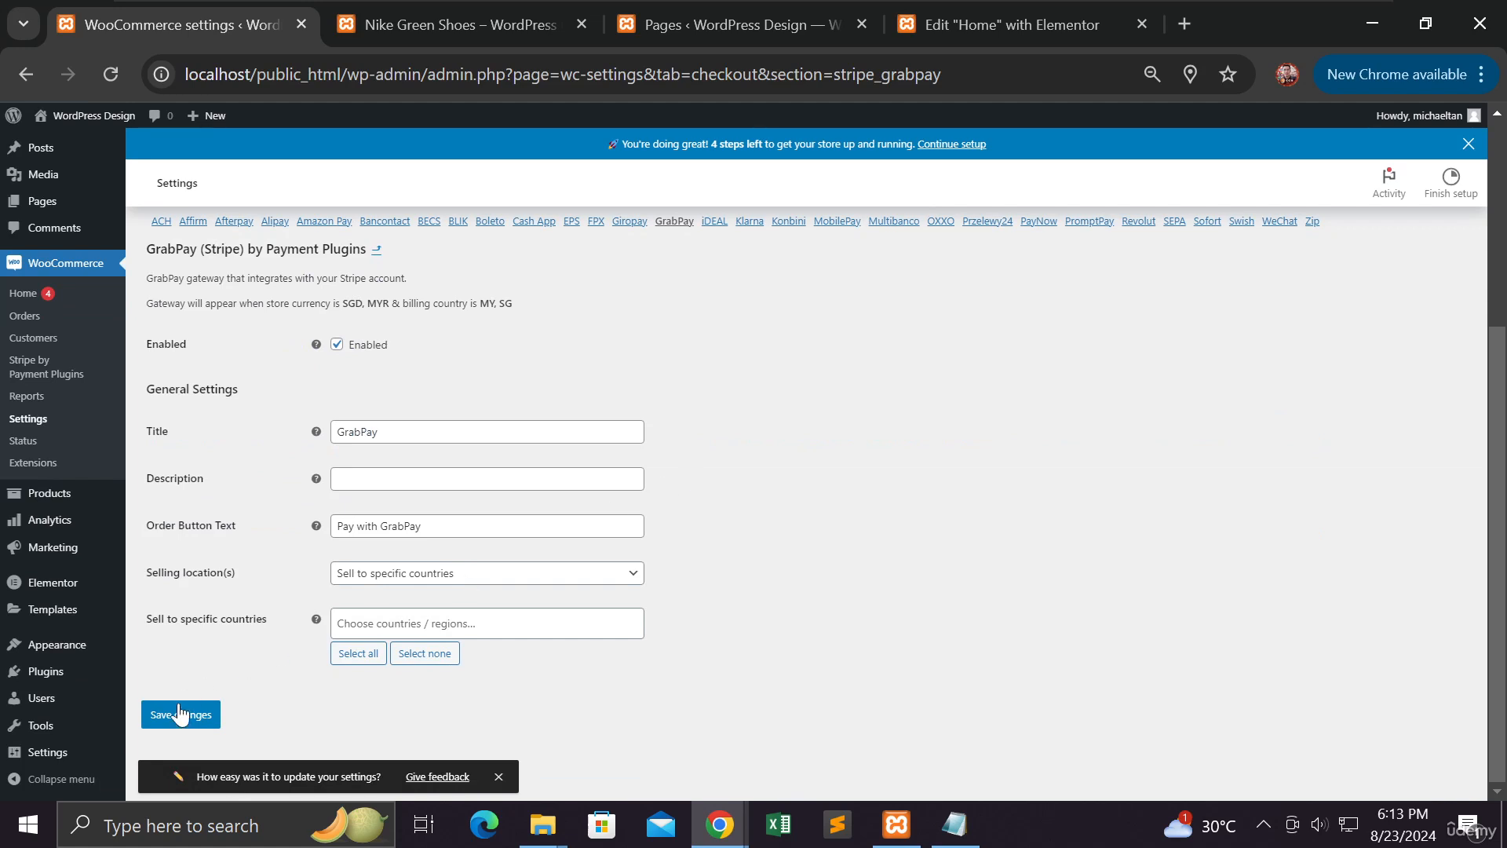
left_click(176, 716)
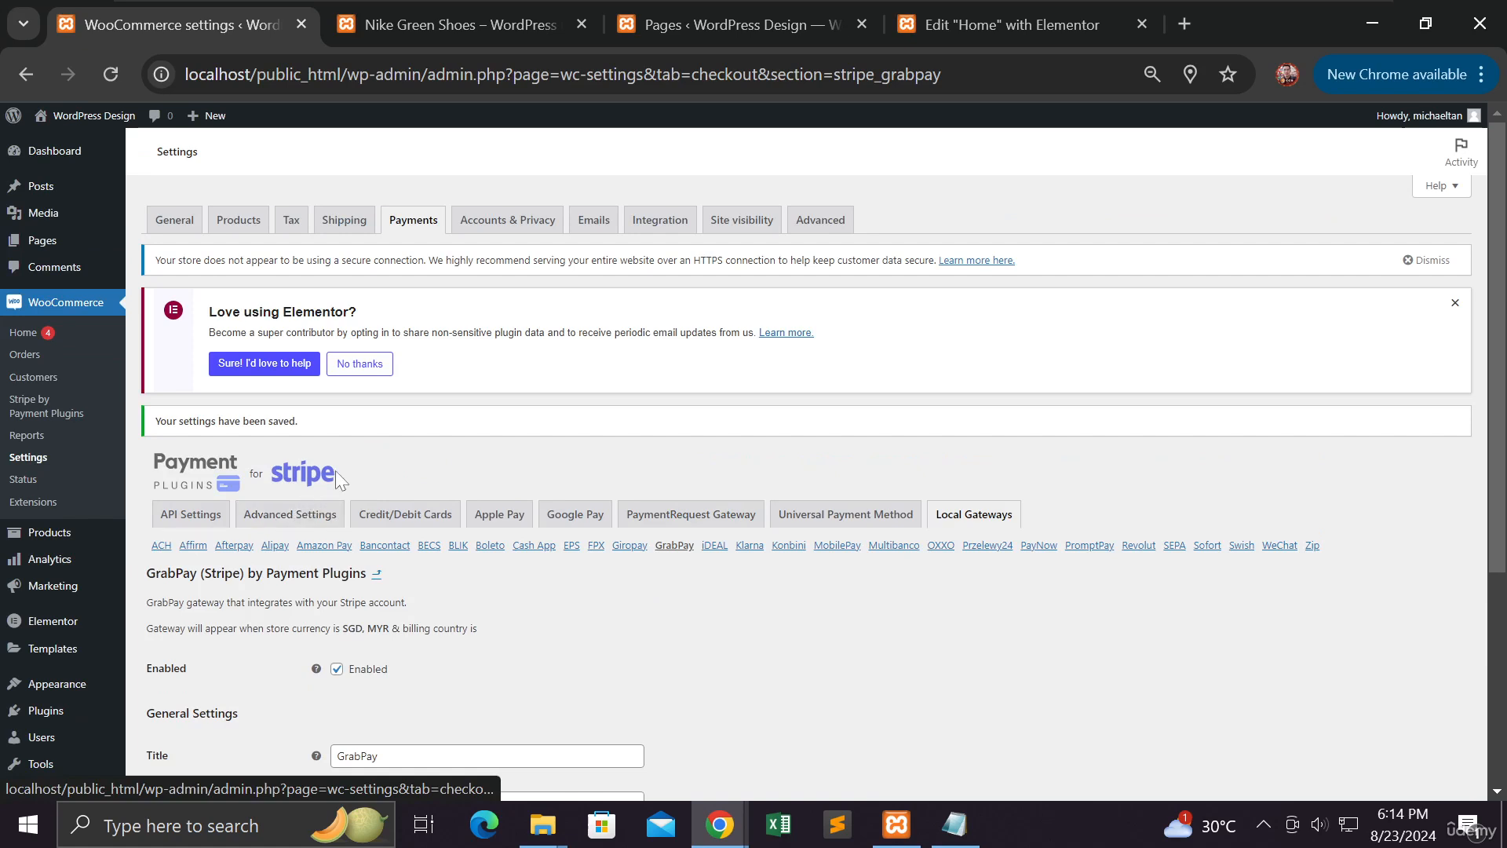
Return to Shipping and dismiss the shipping zones tour with Next and Done
left_click(353, 231)
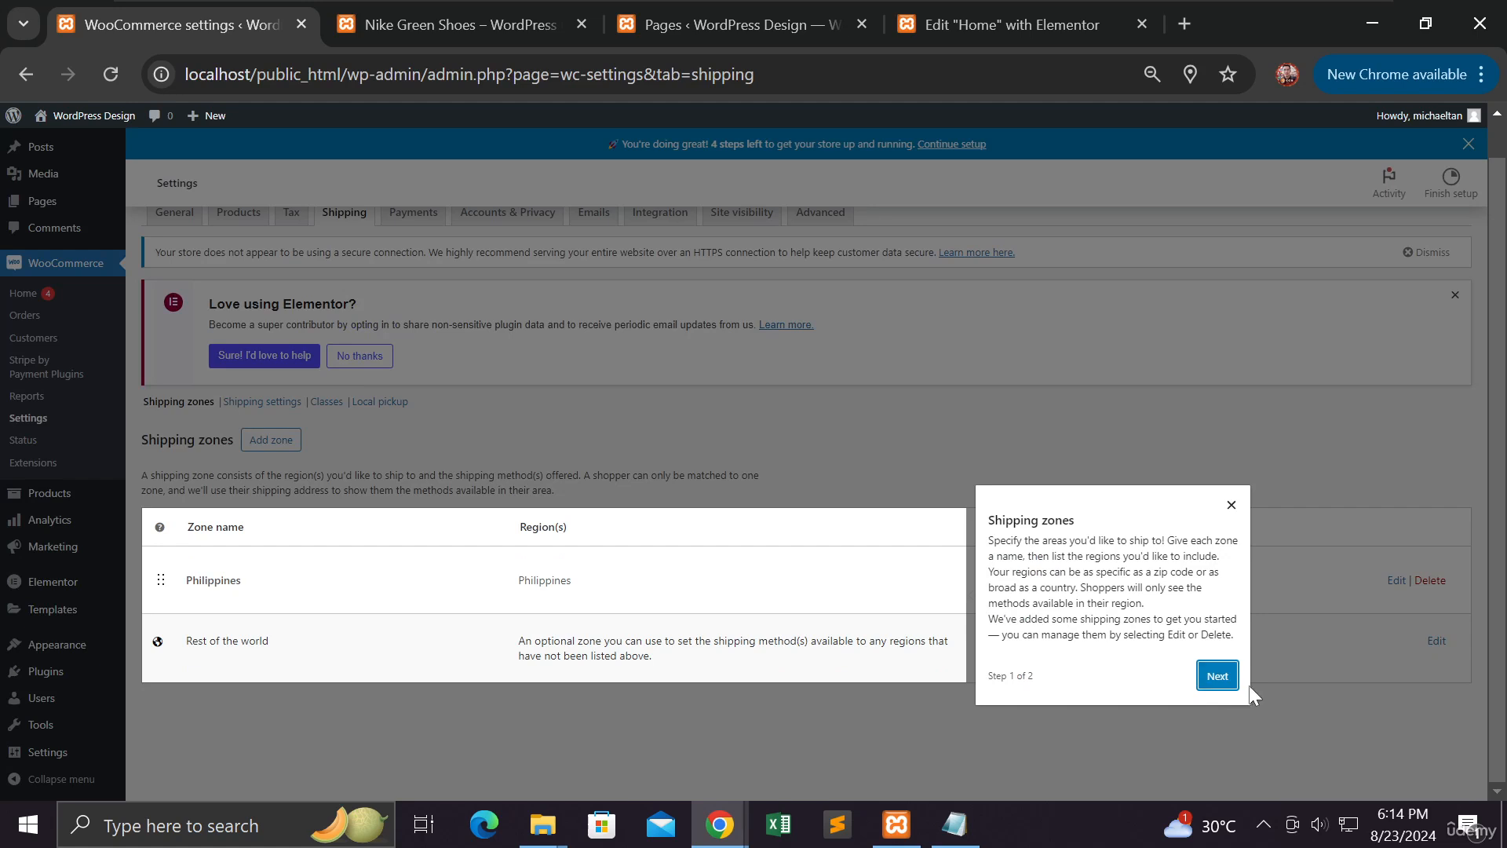
left_click(1218, 676)
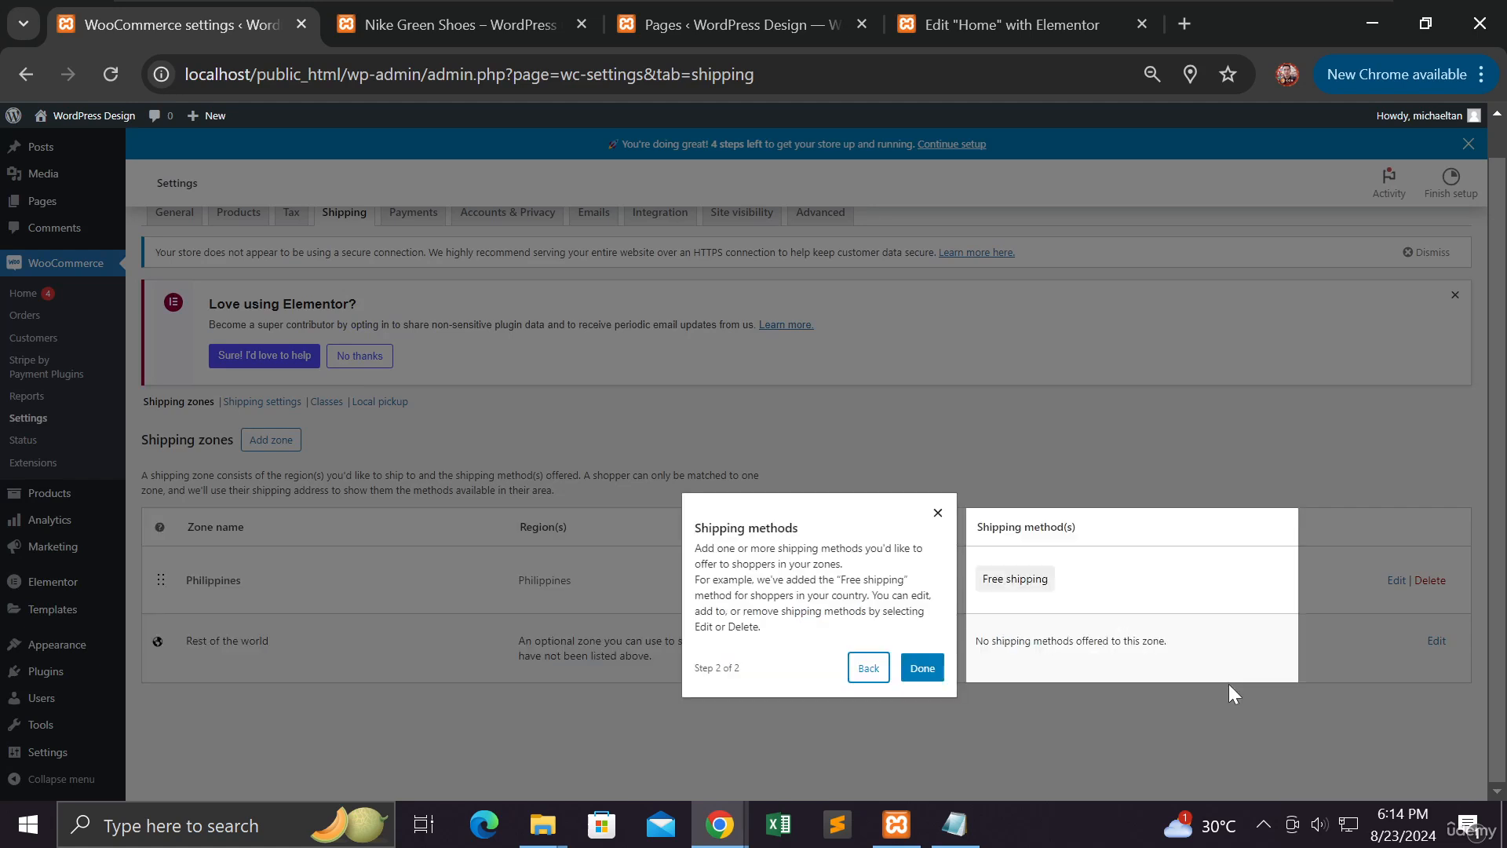
left_click(923, 669)
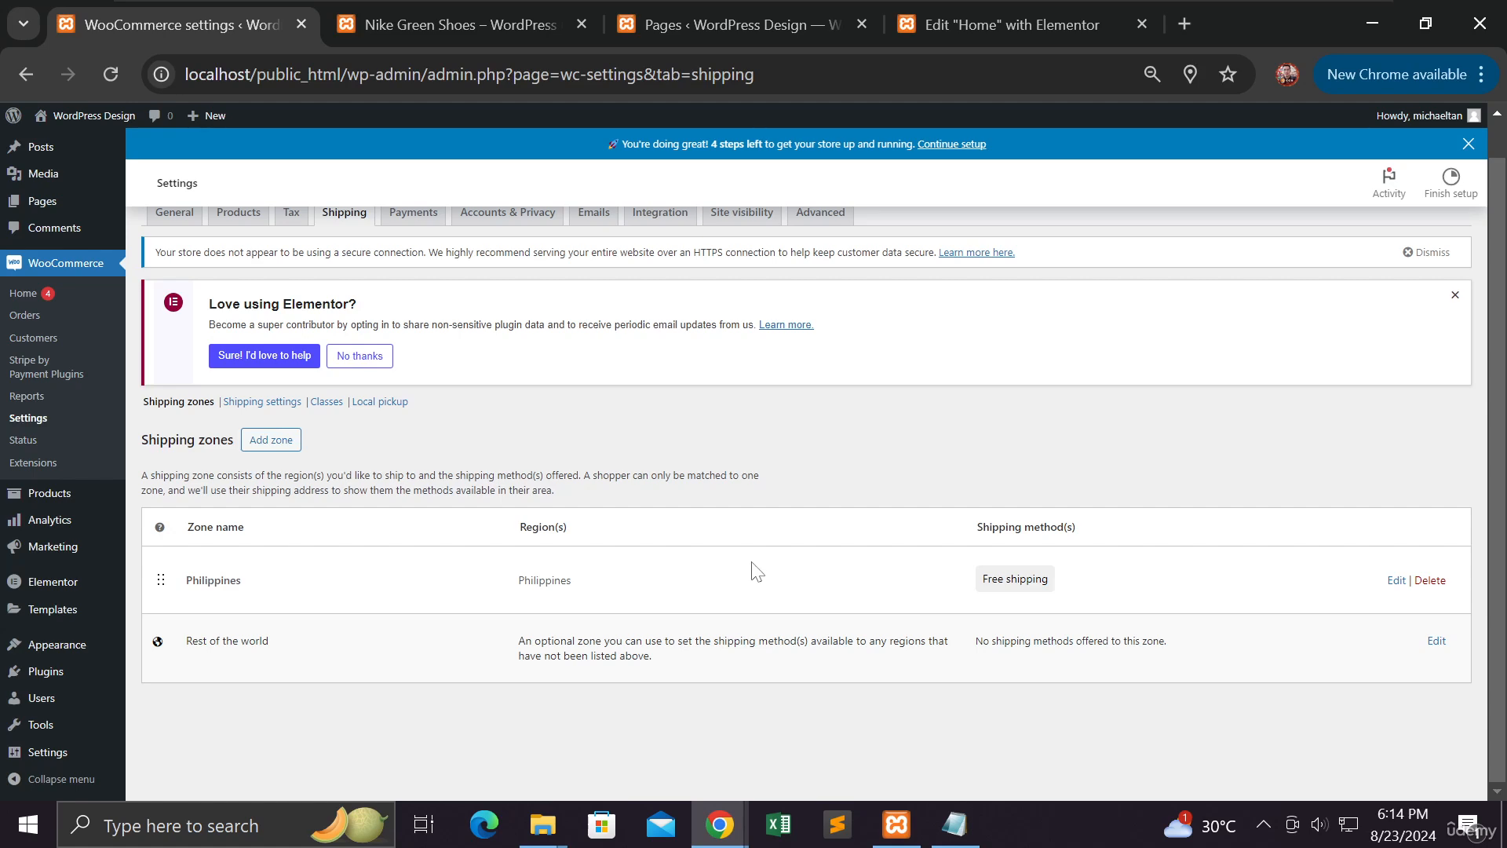
scroll(718, 548, "up", 1)
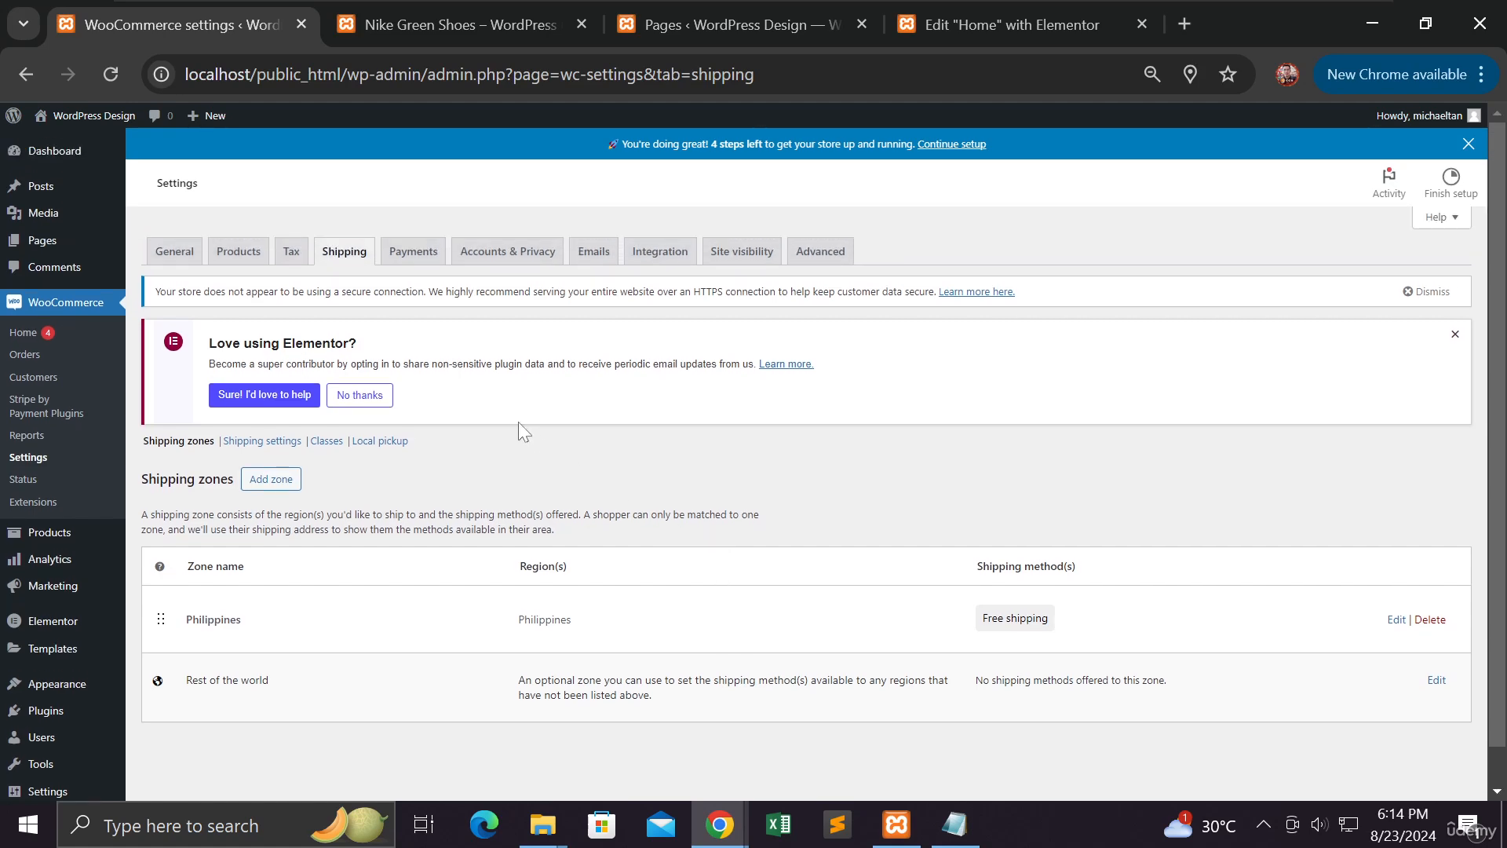
Check Payments, where Direct bank transfer and Cash on delivery are off, then open Accounts & Privacy
left_click(424, 259)
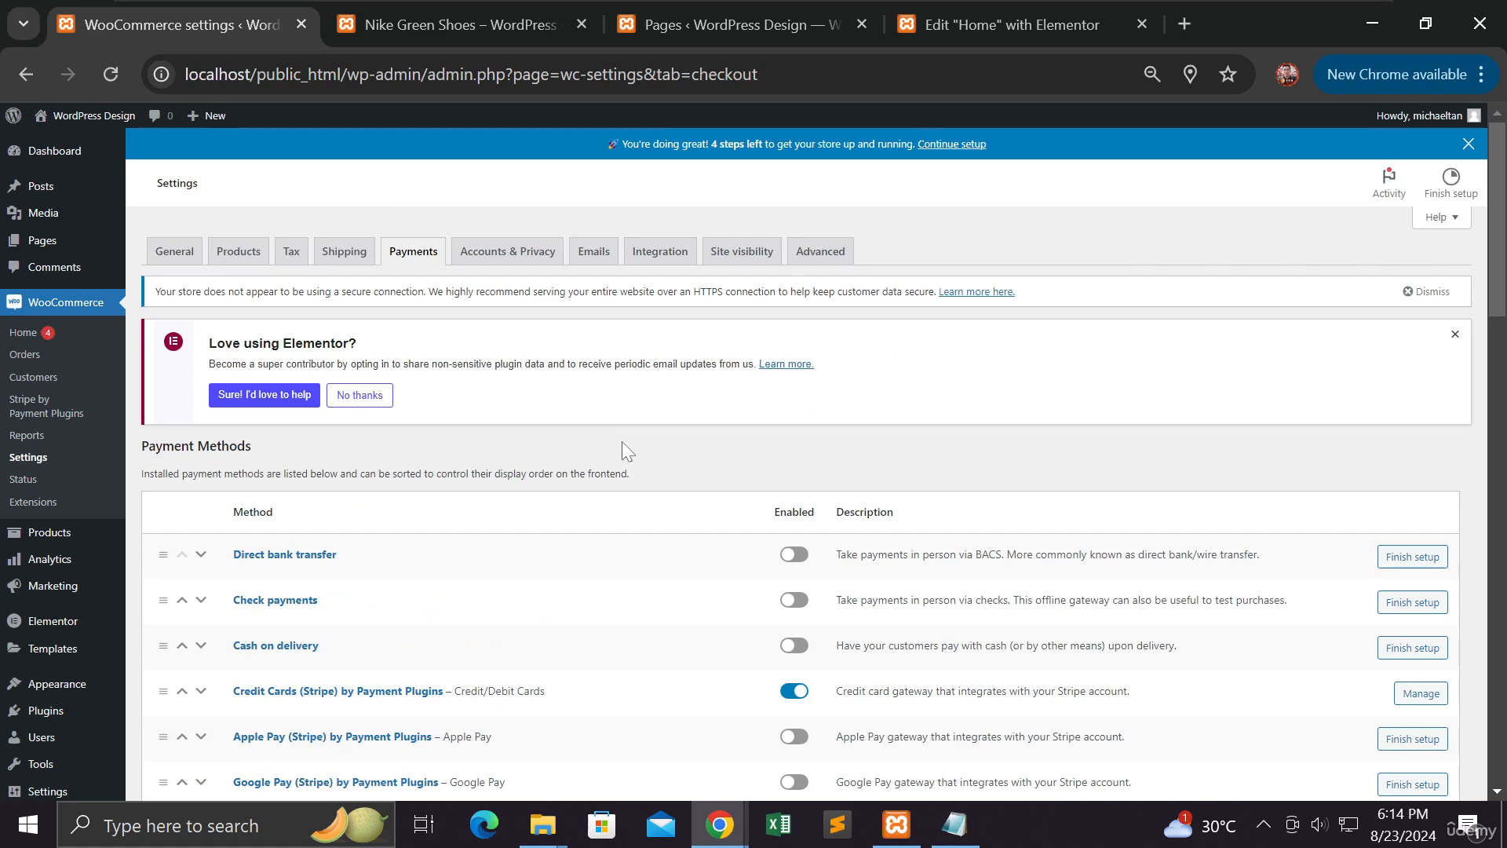
scroll(621, 442, "down", 6)
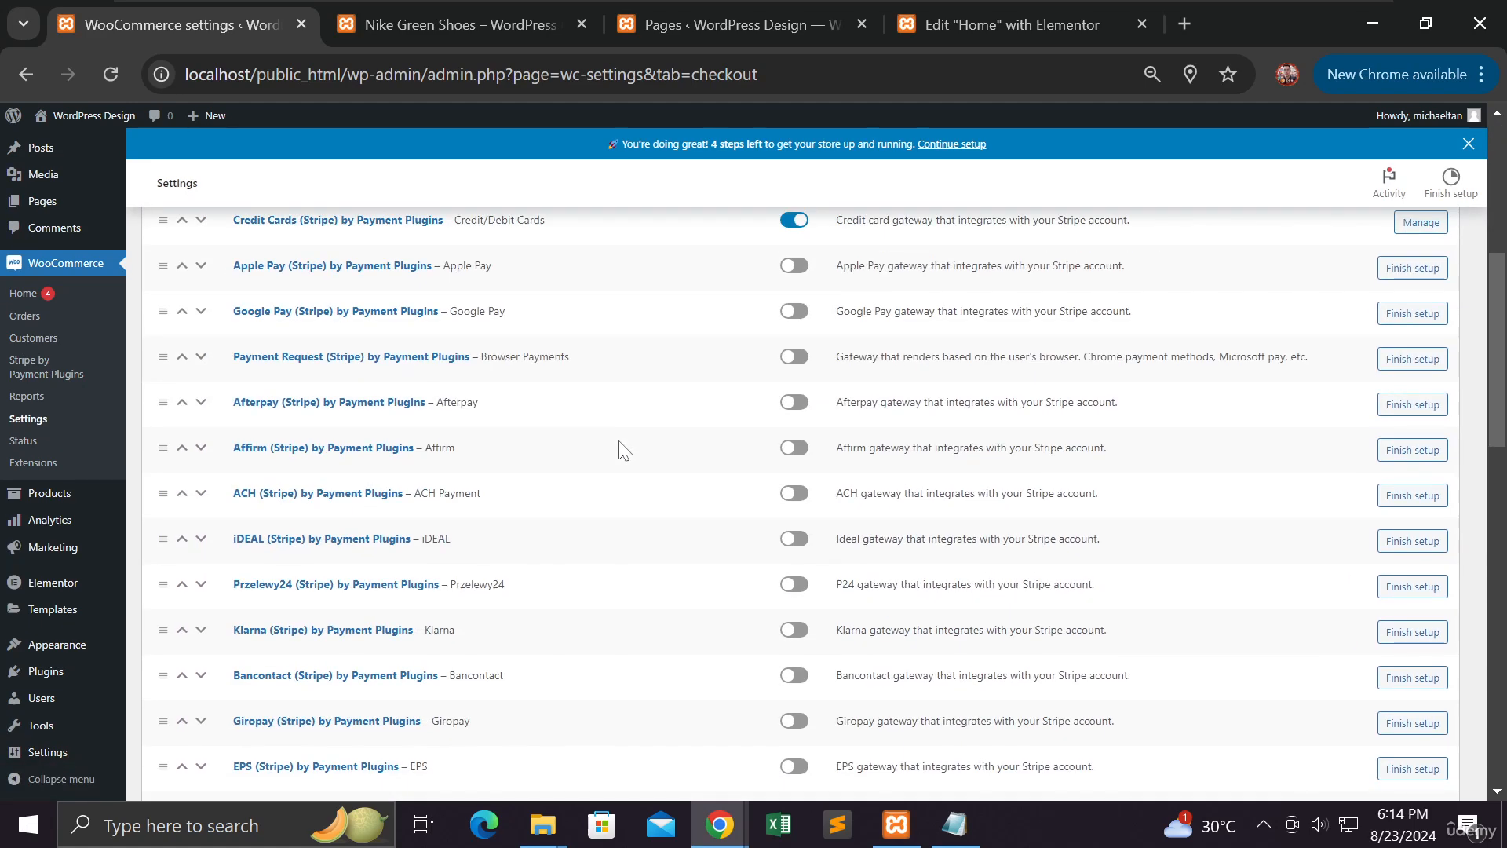
scroll(622, 449, "up", 6)
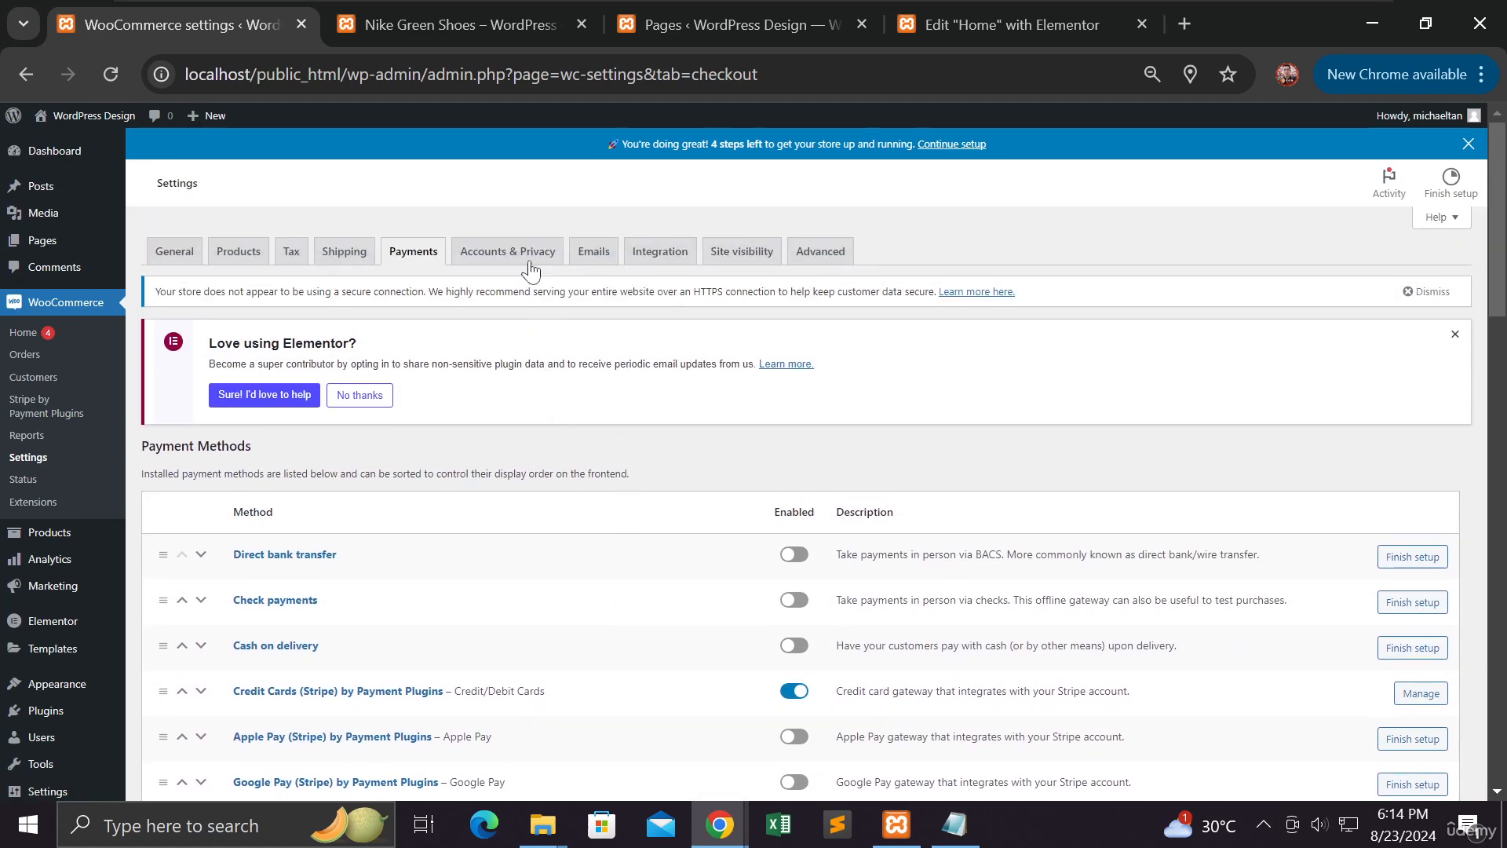
left_click(530, 267)
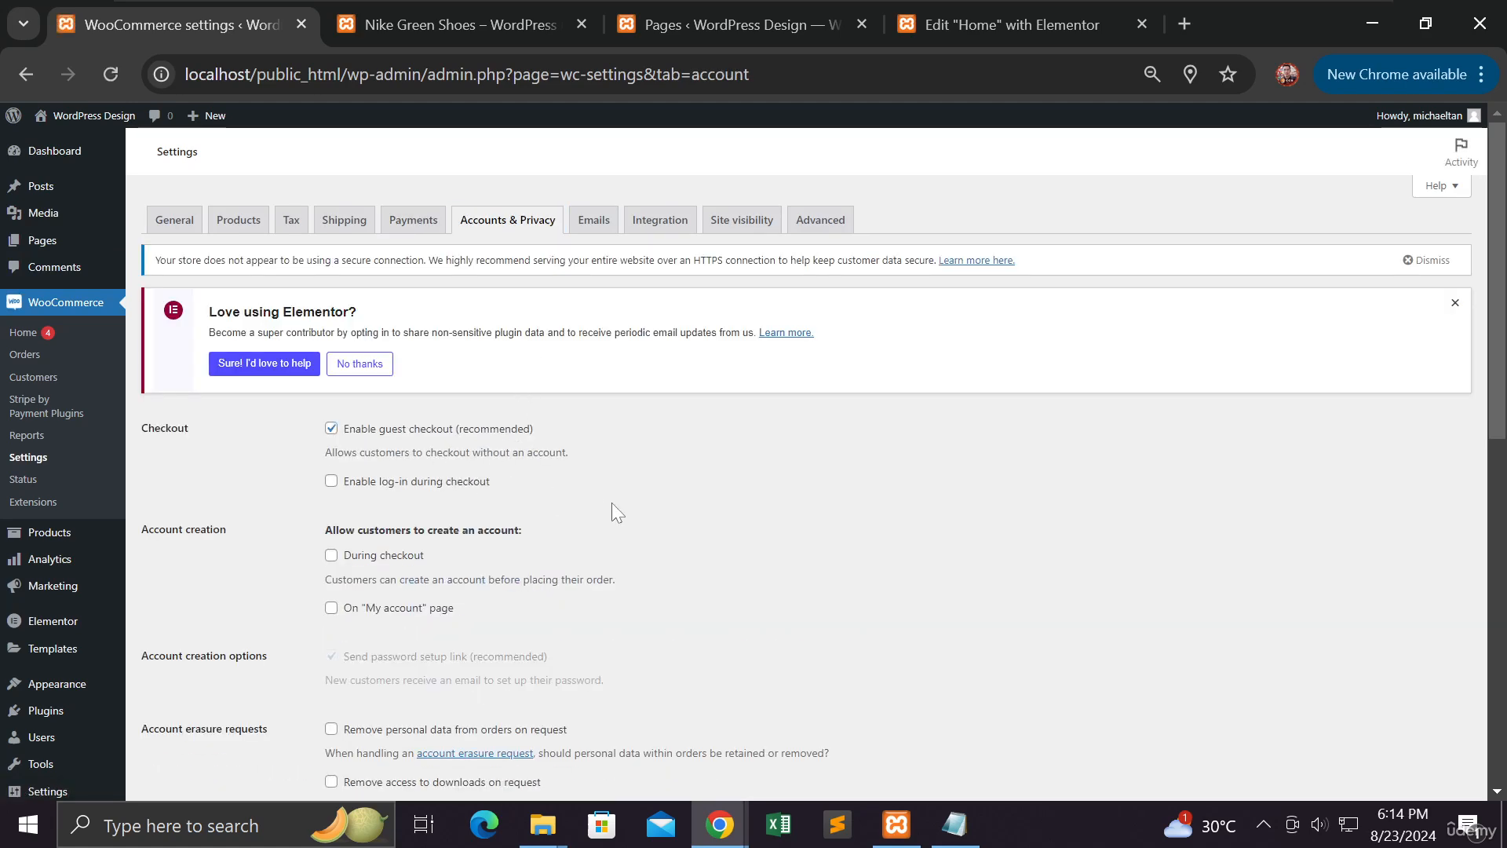
Allow account creation on the My account page and save the Accounts & Privacy settings
scroll(620, 522, "down", 1)
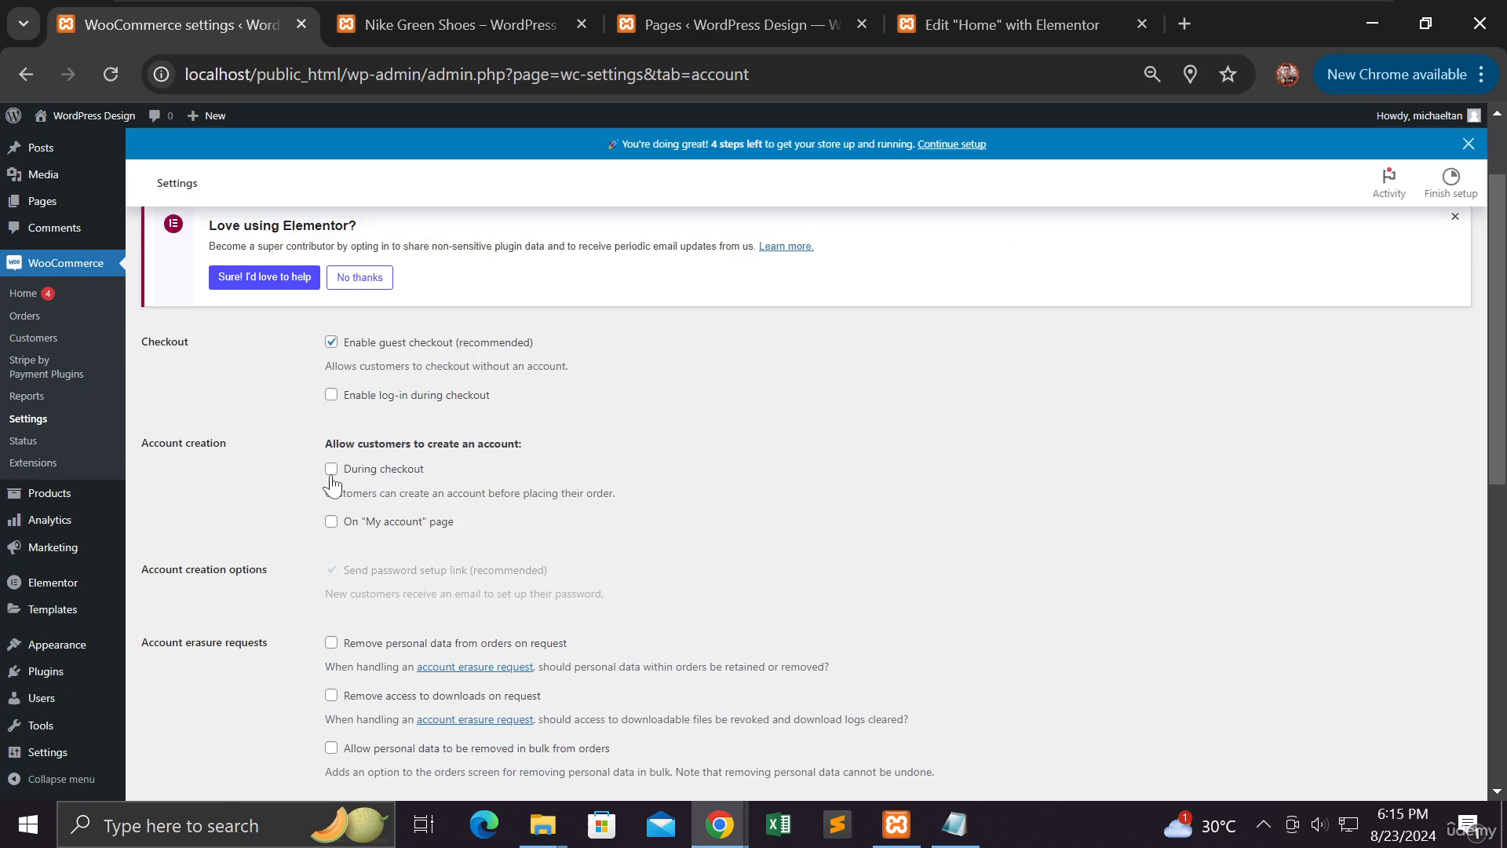
left_click(332, 523)
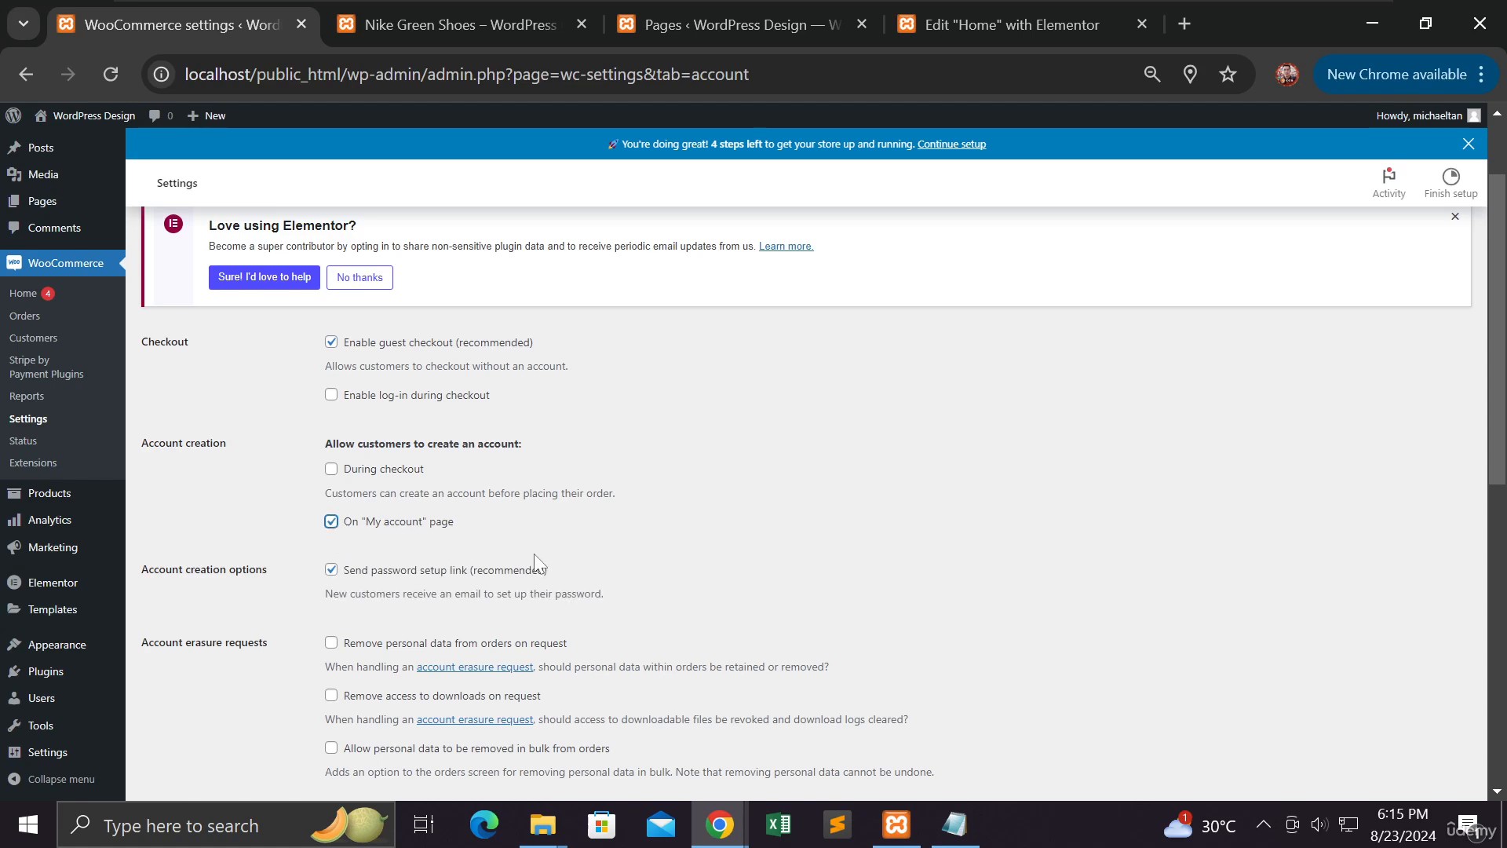
scroll(535, 559, "down", 3)
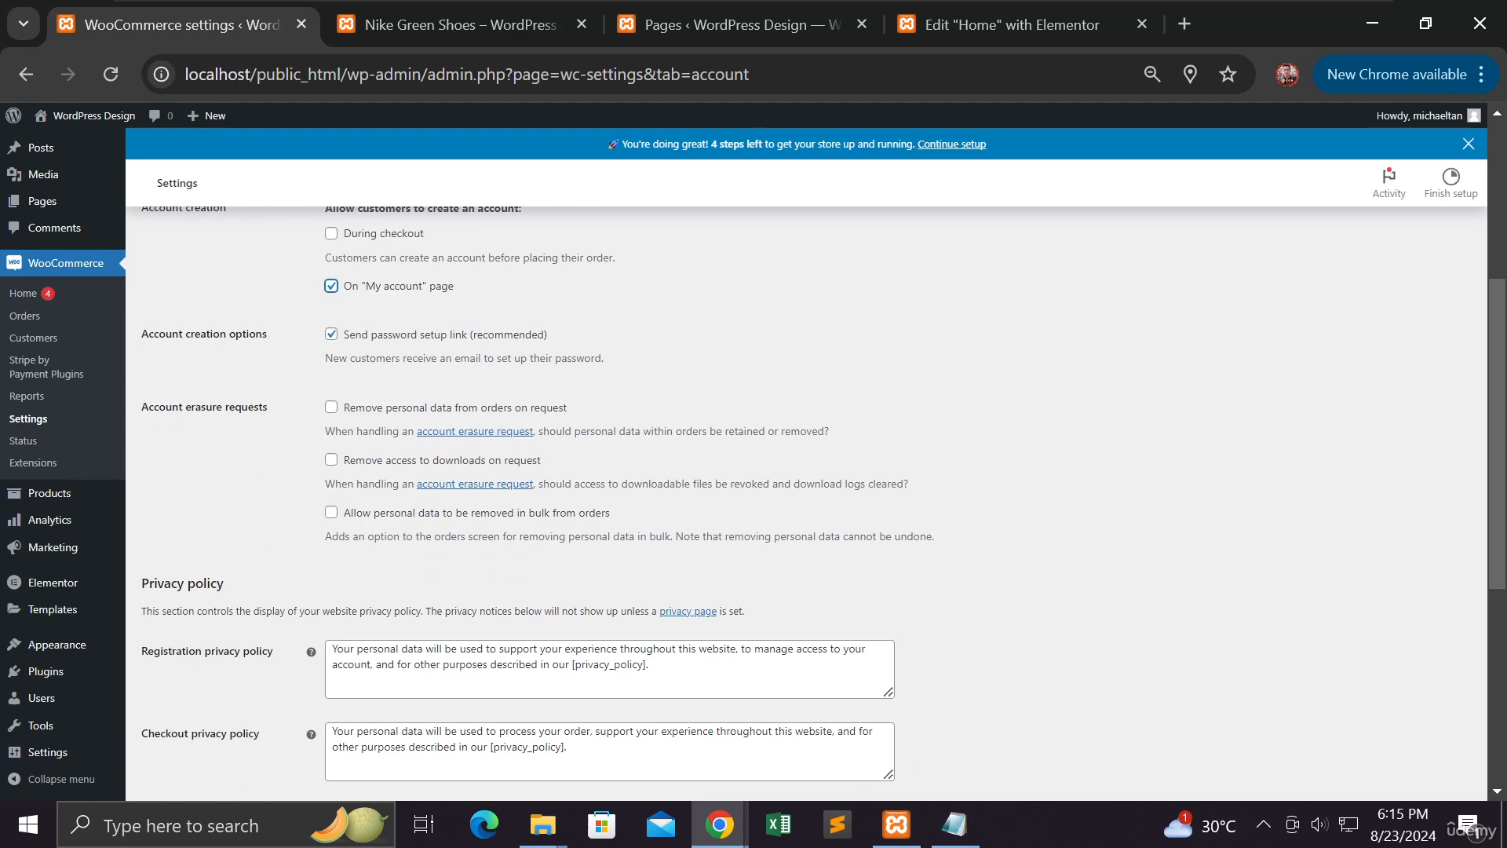
scroll(403, 552, "down", 3)
scroll(402, 553, "down", 3)
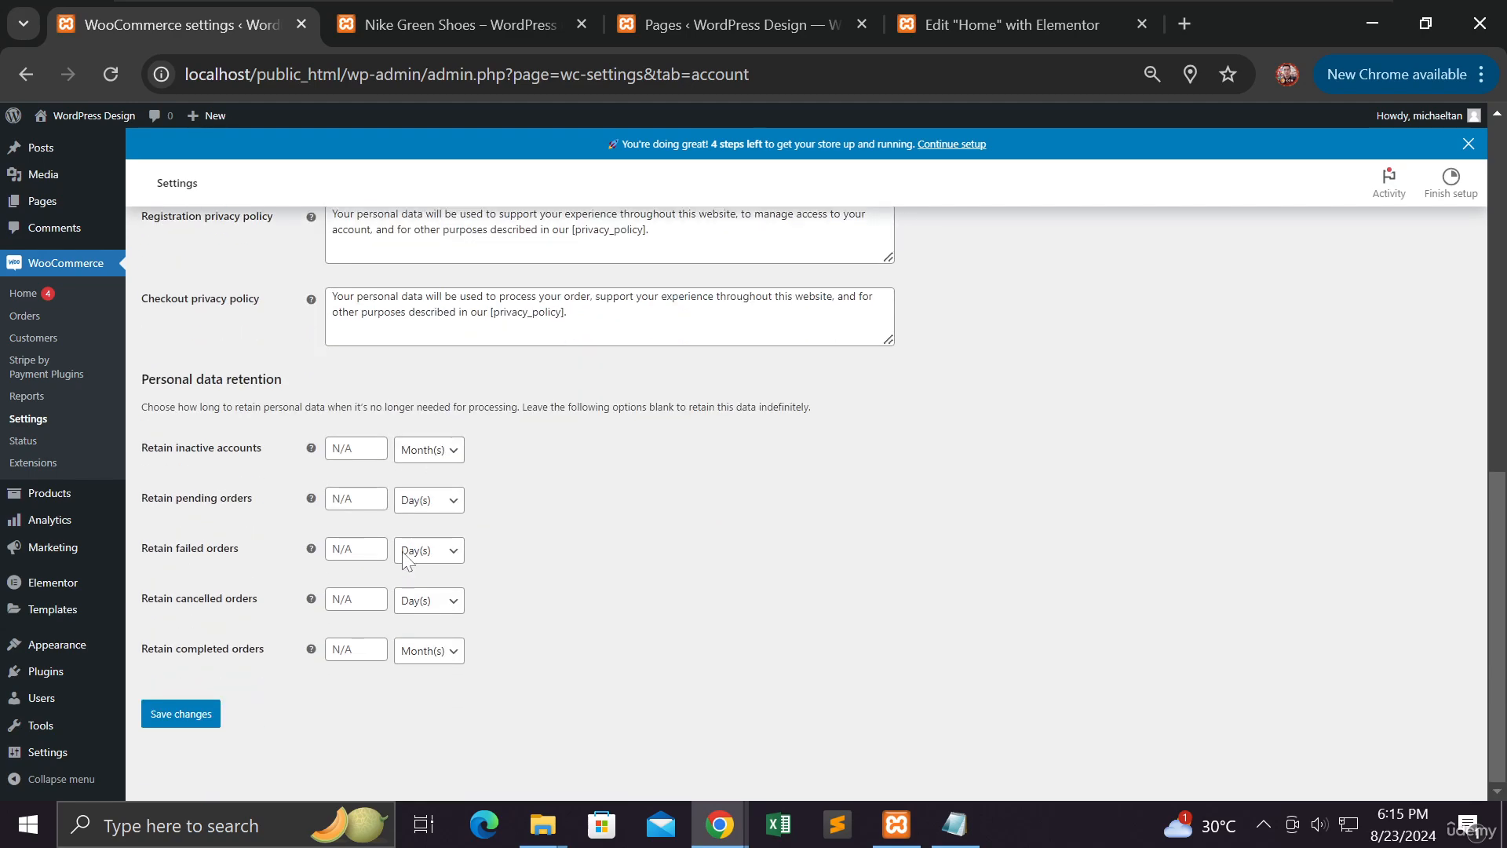
left_click(196, 727)
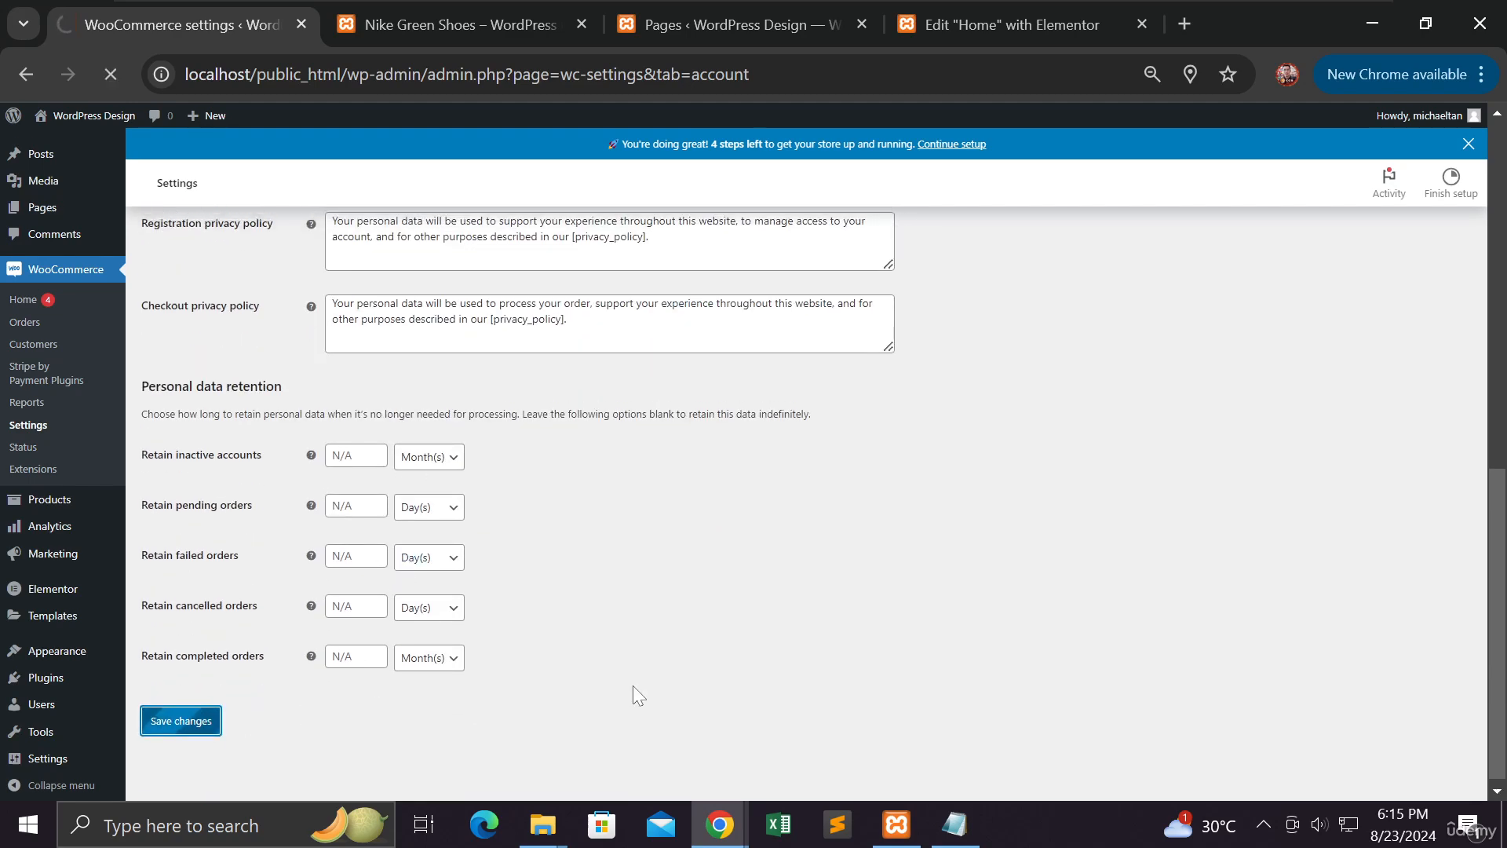
scroll(631, 686, "up", 10)
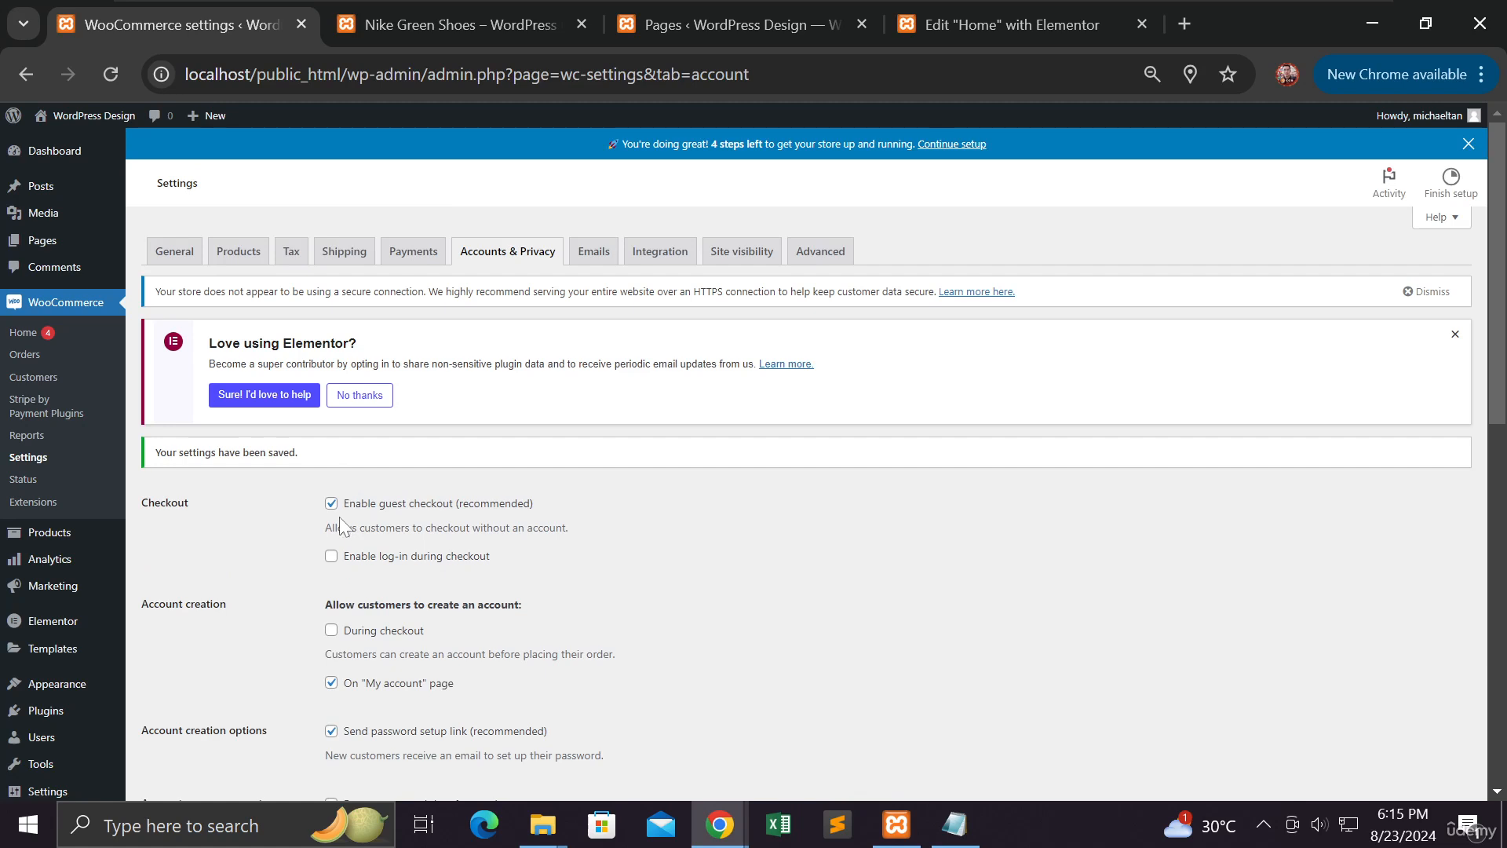
Look through the Emails and Integration settings, ending on Site visibility set to Coming soon
left_click(612, 258)
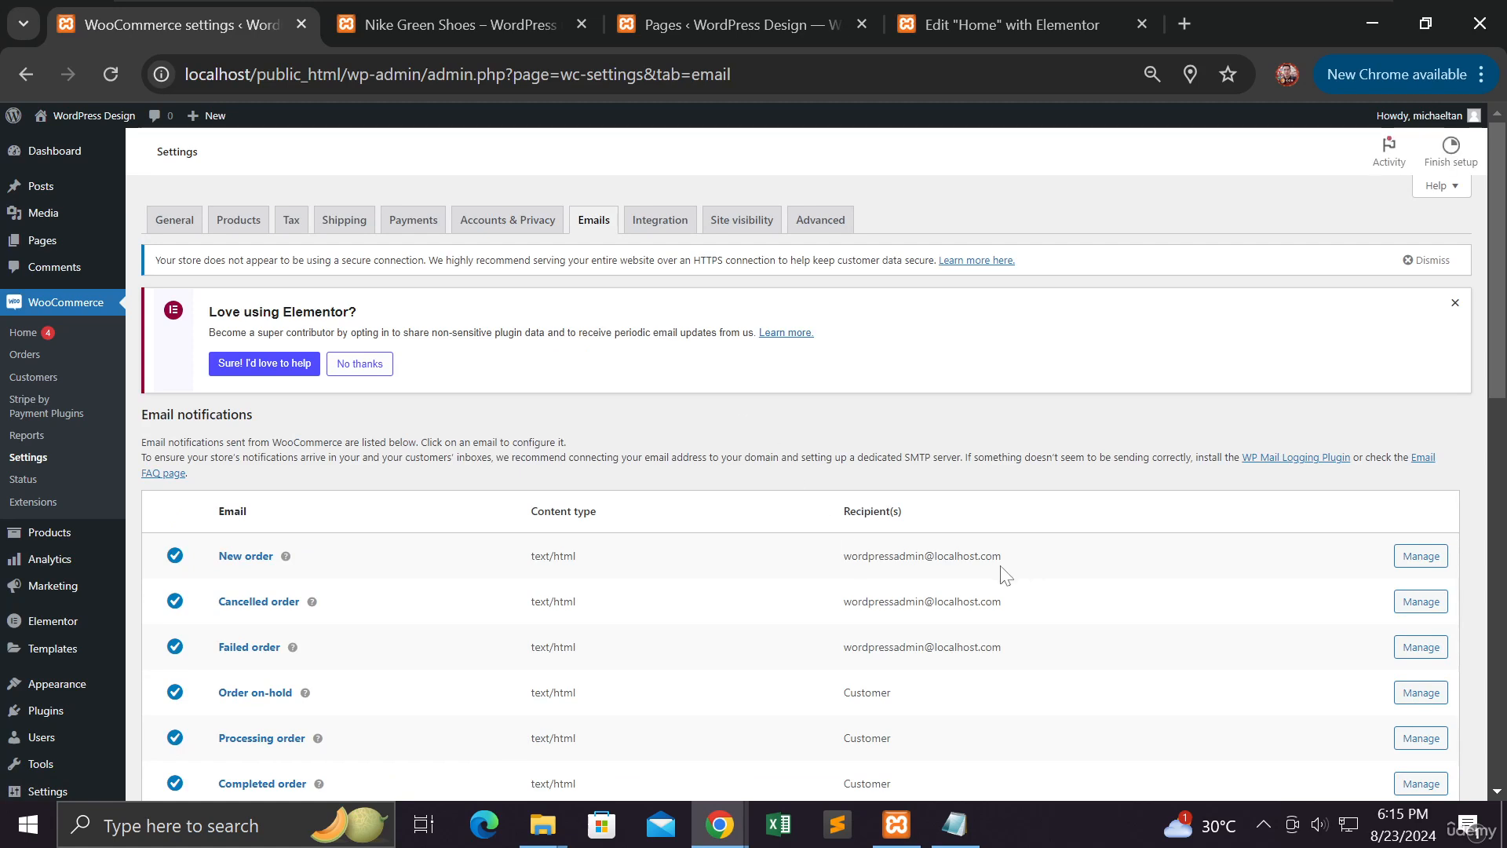
left_click_drag(1001, 566, 834, 568)
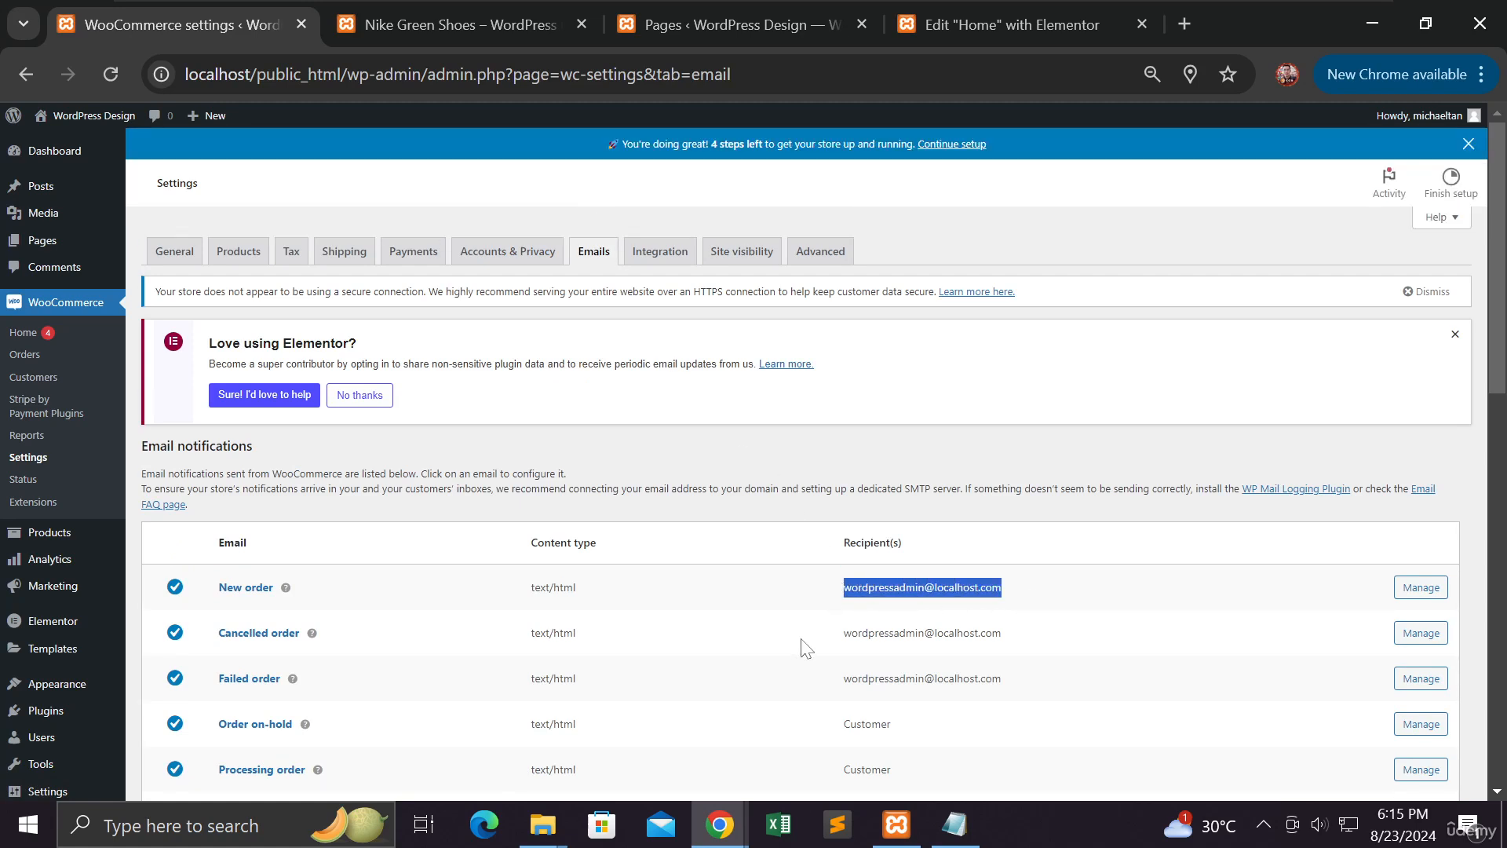
left_click(670, 271)
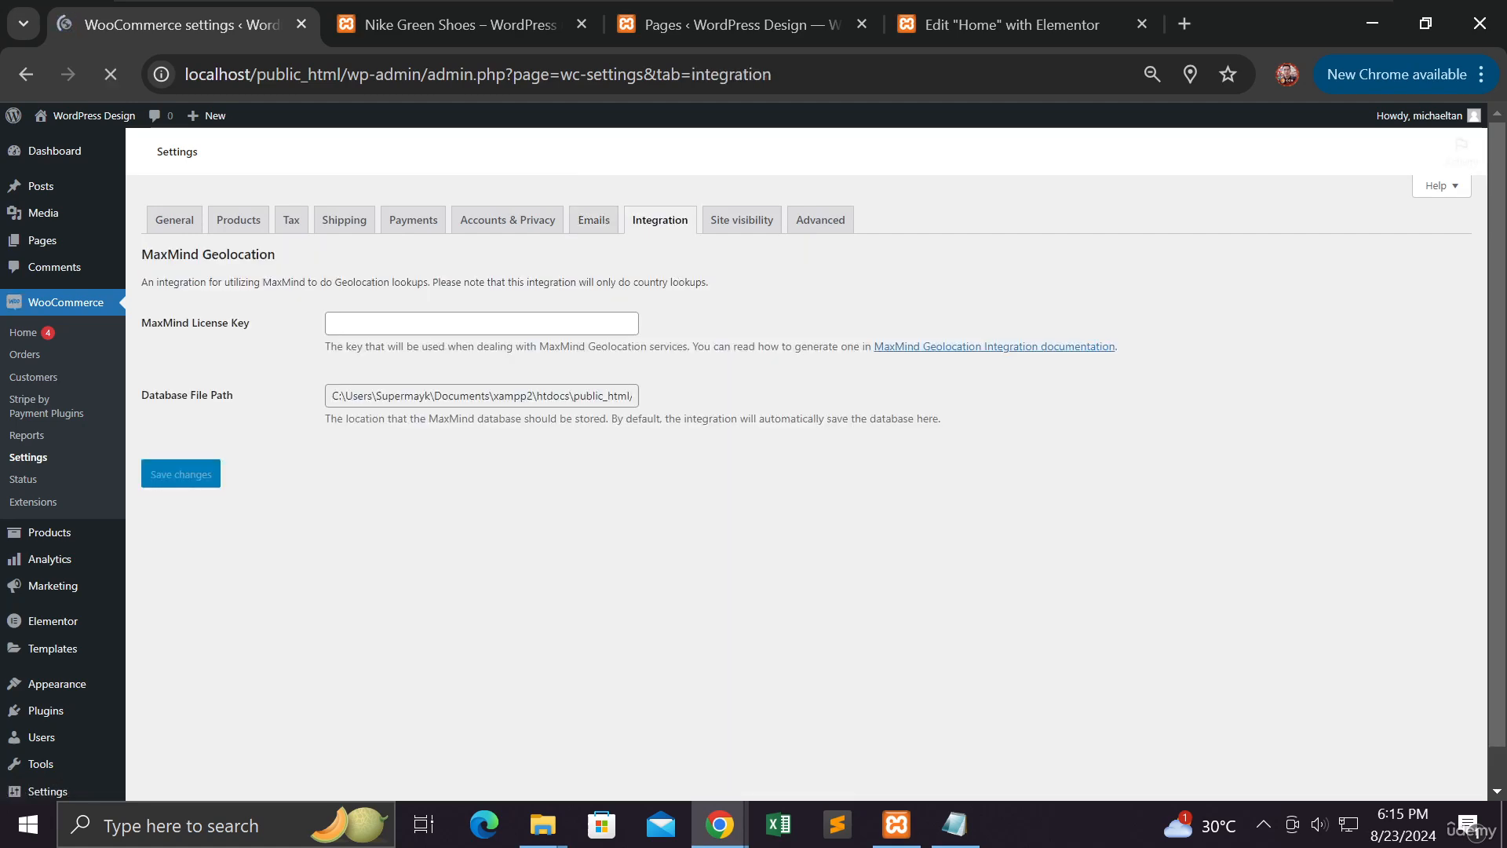
left_click(741, 228)
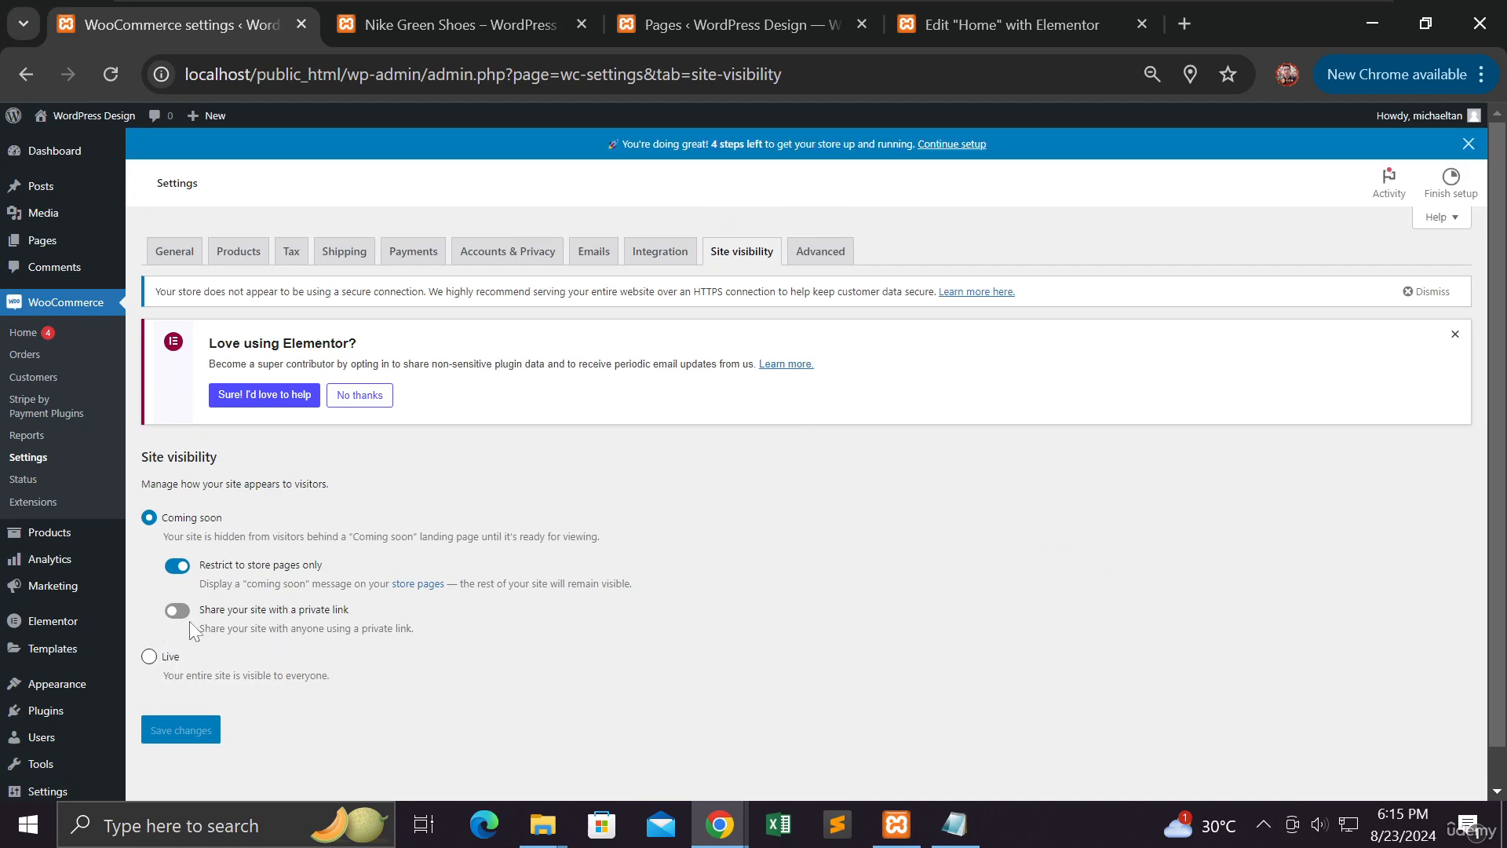
Set site visibility to Live and save, then view Advanced page setup for Cart, Checkout, My account
left_click(149, 657)
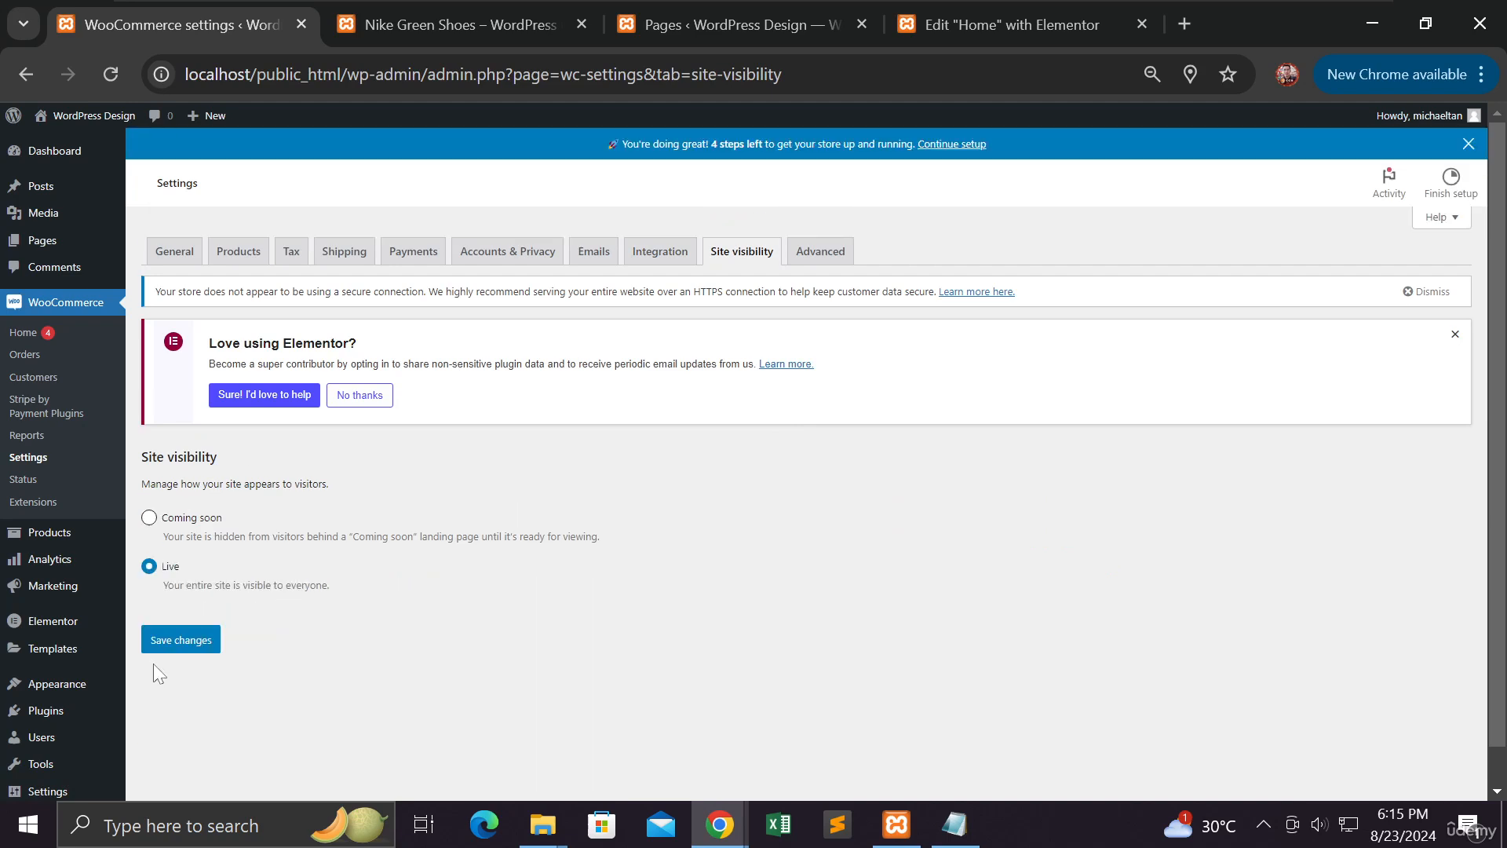
left_click(167, 645)
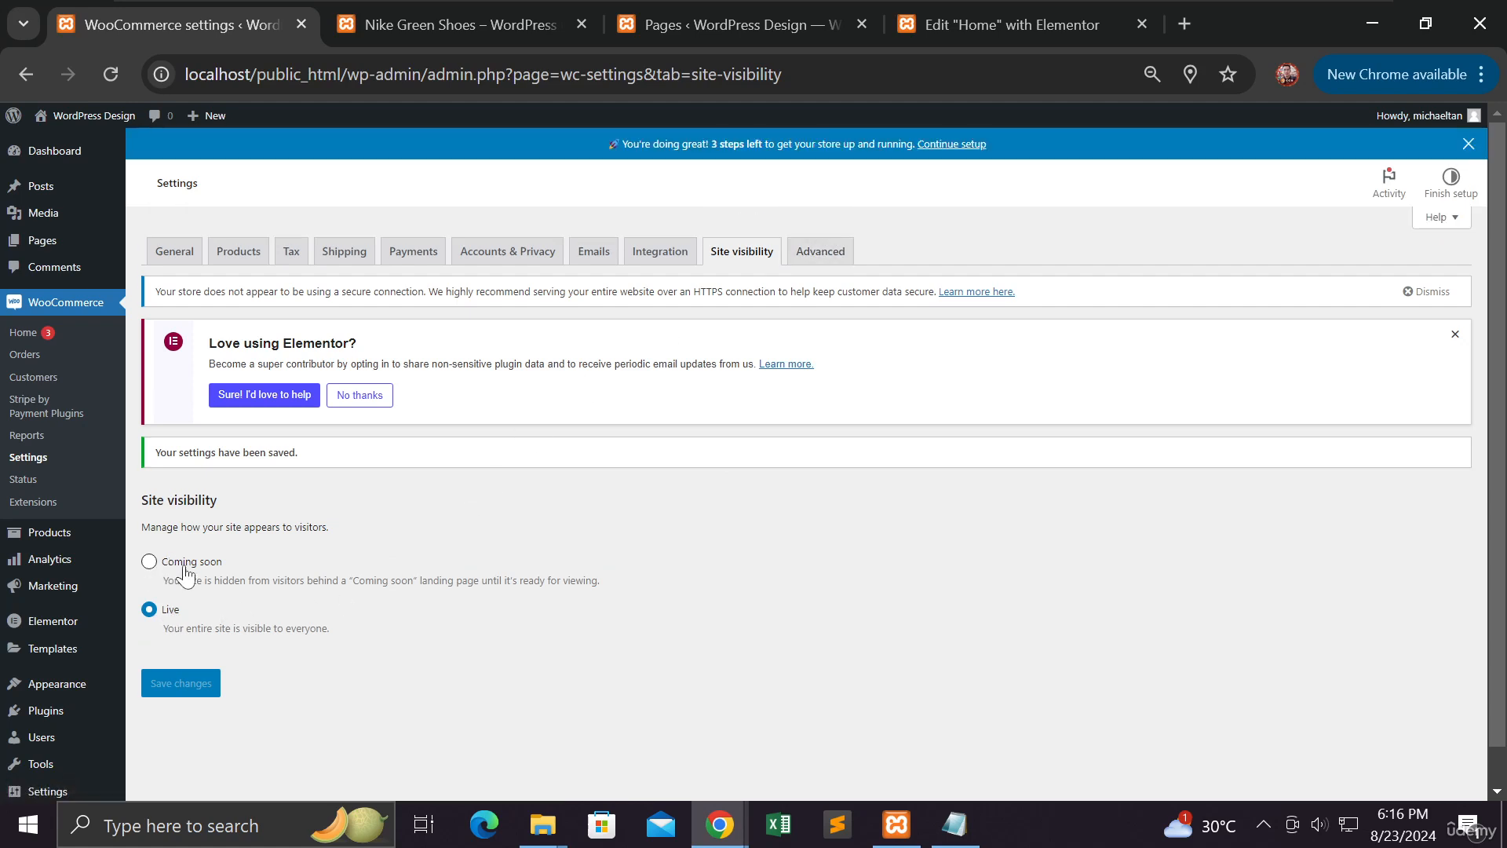
left_click(819, 251)
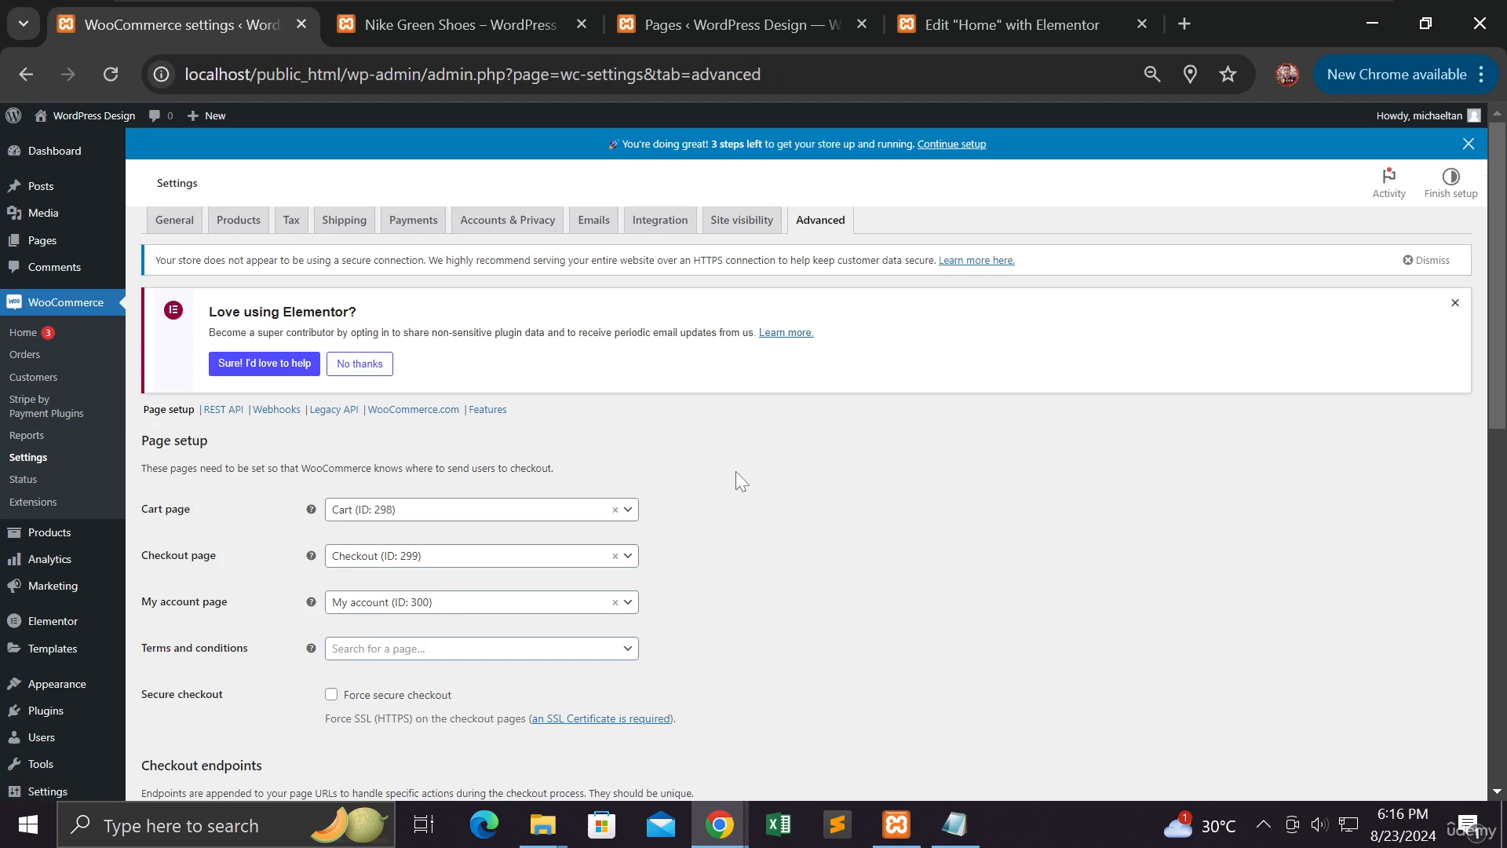
scroll(737, 469, "down", 2)
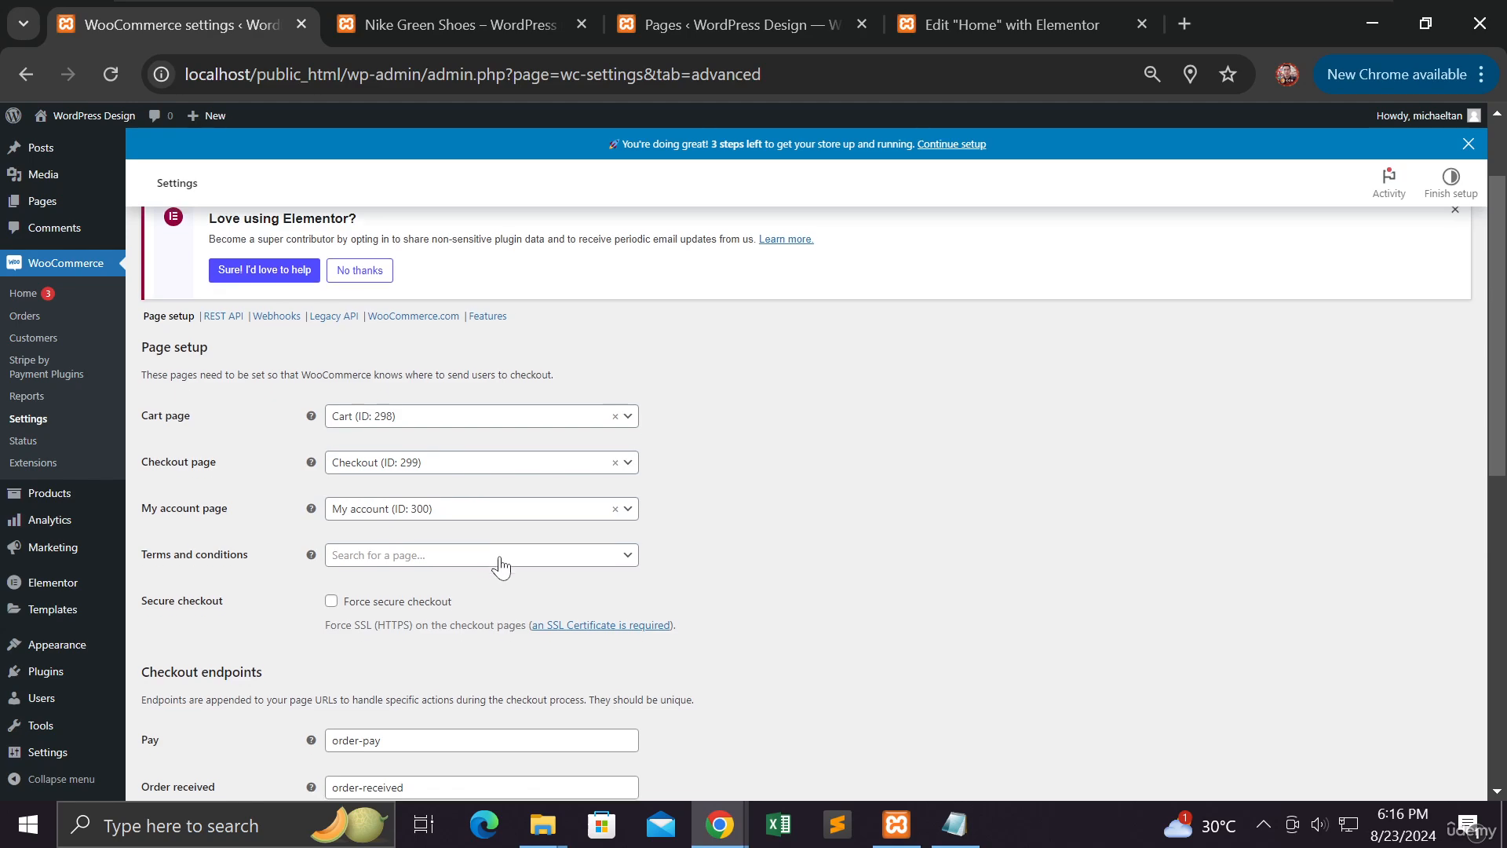
scroll(497, 563, "down", 3)
scroll(500, 557, "down", 6)
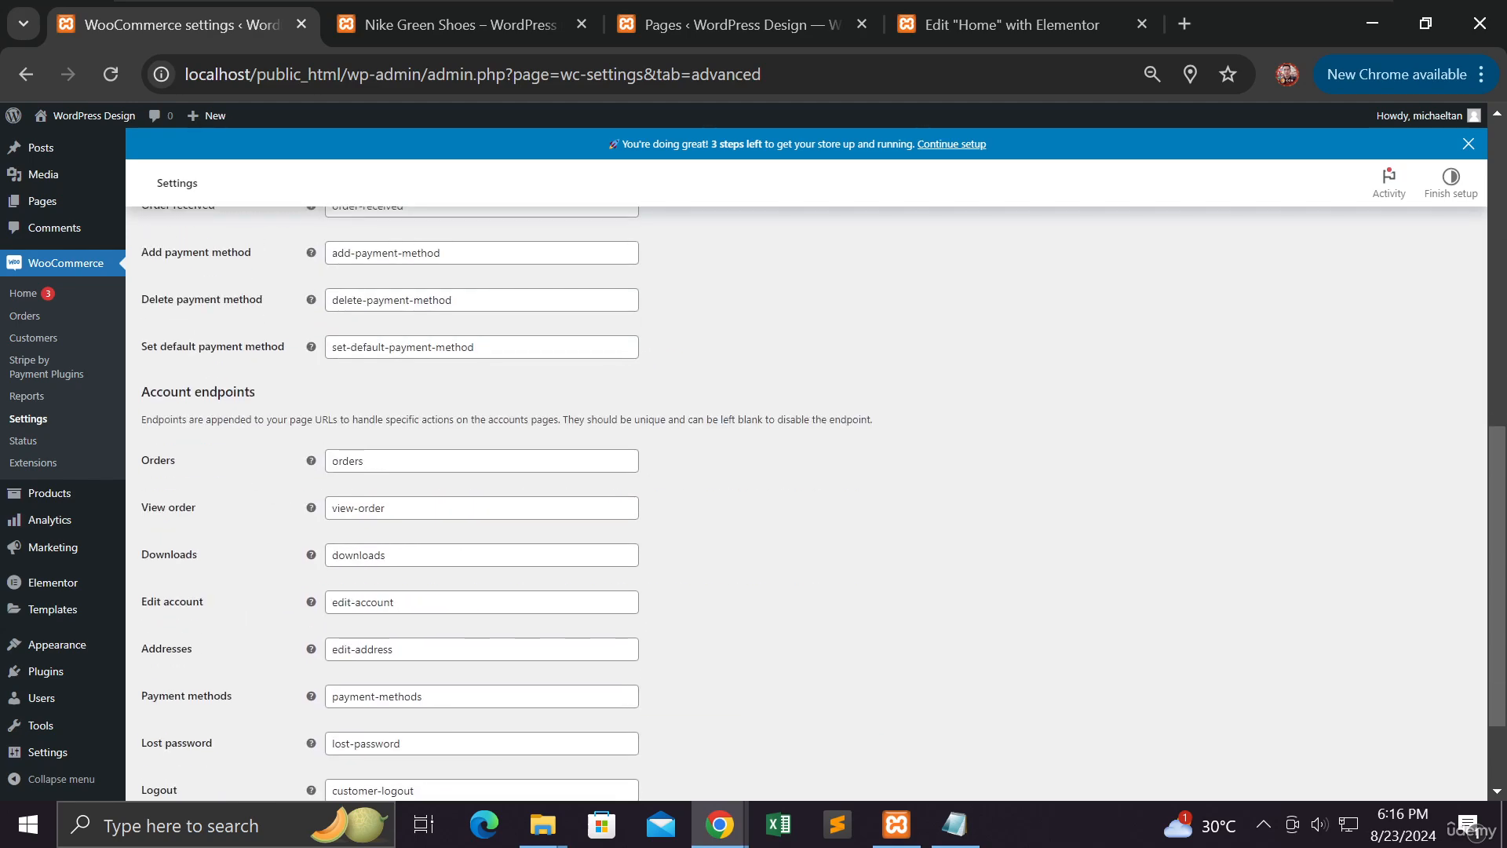
scroll(503, 559, "up", 12)
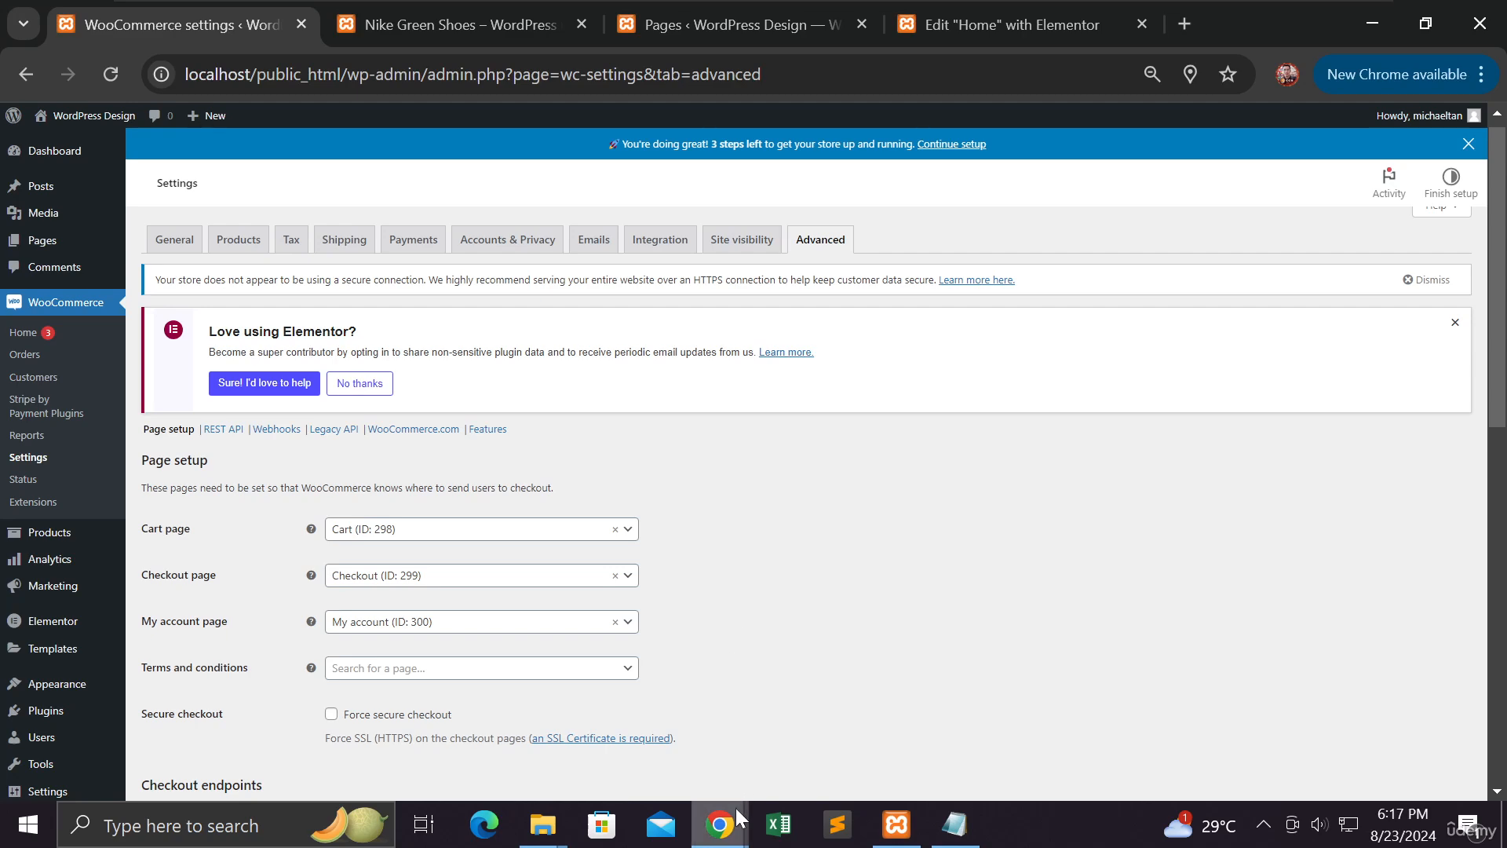
mouse_move(720, 824)
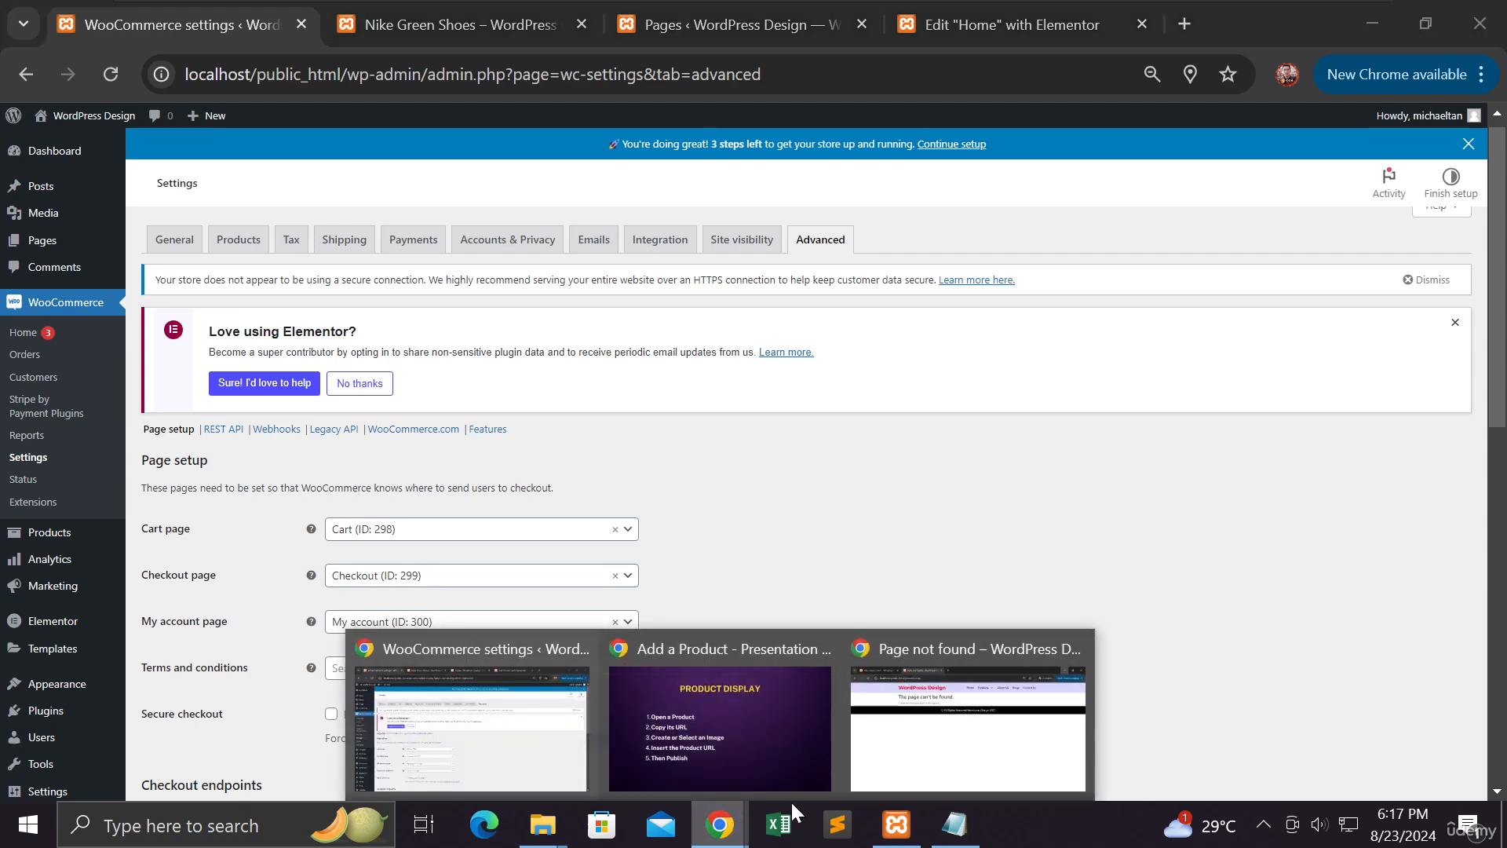
In the incognito window, close the 404 tab, reload the live Nike Green Shoes page, then view the home Products grid
left_click(952, 756)
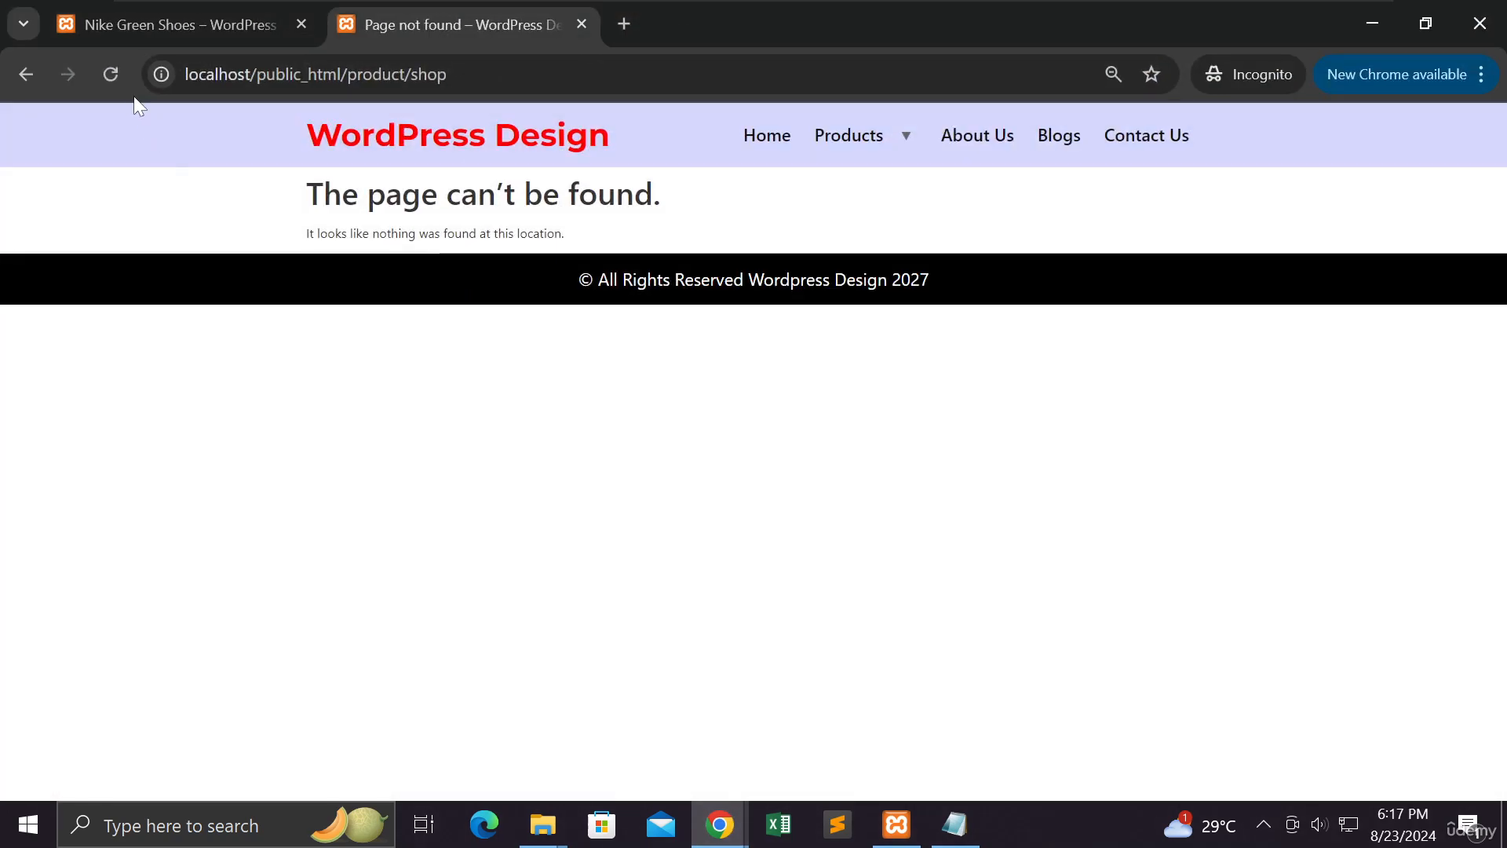
left_click(247, 36)
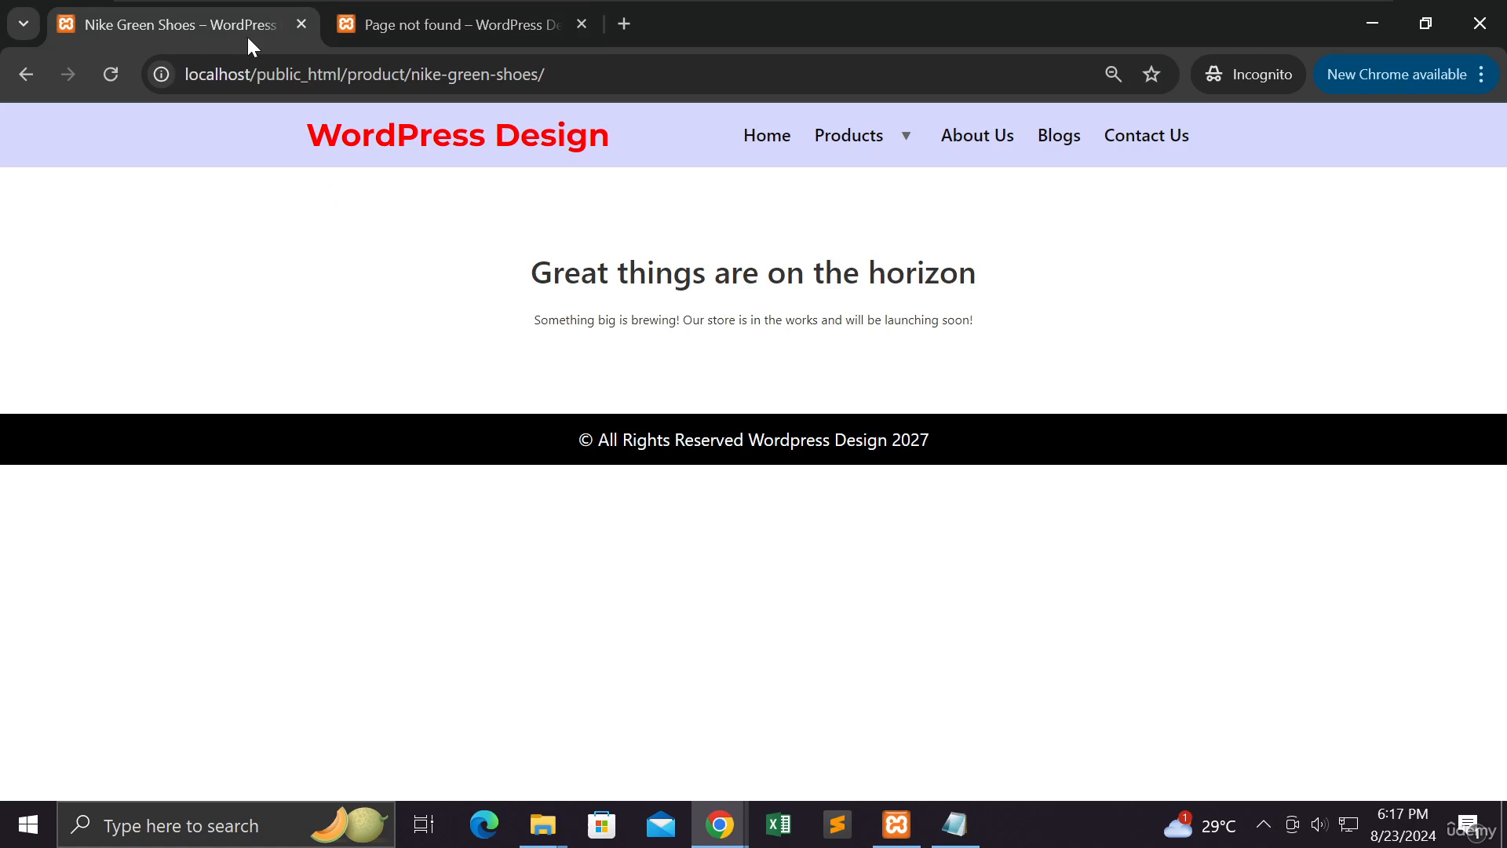
left_click(582, 25)
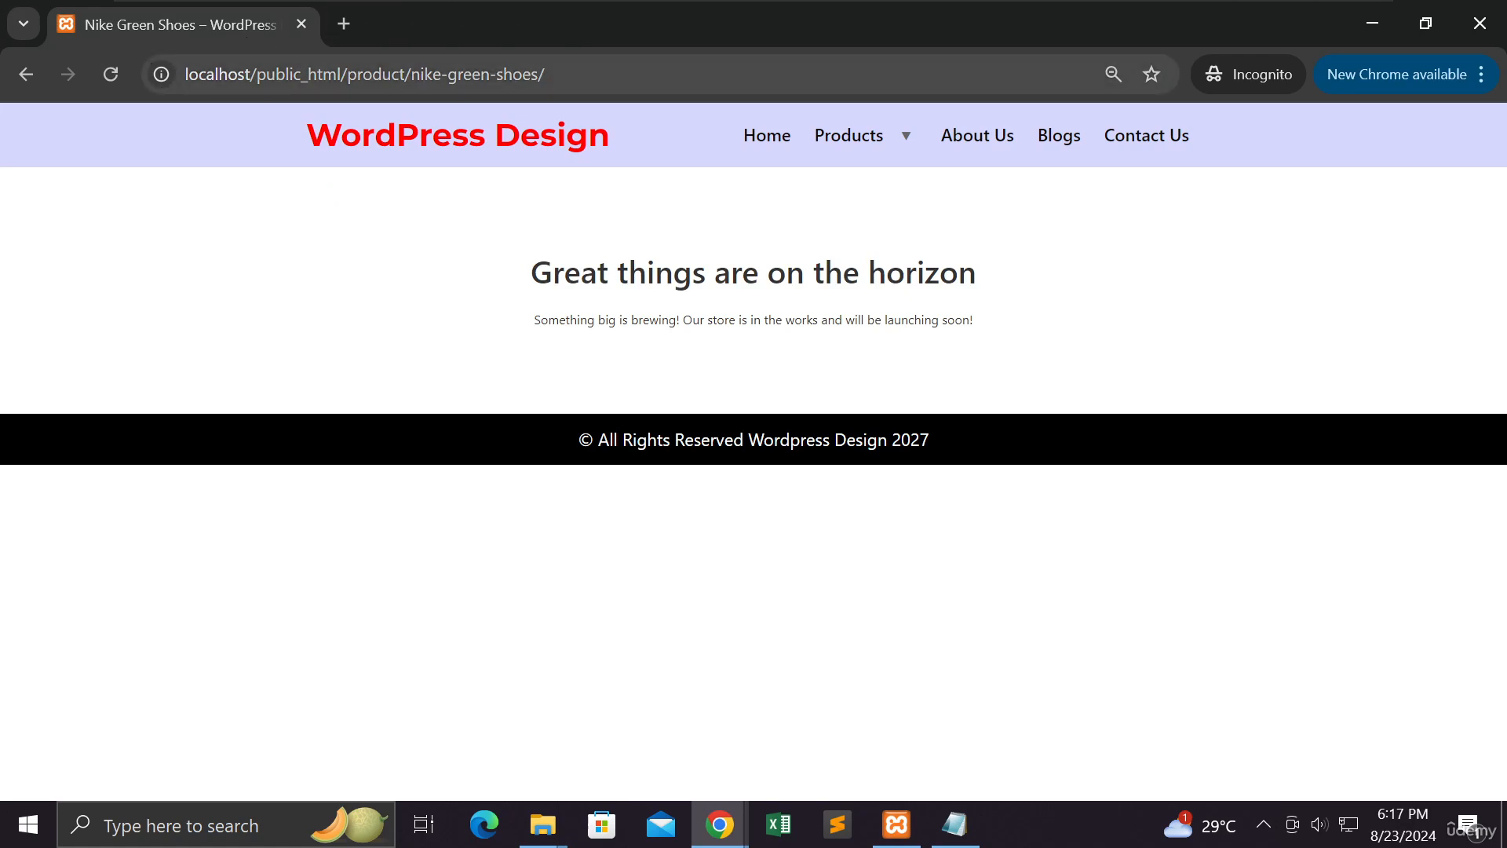
left_click_drag(545, 74, 186, 73)
left_click(110, 78)
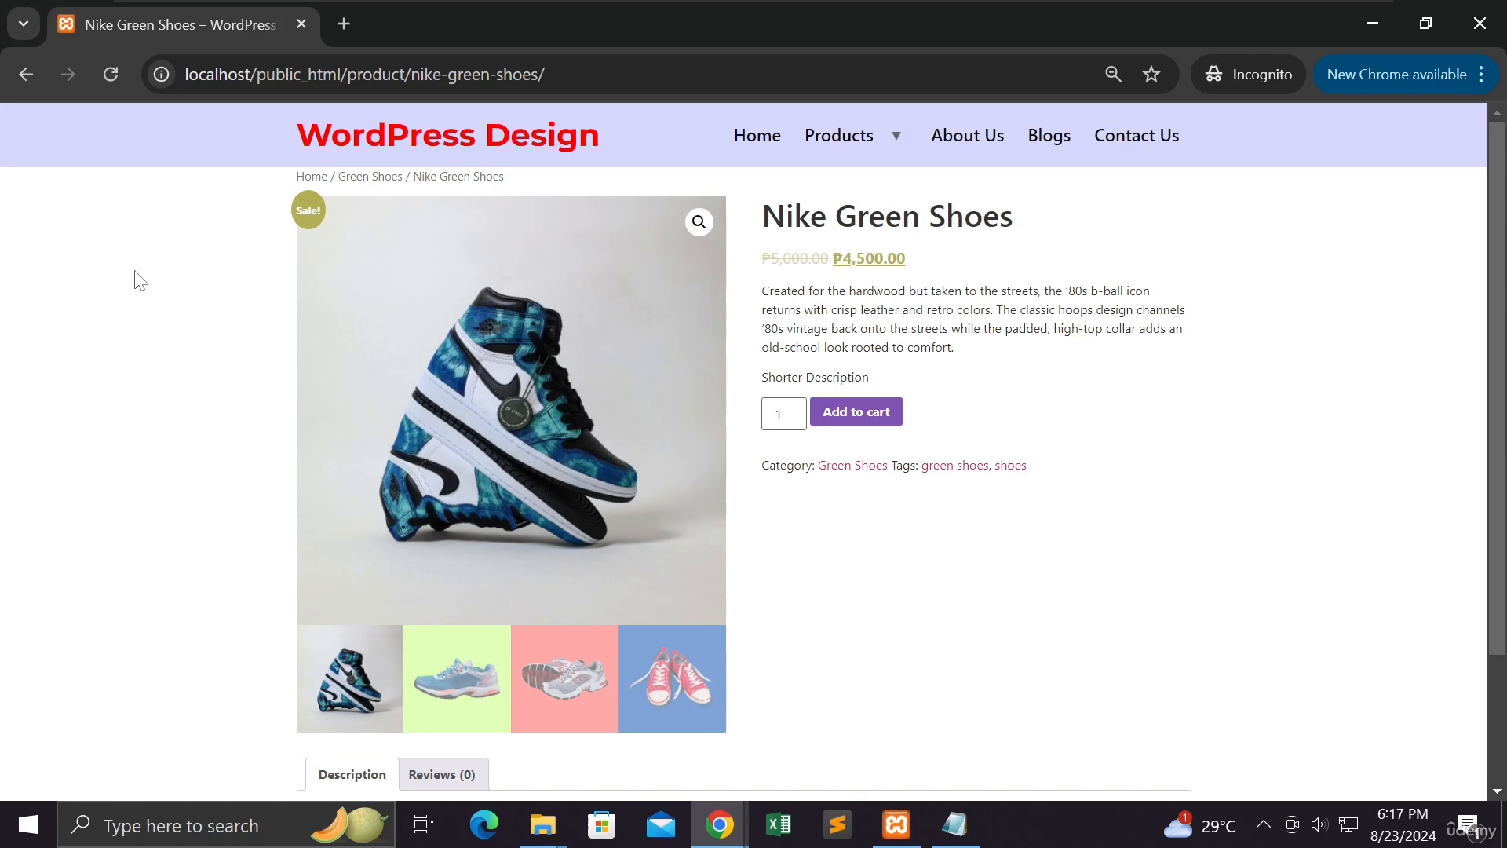
left_click(752, 142)
scroll(206, 318, "down", 5)
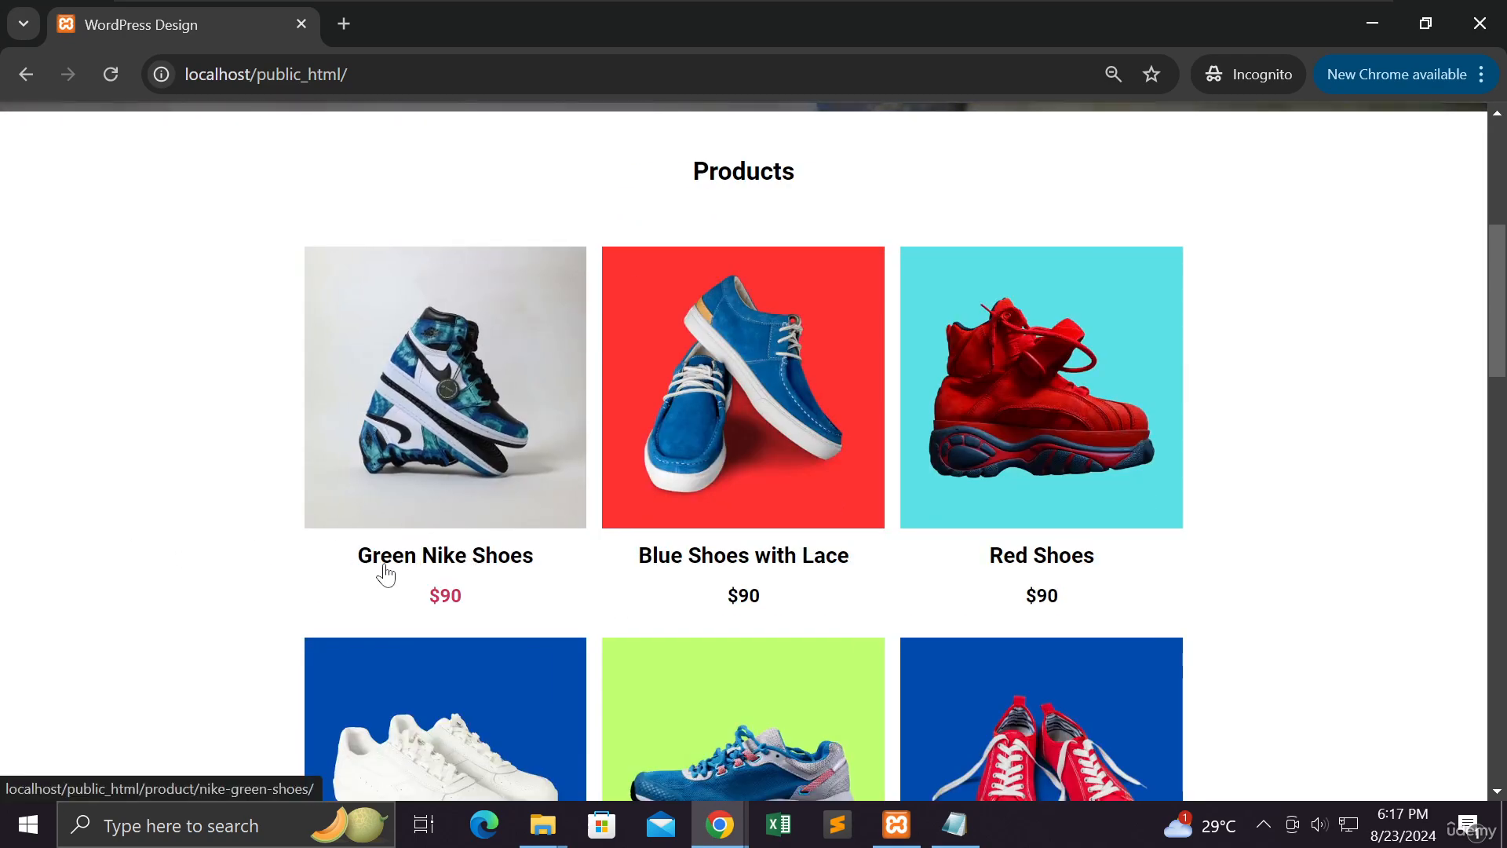
Add Nike Green Shoes to the cart and view the ₱4,500.00 cart with free shipping
left_click(453, 601)
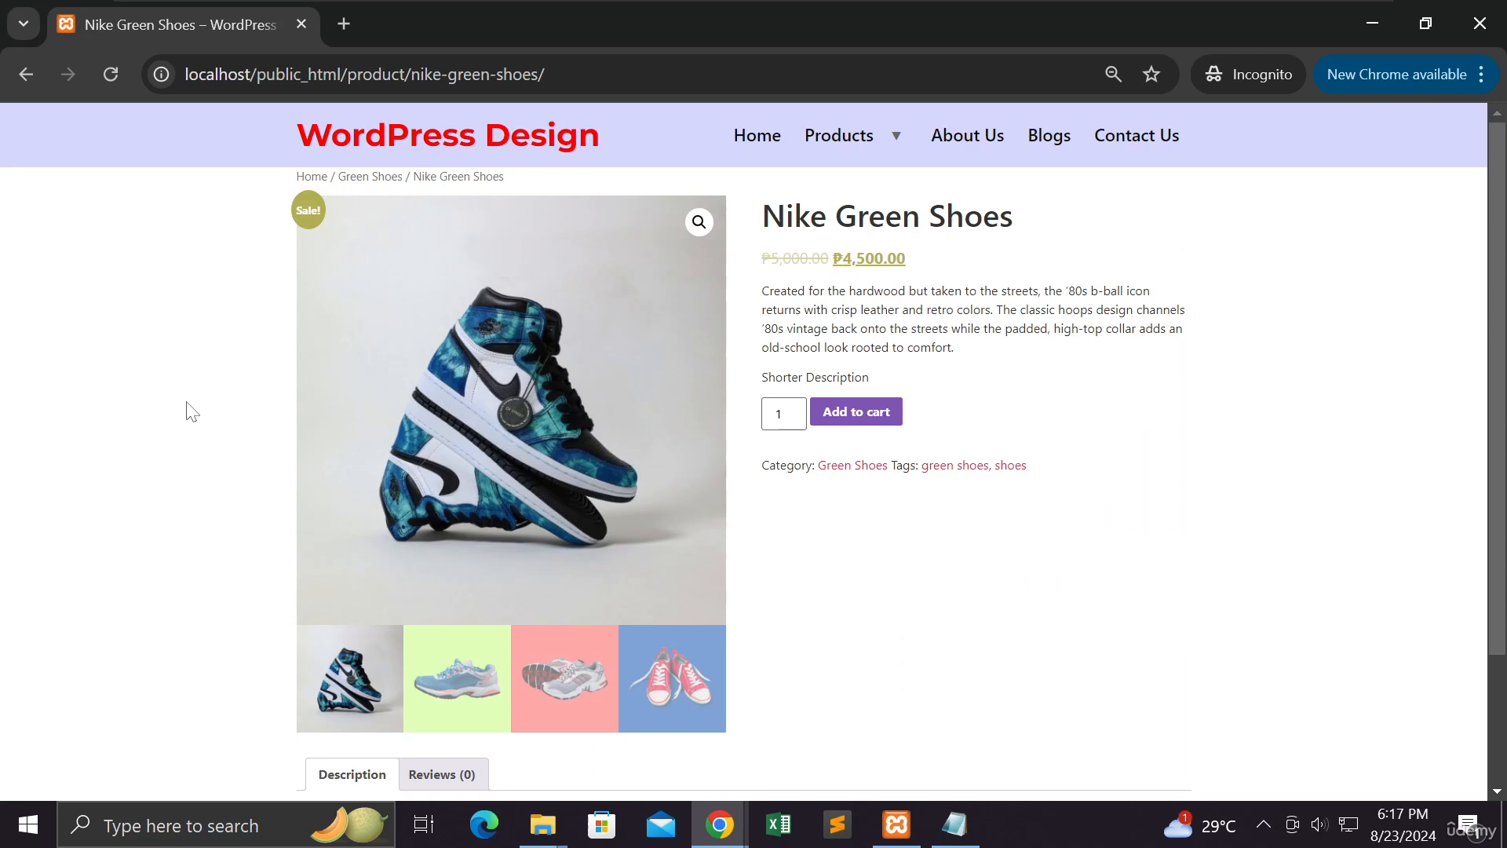
left_click(851, 416)
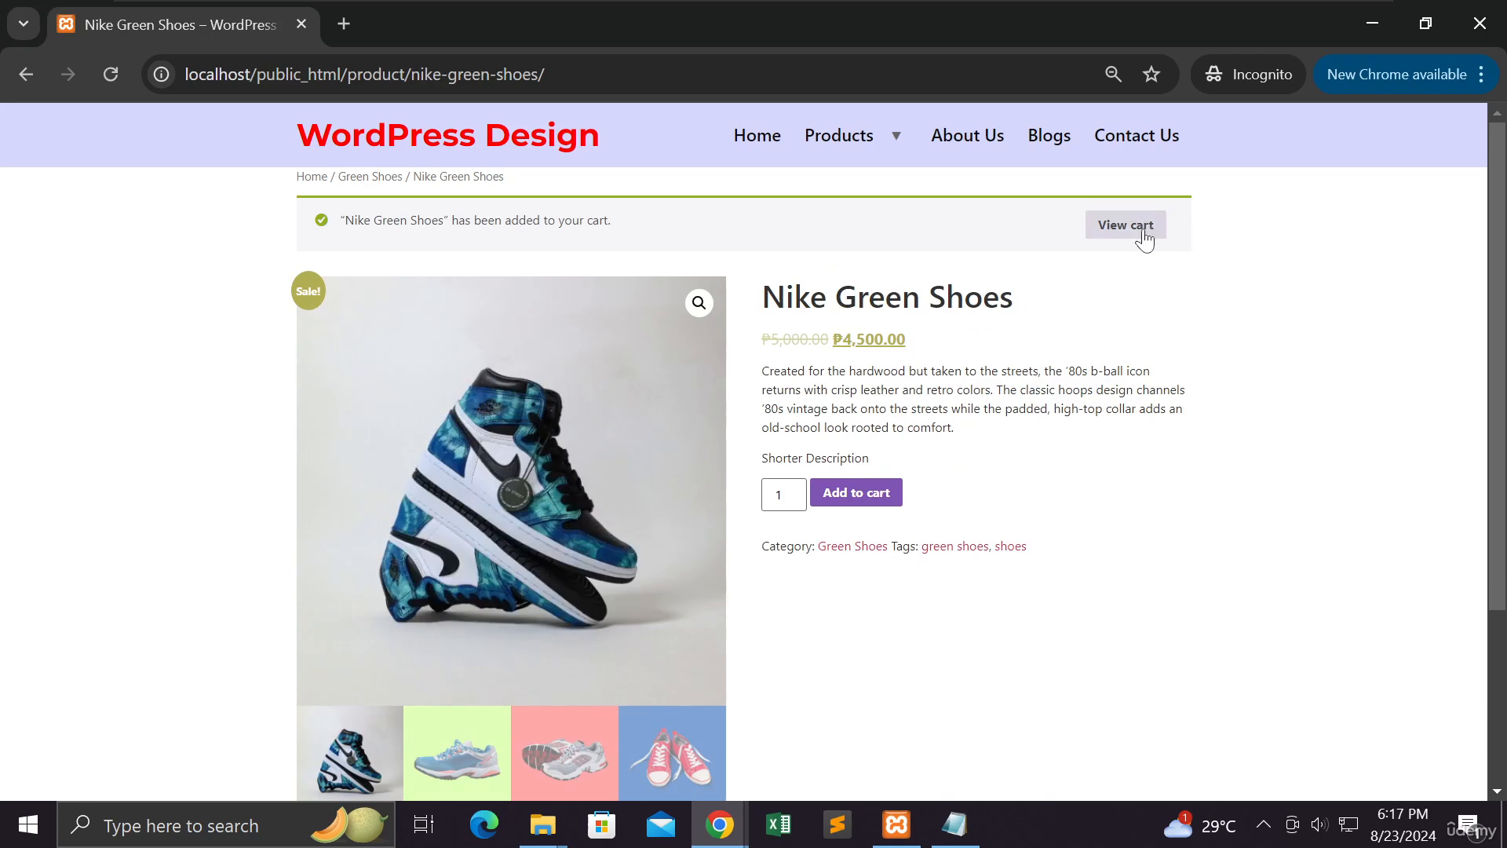
left_click(1143, 238)
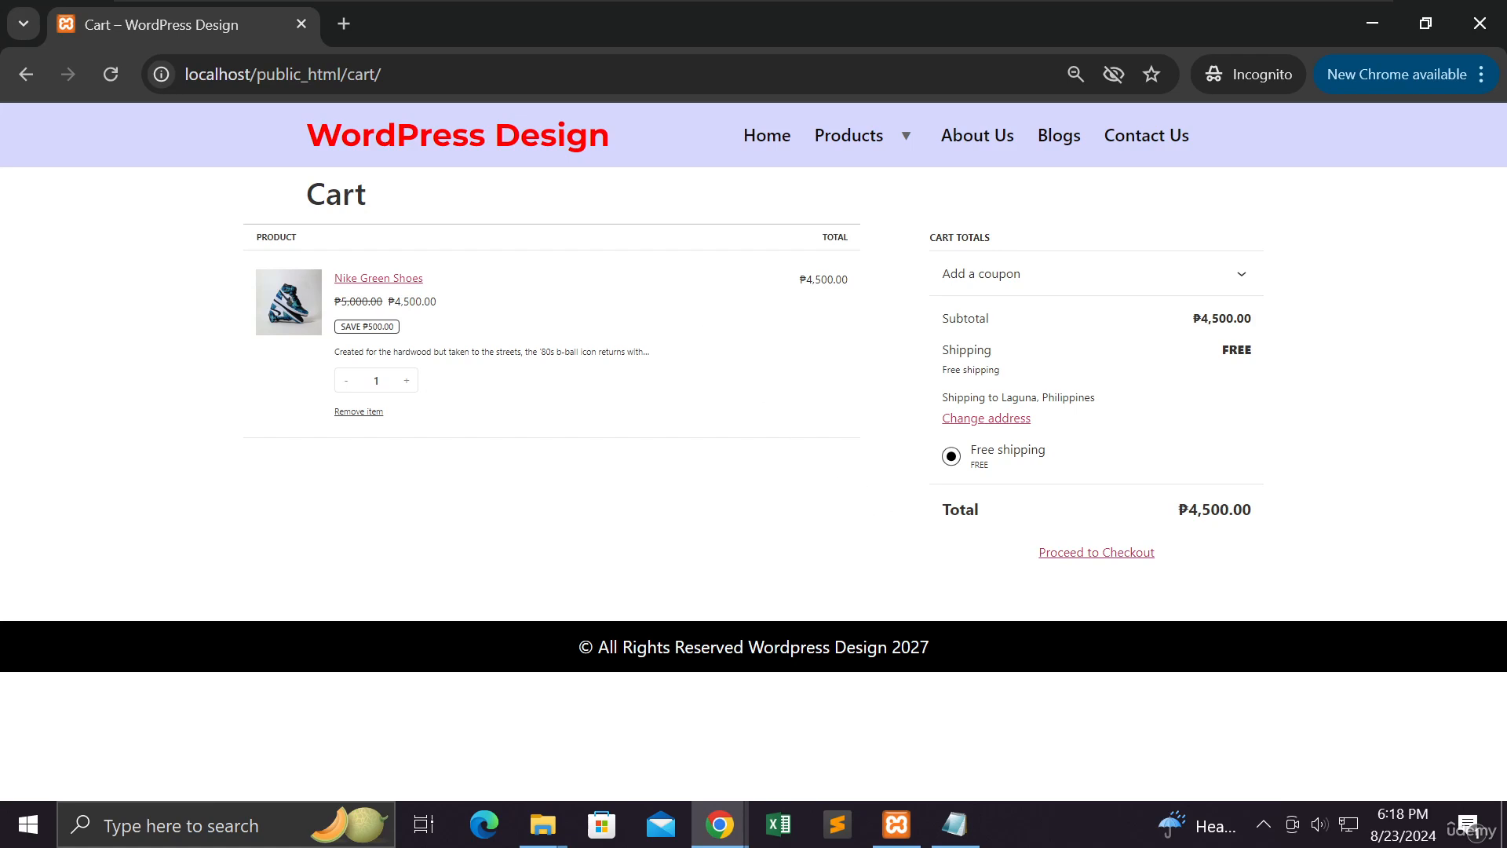
Proceed to checkout, see that no payment methods are available, then minimize the storefront window
left_click(1074, 564)
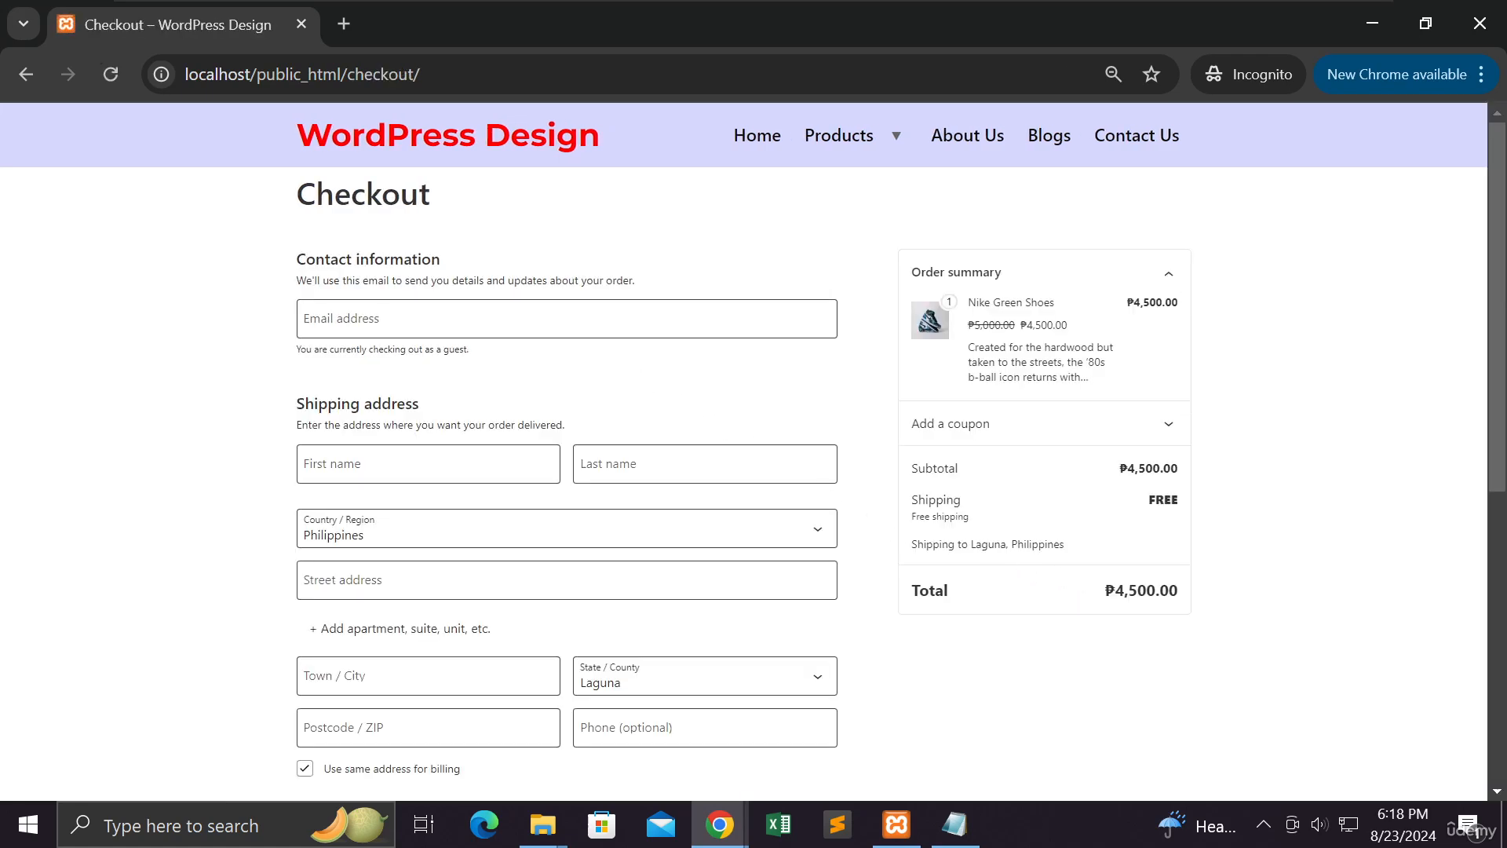
scroll(628, 371, "down", 2)
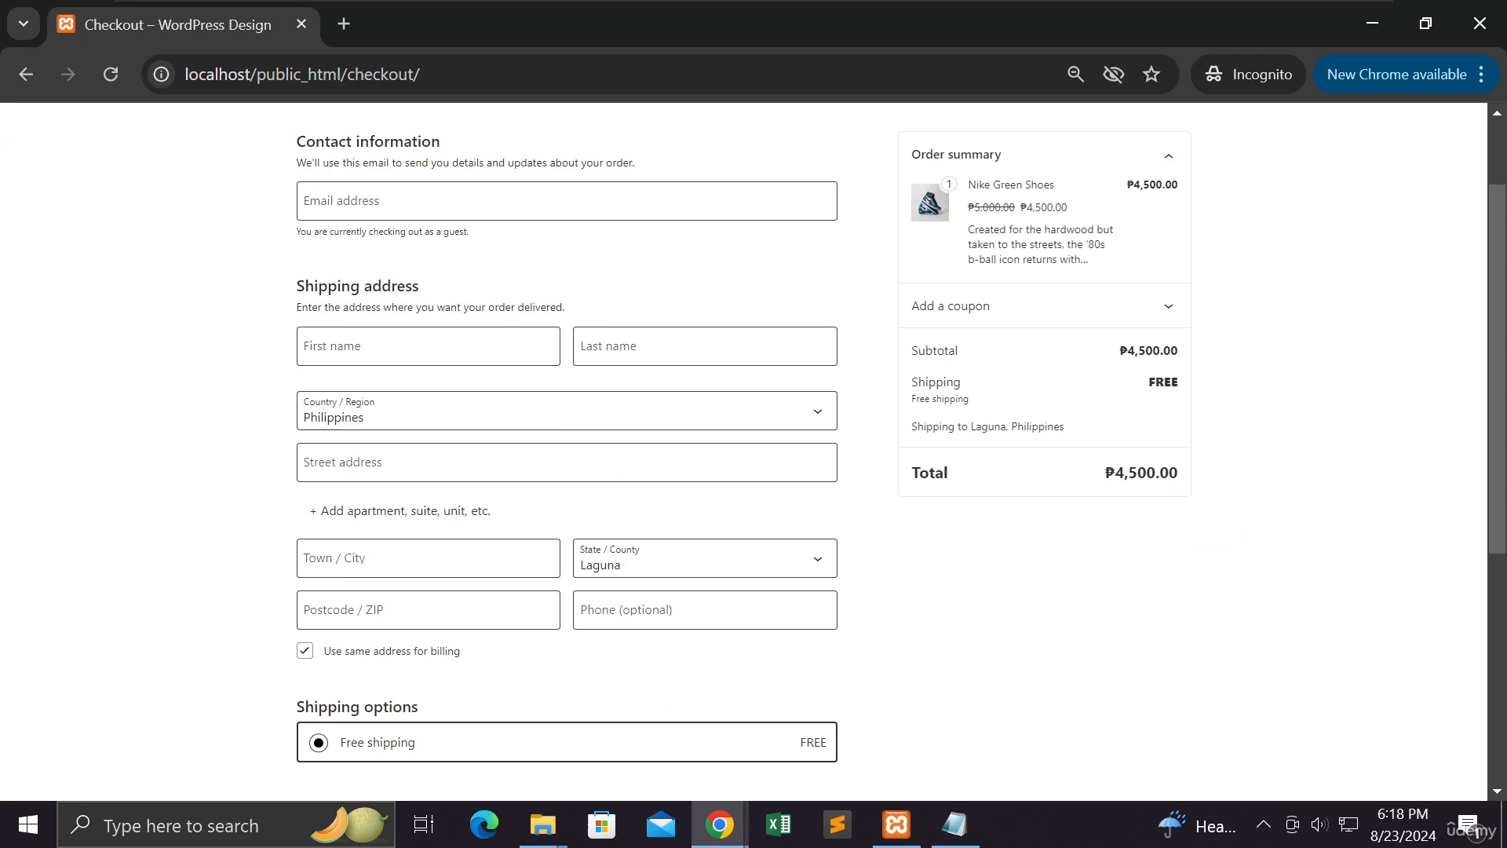
scroll(626, 373, "up", 2)
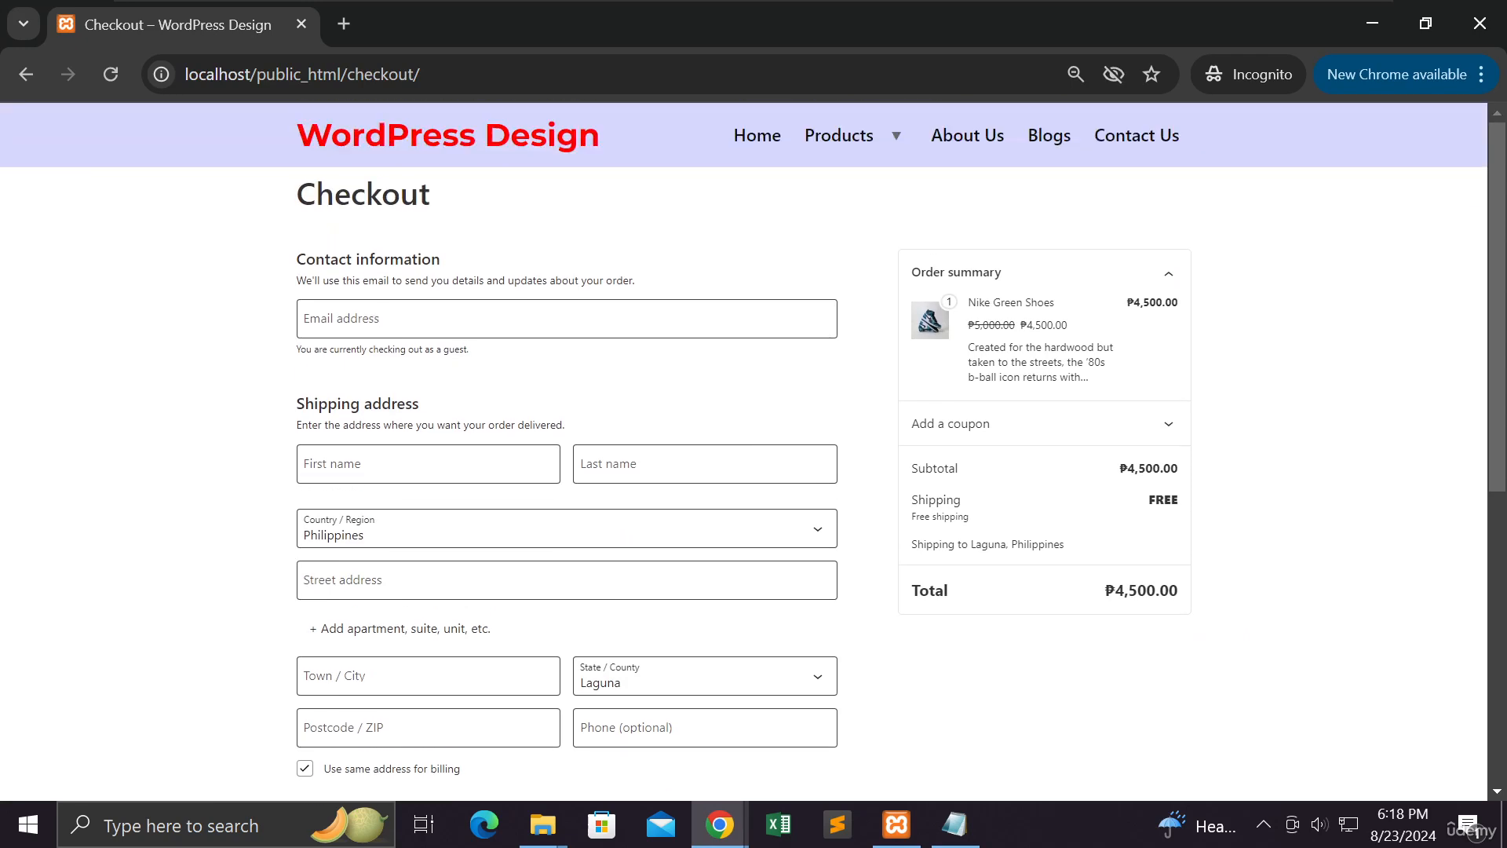
scroll(626, 374, "down", 5)
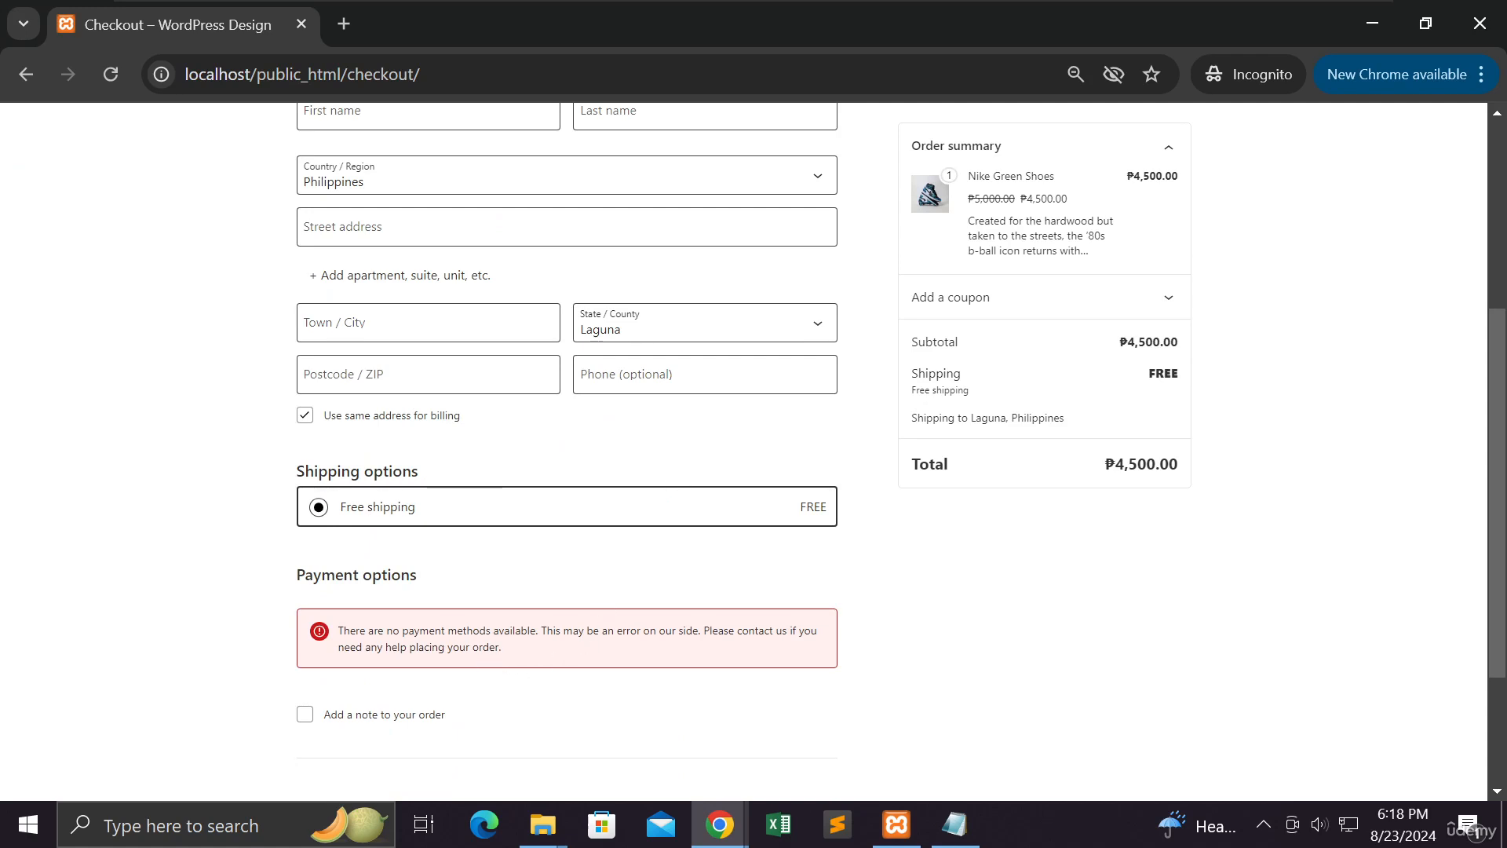
scroll(485, 658, "down", 3)
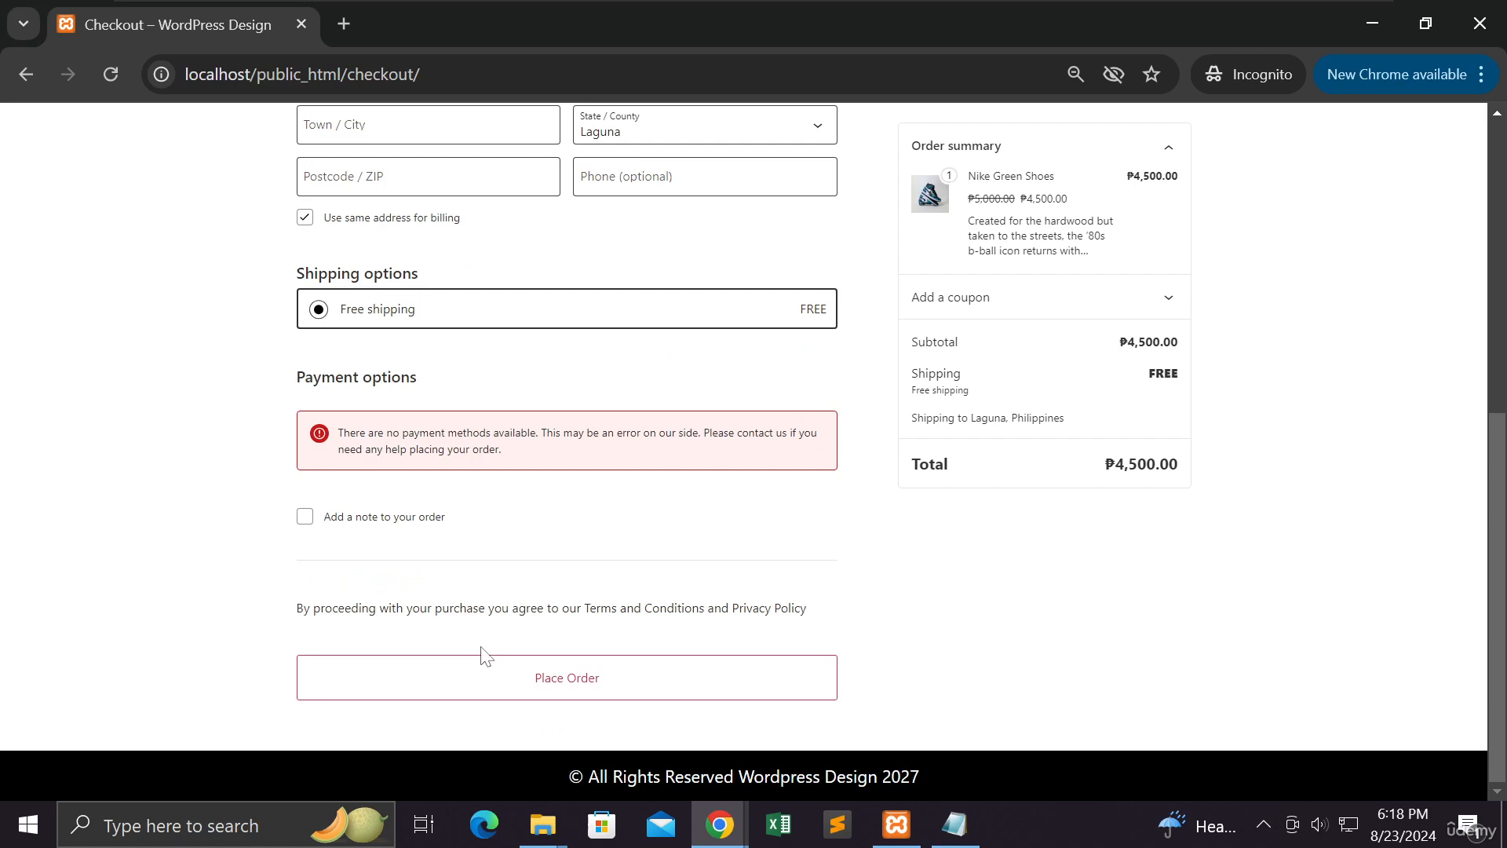
scroll(484, 651, "up", 3)
scroll(485, 652, "up", 3)
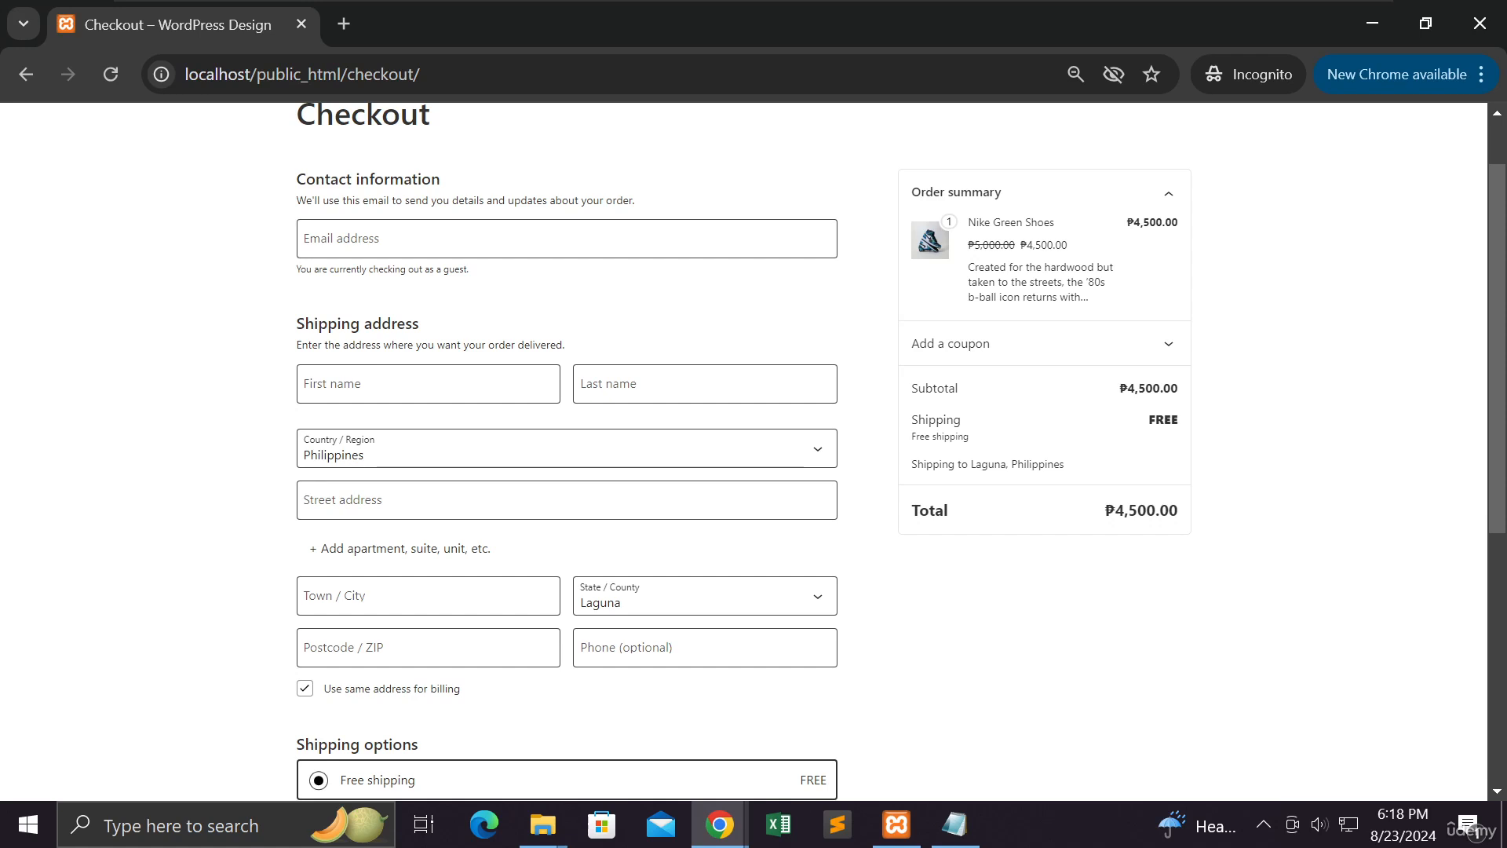
scroll(494, 651, "down", 3)
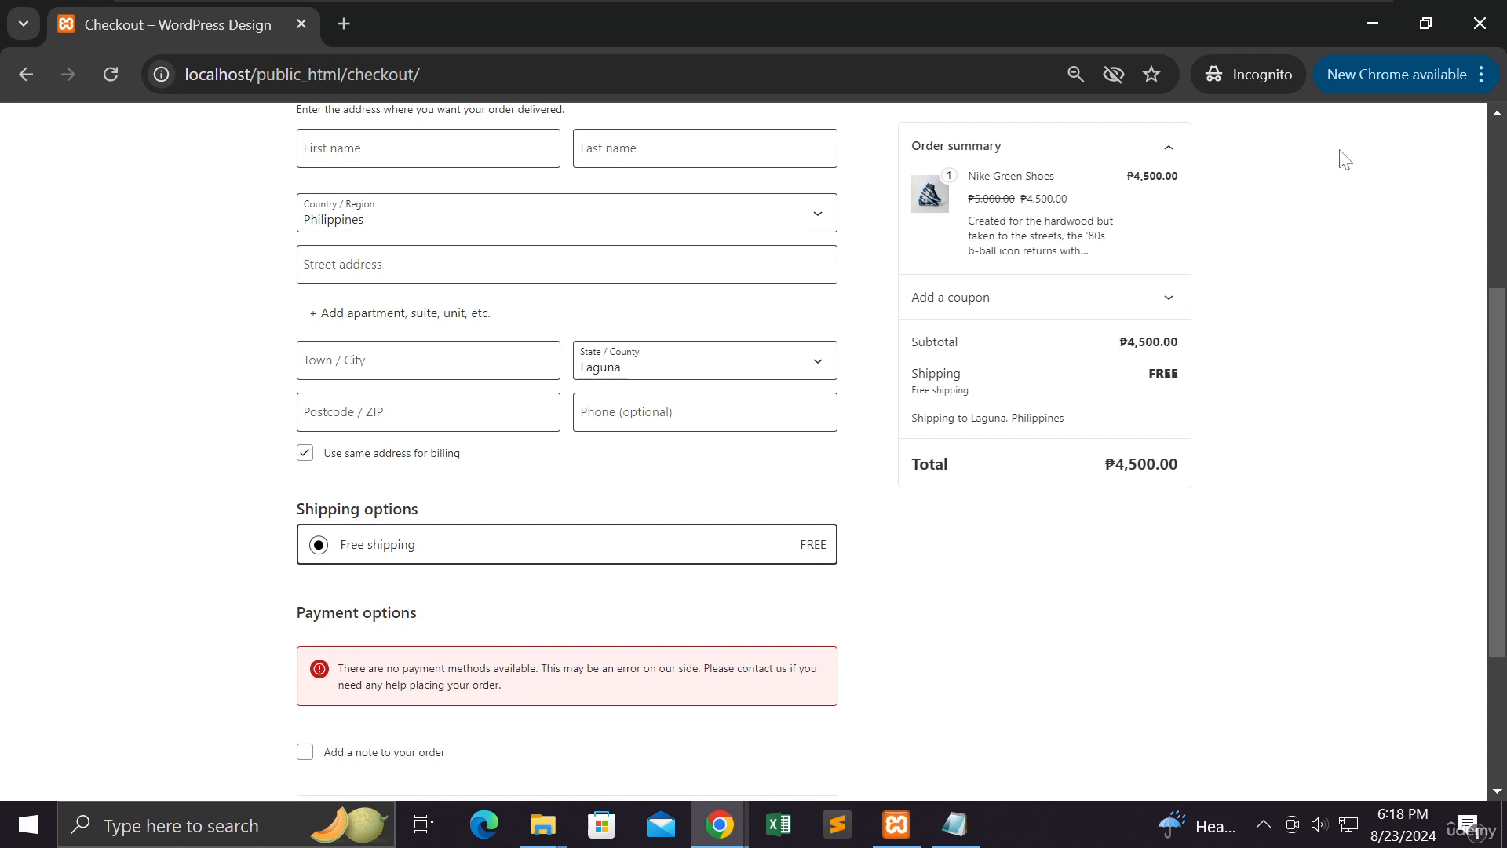
left_click(1366, 32)
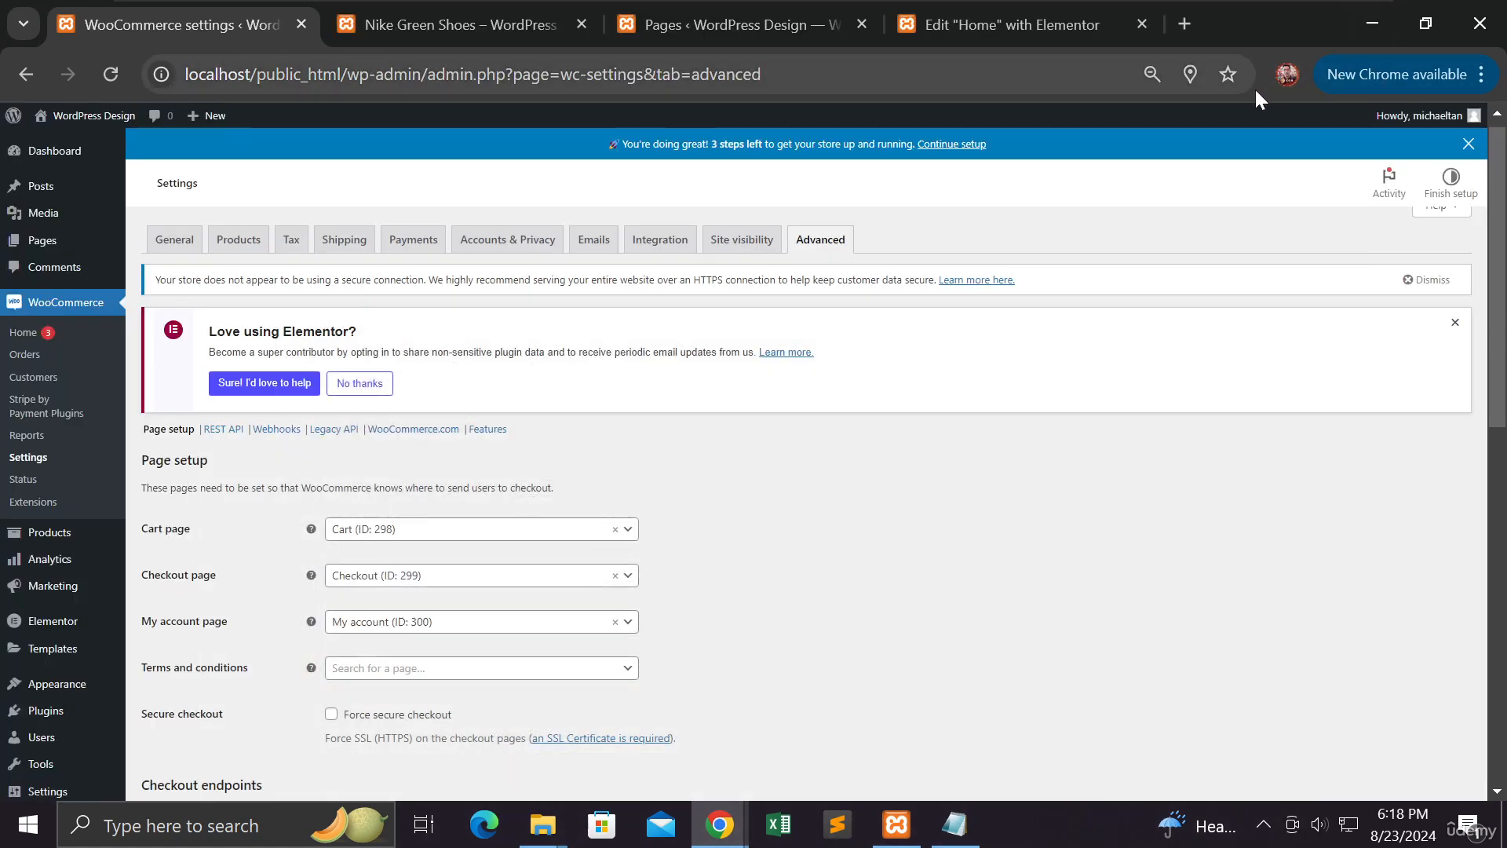
Switch on Direct bank transfer and Cash on delivery under Payments, then open Direct bank transfer setup
left_click(425, 248)
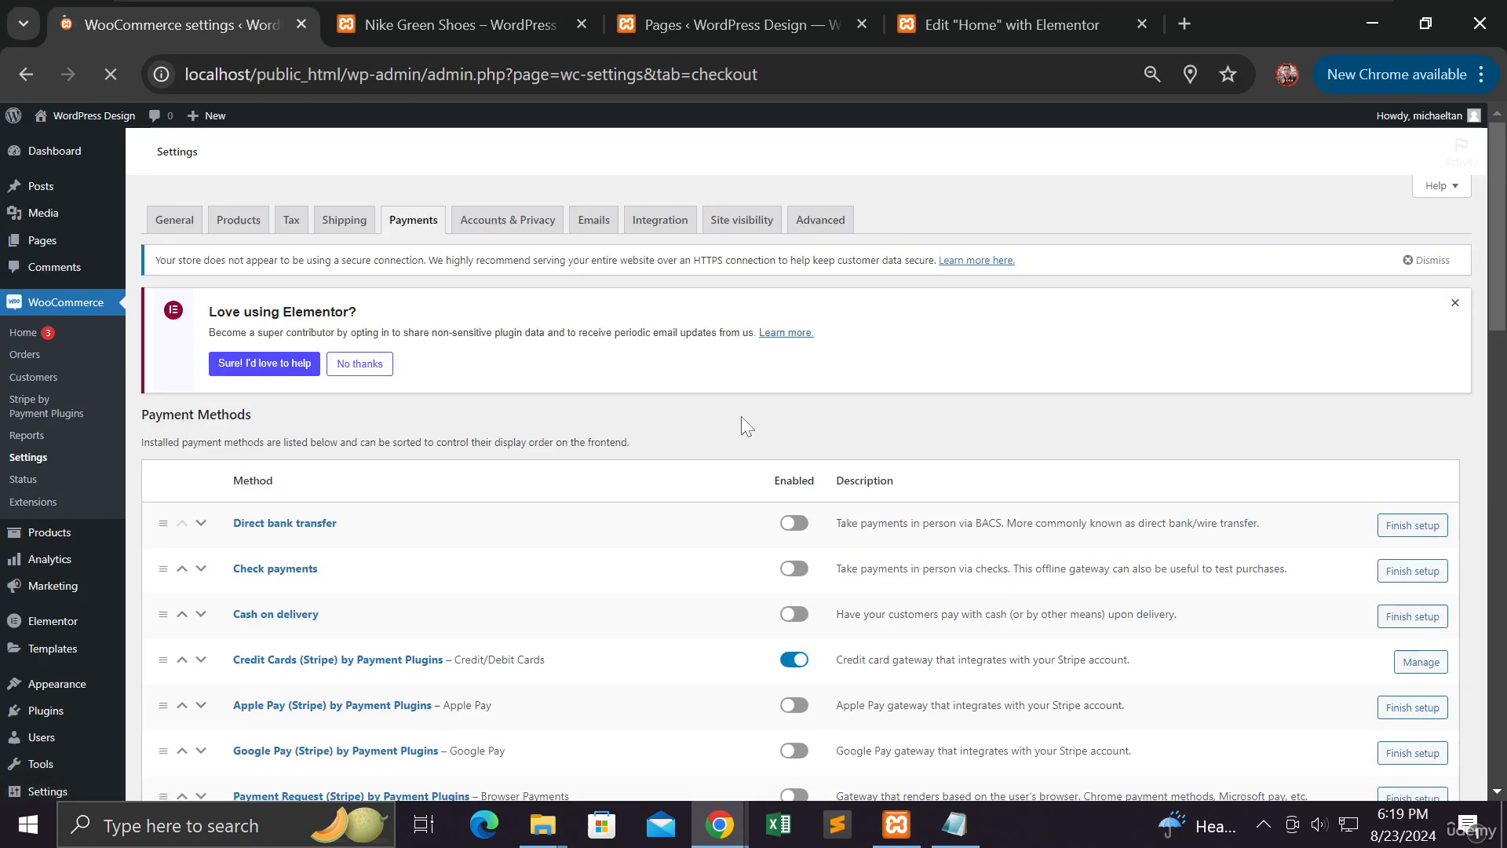
left_click(796, 524)
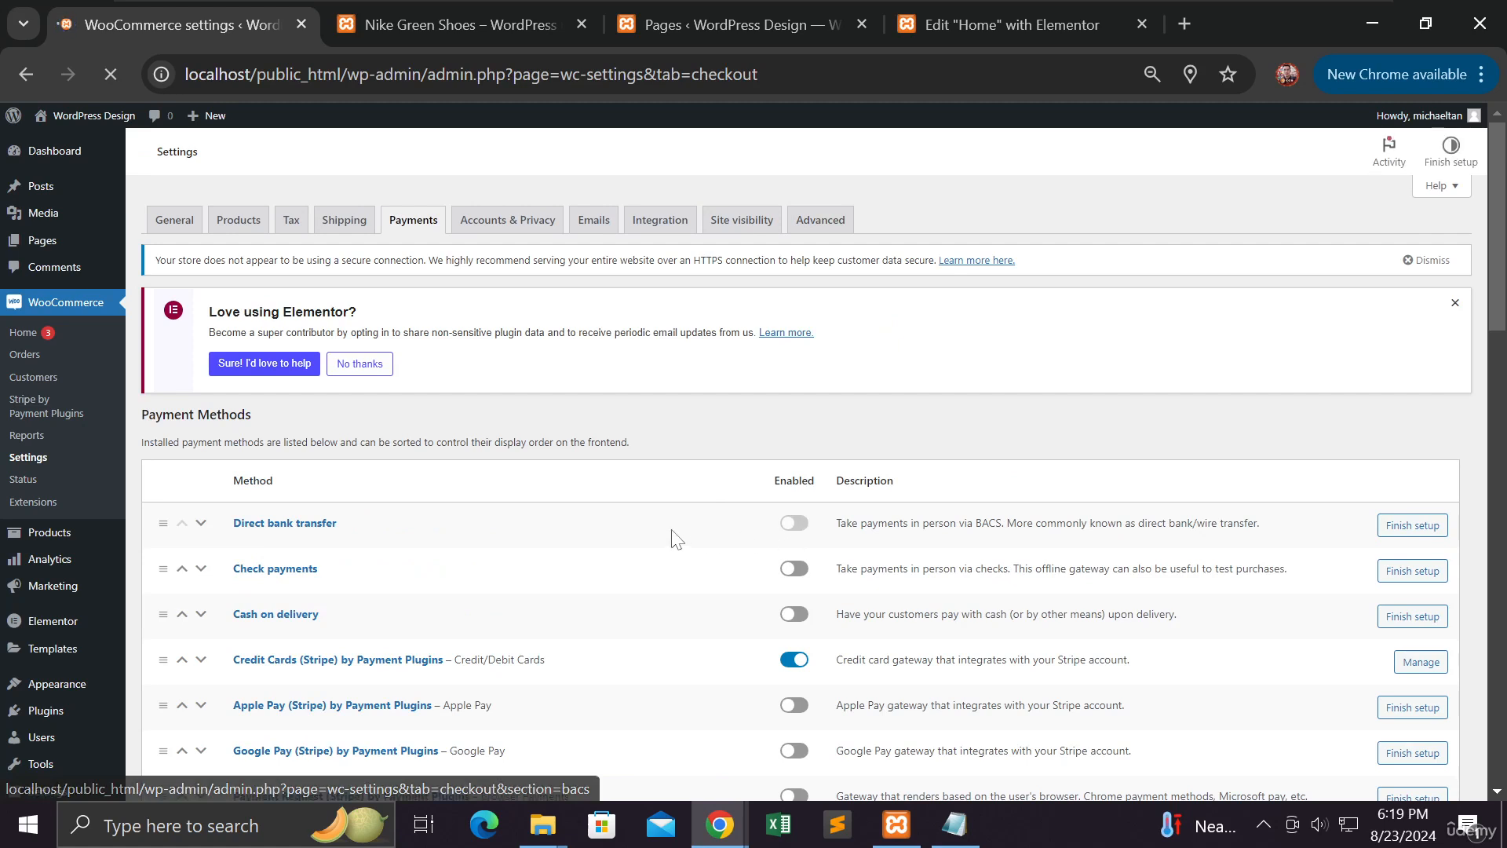
left_click(792, 525)
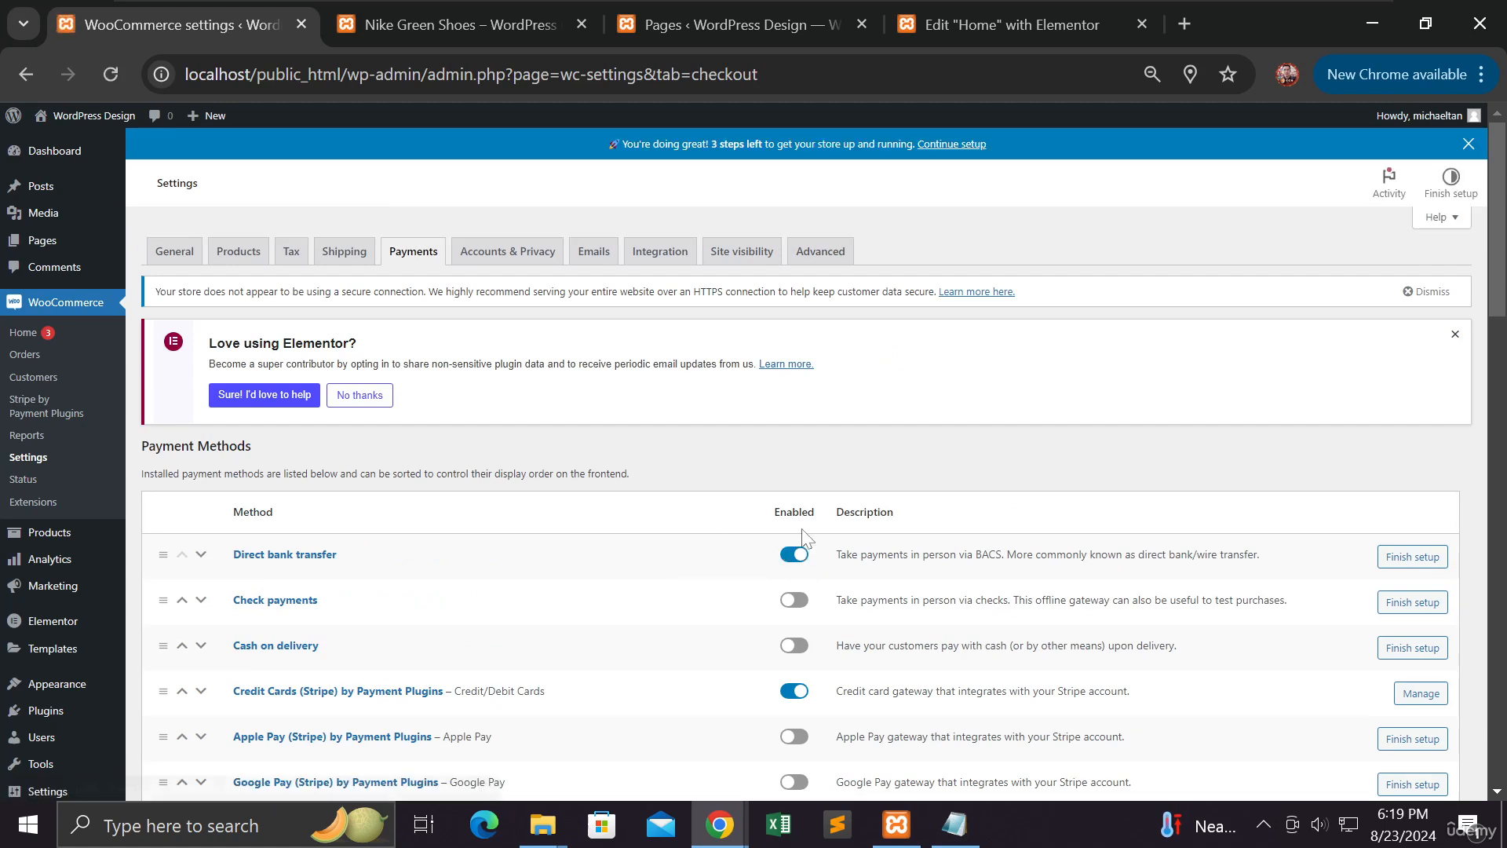
scroll(789, 534, "down", 3)
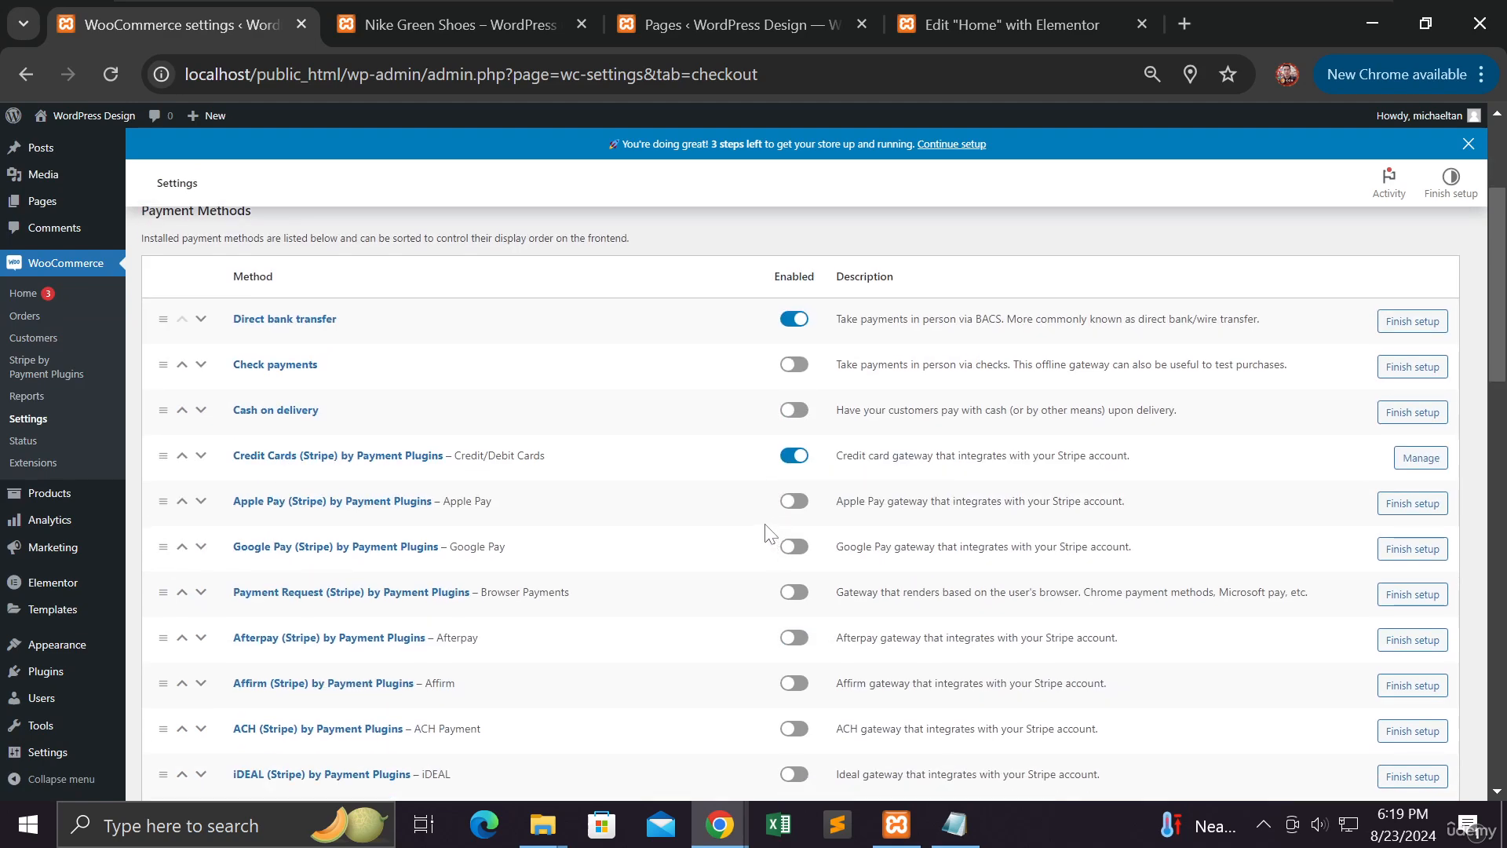
left_click(801, 420)
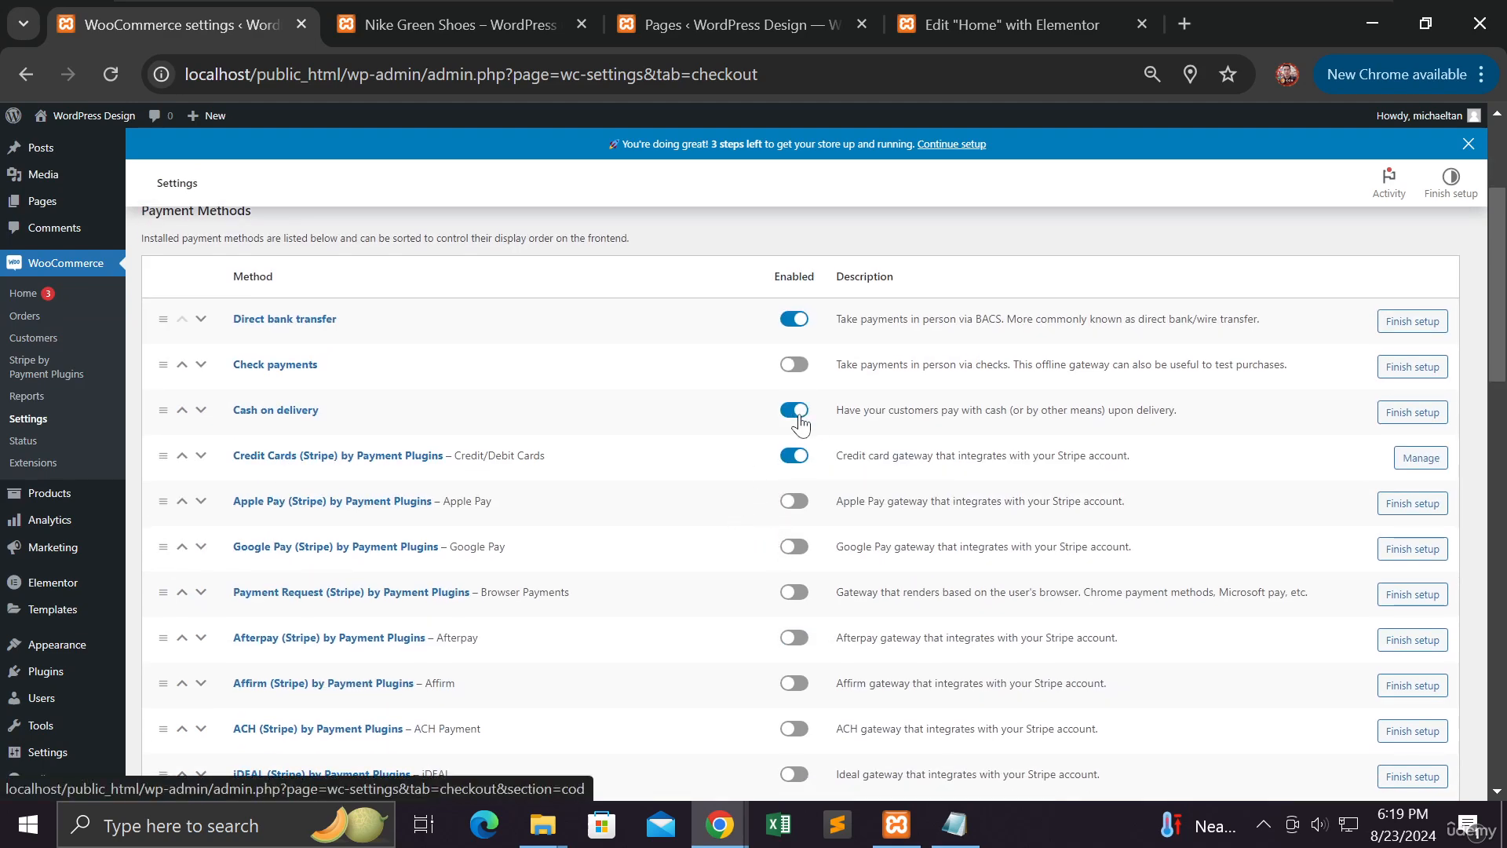
scroll(696, 452, "down", 15)
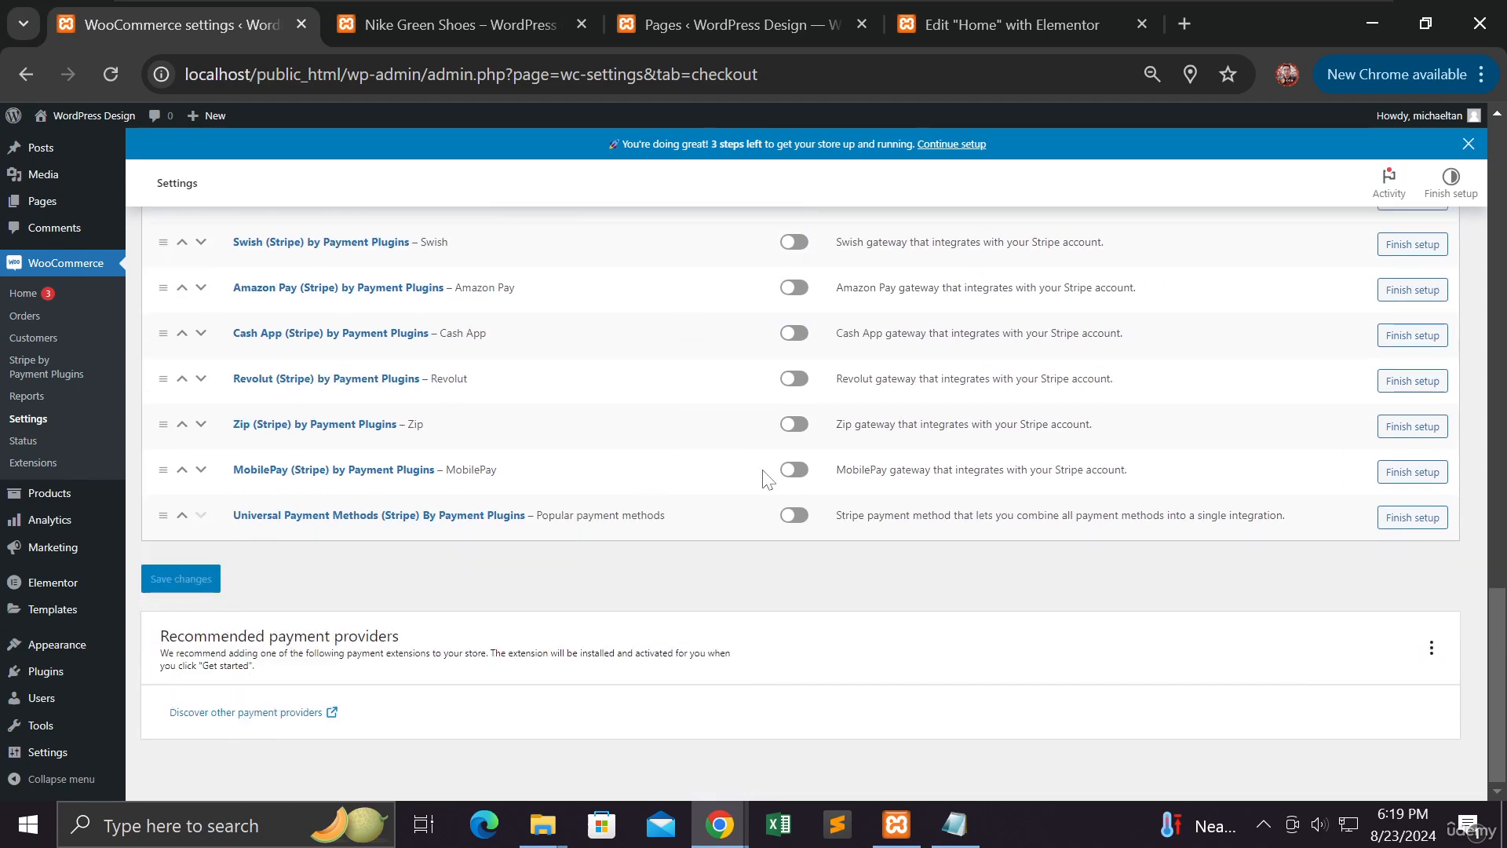
scroll(766, 475, "up", 8)
scroll(765, 475, "up", 7)
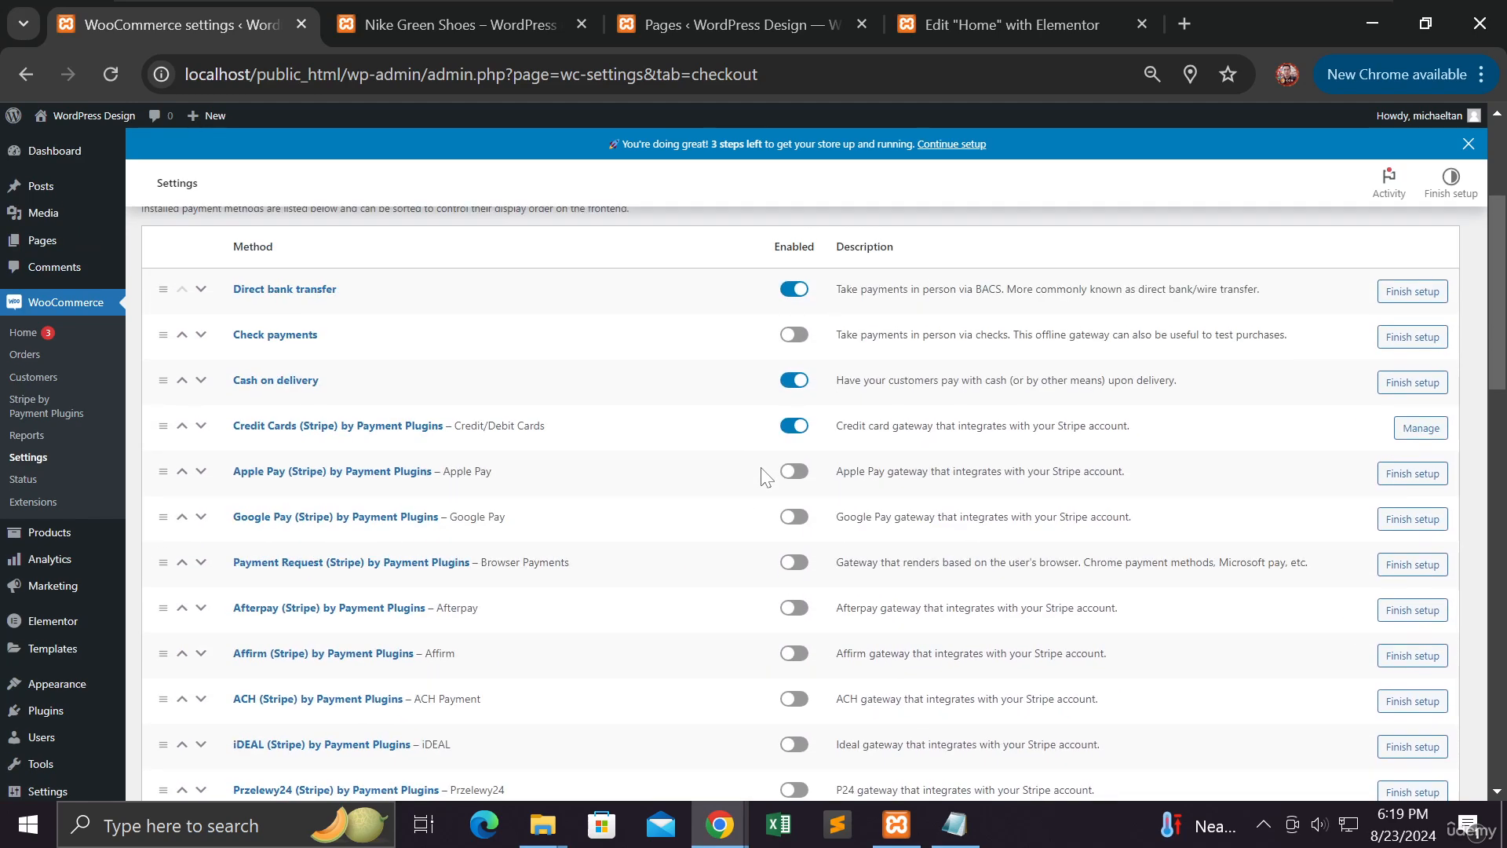
left_click(1398, 292)
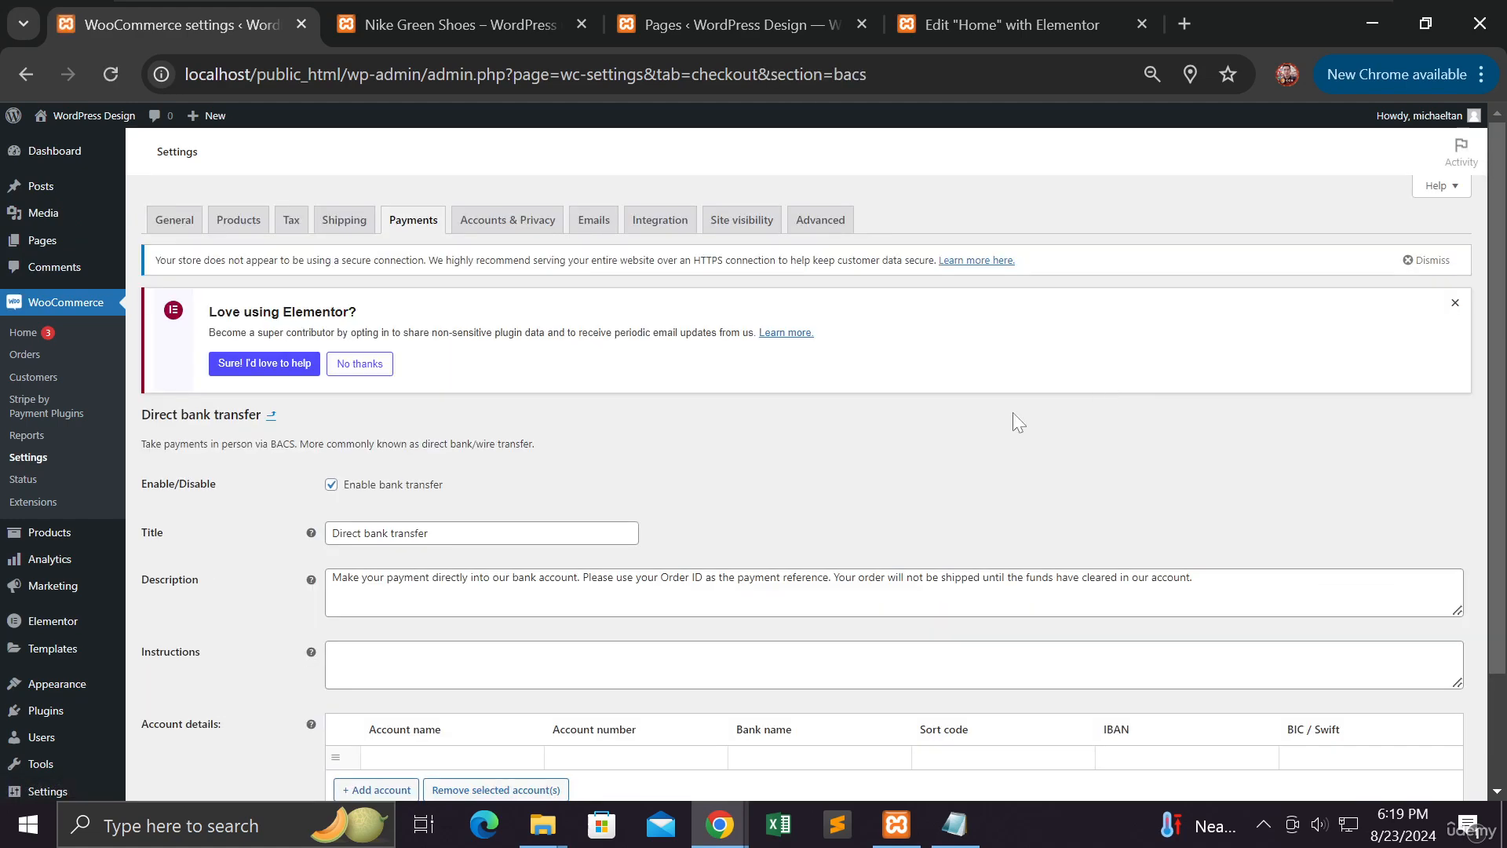
scroll(953, 455, "down", 2)
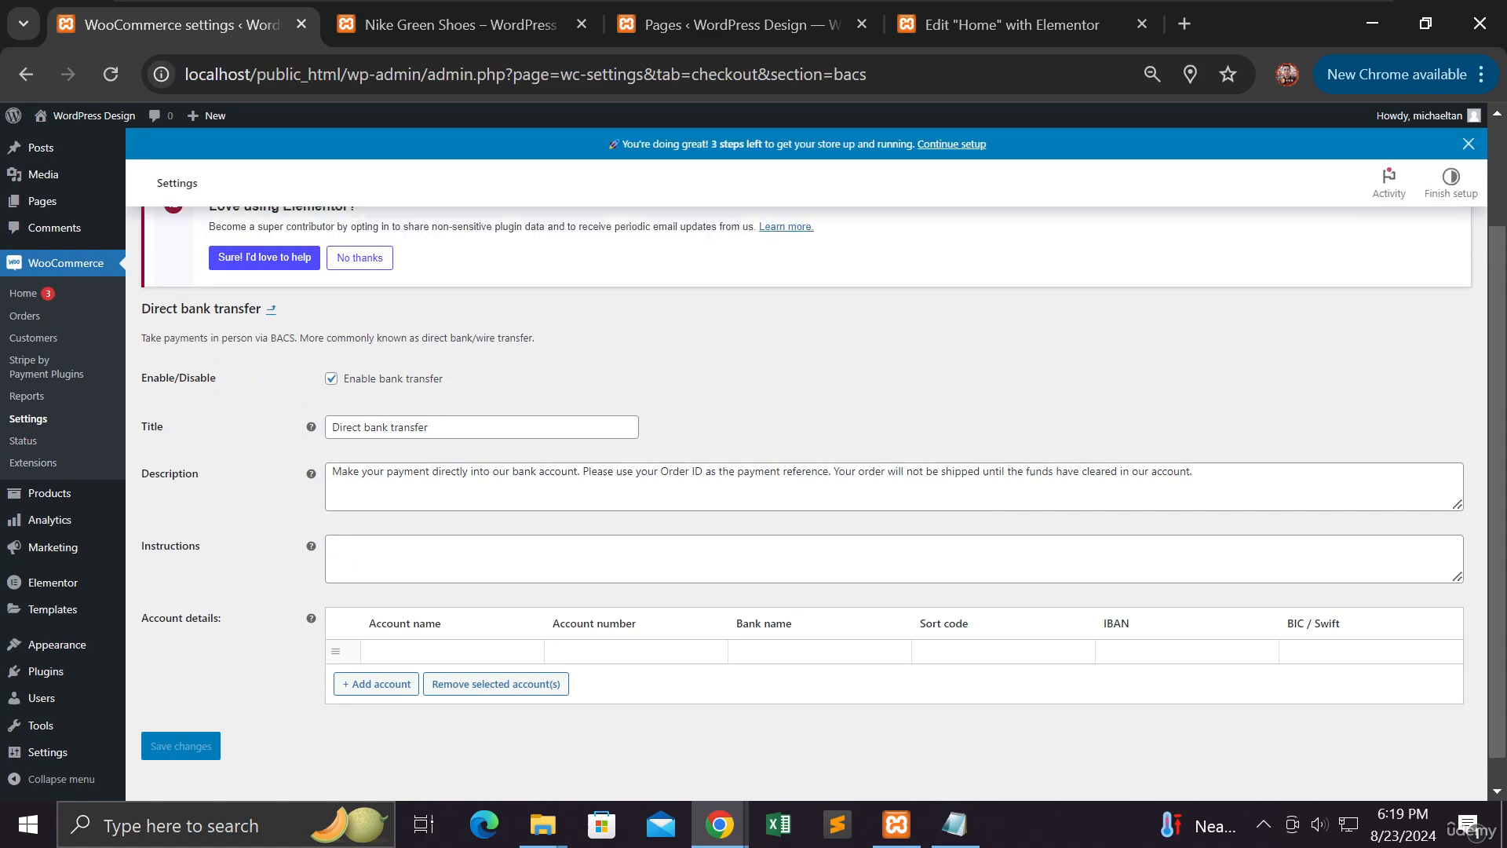
Enter the bank account's name, number, bank name, IBAN and BIC/Swift code, and save them
left_click(333, 546)
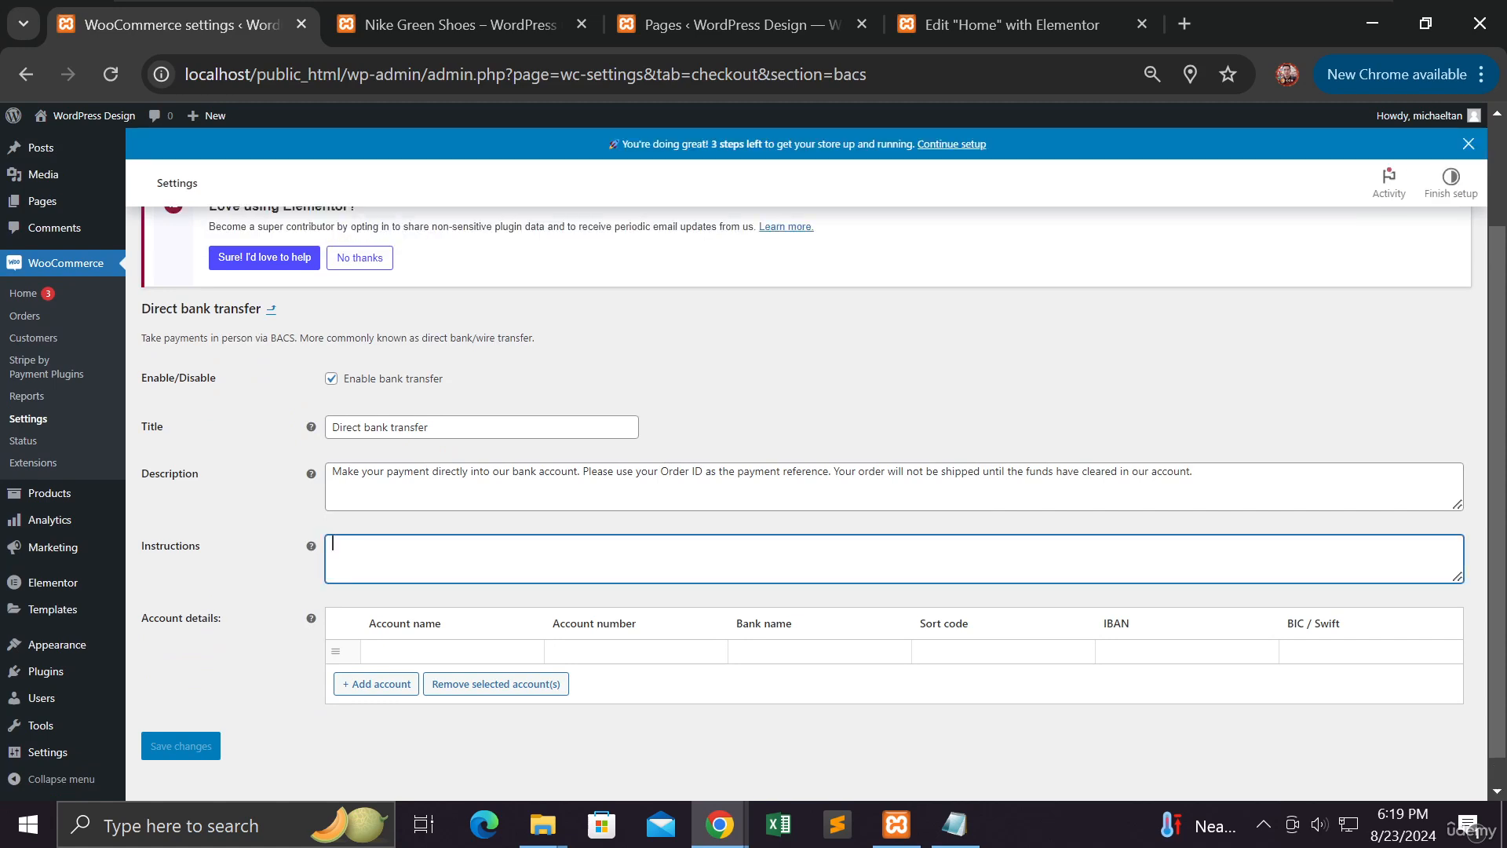
left_click(463, 651)
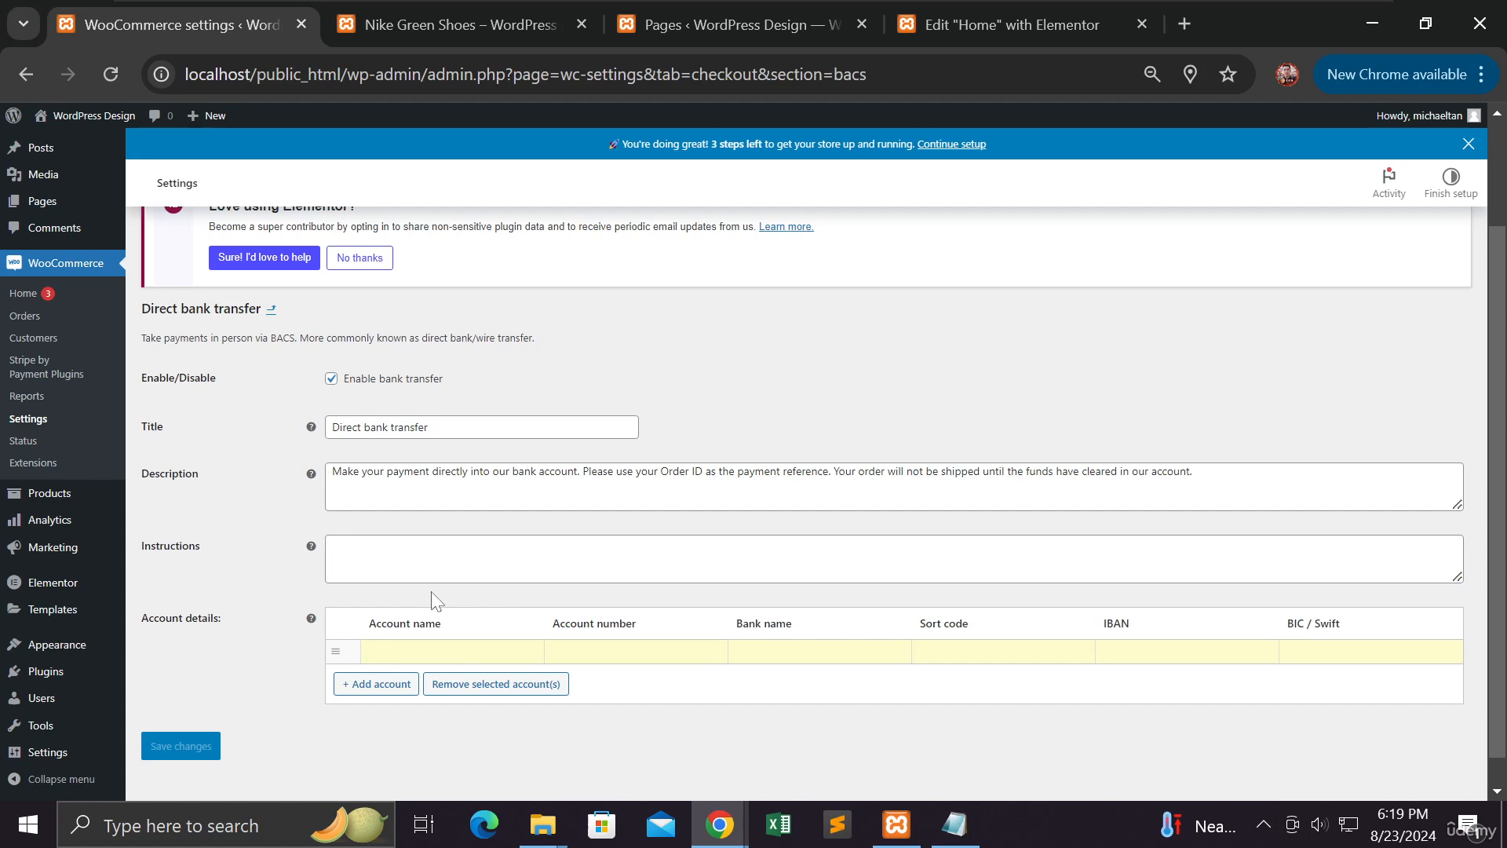
left_click(581, 642)
type("1234567890012")
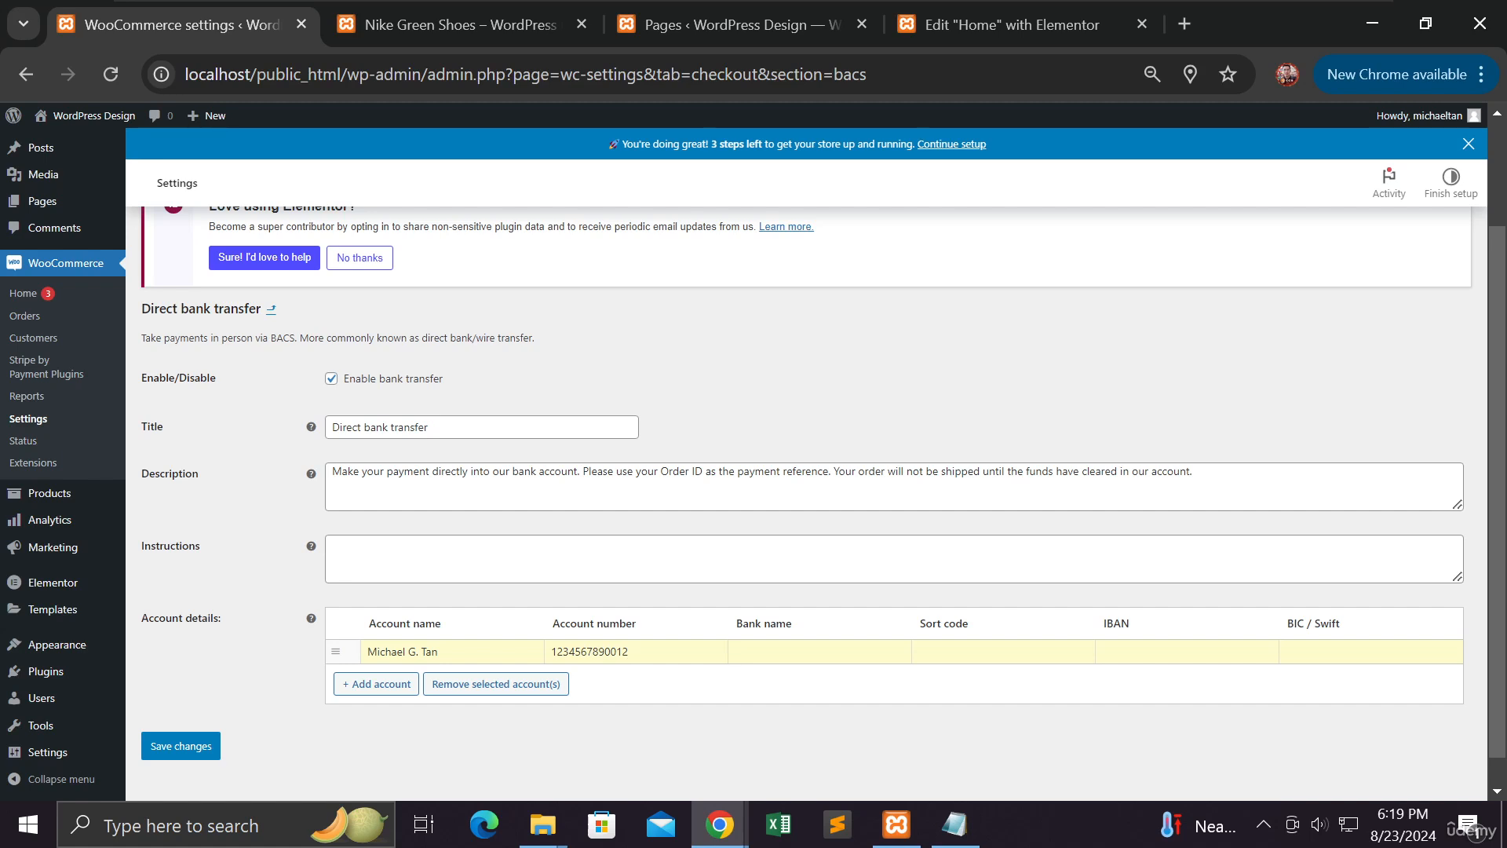
type("Ba")
type("nk")
type(" of Nowh")
type("12345")
type("6789ABC")
type("DEF")
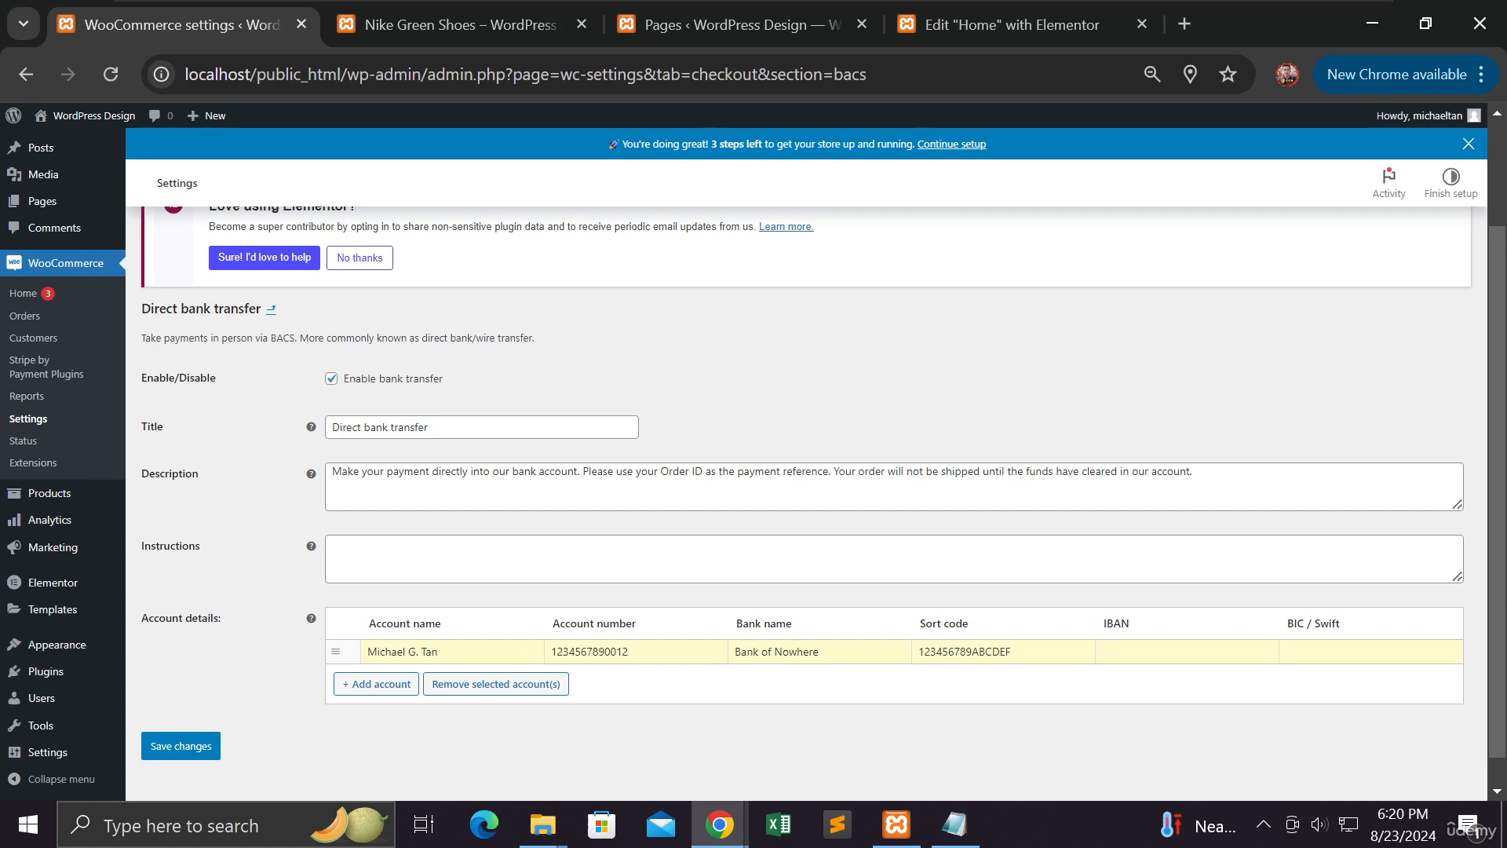
type("1234567890")
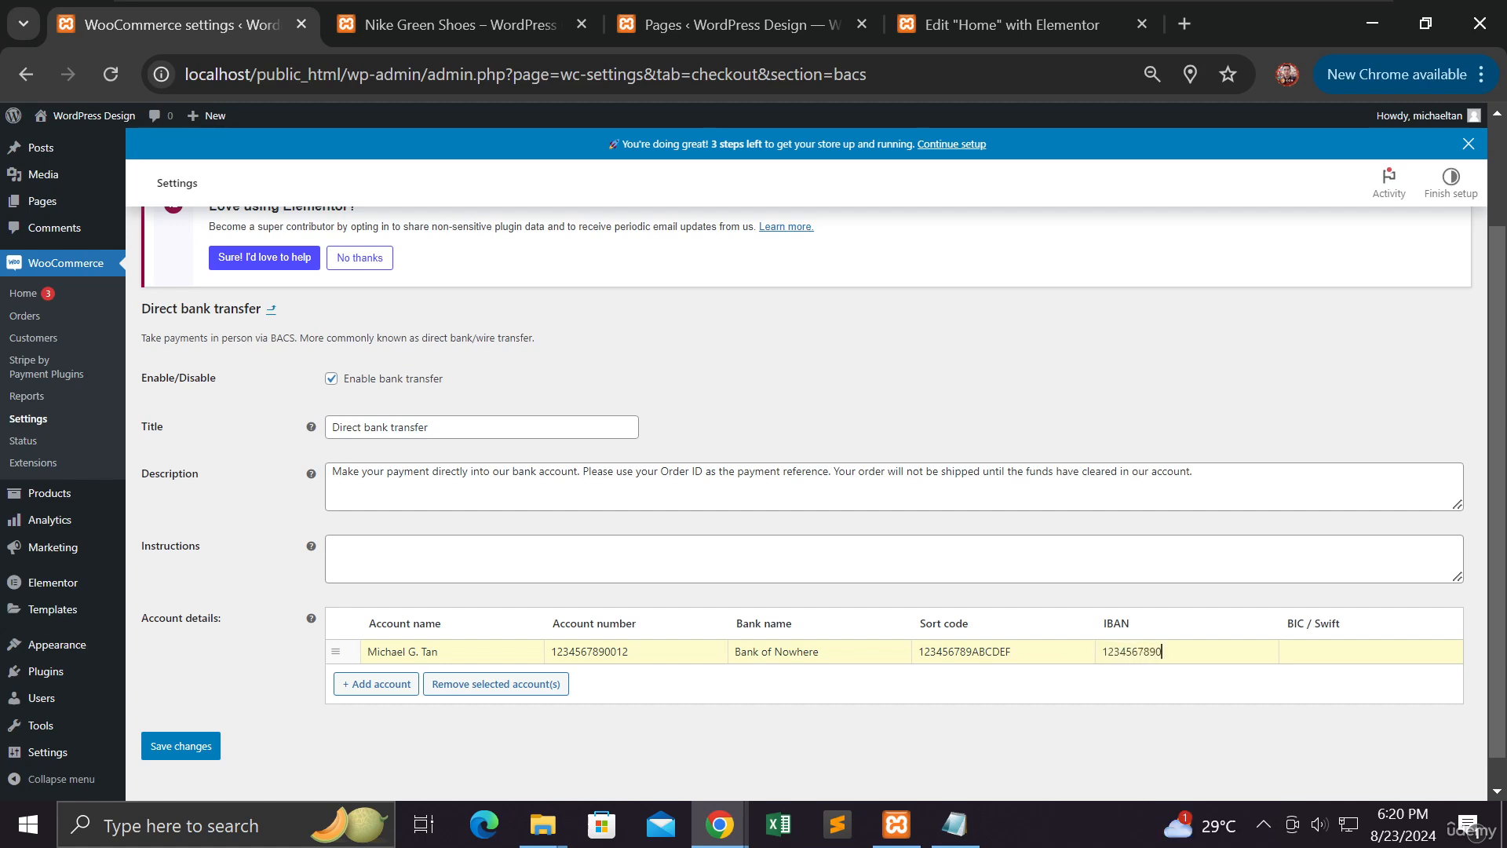
left_click(1292, 652)
type("1234567890")
left_click(192, 744)
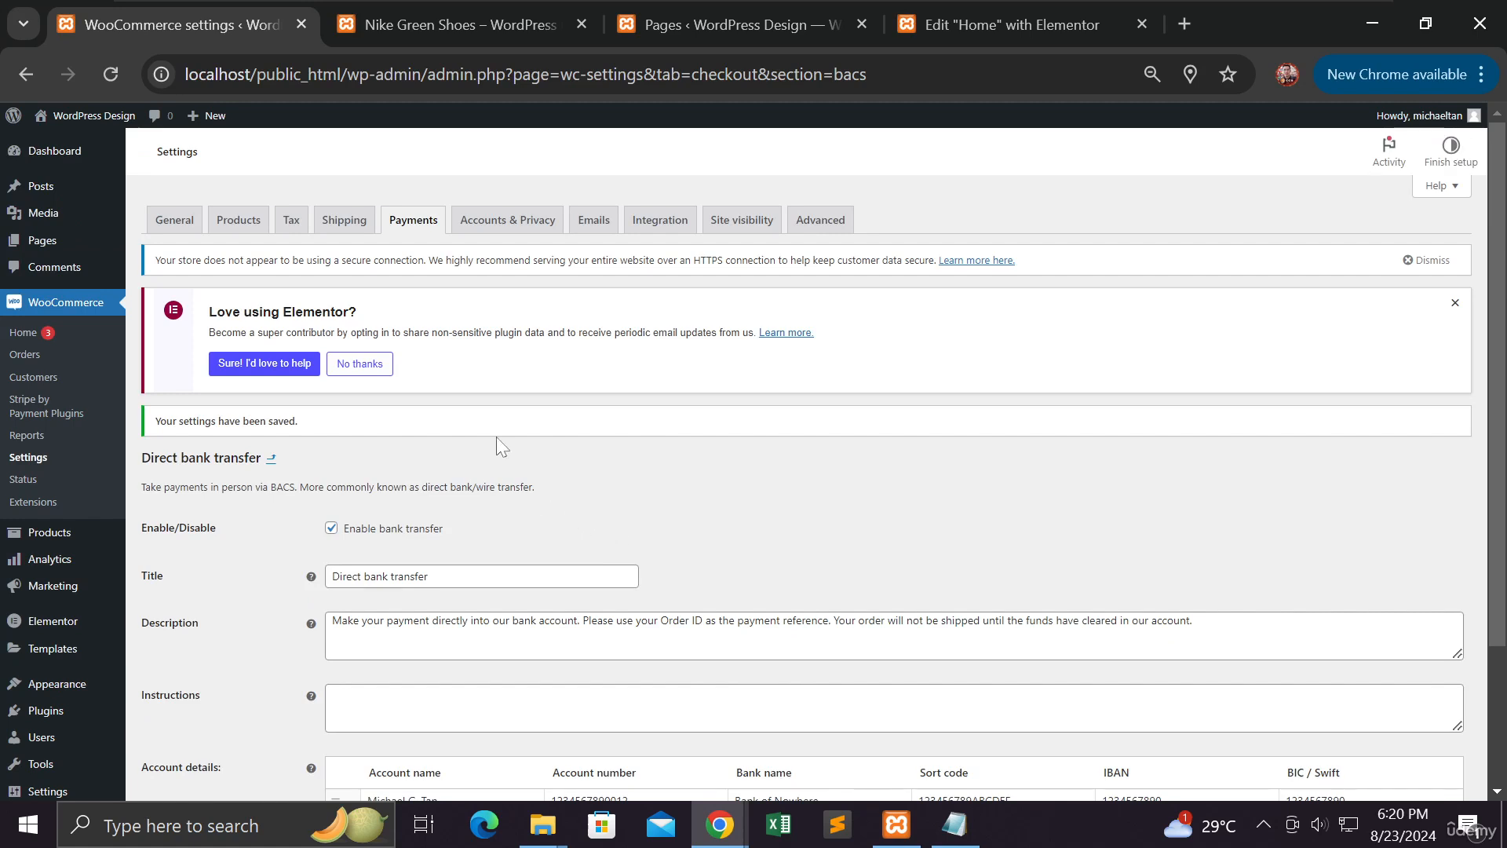
Return to the payment methods list, then bring the incognito Checkout window to the front
left_click(399, 228)
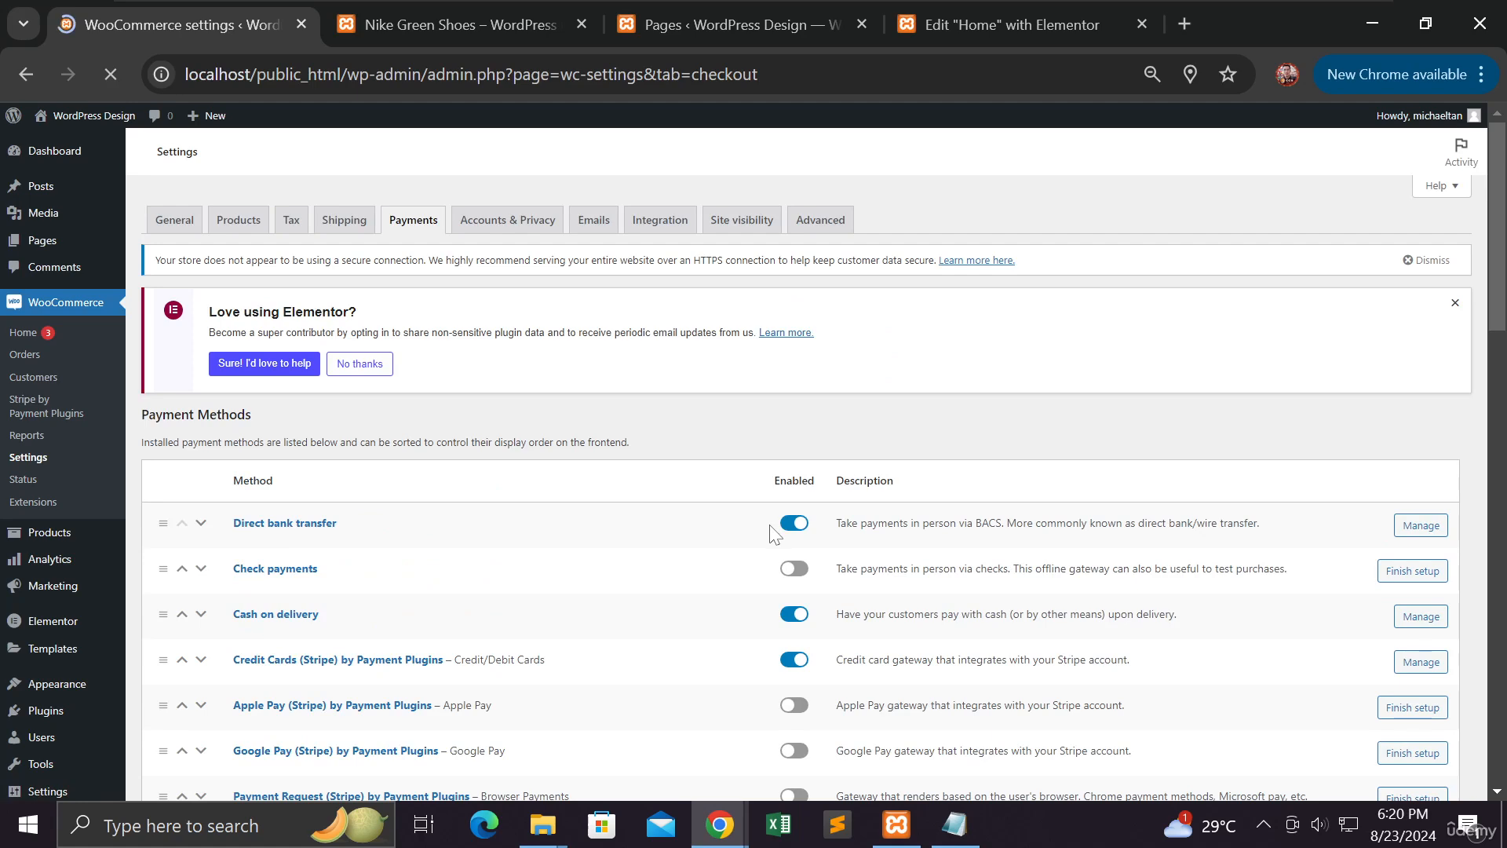
scroll(772, 534, "down", 3)
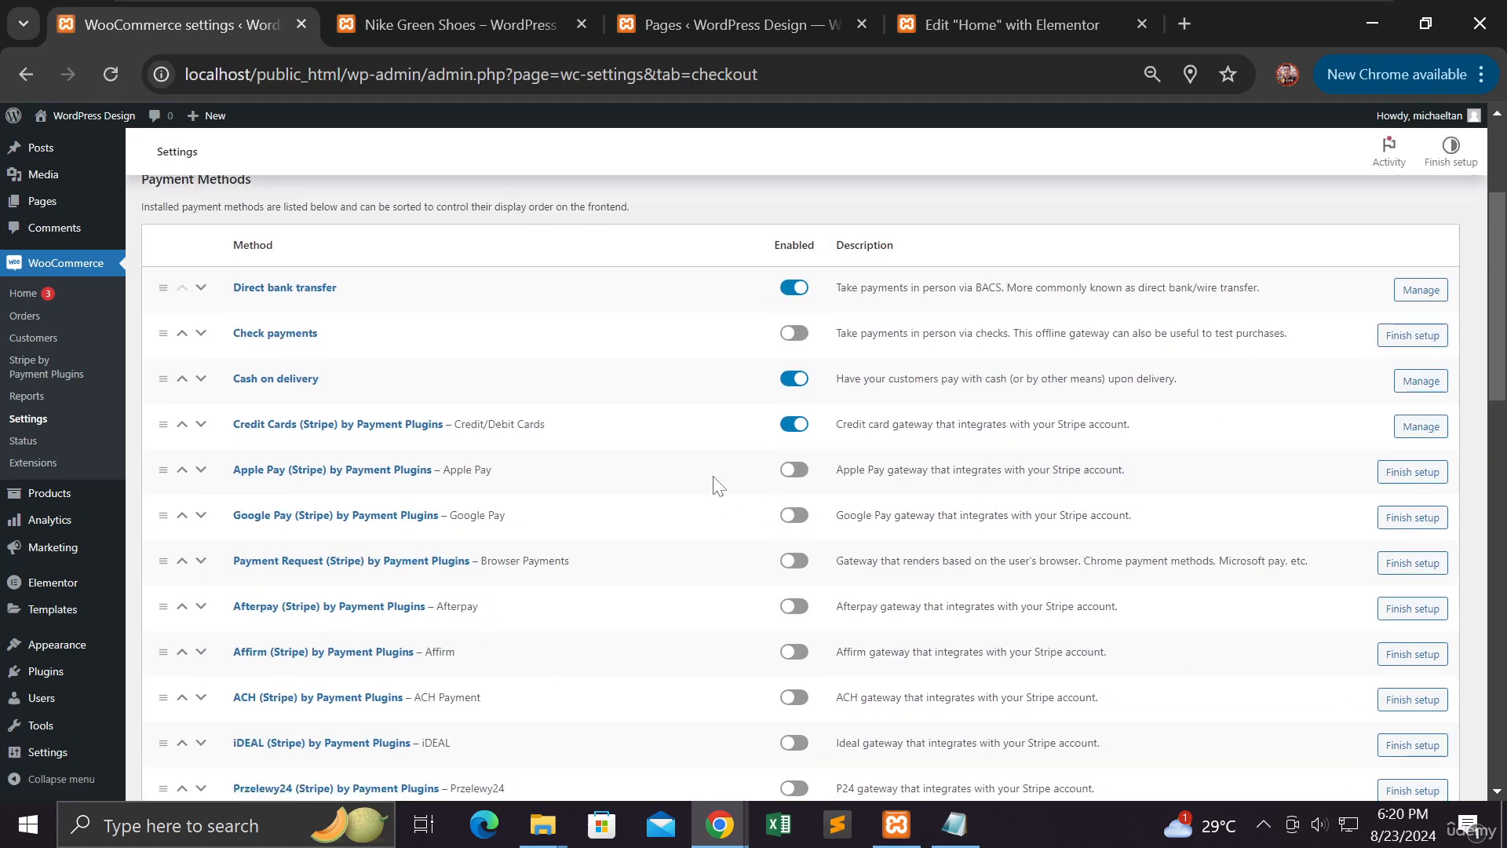
scroll(723, 483, "down", 4)
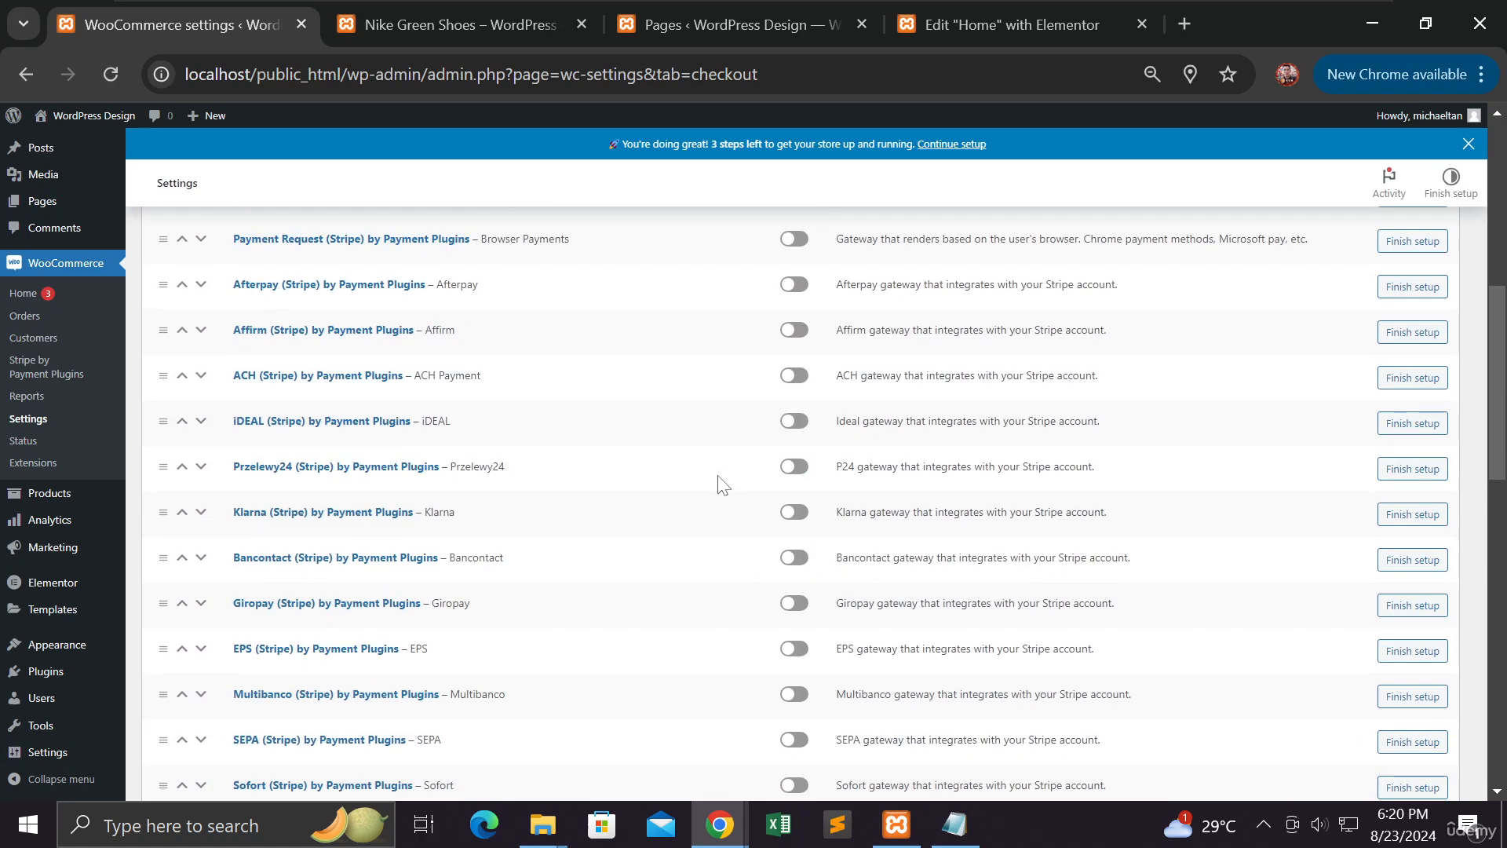
scroll(743, 633, "down", 10)
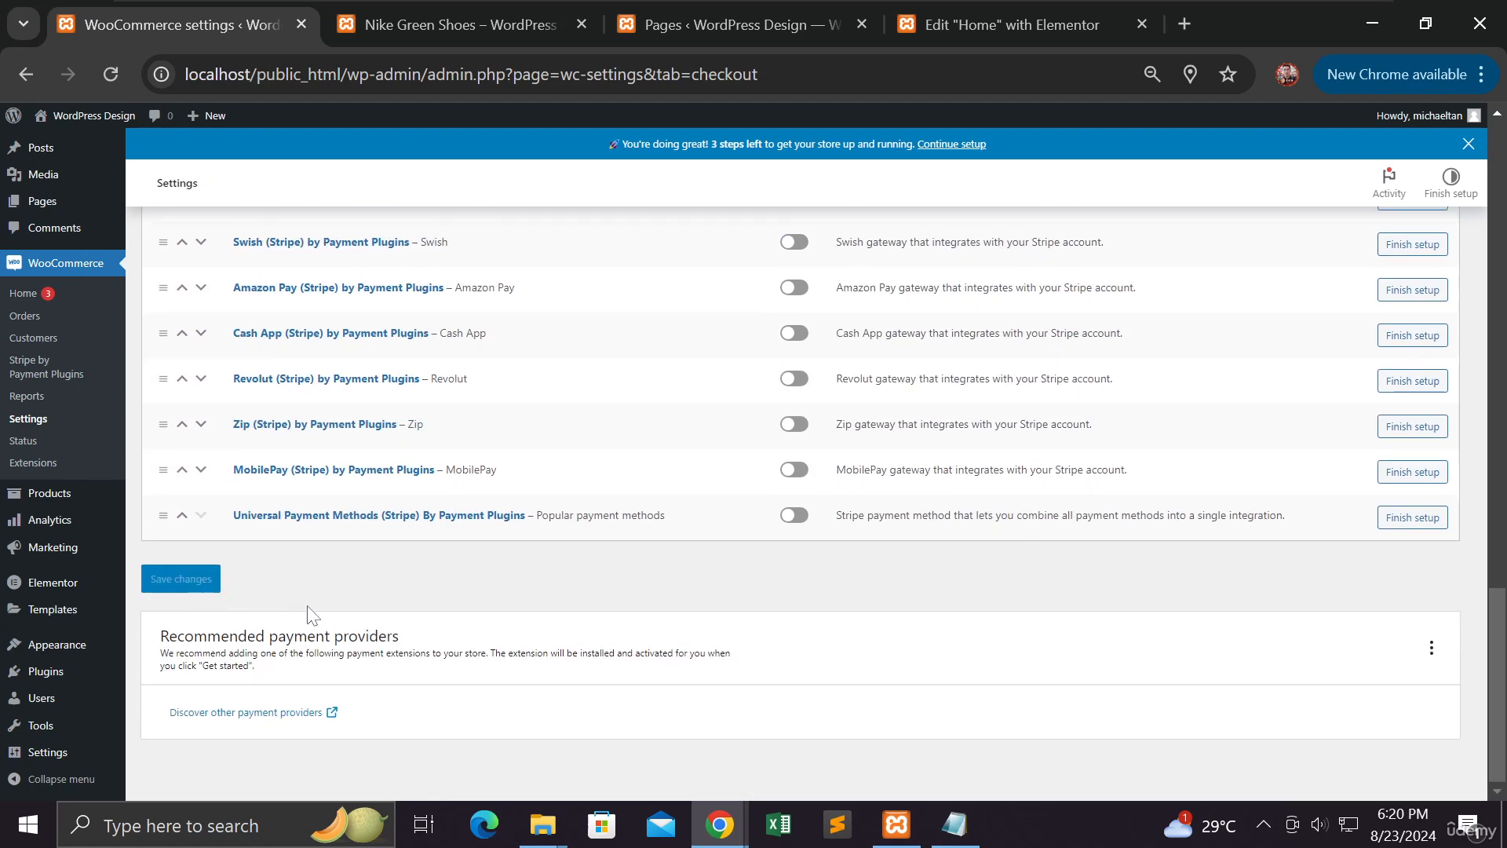
mouse_move(720, 823)
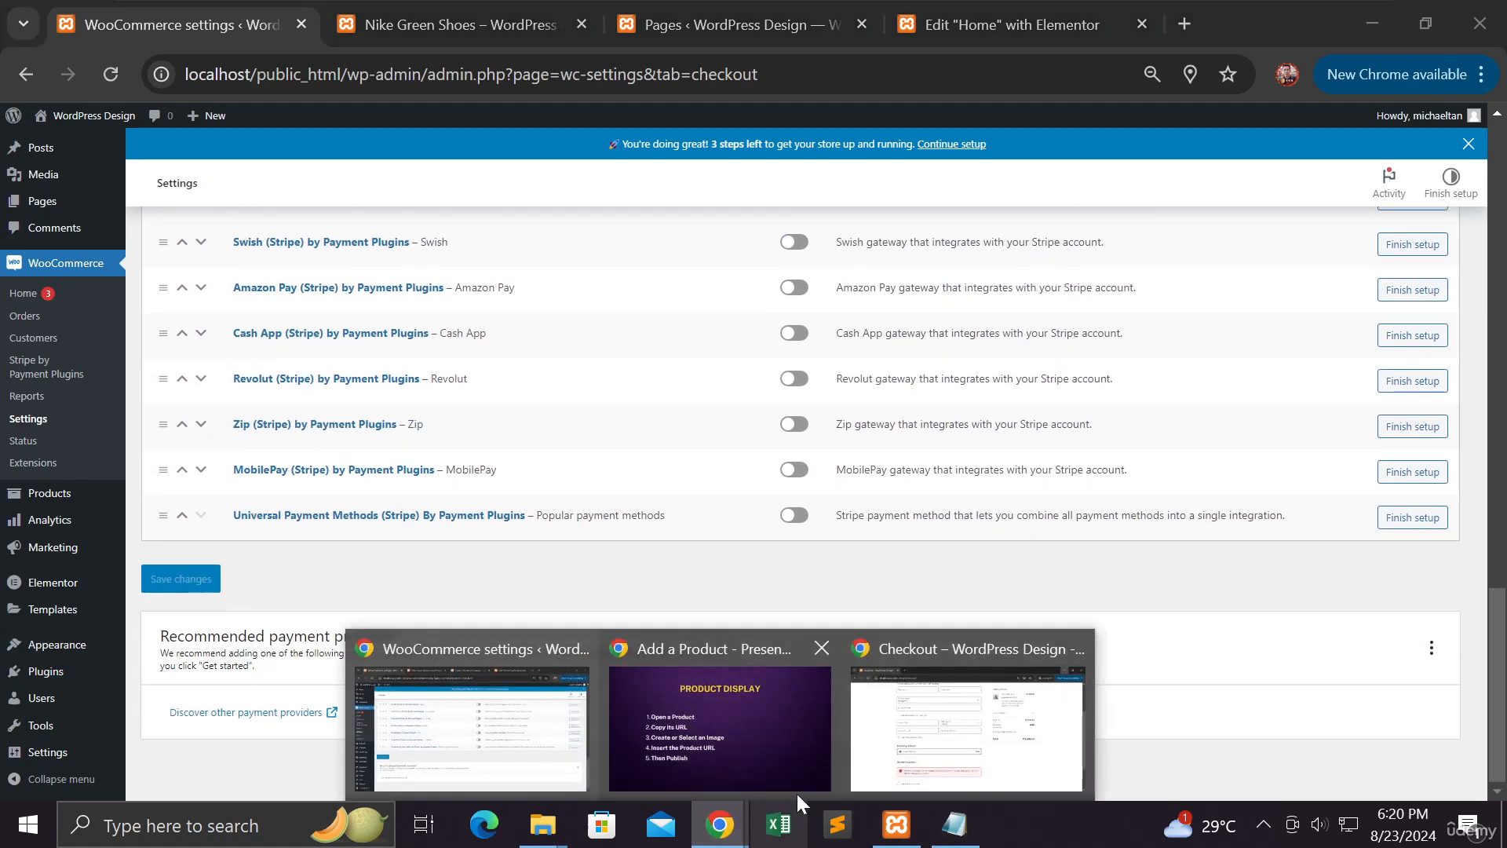
left_click(909, 777)
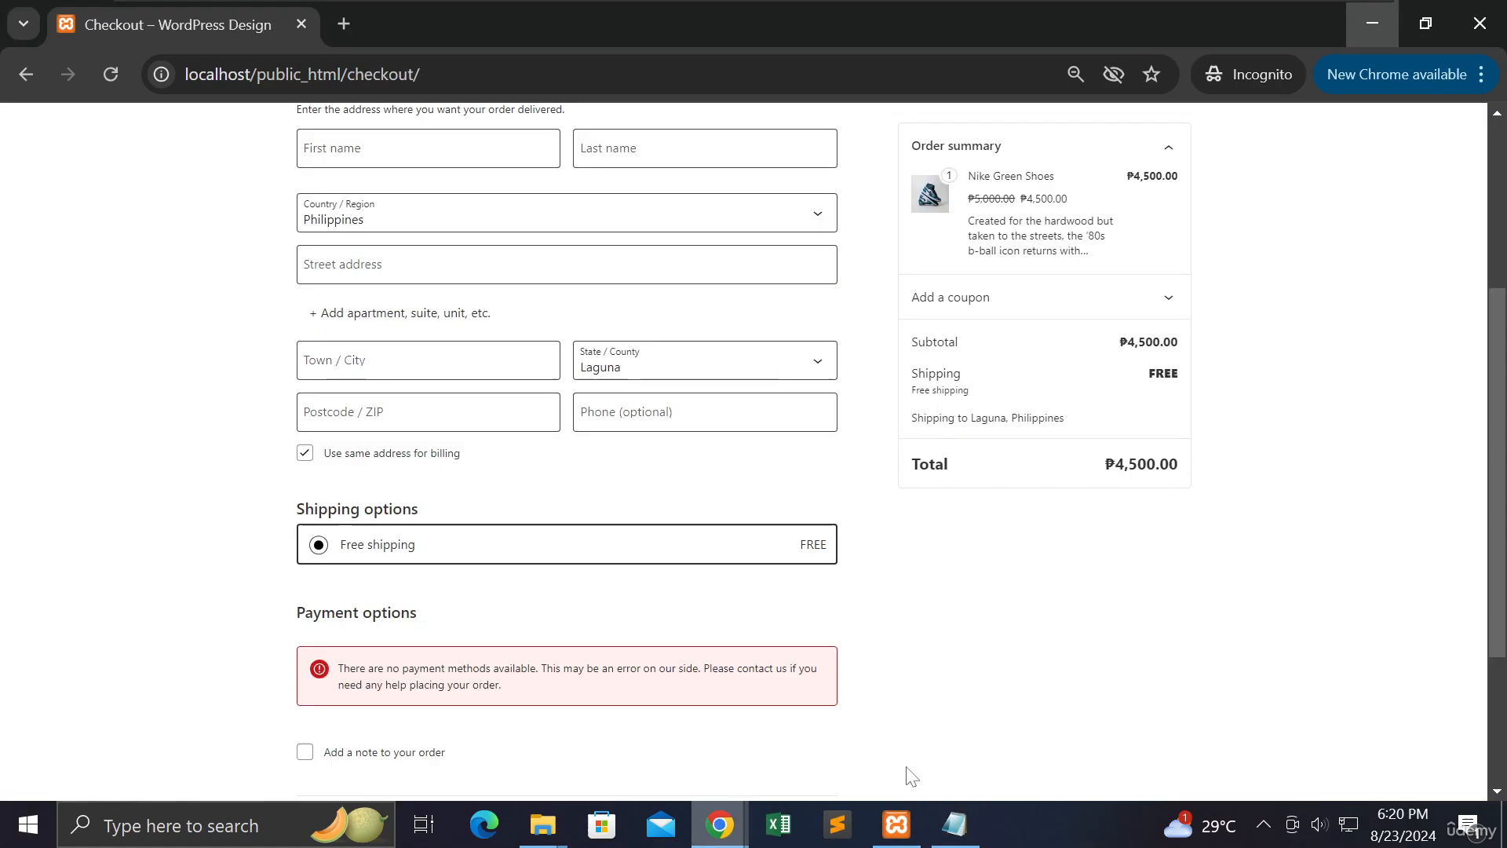
Reload checkout, try Direct bank transfer, and settle on Cash on delivery for the ₱4,500.00 order
left_click(114, 76)
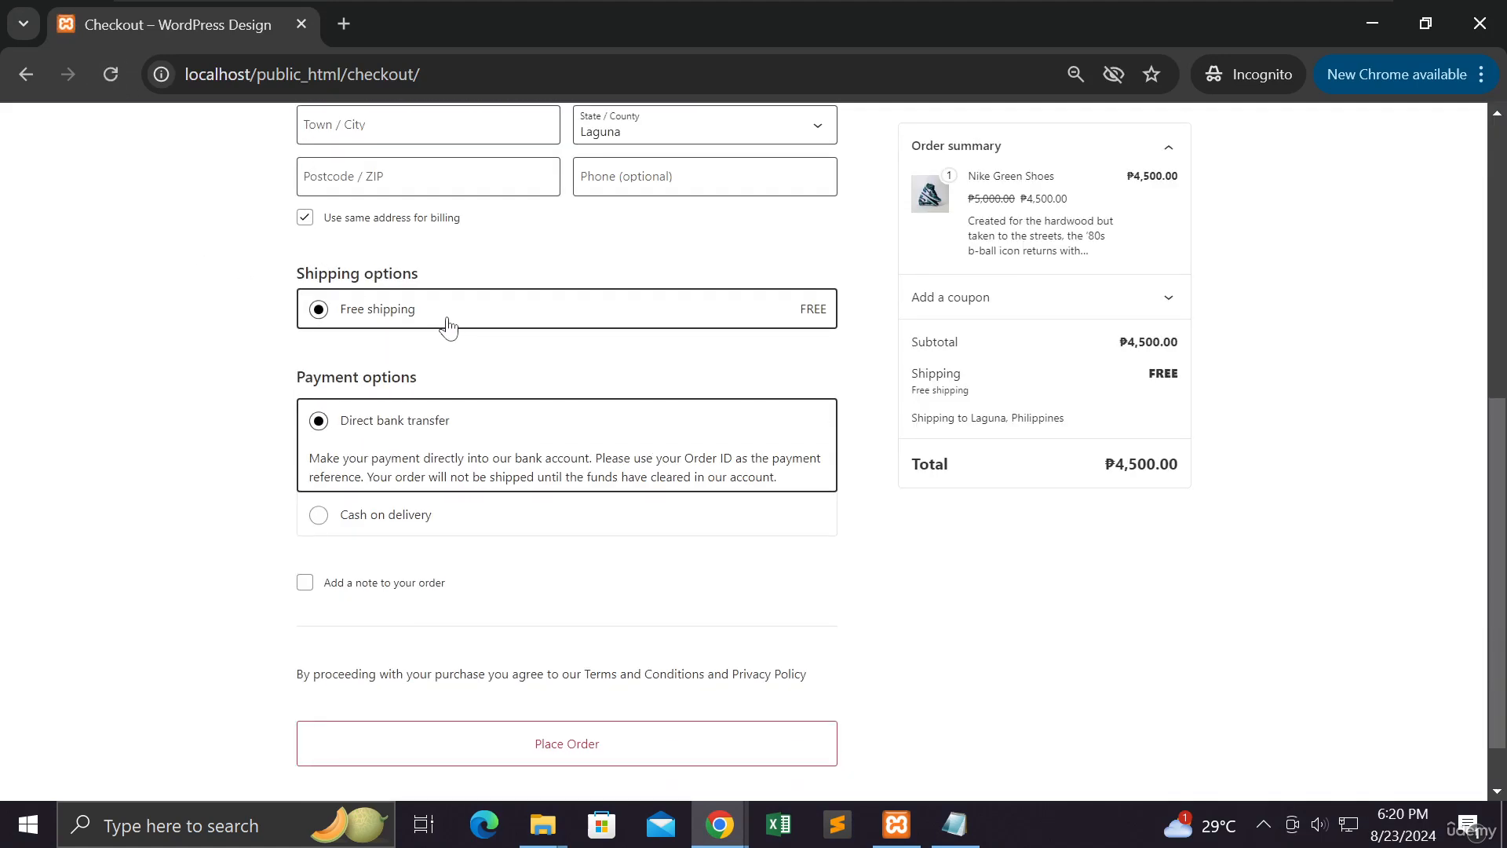
left_click(449, 514)
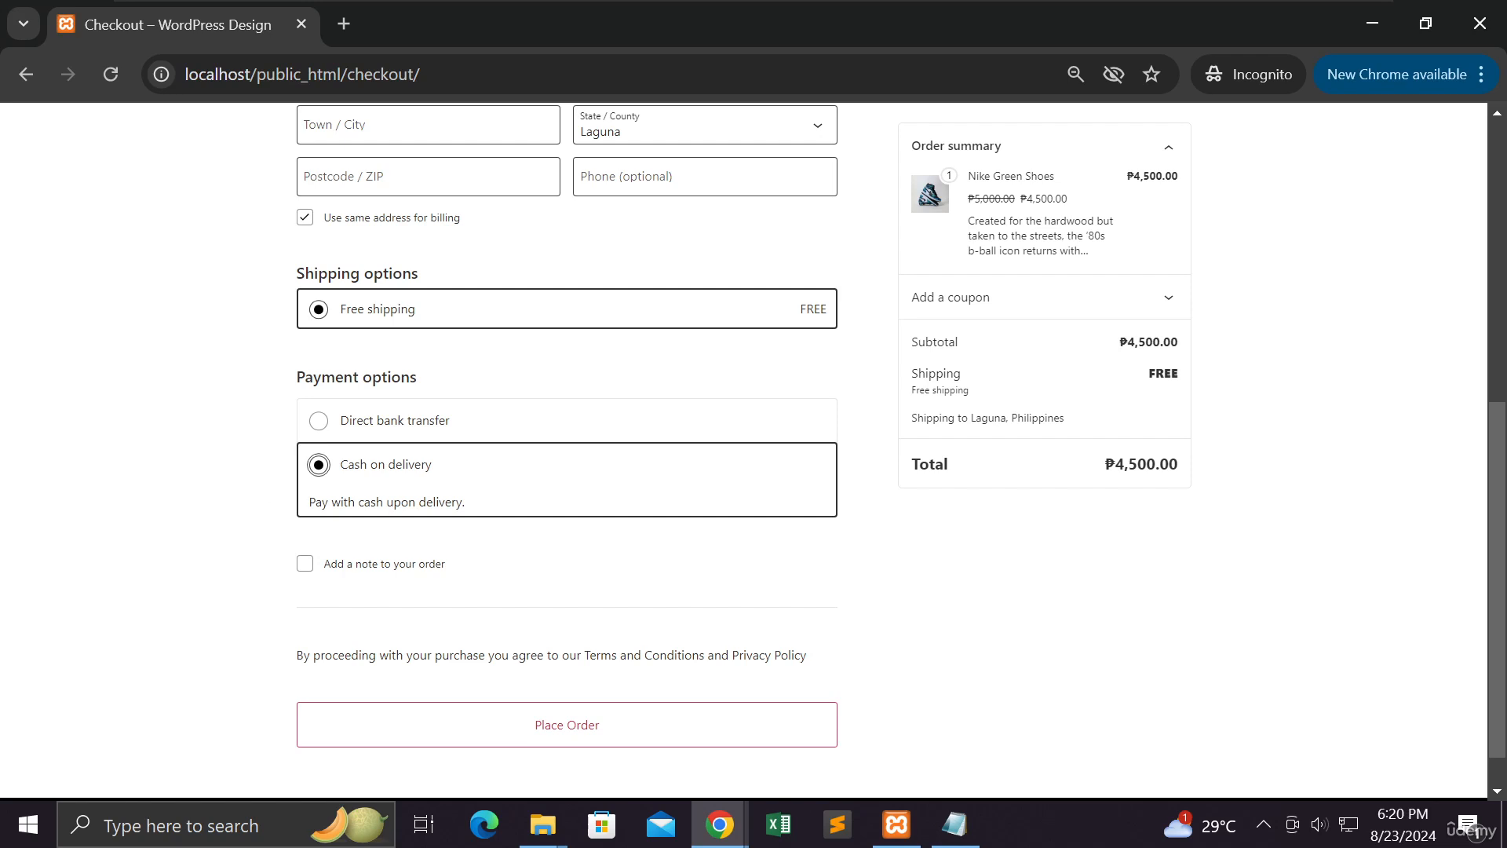
left_click(389, 432)
left_click(419, 526)
scroll(244, 396, "up", 3)
scroll(242, 398, "down", 4)
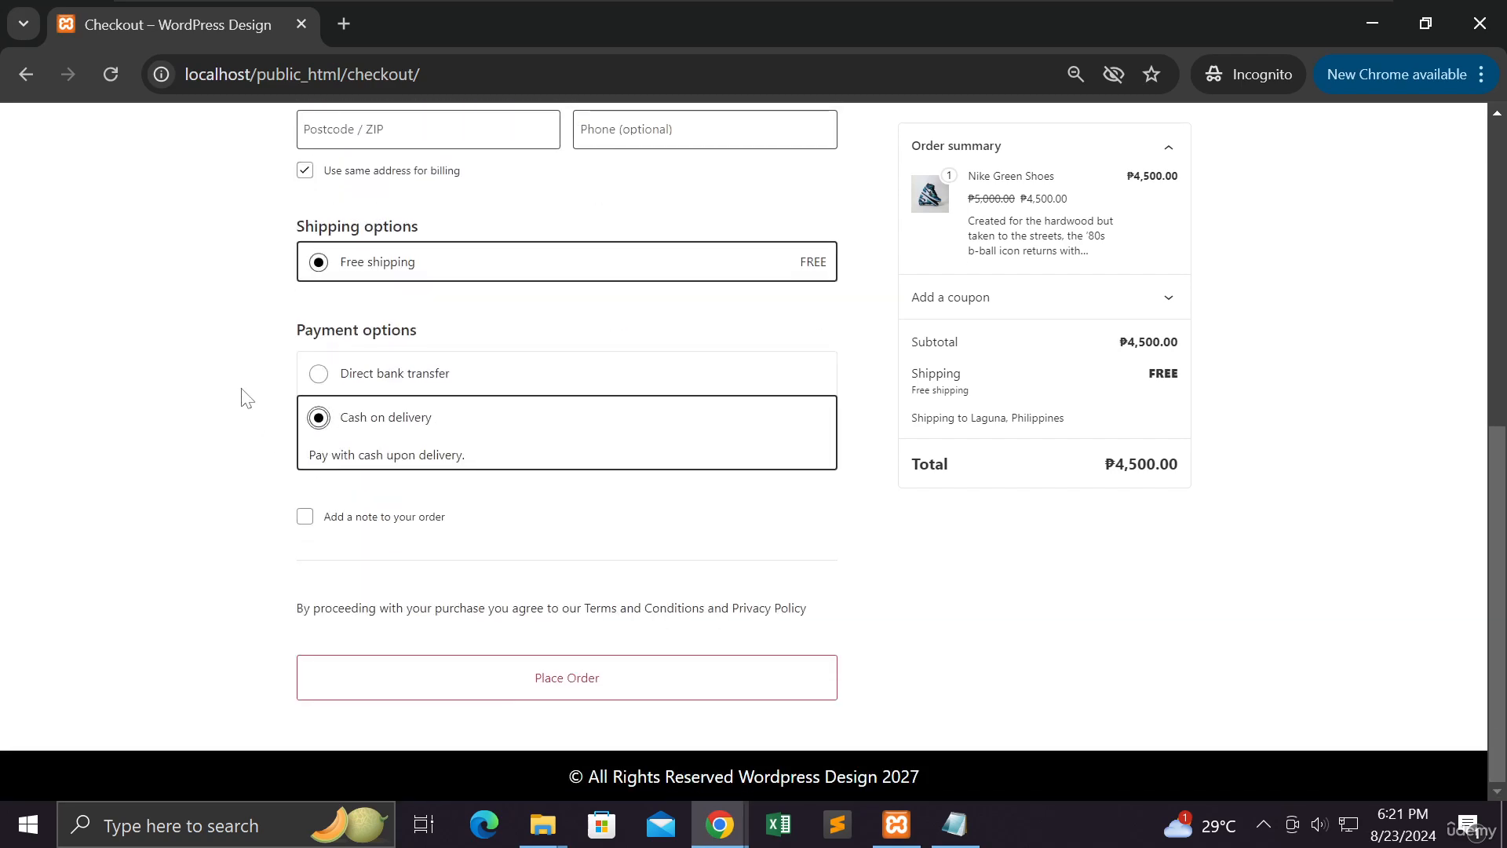
scroll(243, 396, "up", 7)
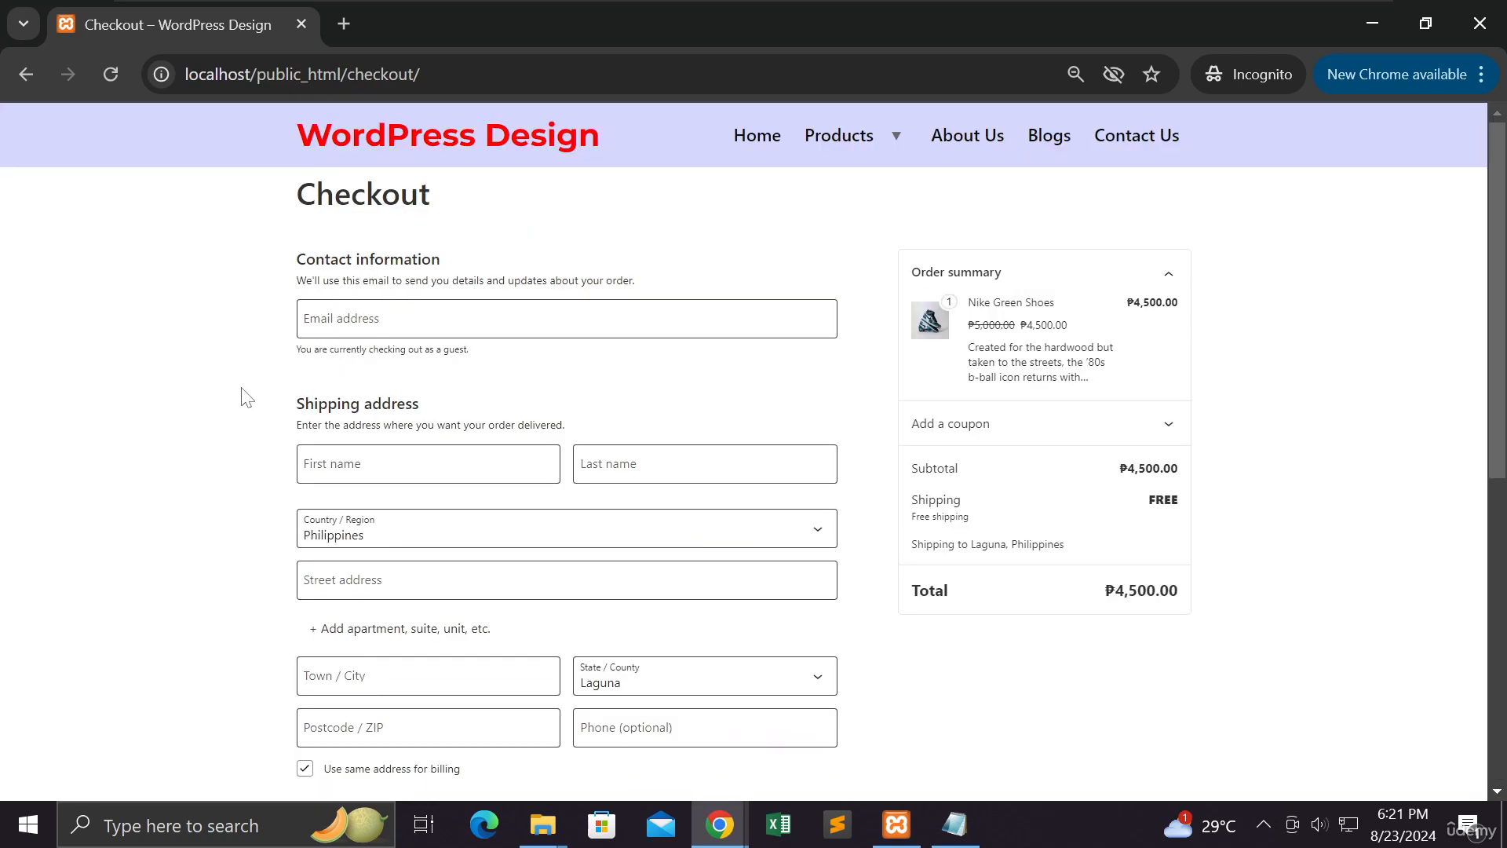
scroll(243, 396, "down", 4)
scroll(243, 397, "up", 3)
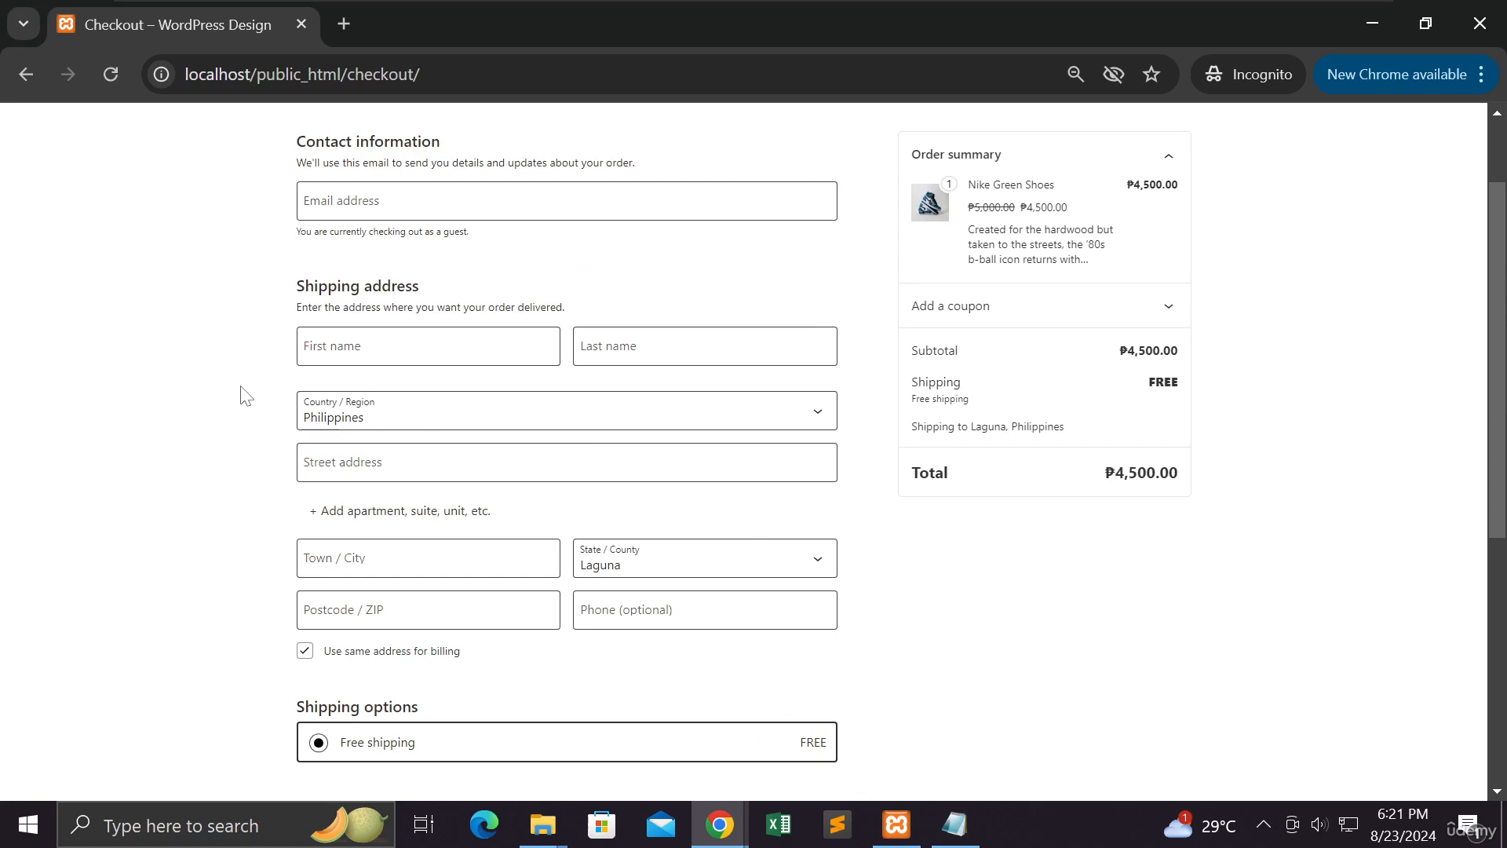
scroll(244, 397, "down", 4)
scroll(243, 393, "down", 1)
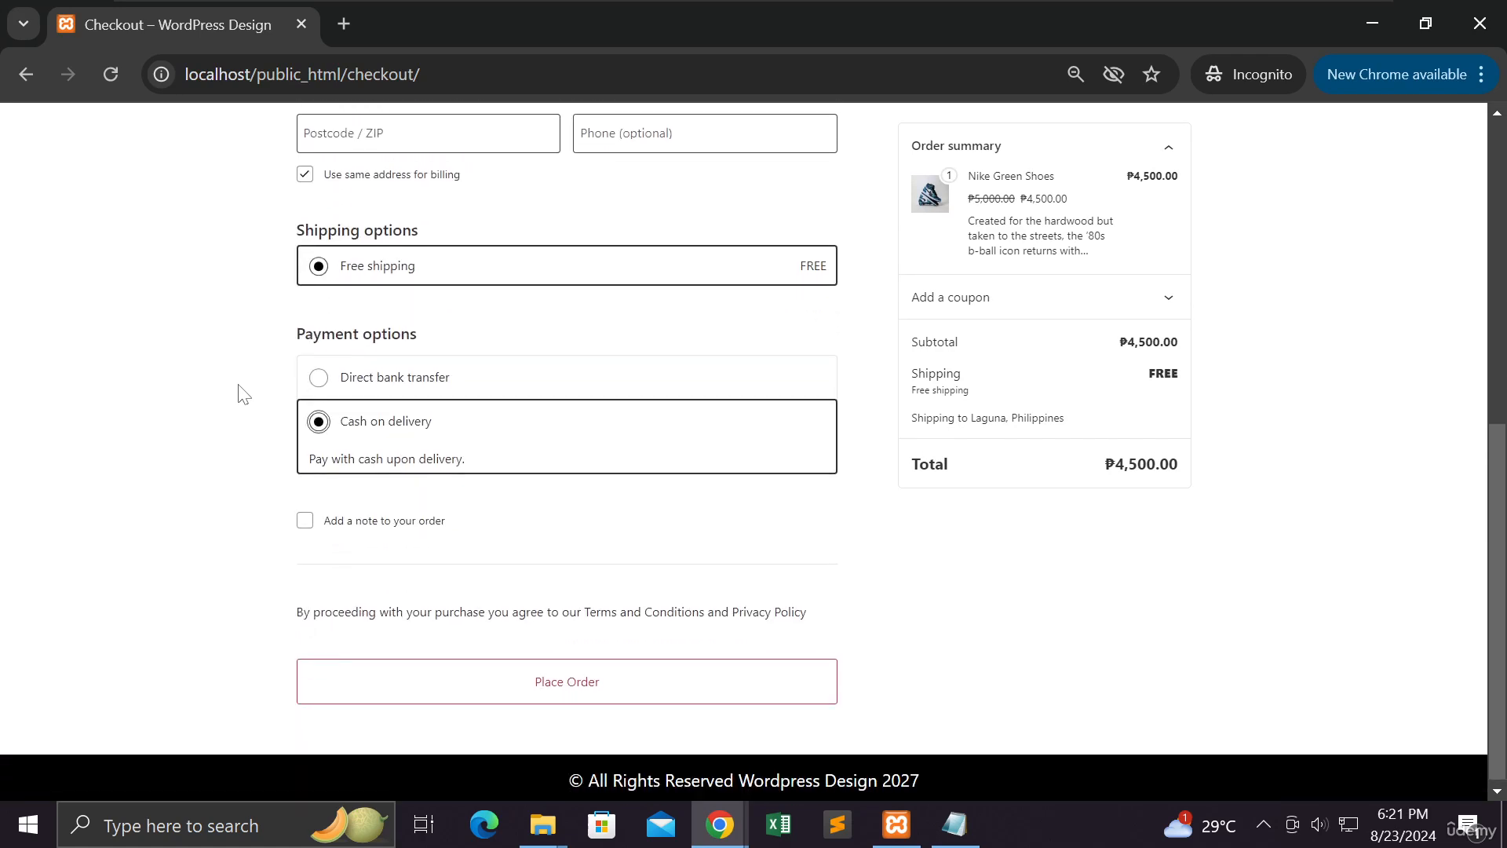
scroll(244, 392, "up", 1)
scroll(242, 390, "up", 1)
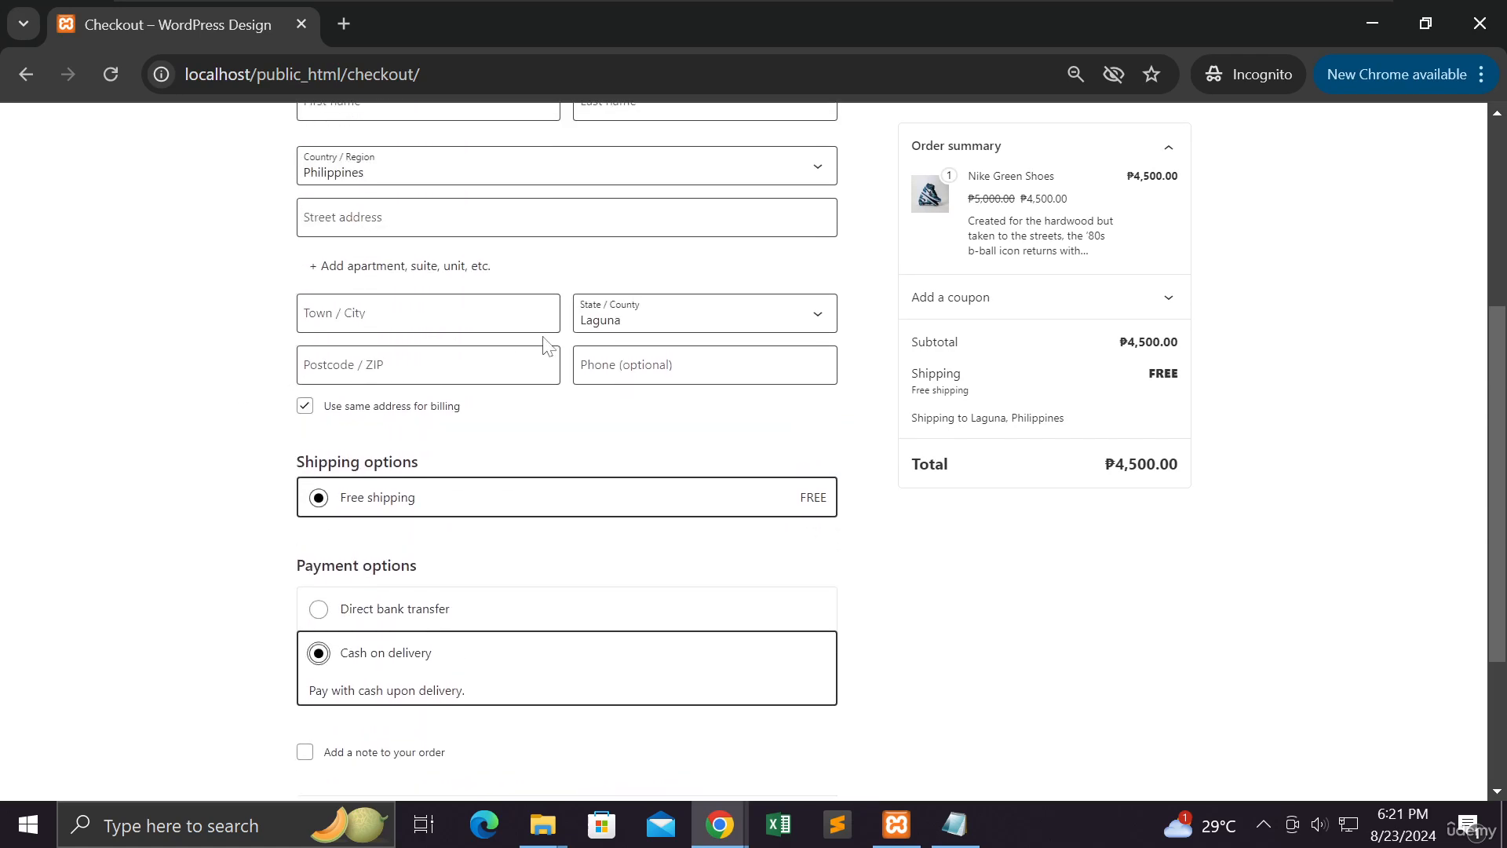
scroll(260, 361, "up", 2)
scroll(259, 360, "down", 5)
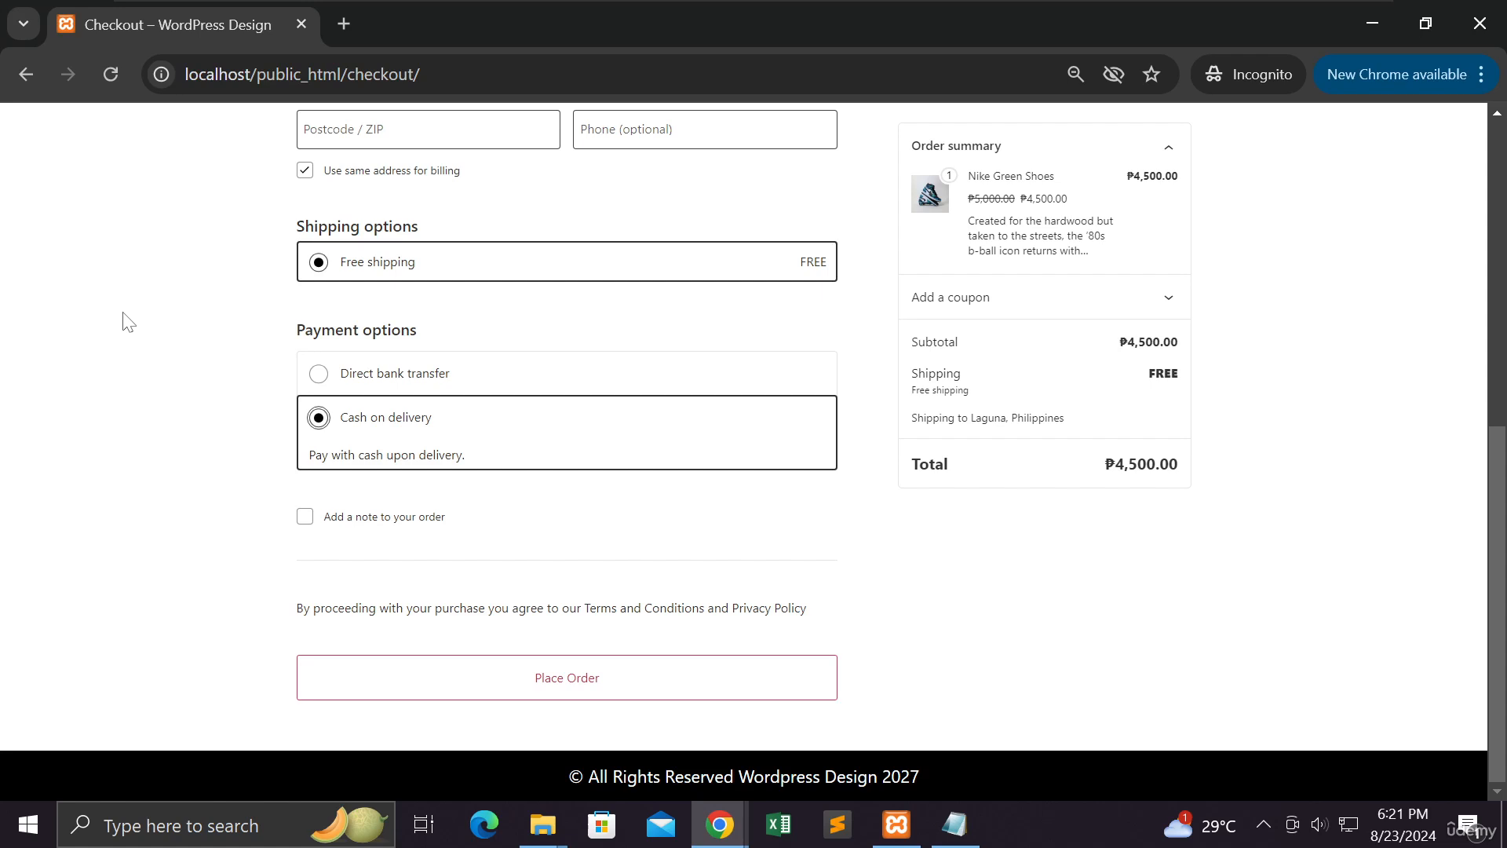
scroll(133, 334, "up", 2)
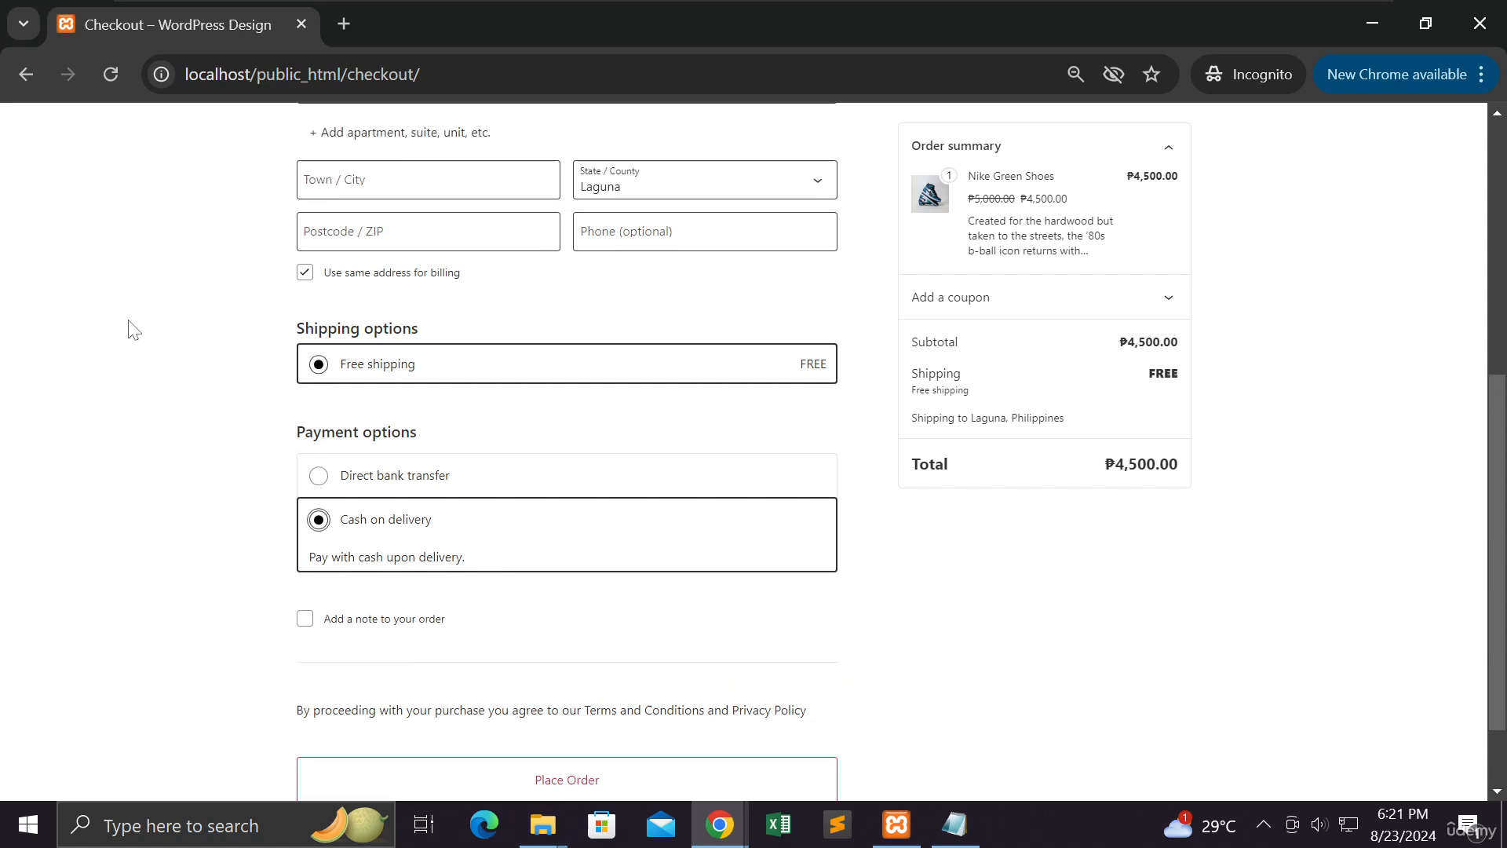
scroll(131, 330, "up", 2)
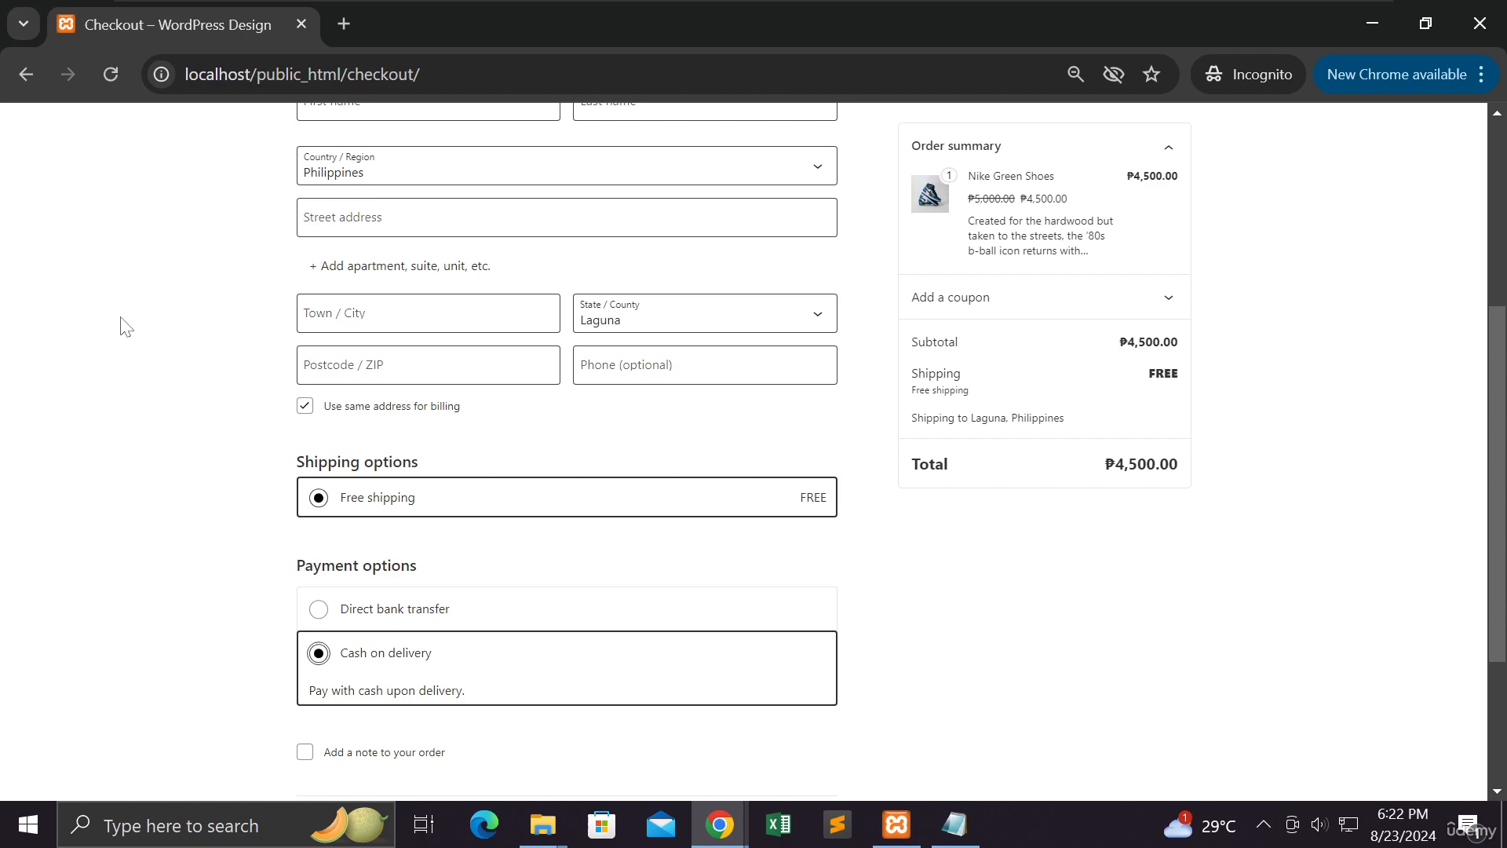
mouse_move(730, 817)
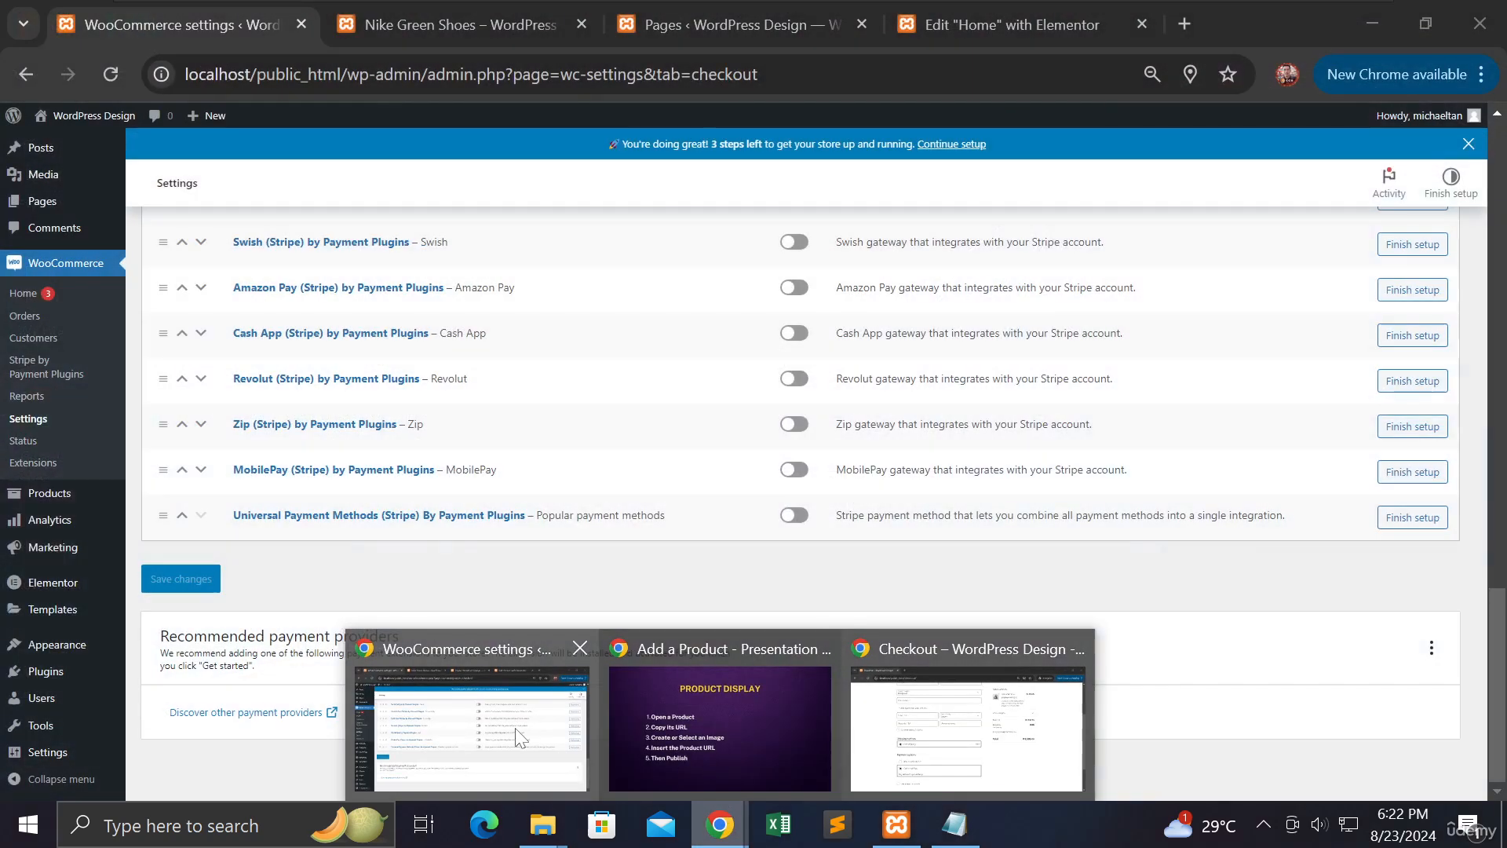
In the admin window, view WooCommerce Customers: a PH guest and the admin, each with 0 orders
left_click(516, 738)
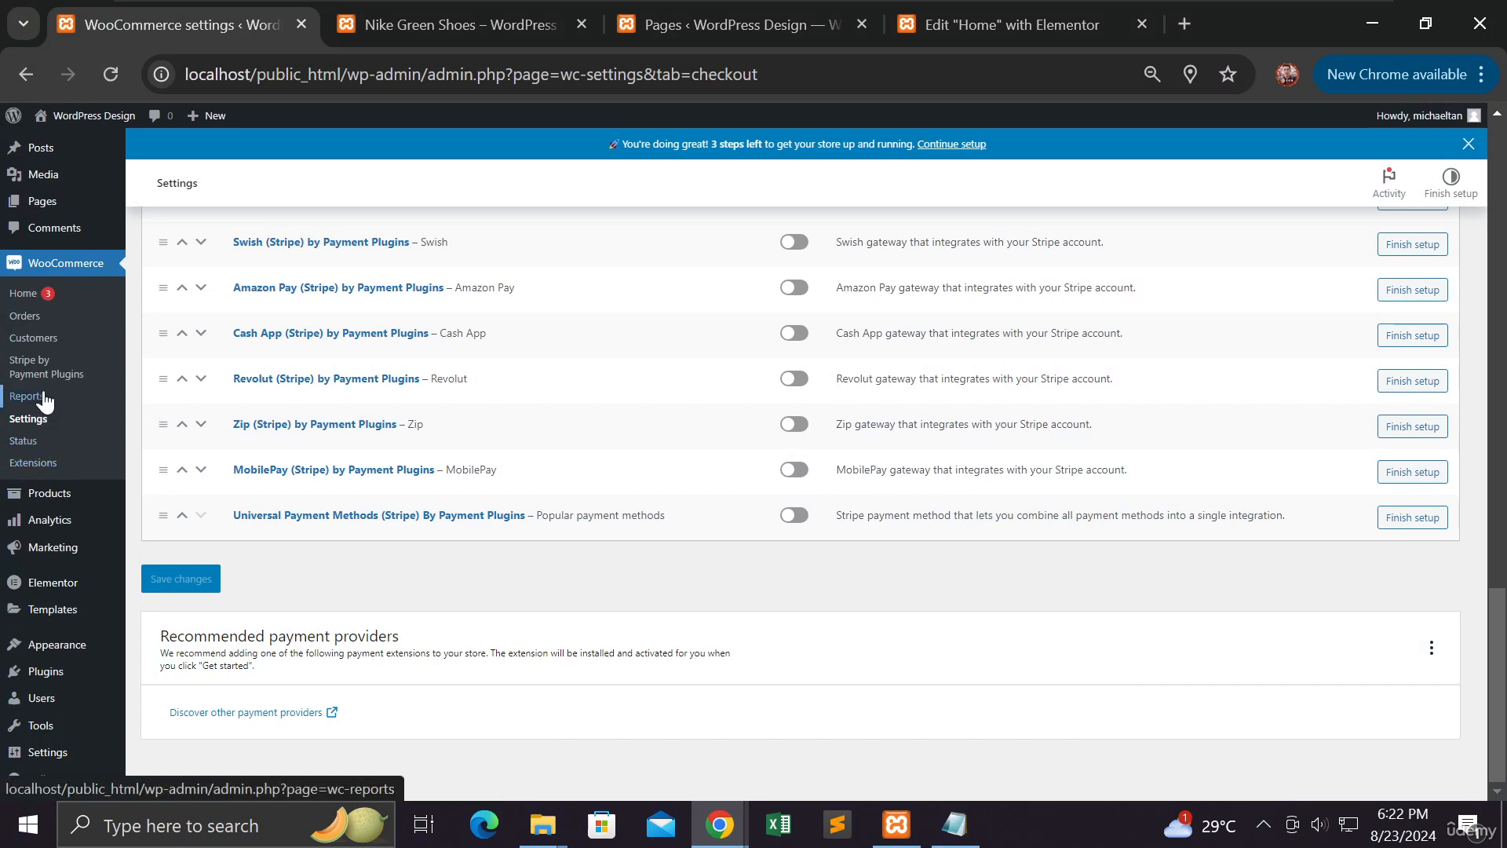
left_click(31, 341)
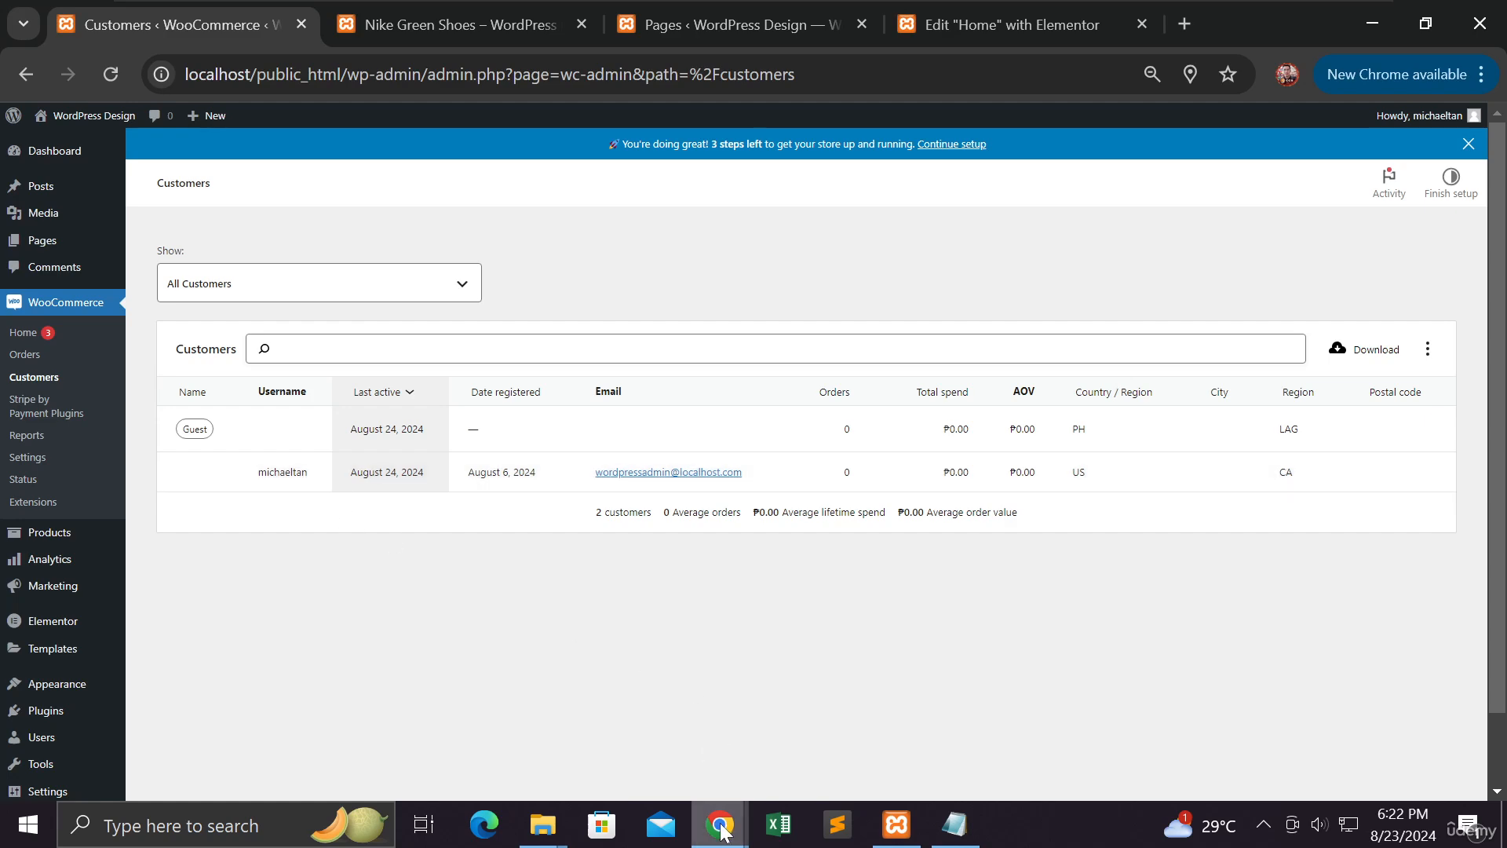
mouse_move(726, 830)
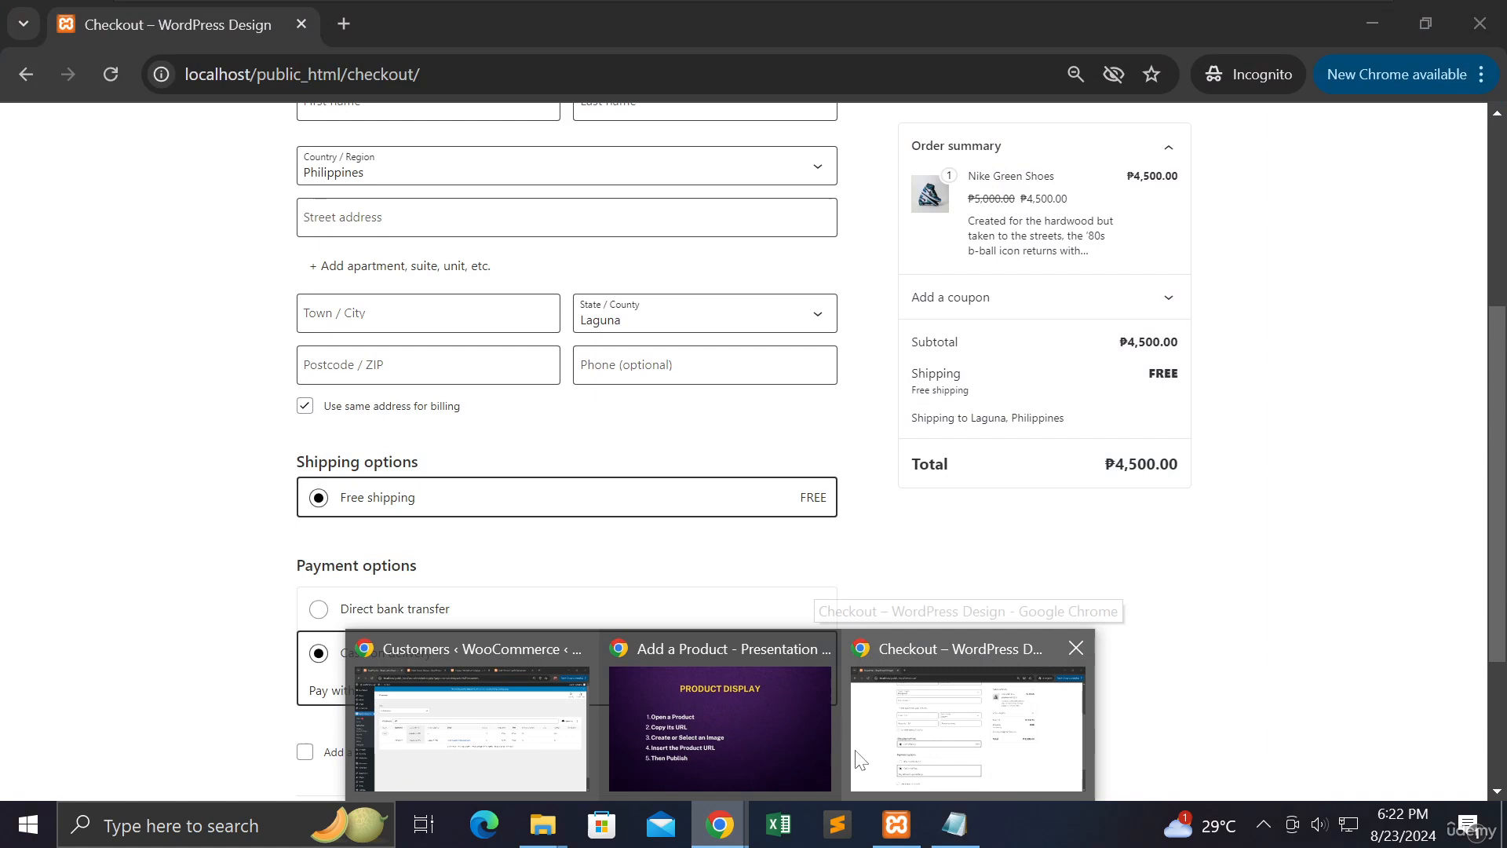
Go to the storefront home page, then load the my-account page showing Login and Register forms
left_click(863, 759)
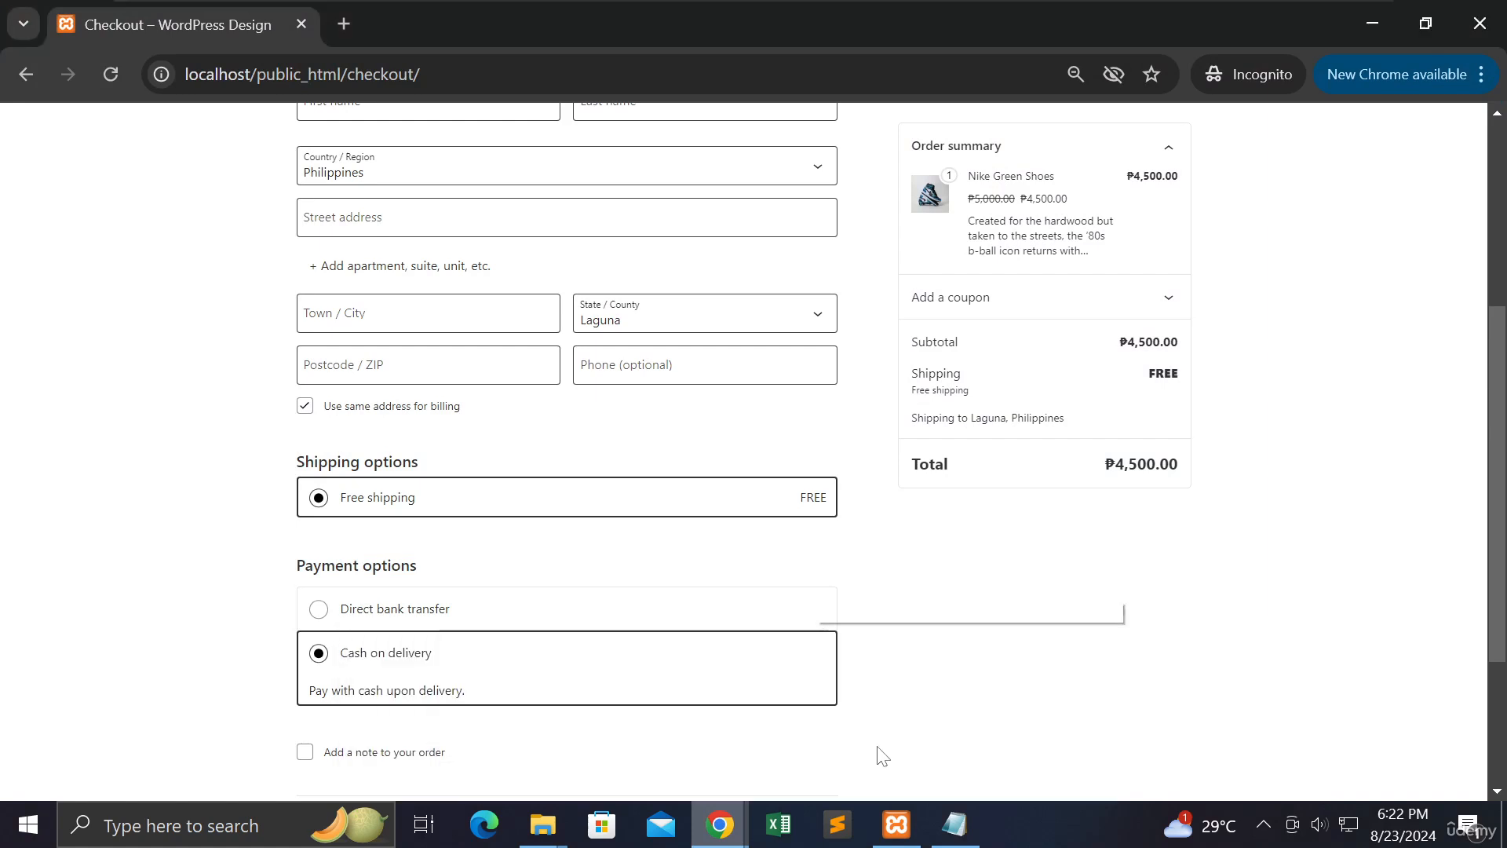
scroll(212, 232, "up", 5)
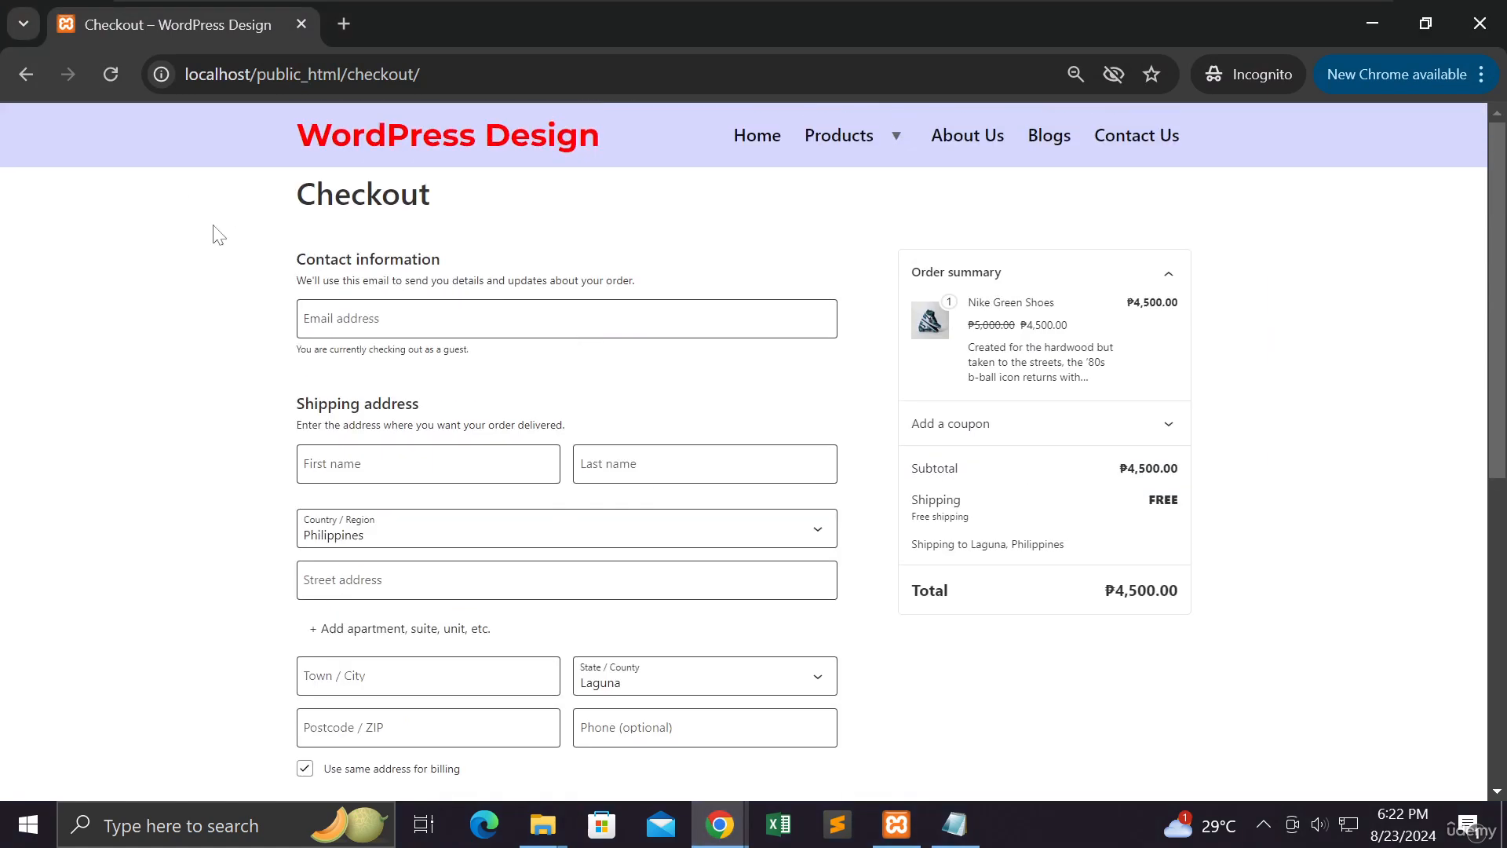
left_click(760, 139)
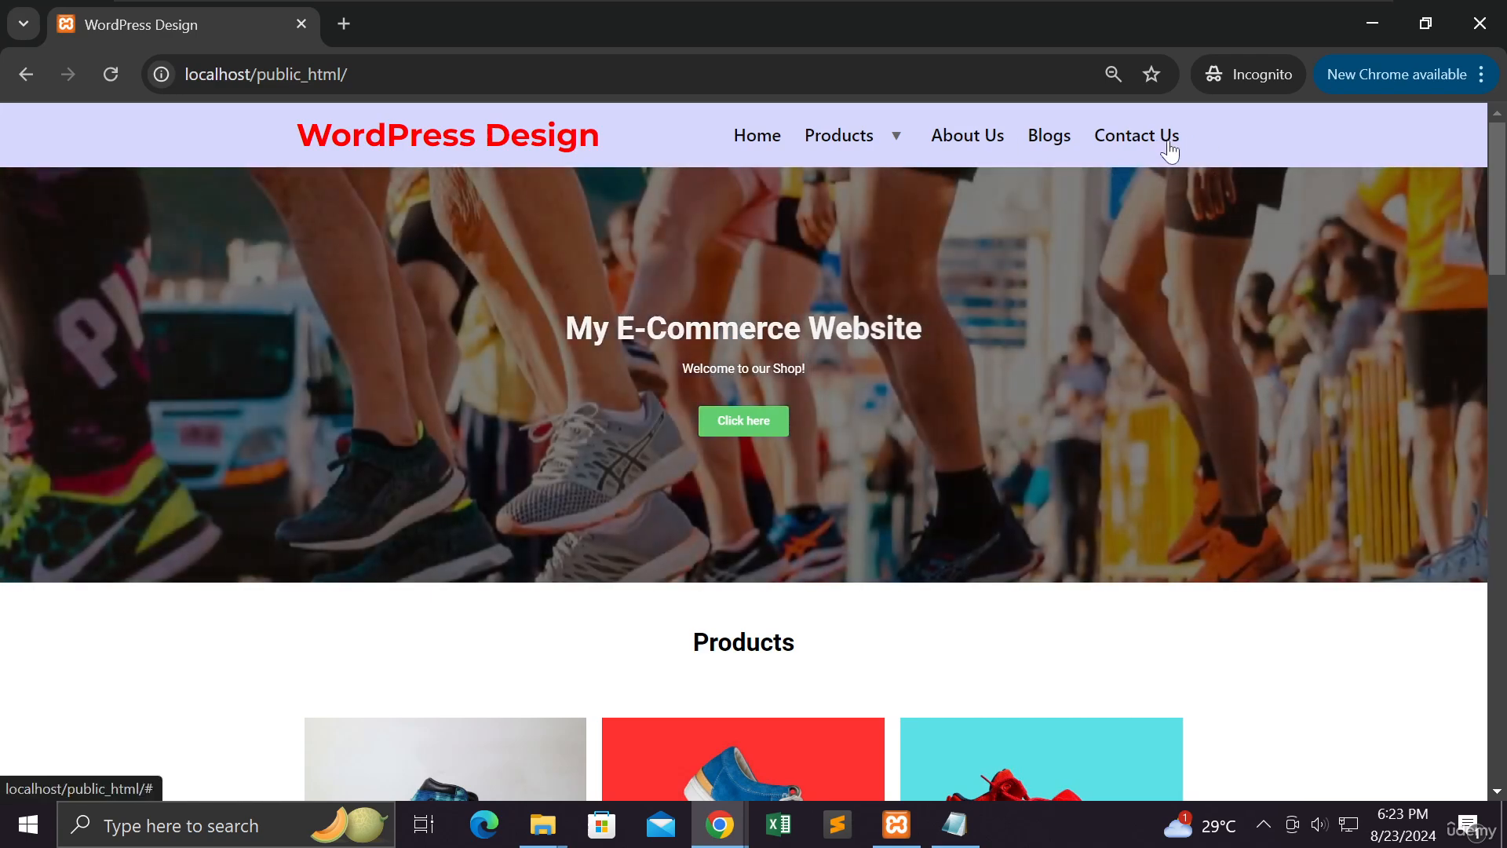
left_click(314, 74)
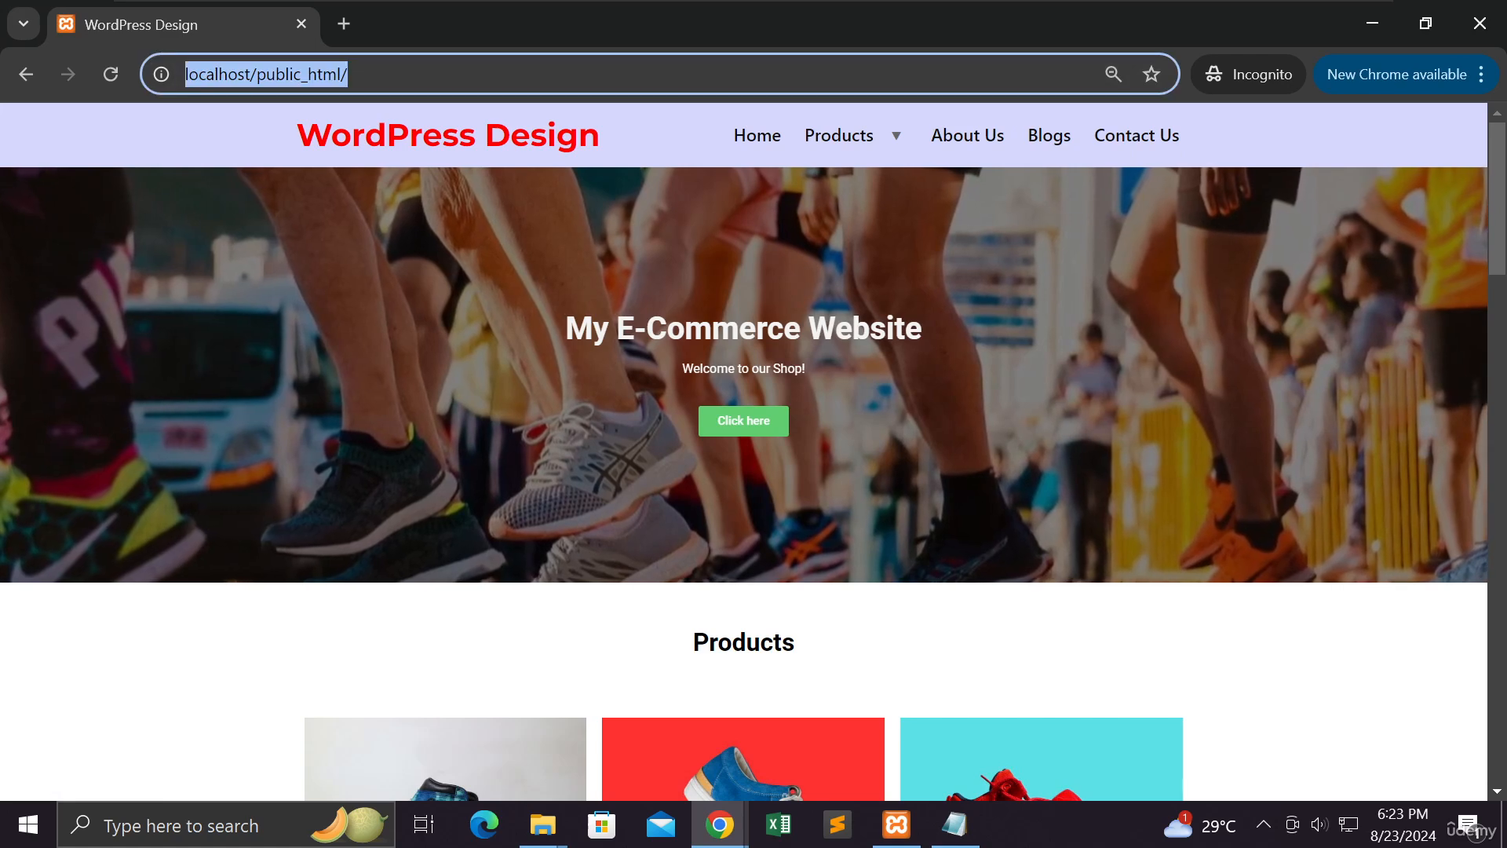
left_click(349, 74)
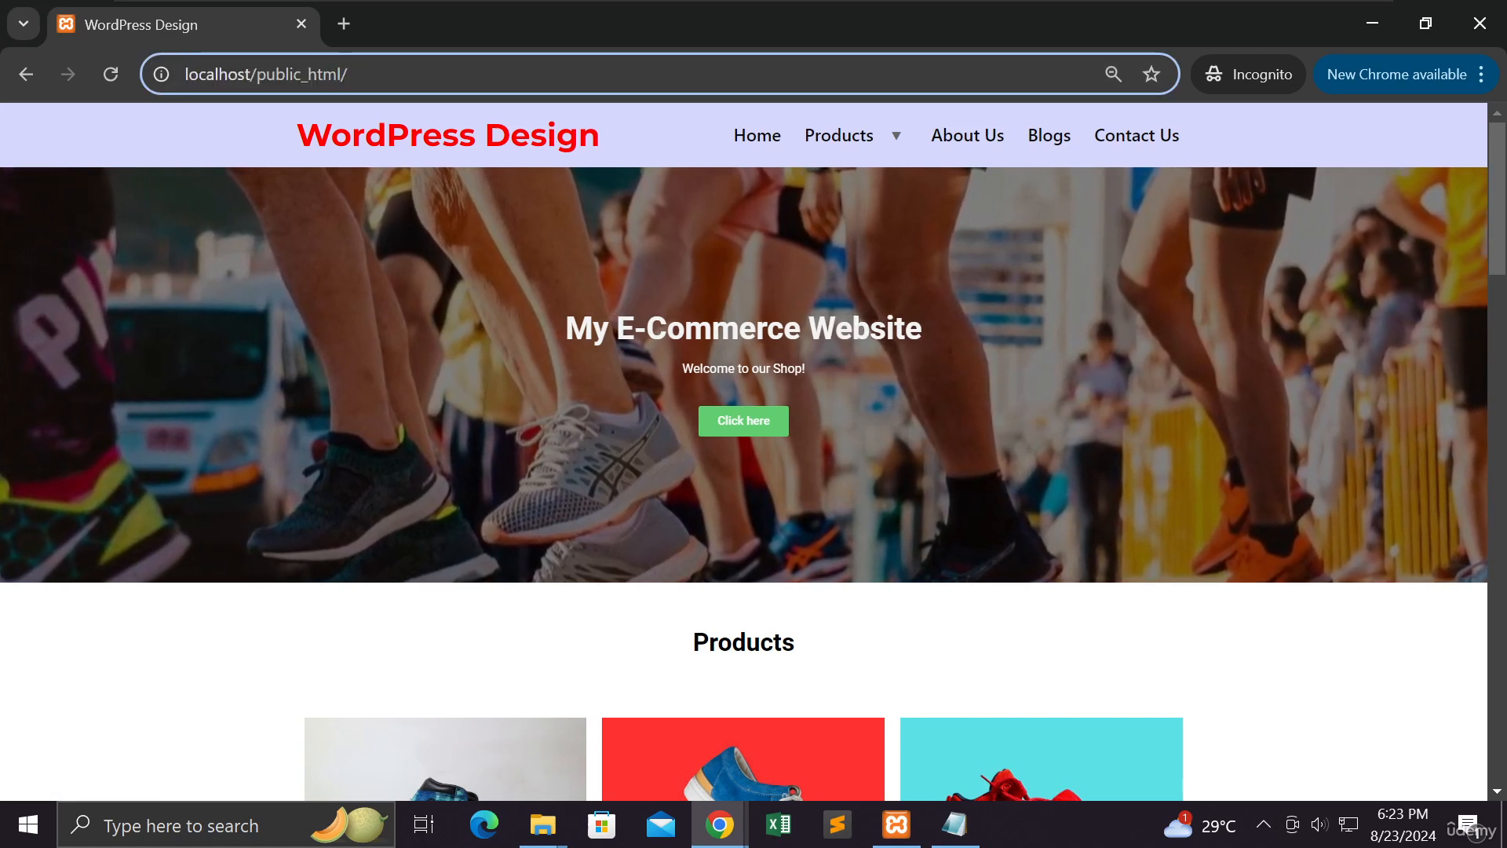
type("my-accou")
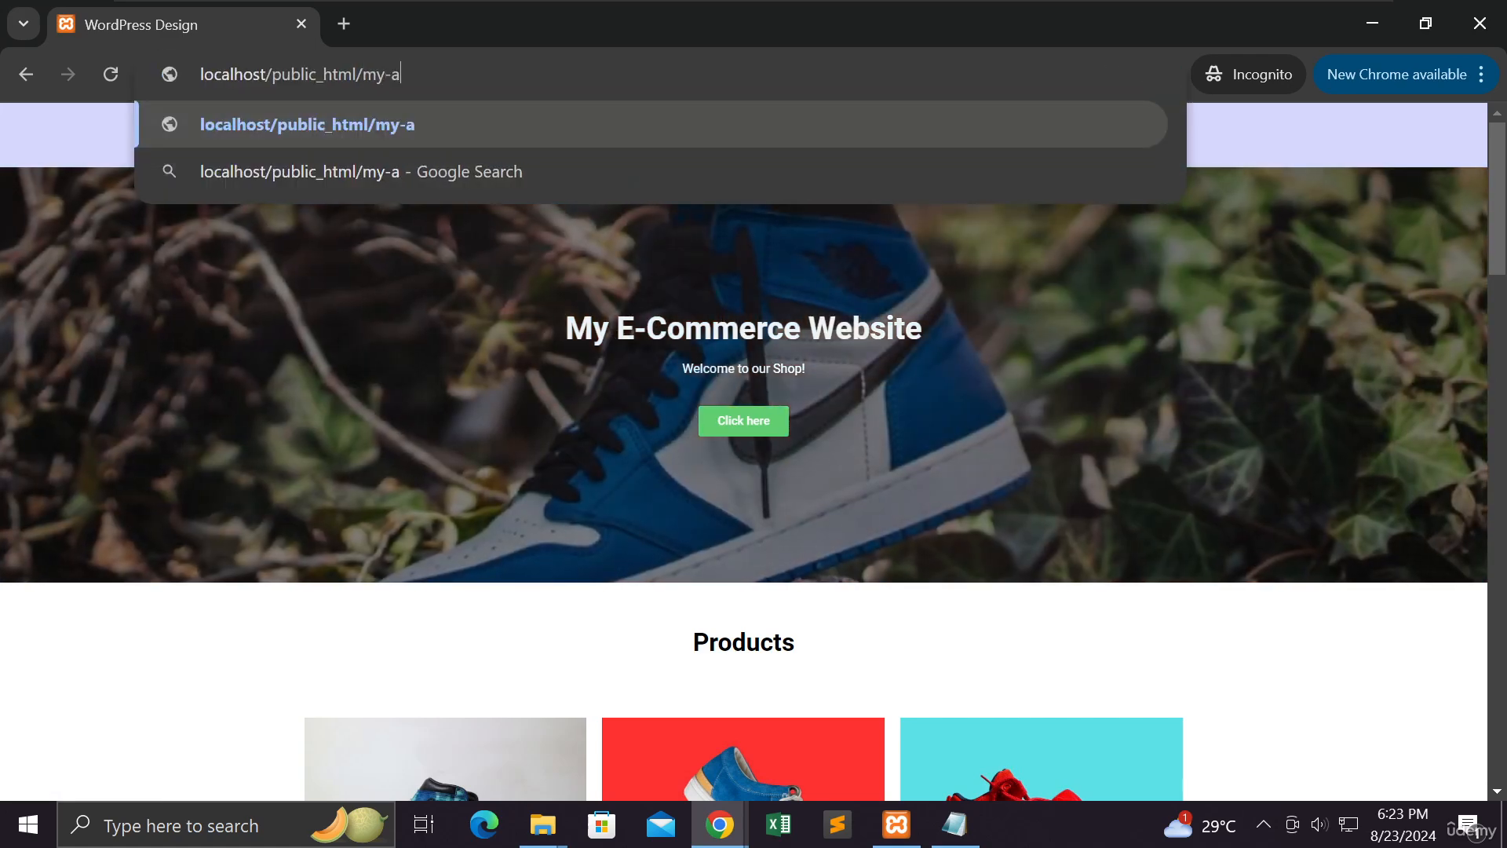
type("nt")
key("Return")
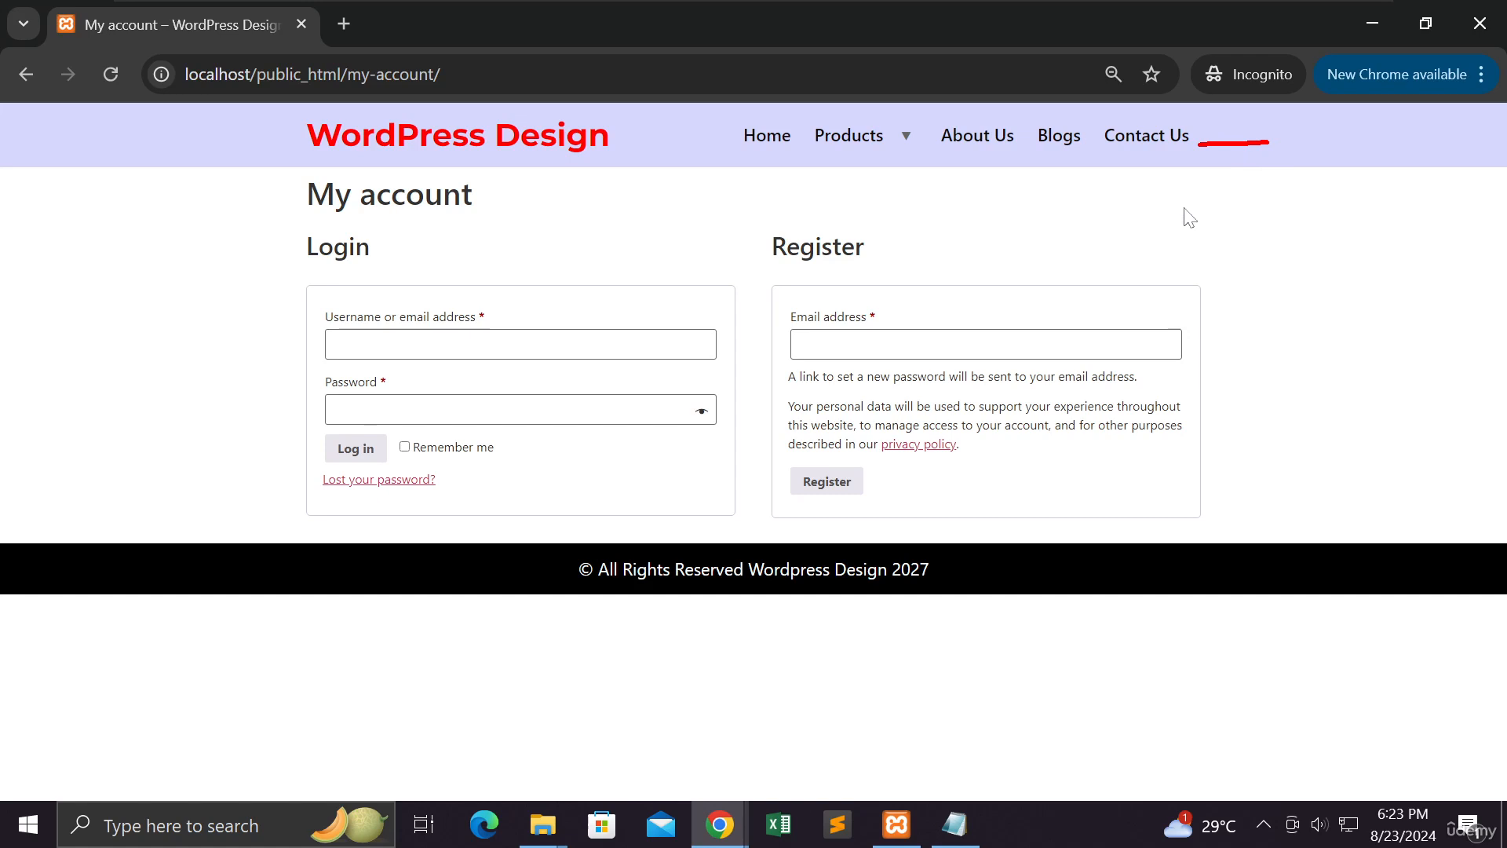
mouse_move(736, 824)
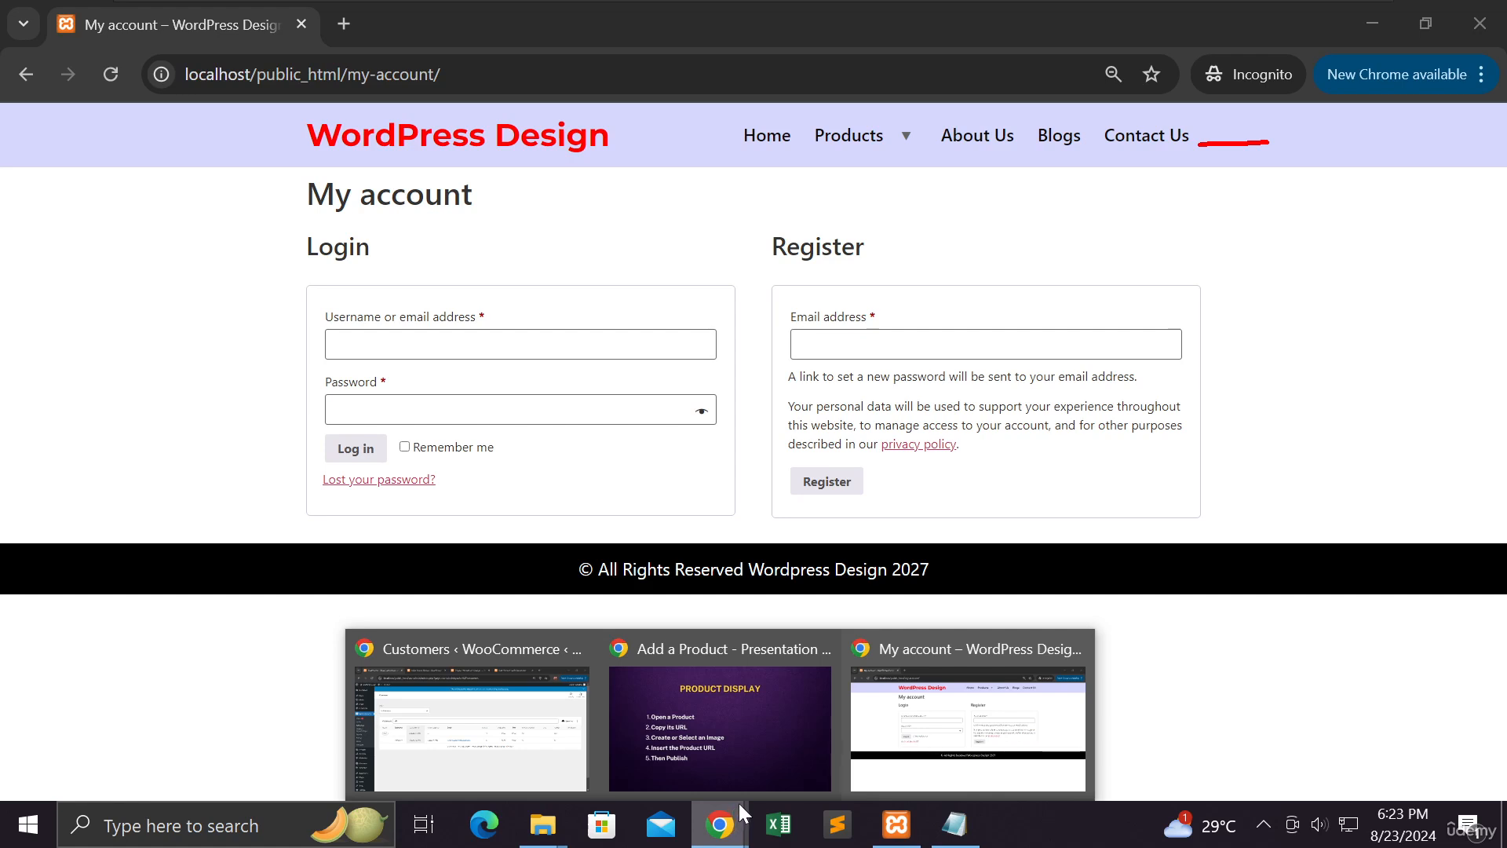
Bring the Product Display slideshow forward and advance past the Product Display steps slide
left_click(747, 778)
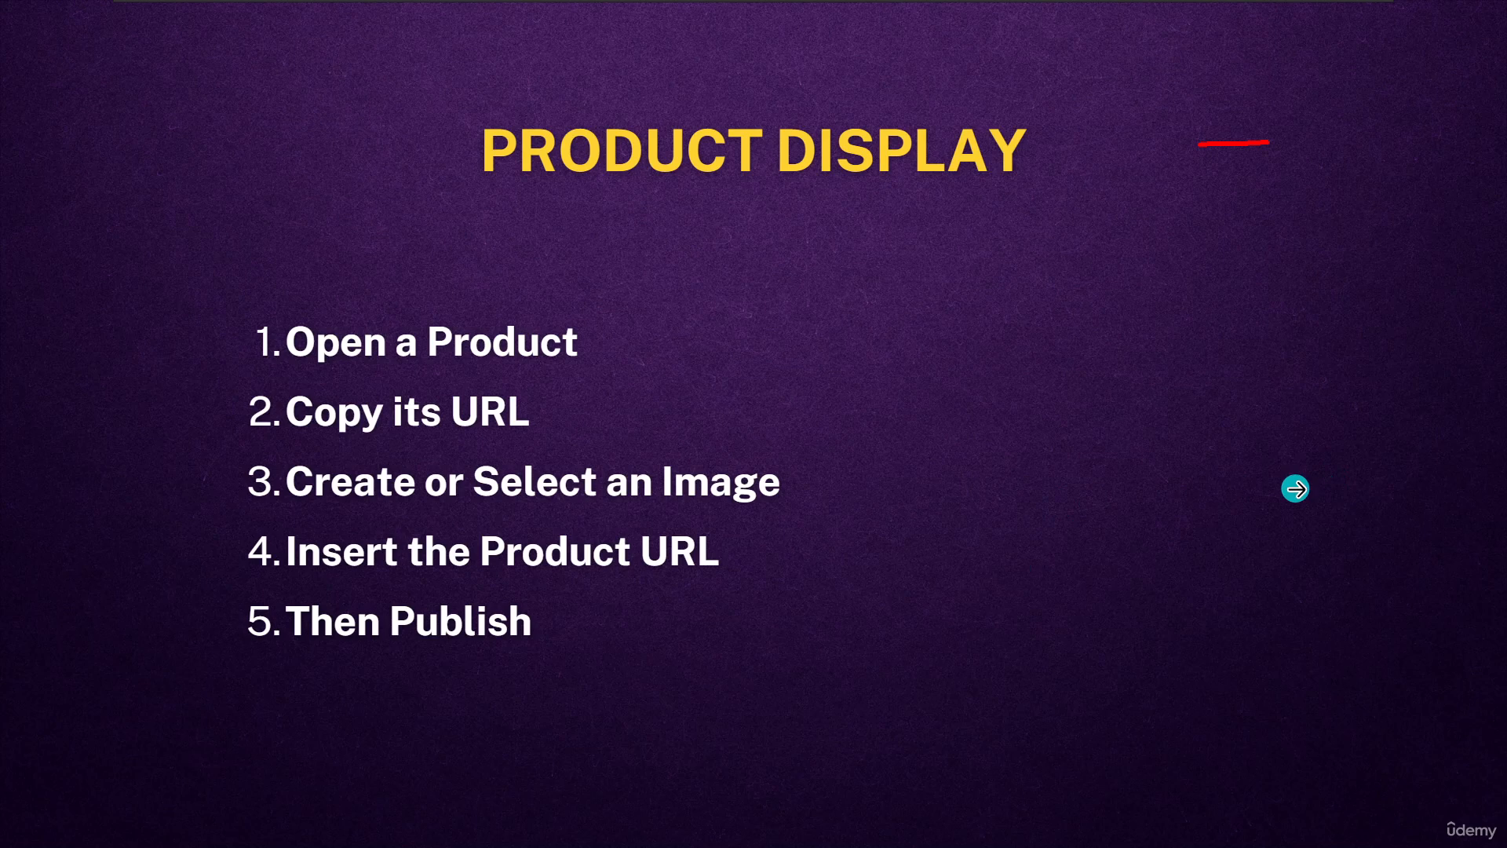
left_click(1200, 489)
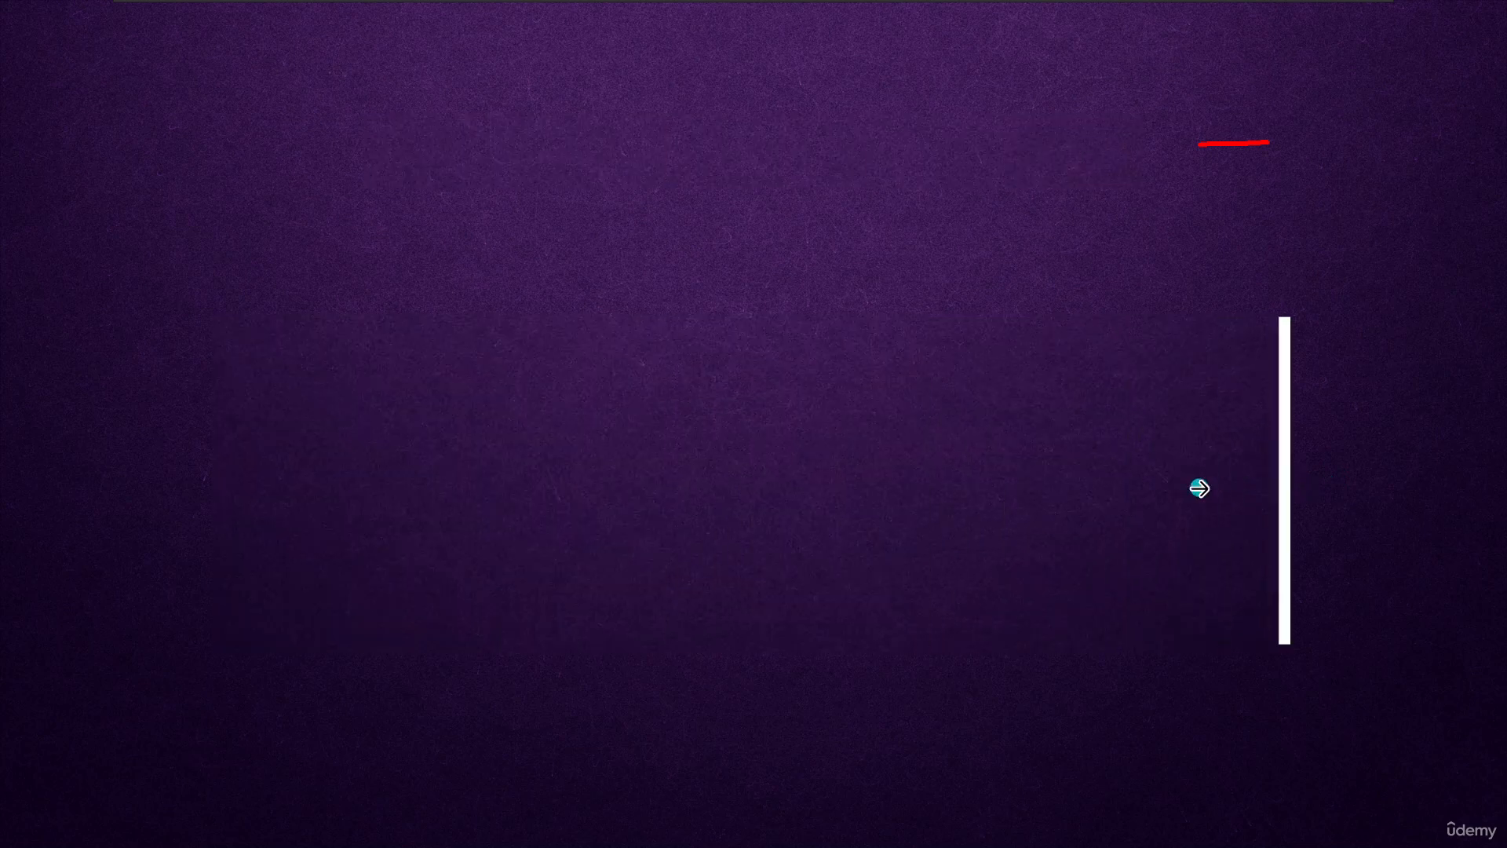